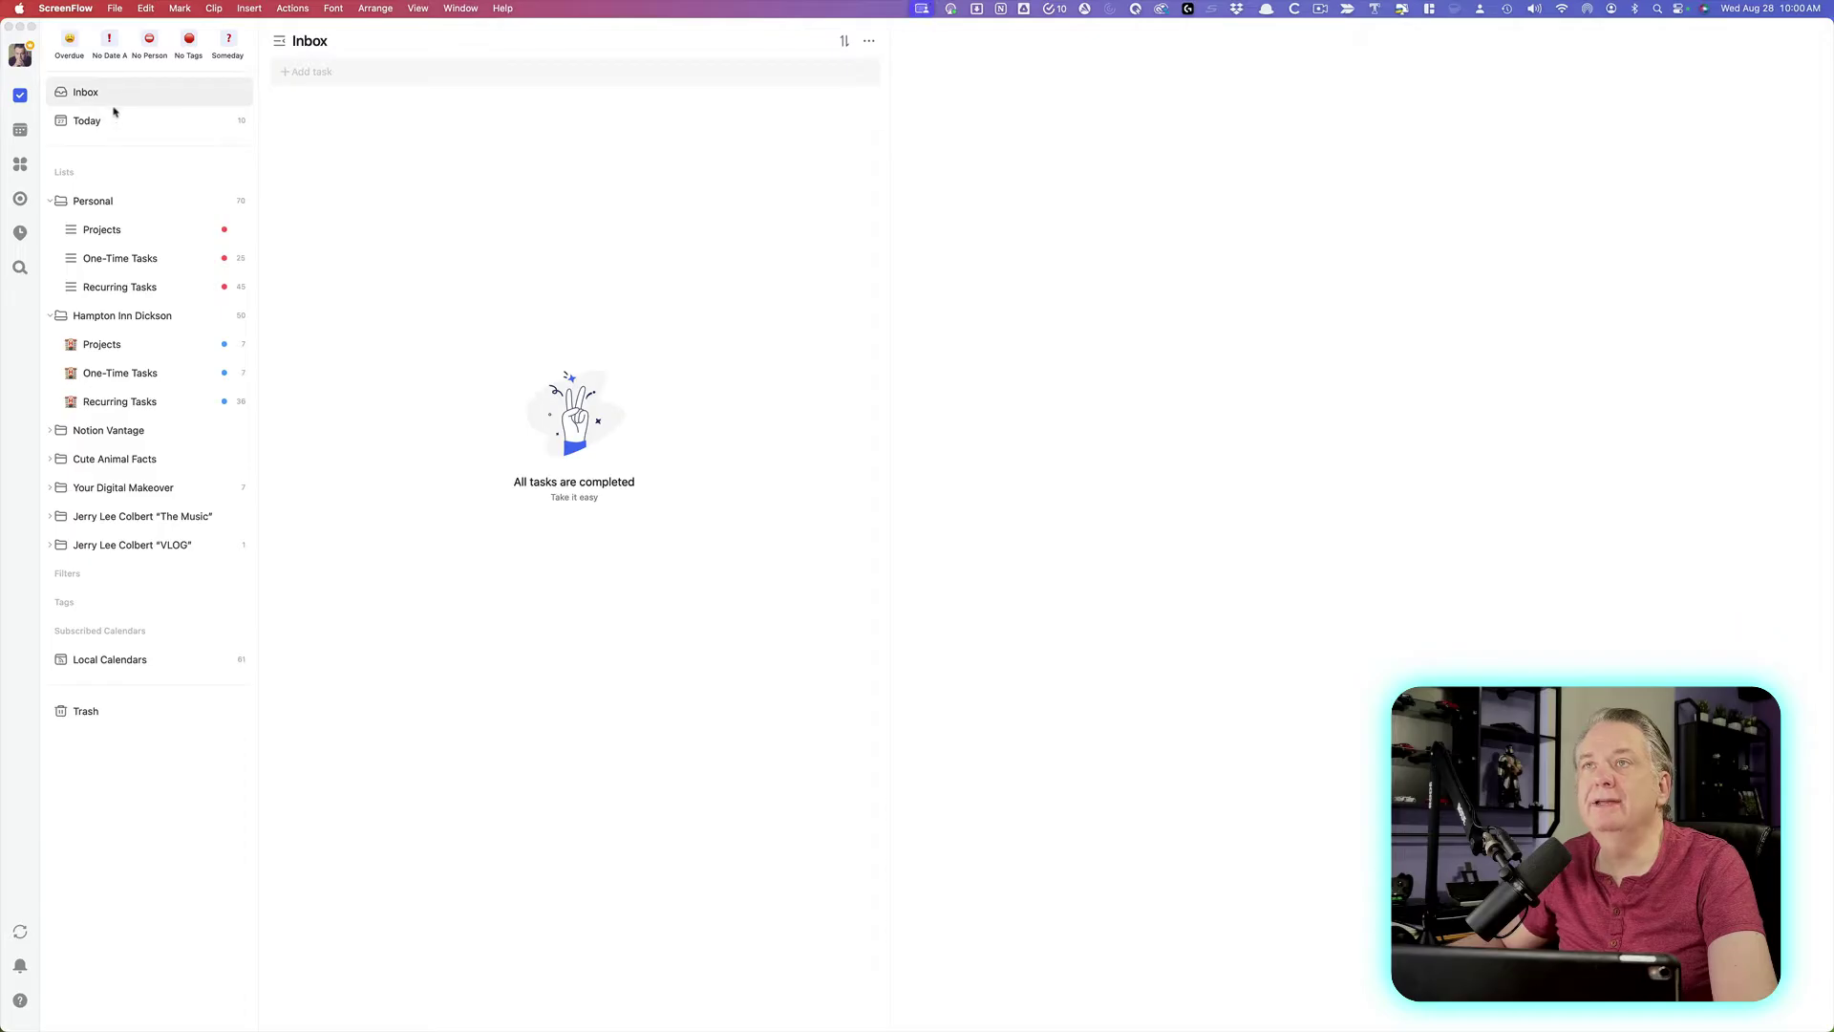
Compare the Today task list with the three-day calendar starting from the current date
left_click(103, 128)
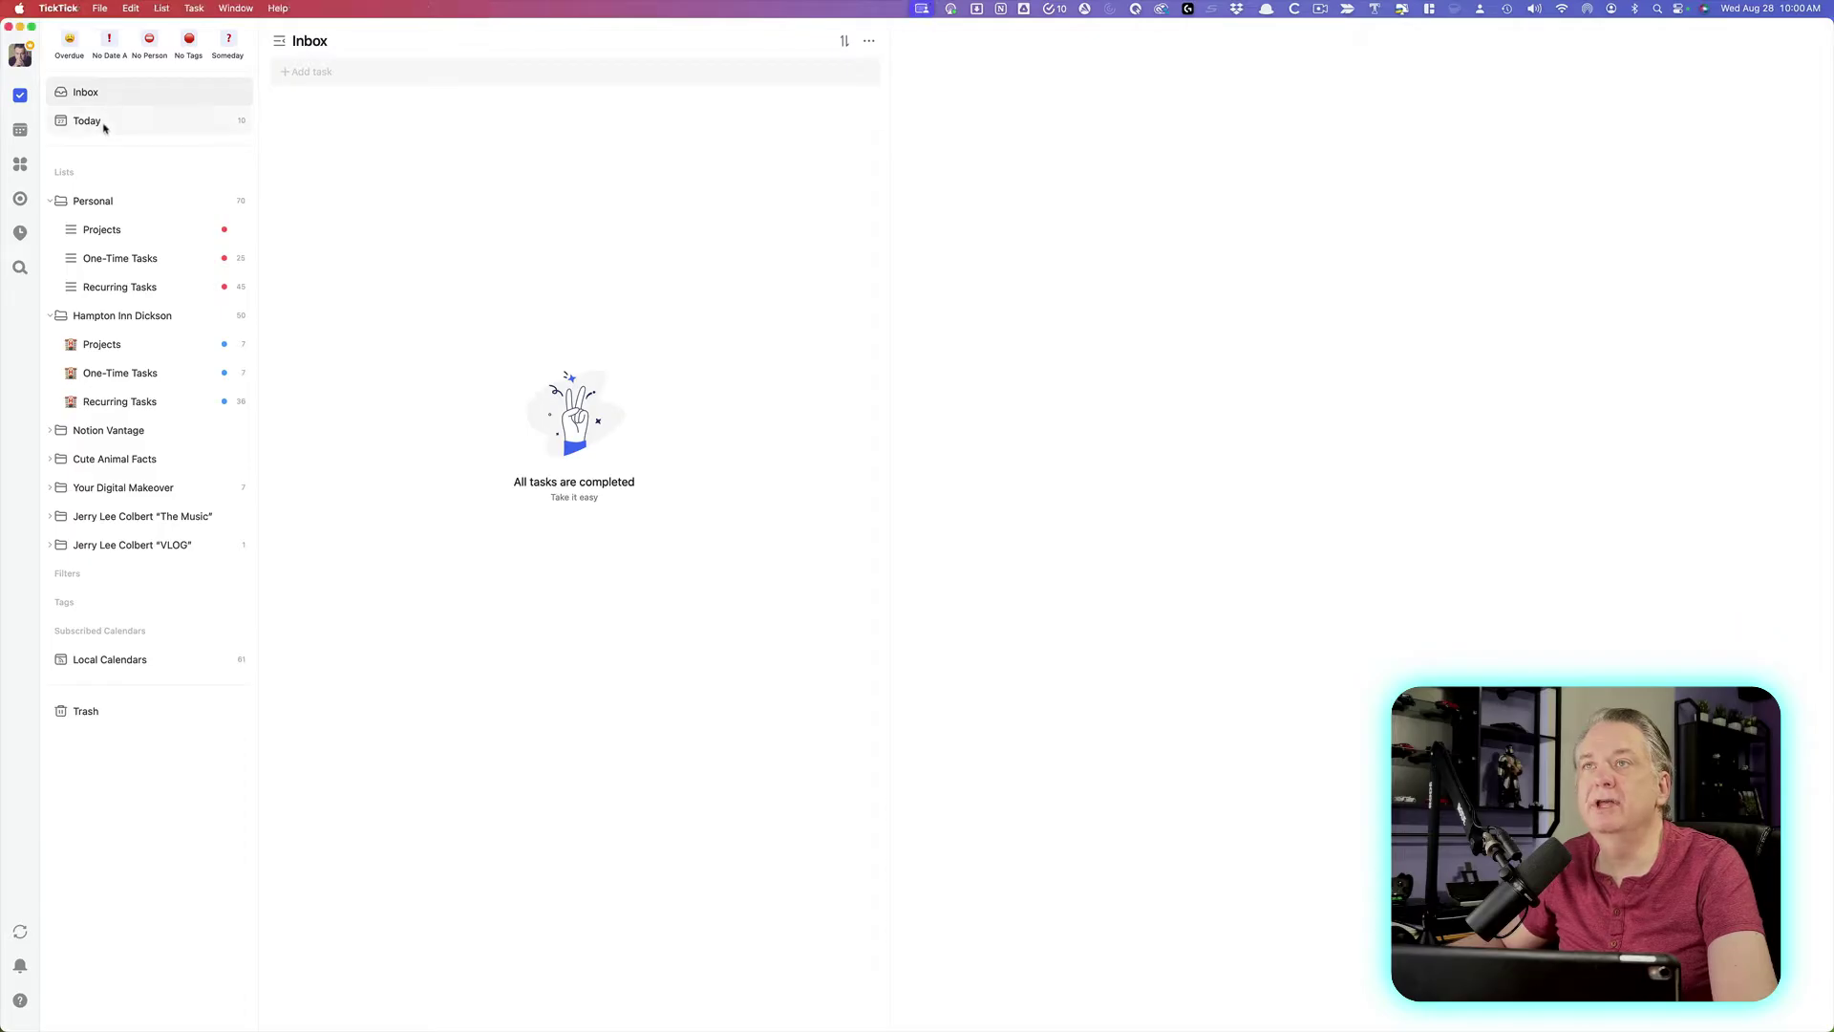
left_click(99, 126)
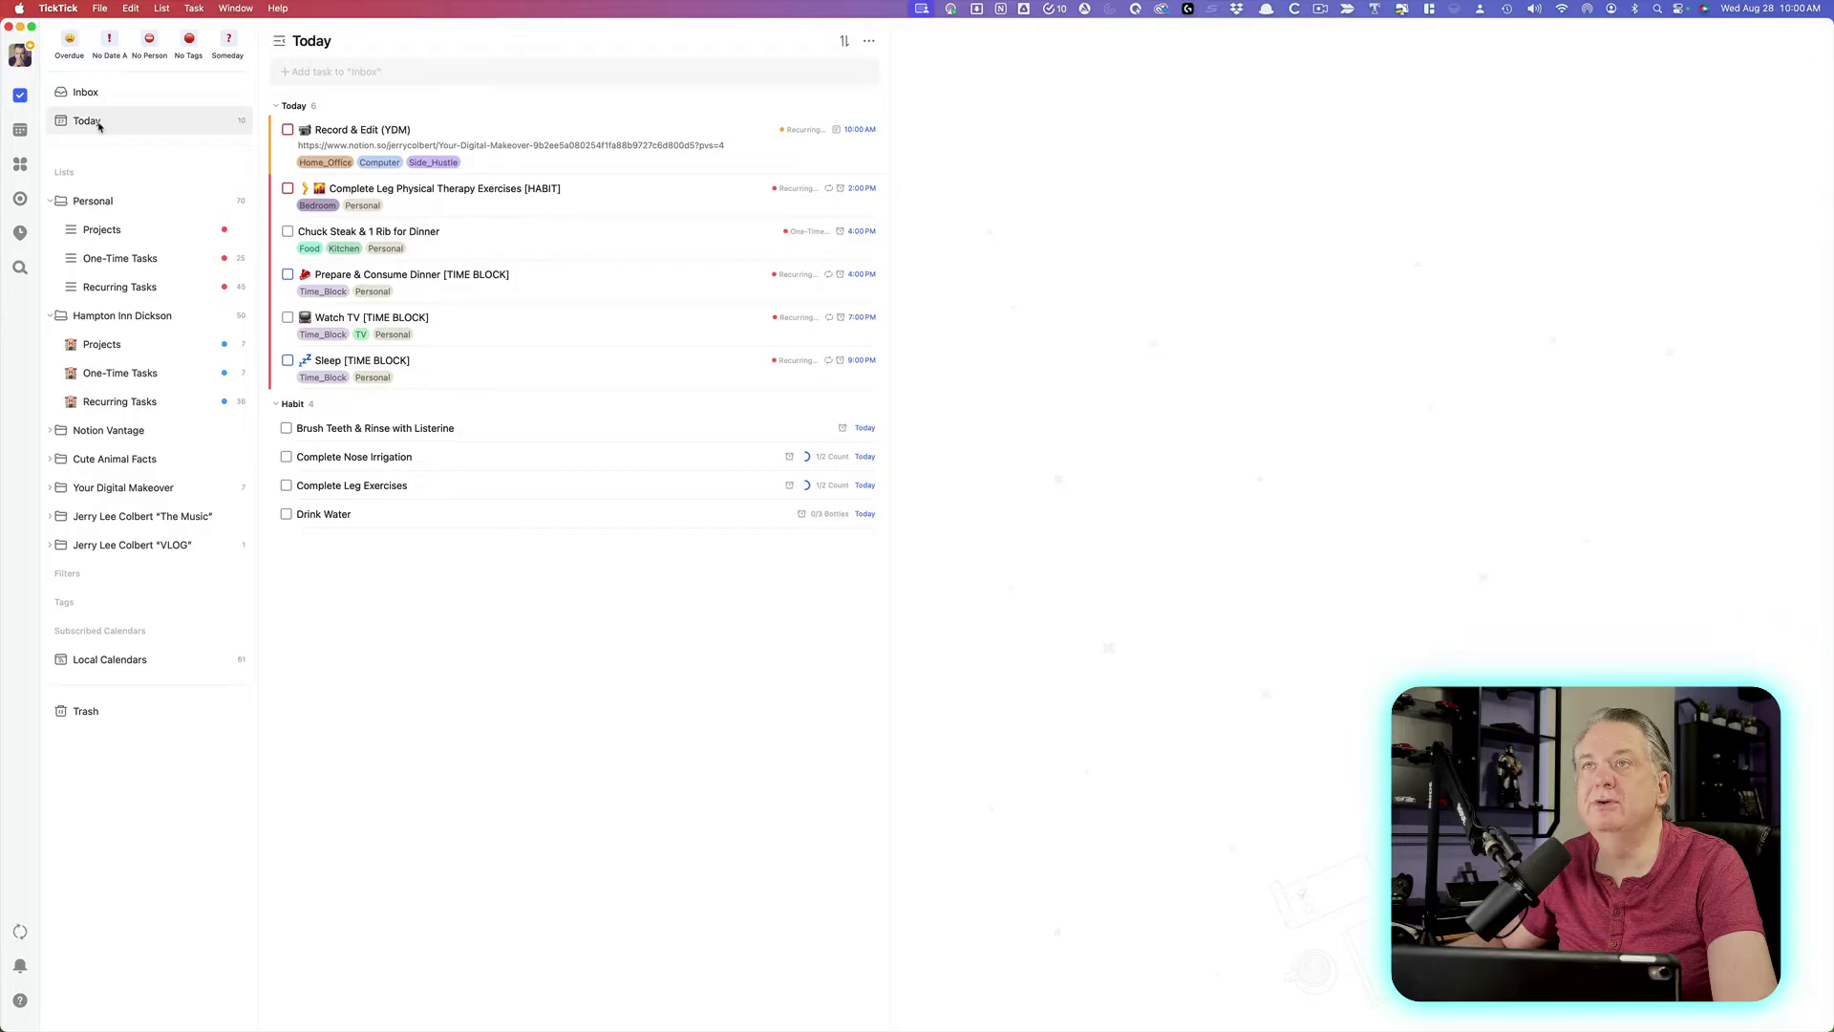
left_click(21, 131)
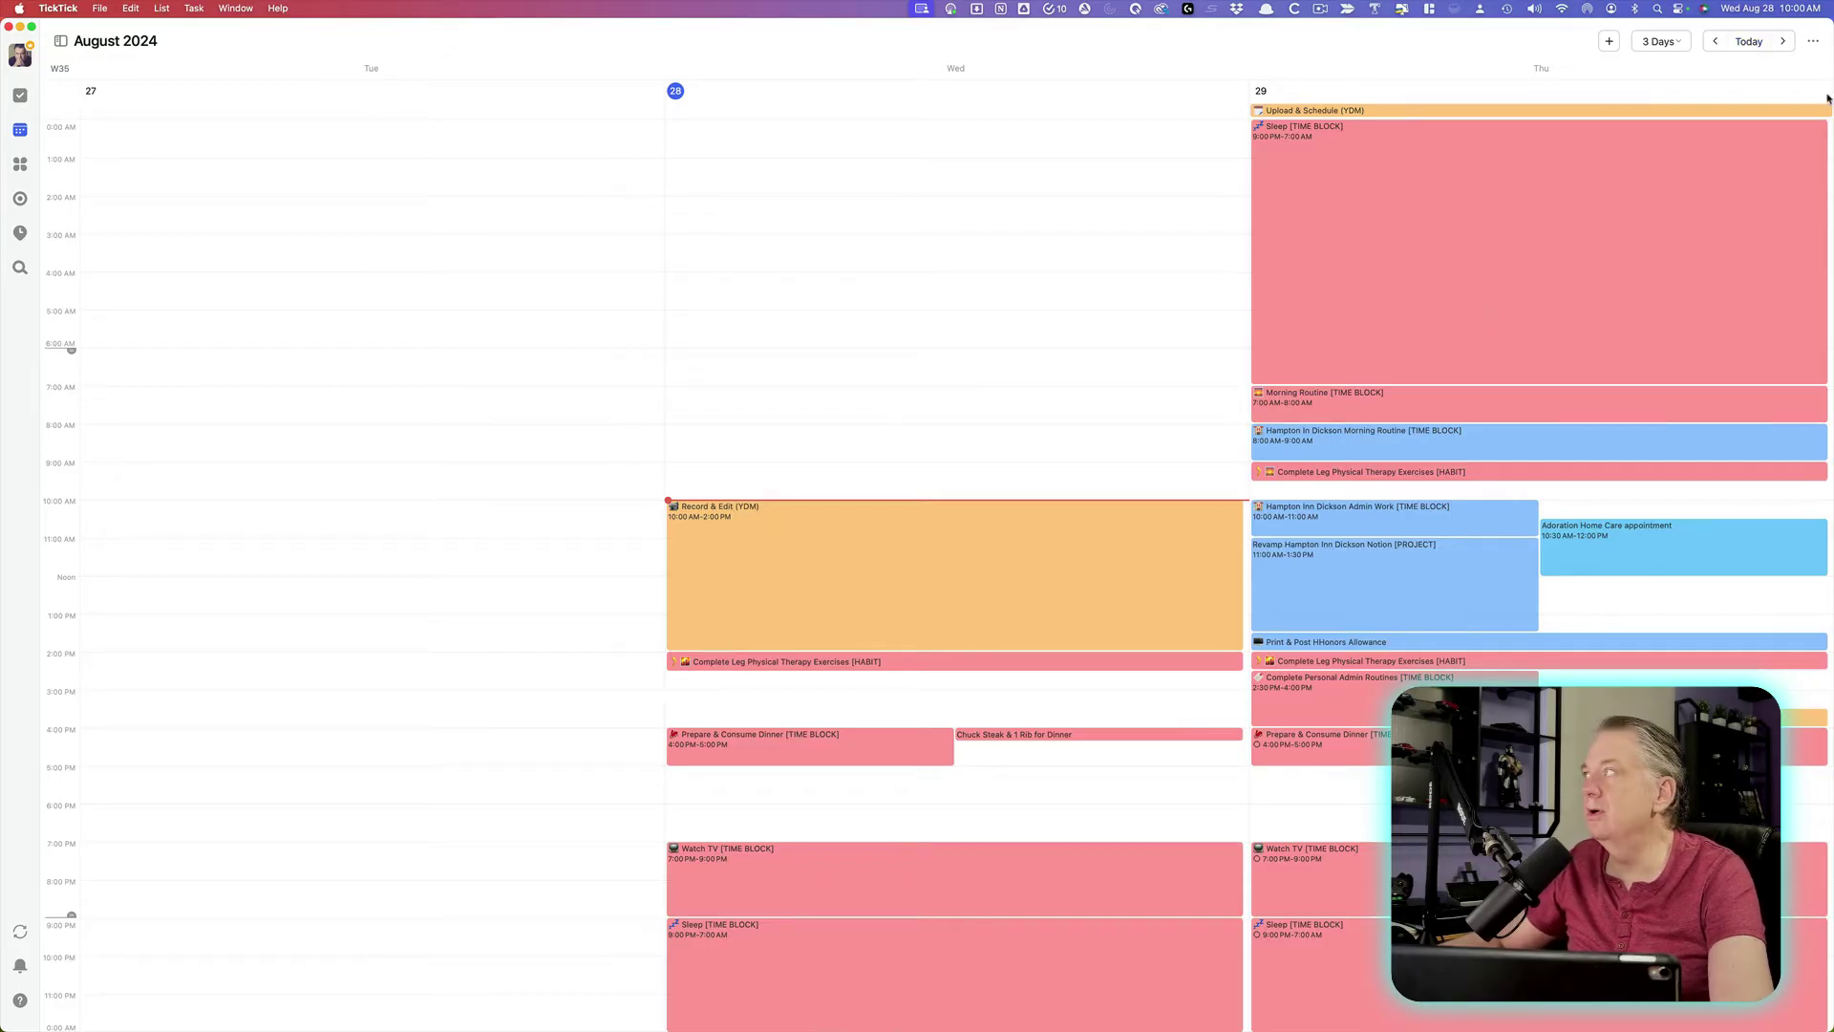
left_click(1749, 42)
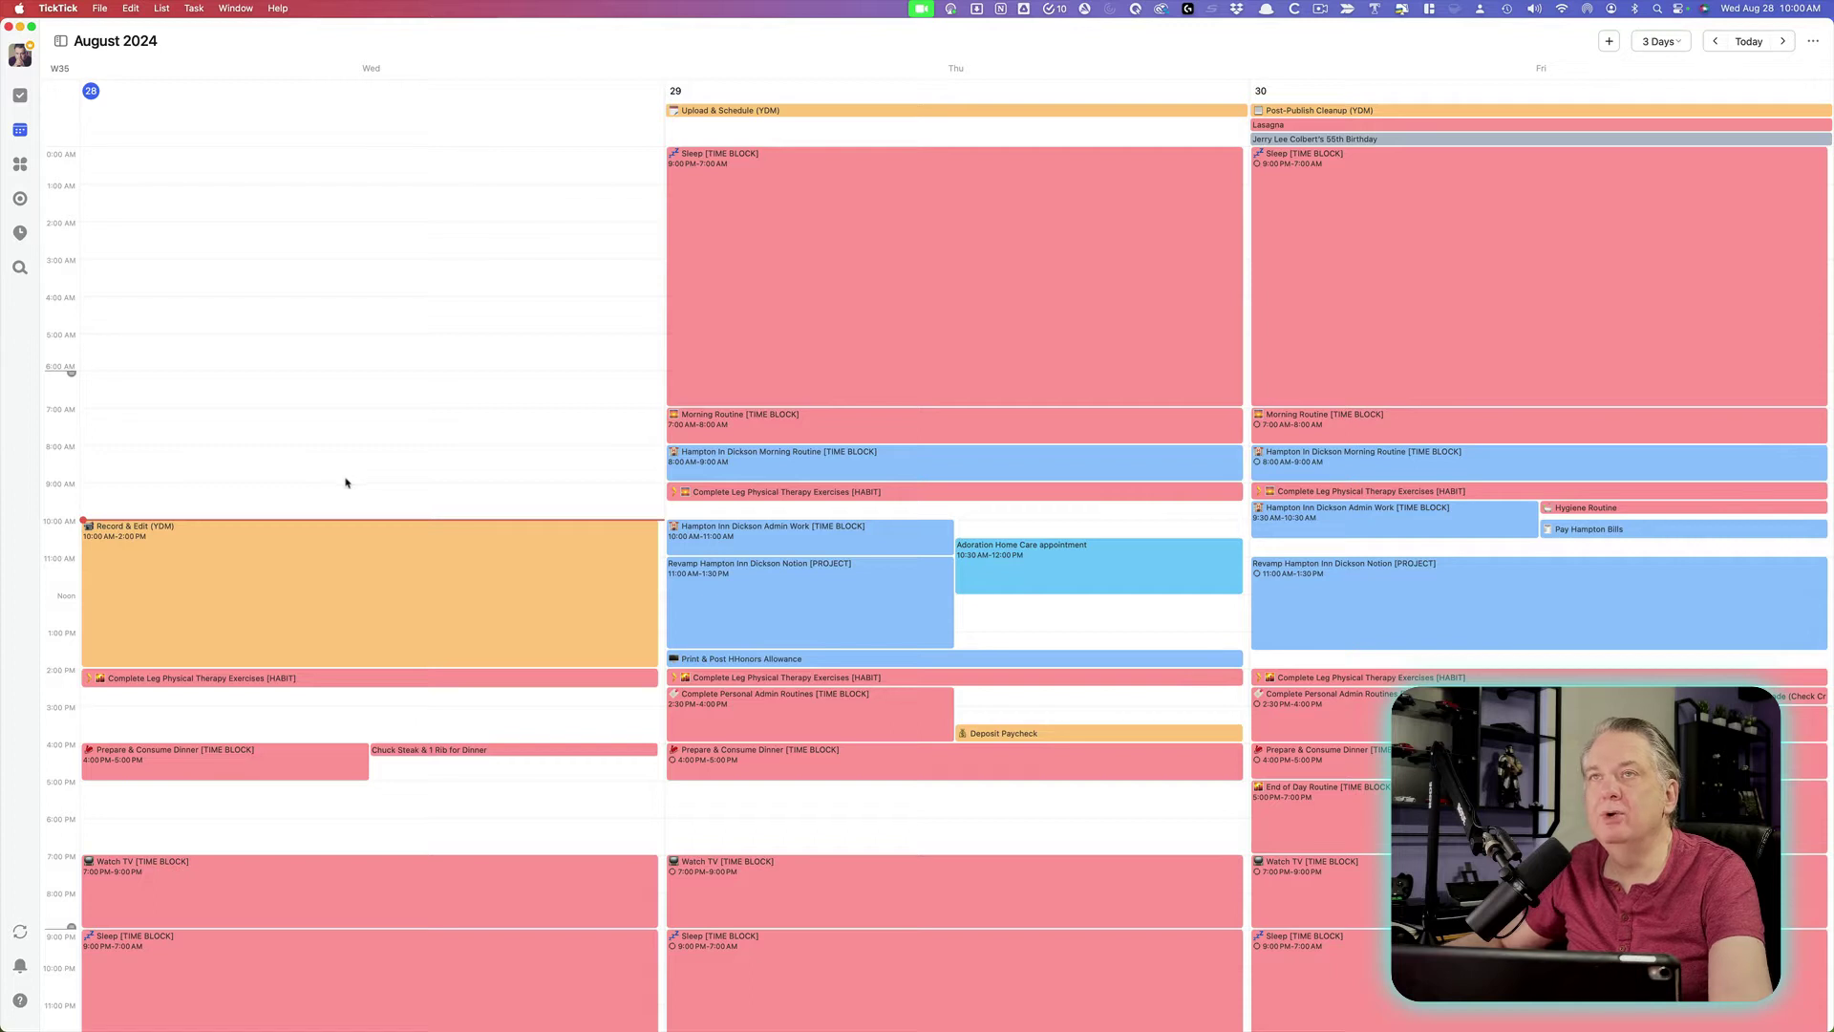
left_click(21, 96)
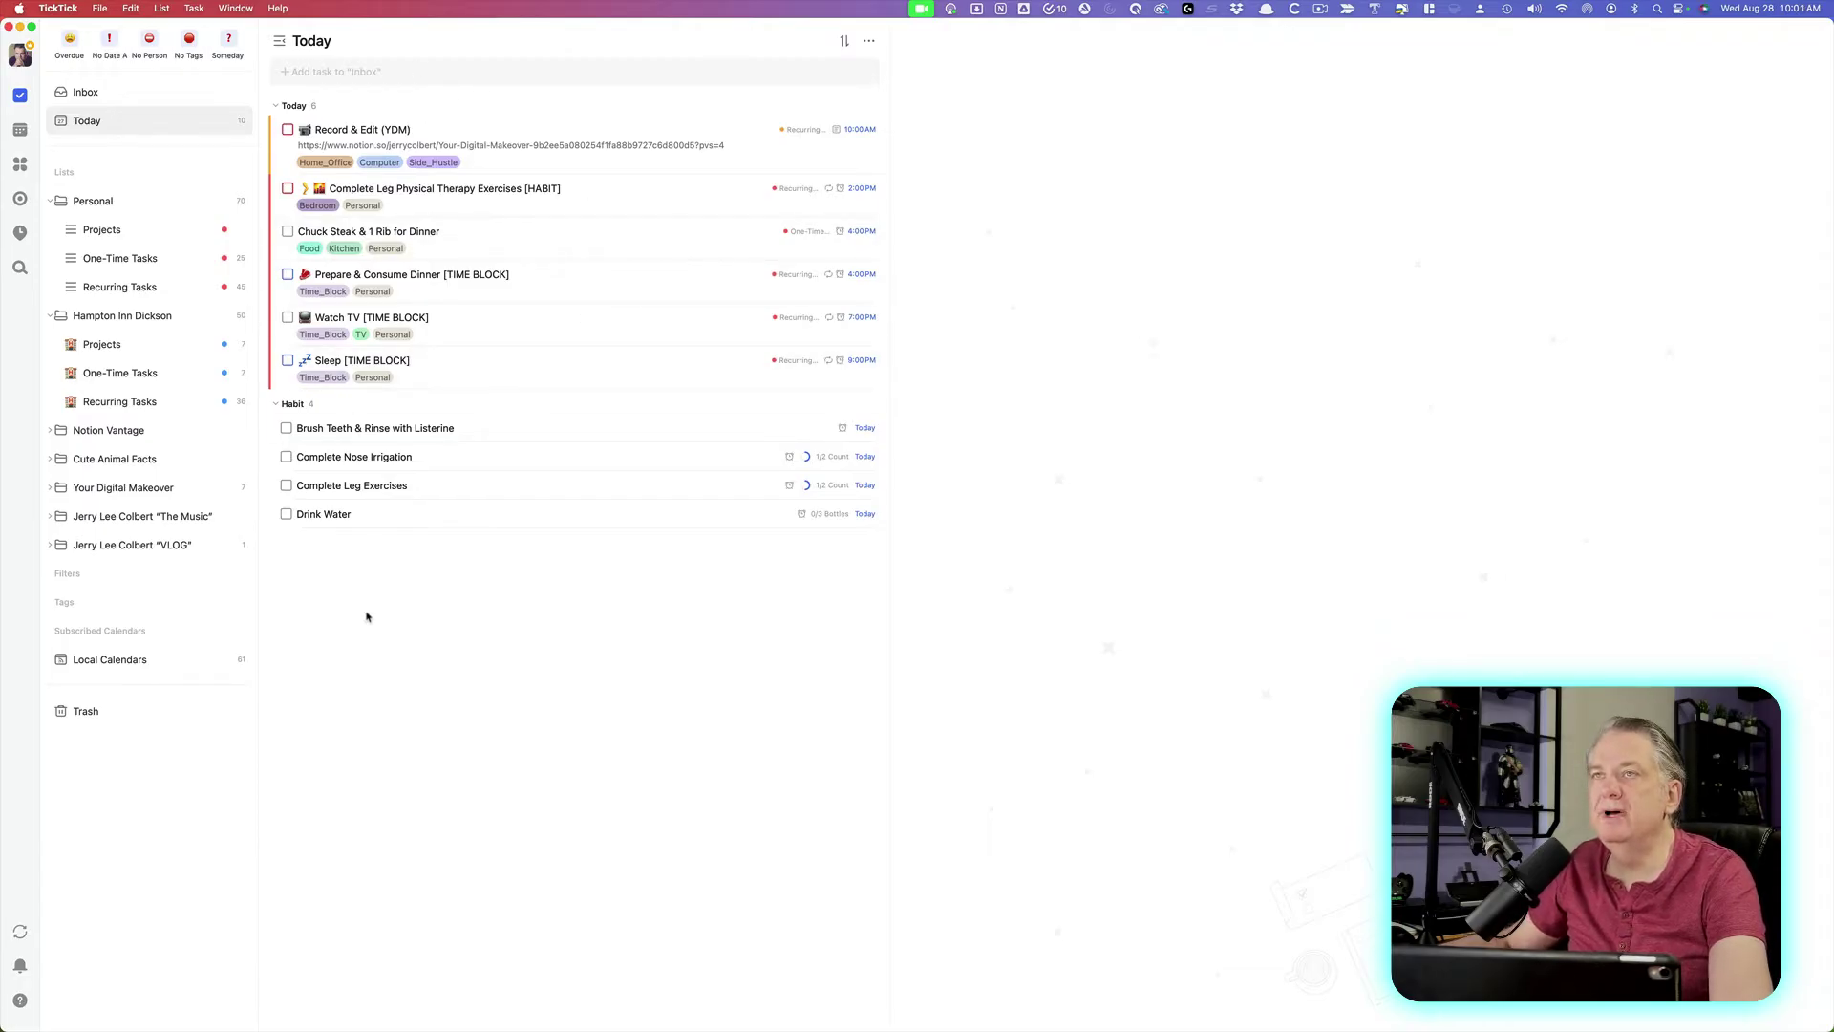
left_click(20, 132)
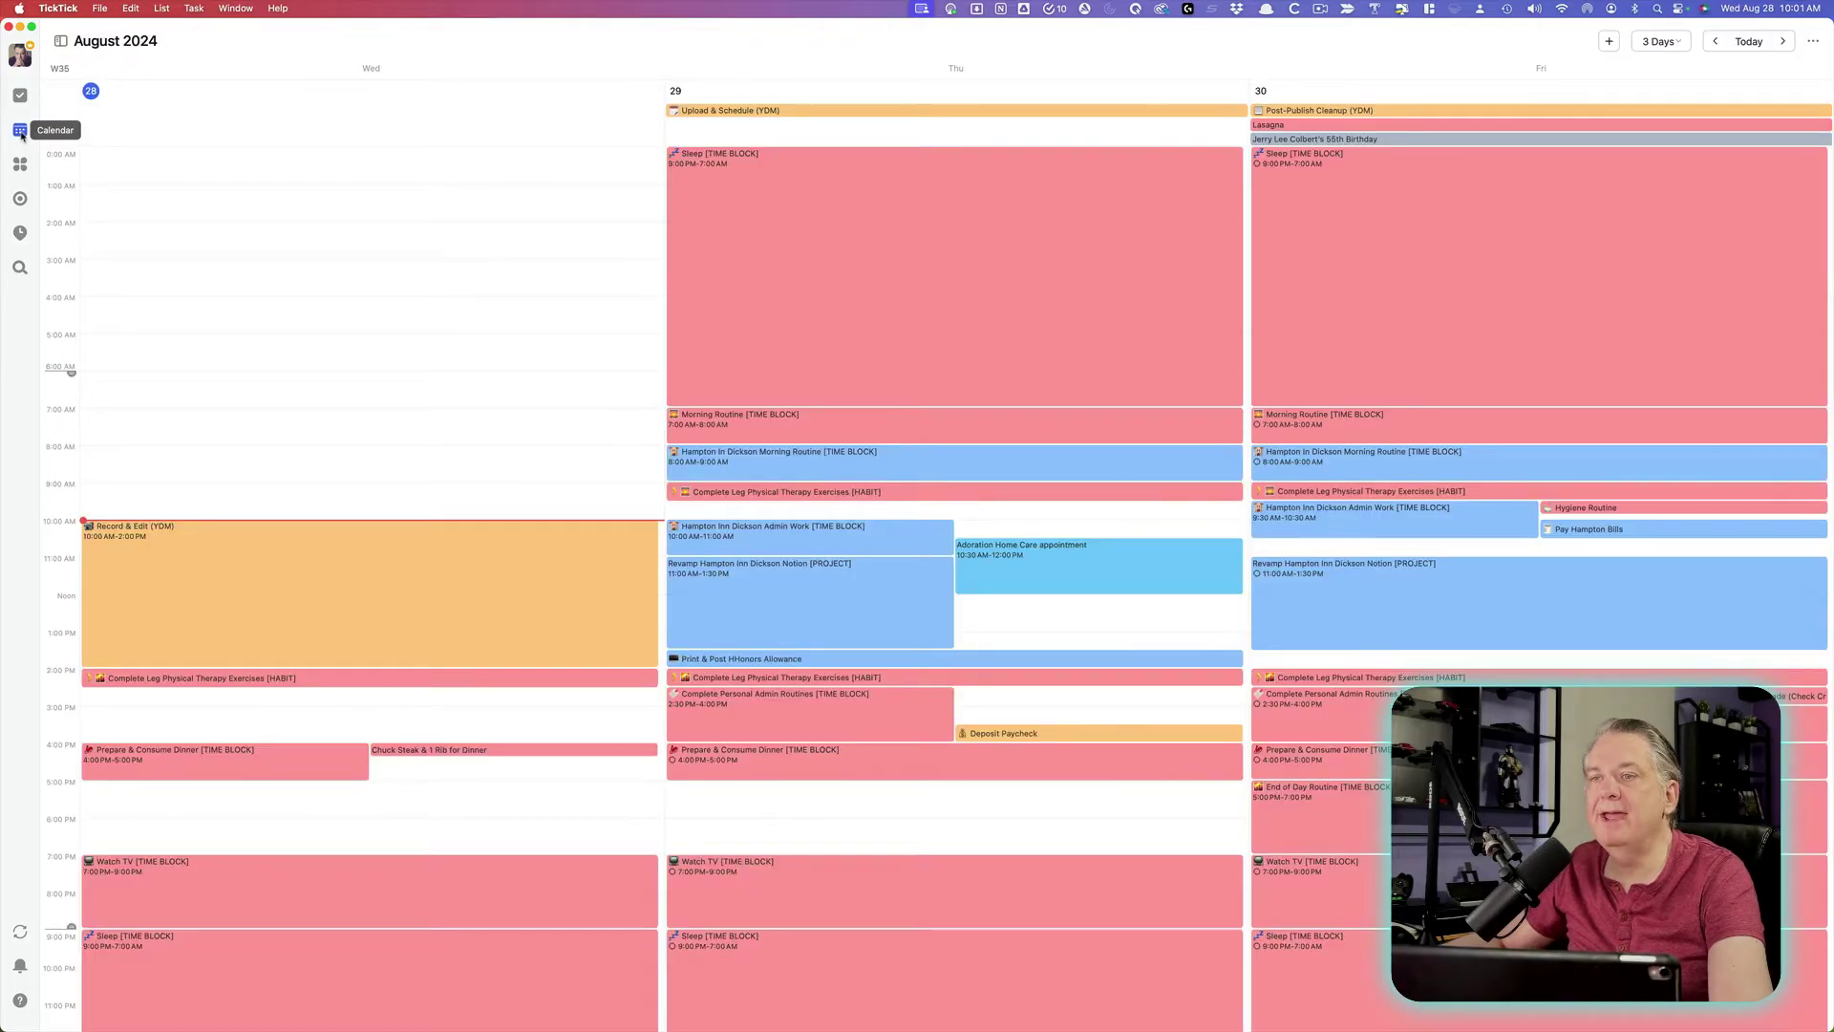
right_click(317, 684)
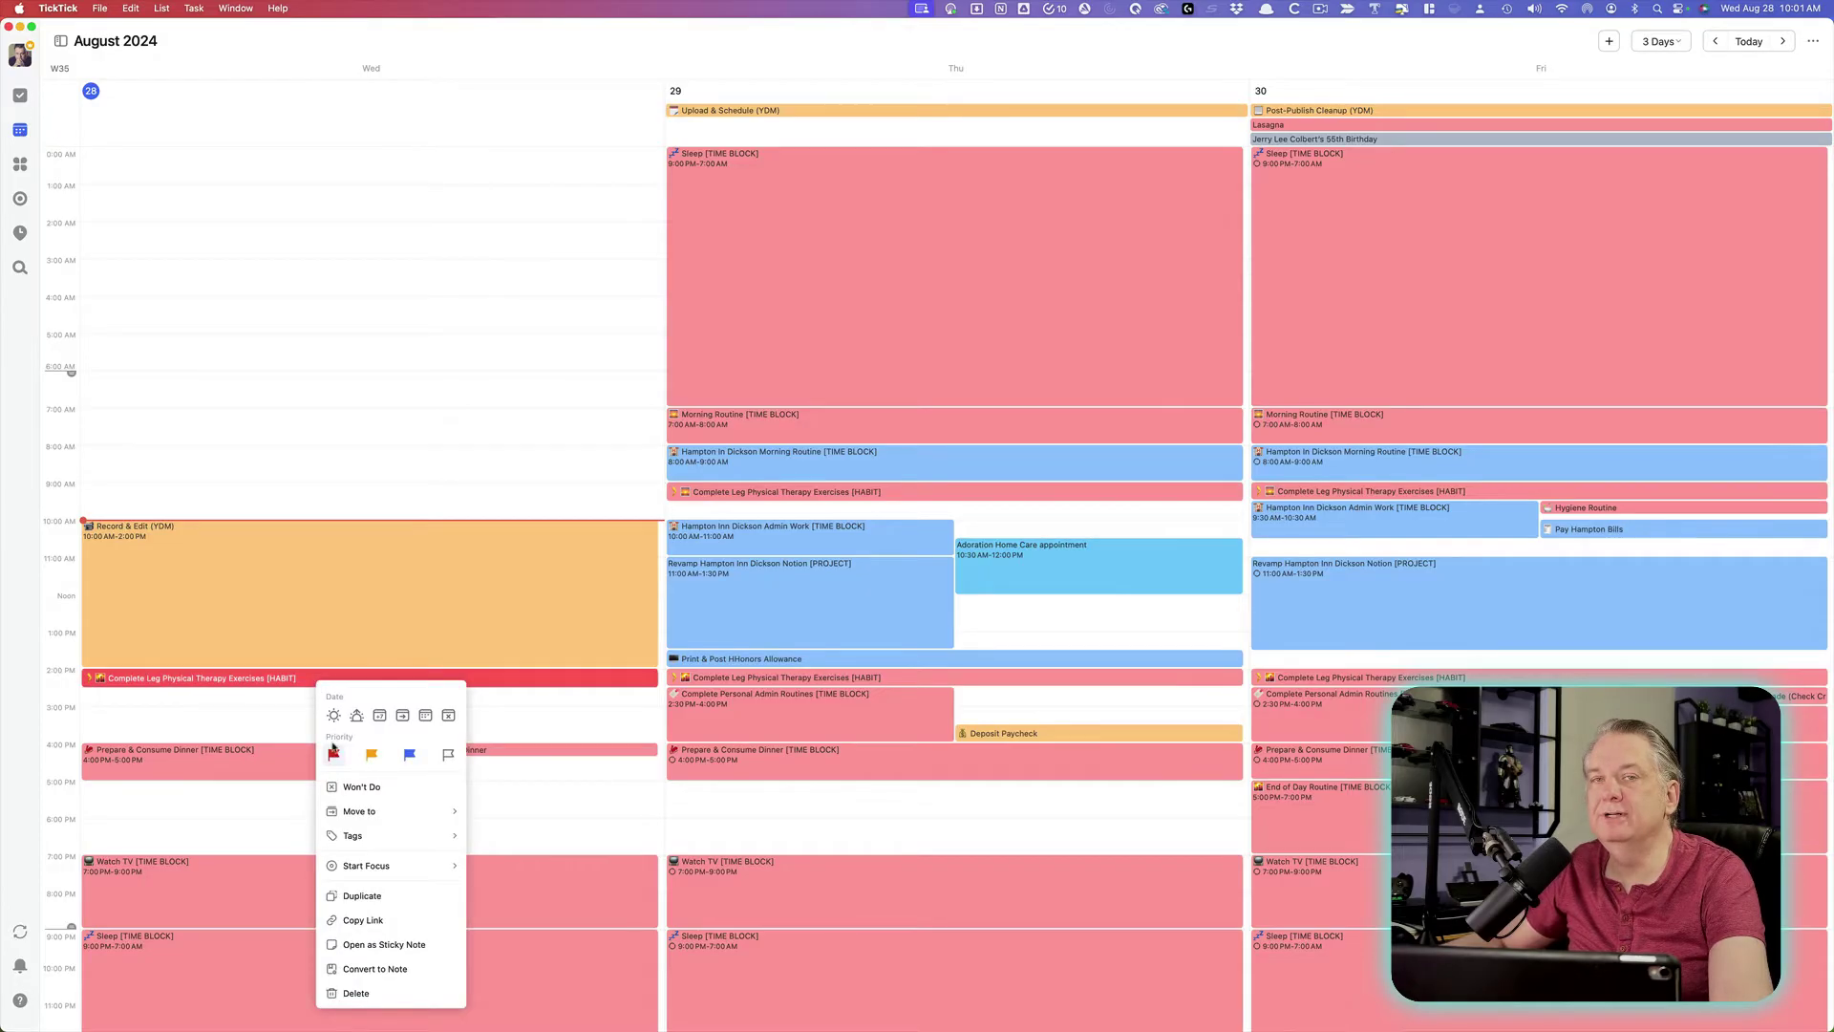
left_click(355, 993)
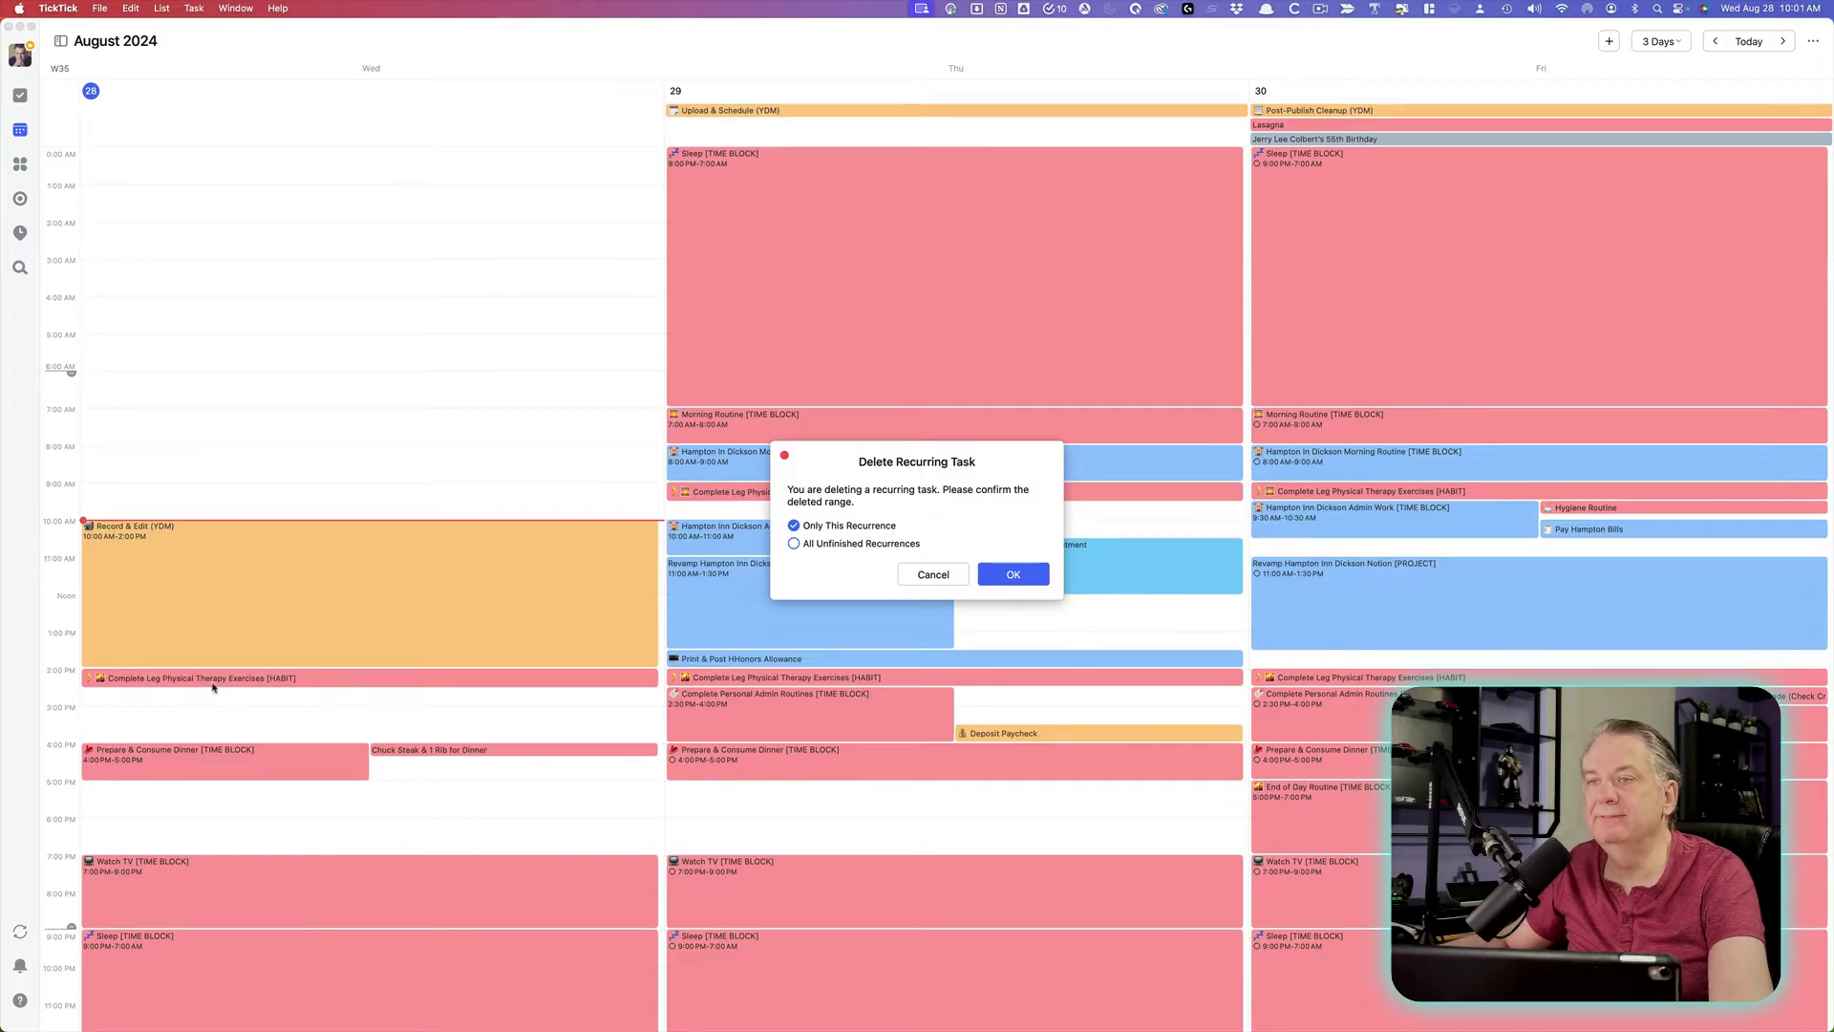
left_click(950, 576)
Delete the 2:00 PM "Complete Leg Physical Therapy Exercises [HABIT]" task from the Today task list
left_click(20, 96)
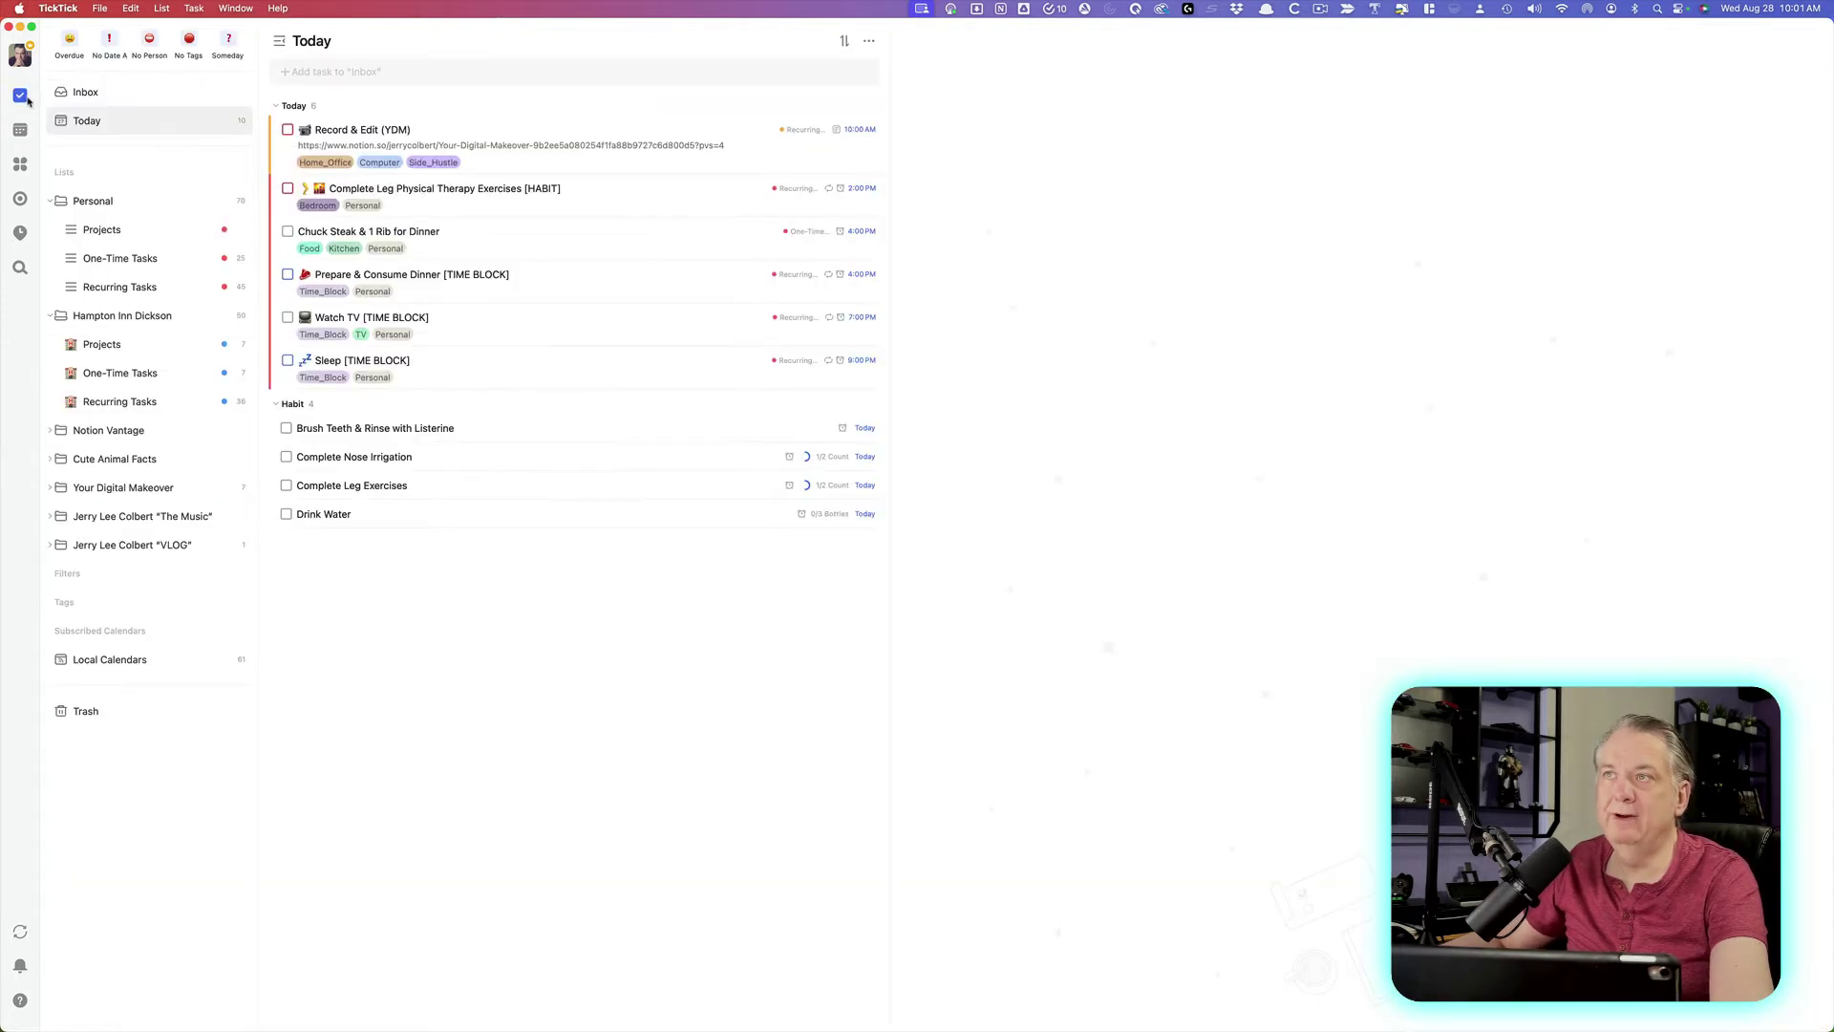
right_click(473, 209)
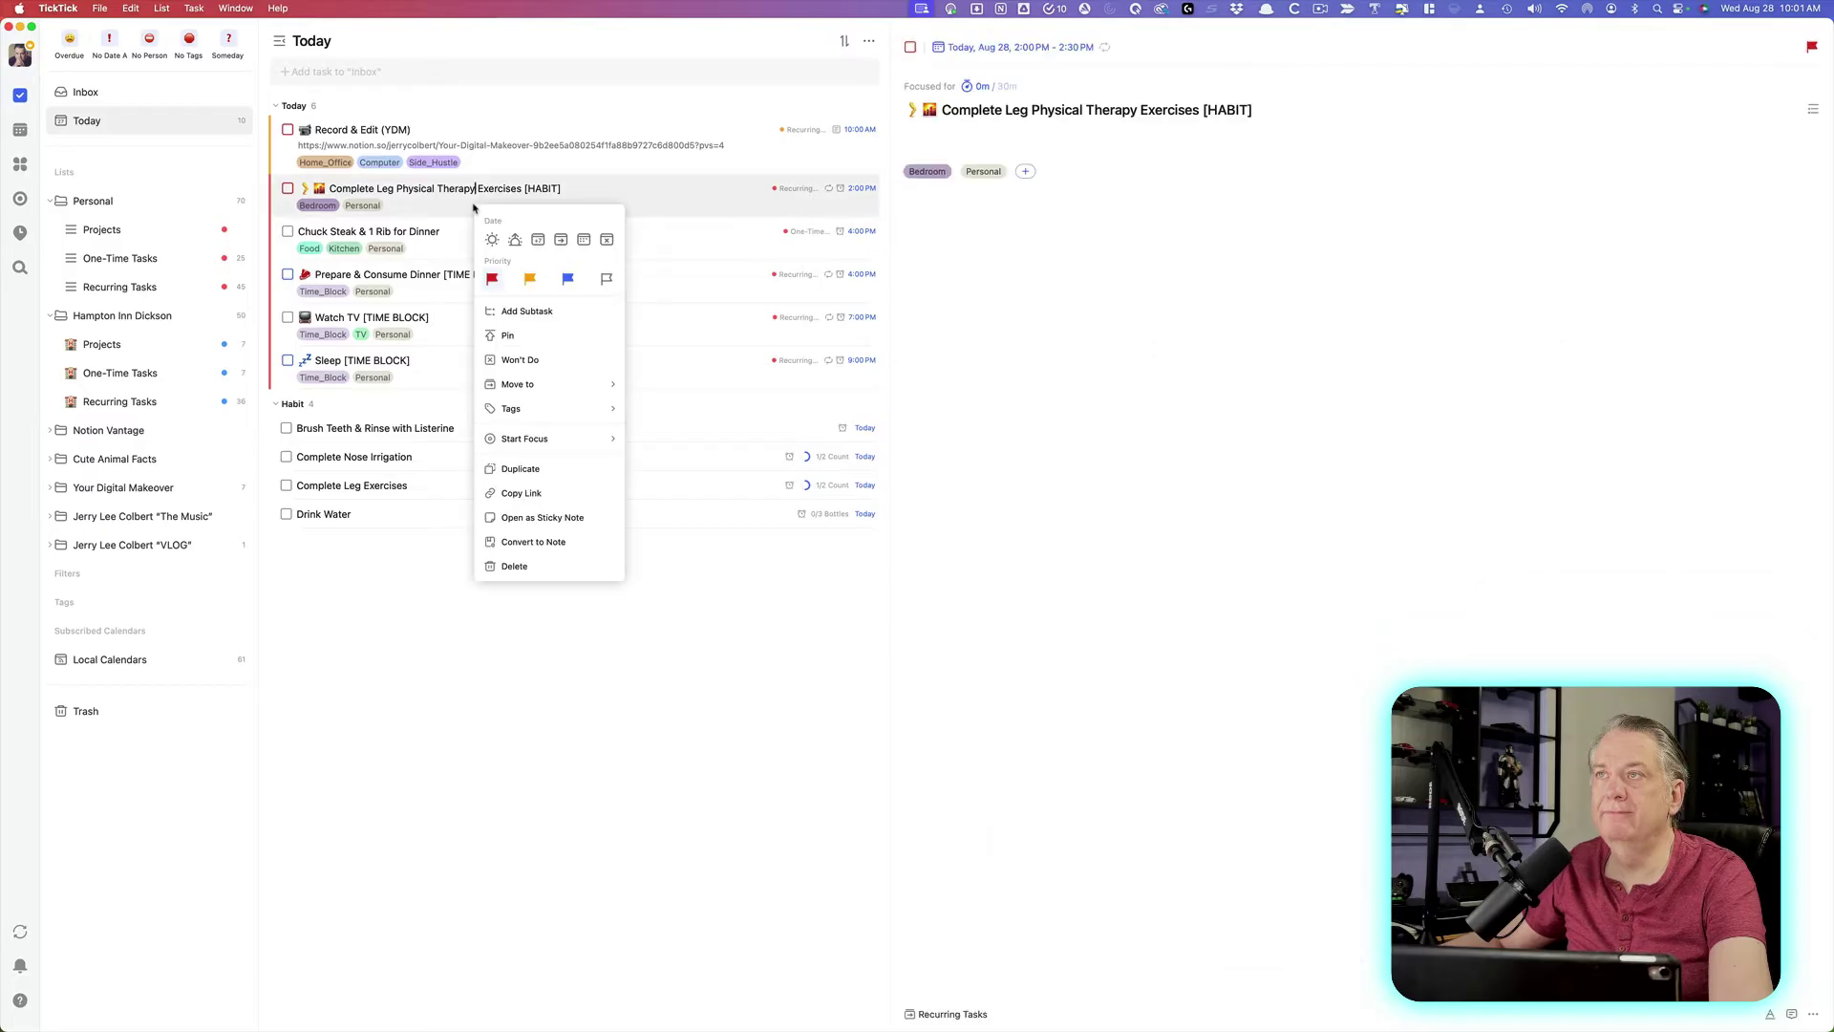
left_click(521, 565)
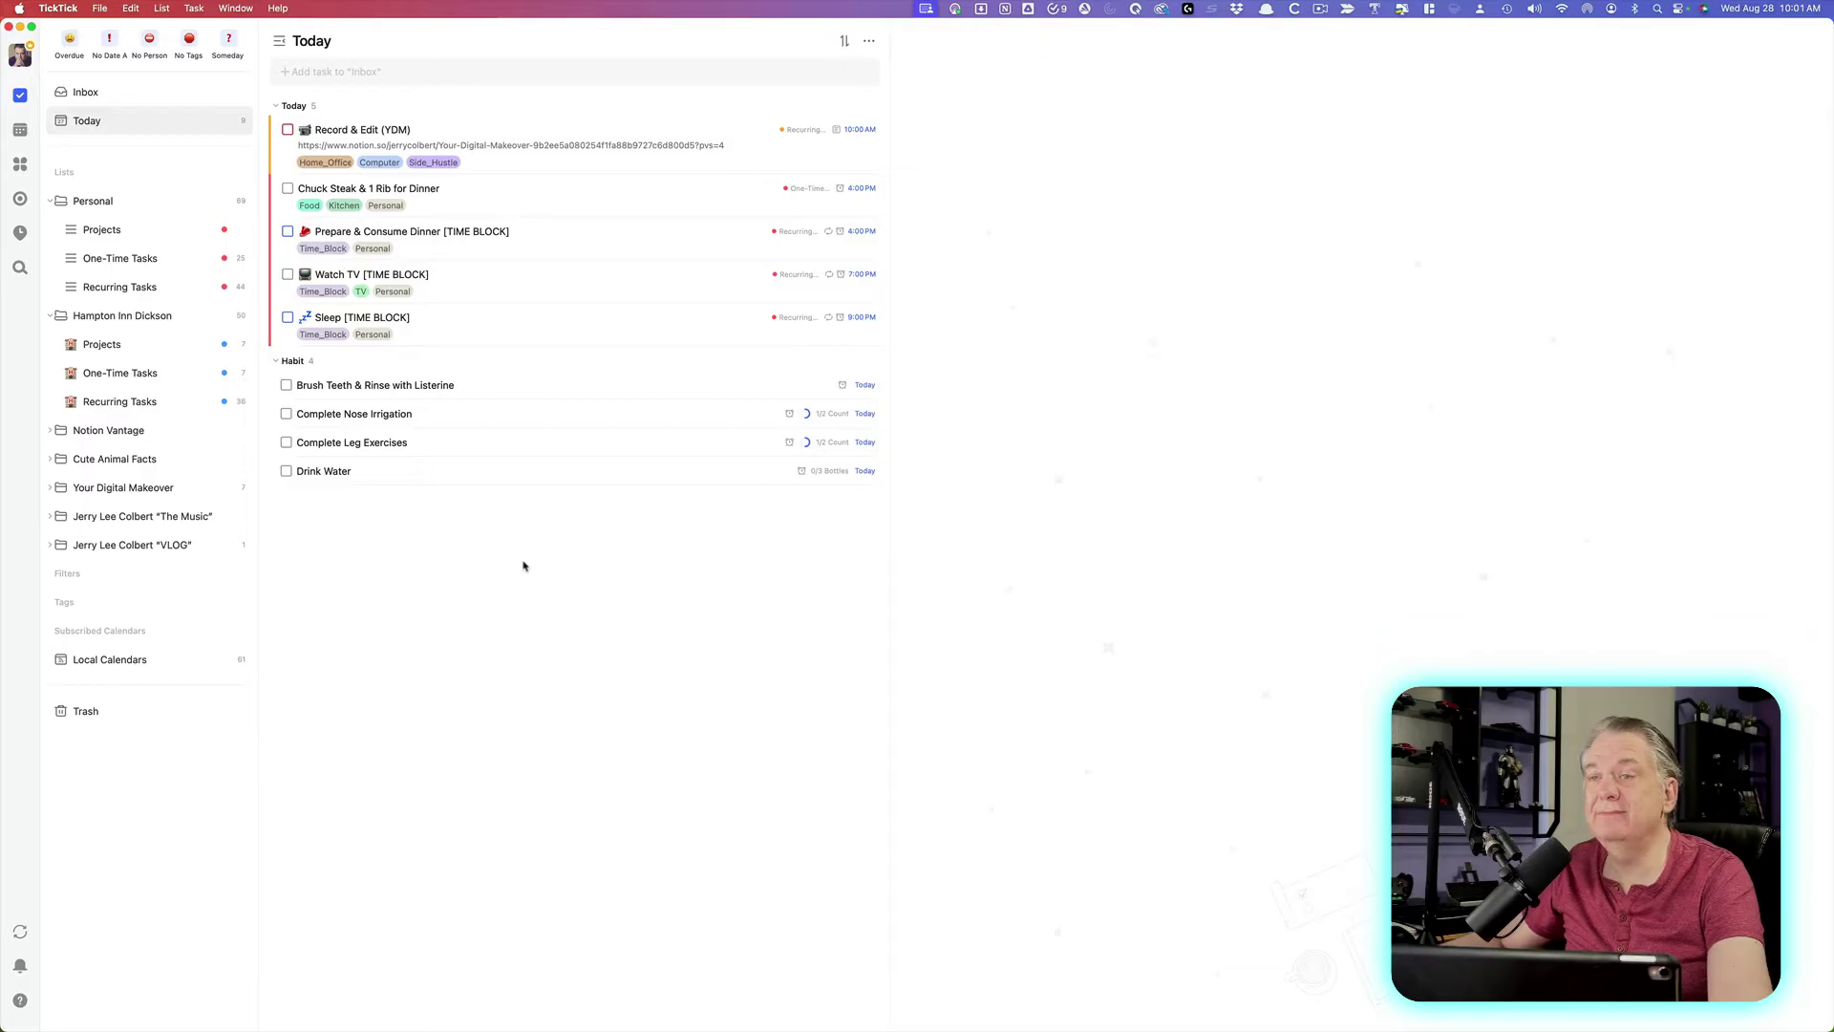
Restore the 2:00 PM "Complete Leg Physical Therapy Exercises [HABIT]" task from the Trash and return to the Today list
left_click(121, 717)
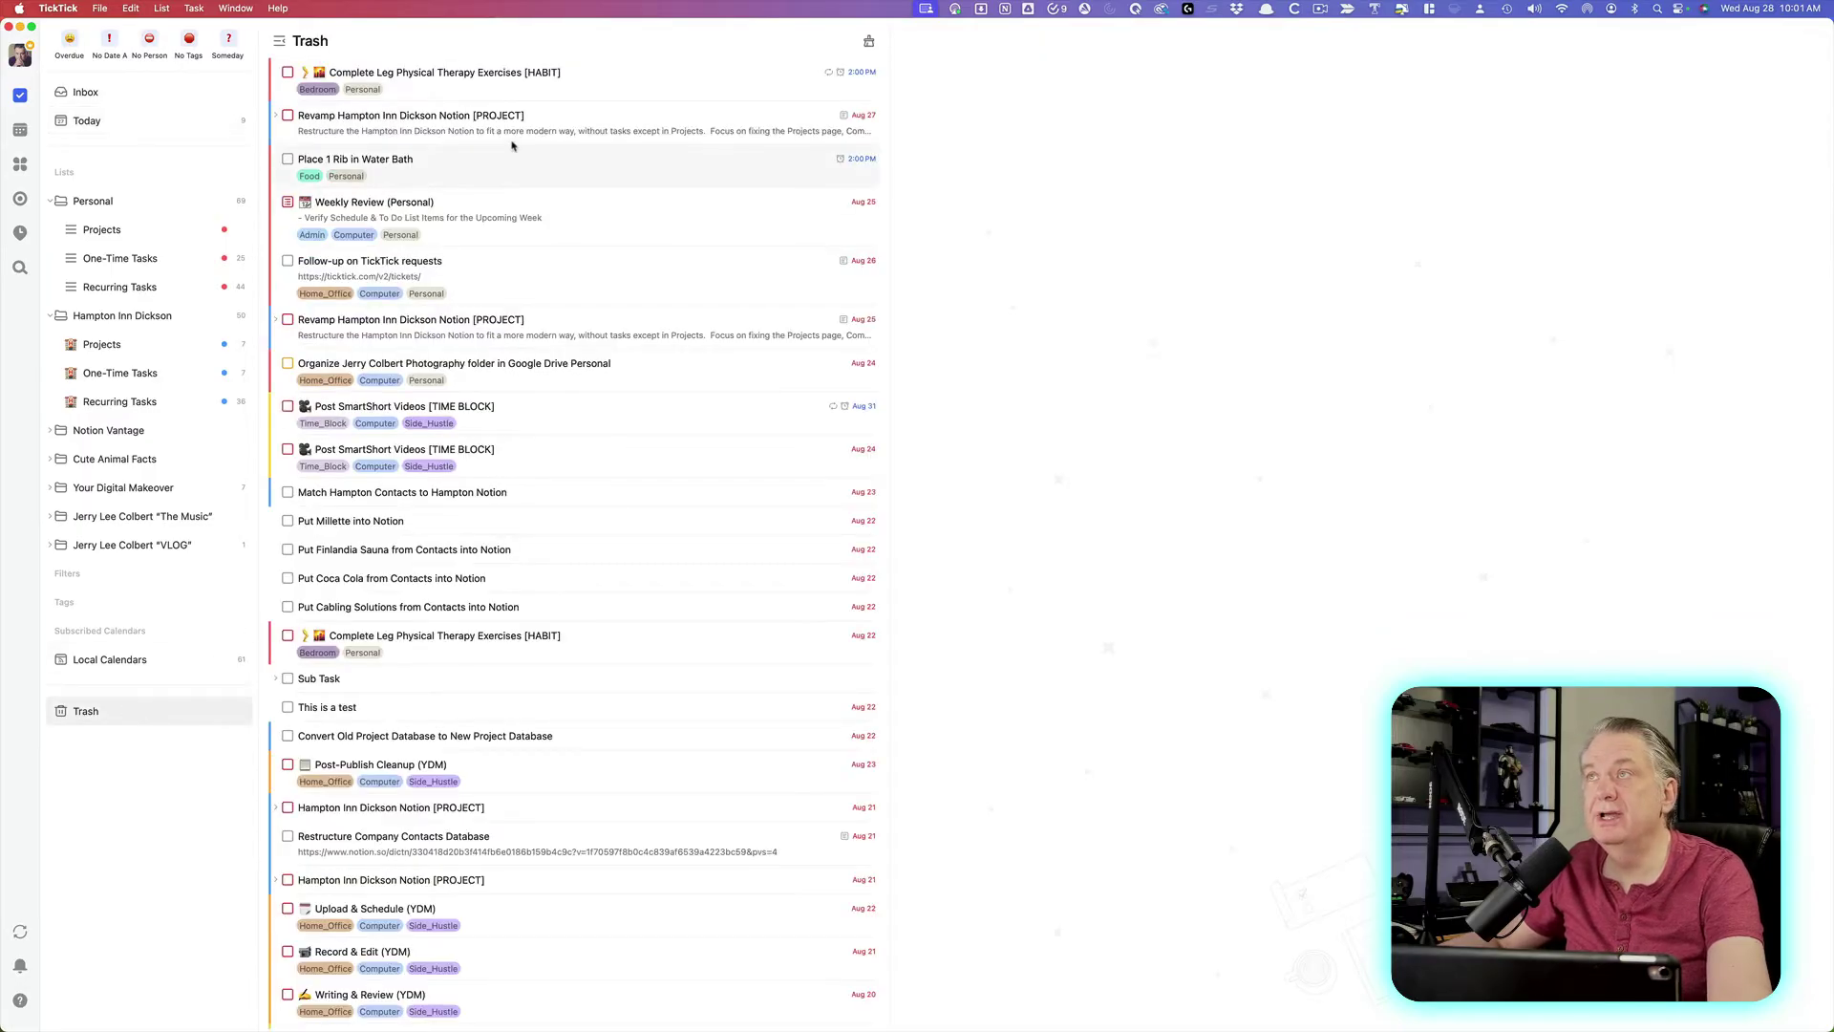
left_click(610, 83)
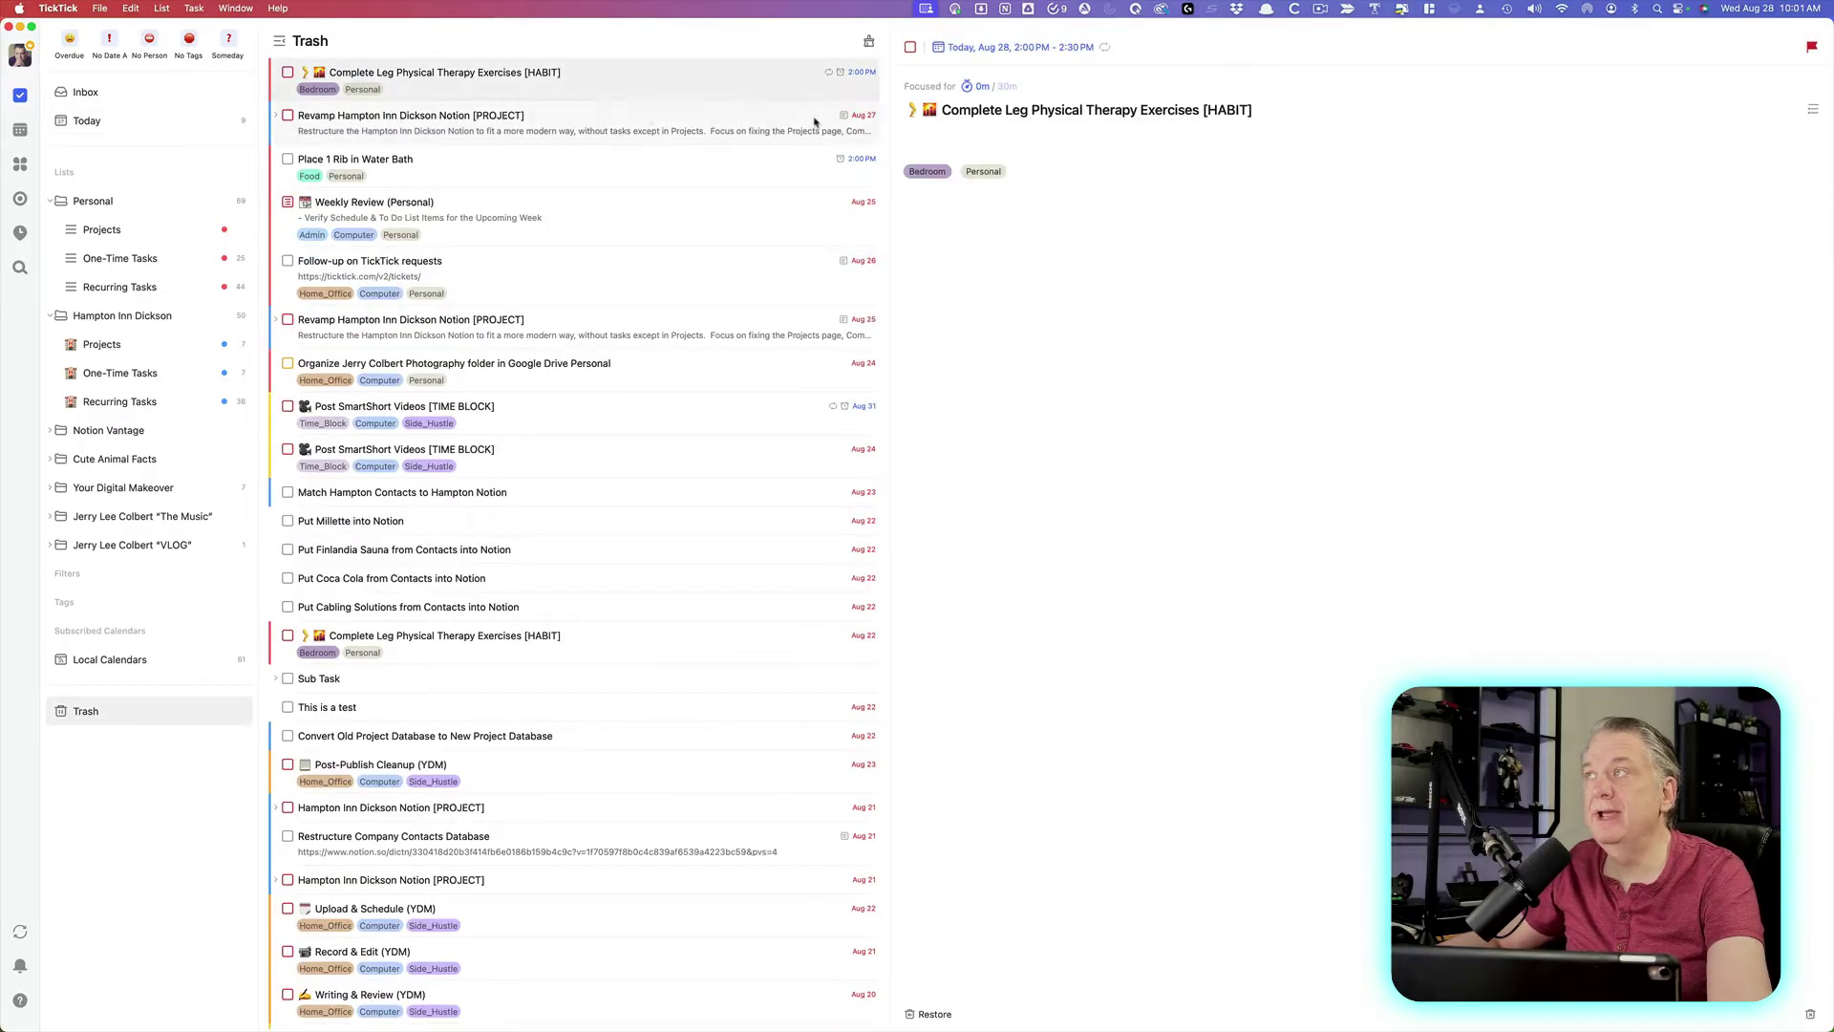
right_click(659, 82)
left_click(698, 100)
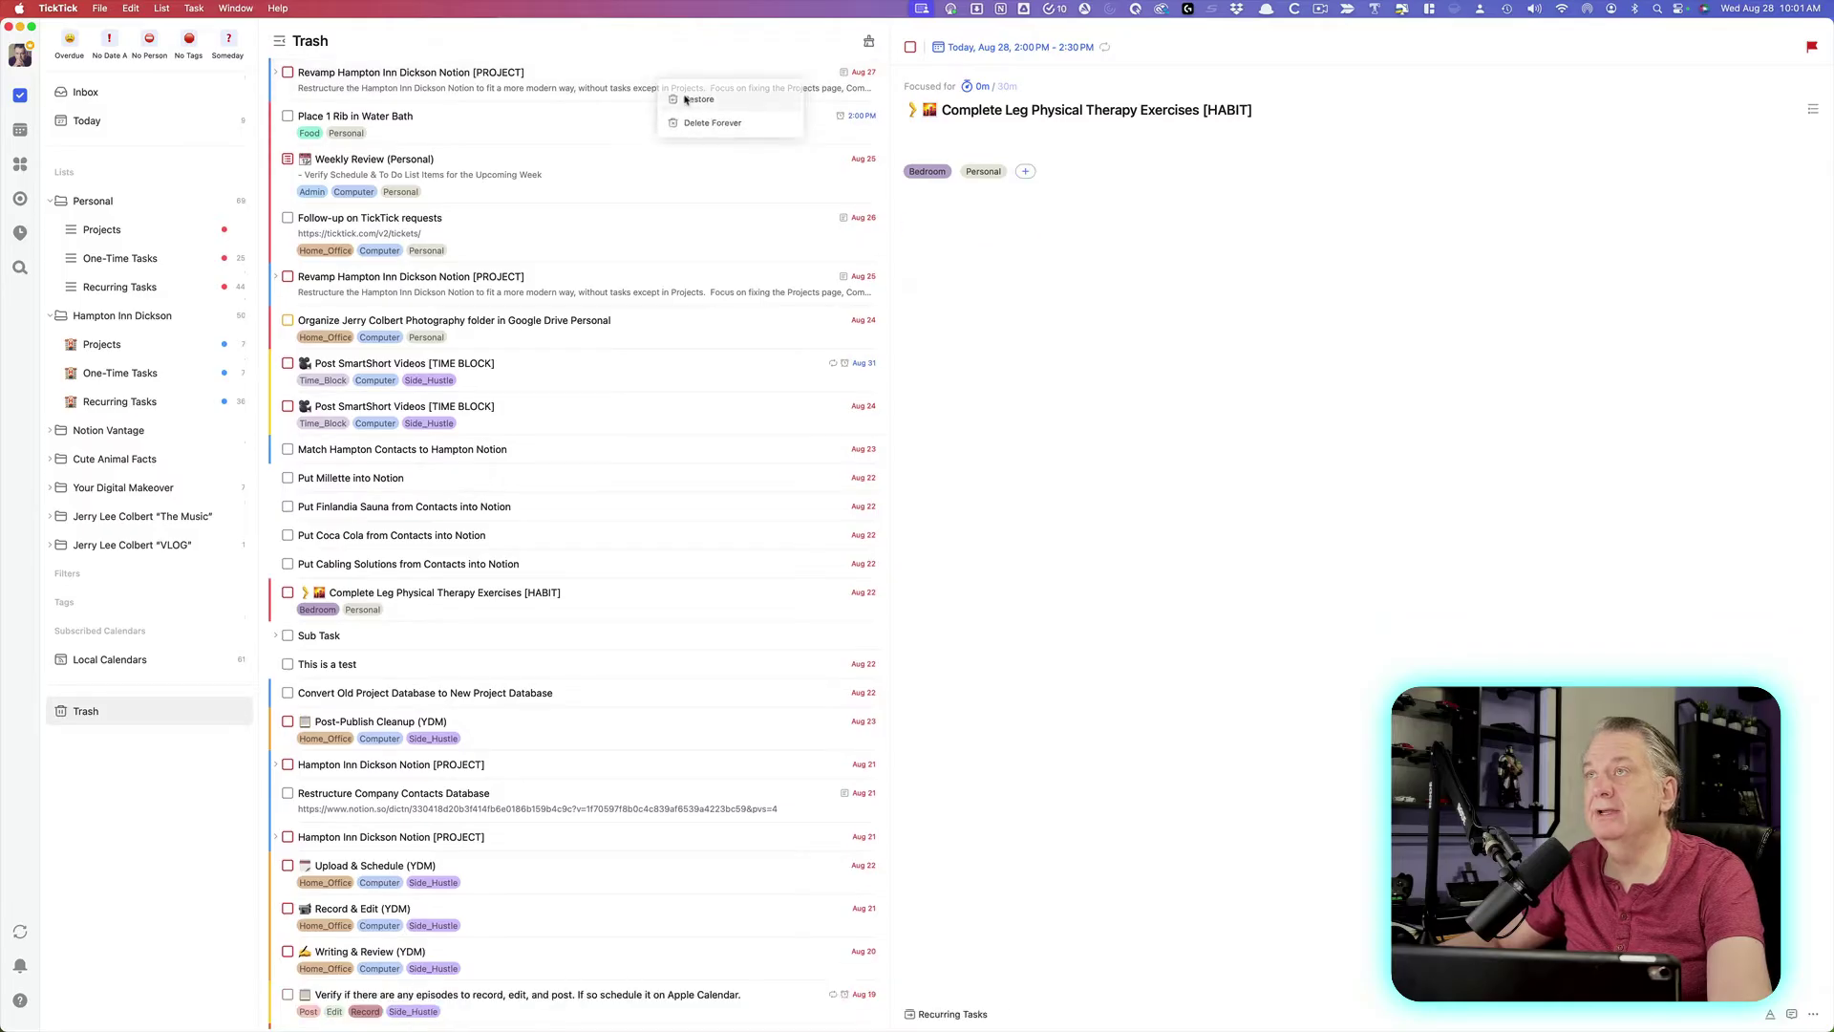
left_click(147, 122)
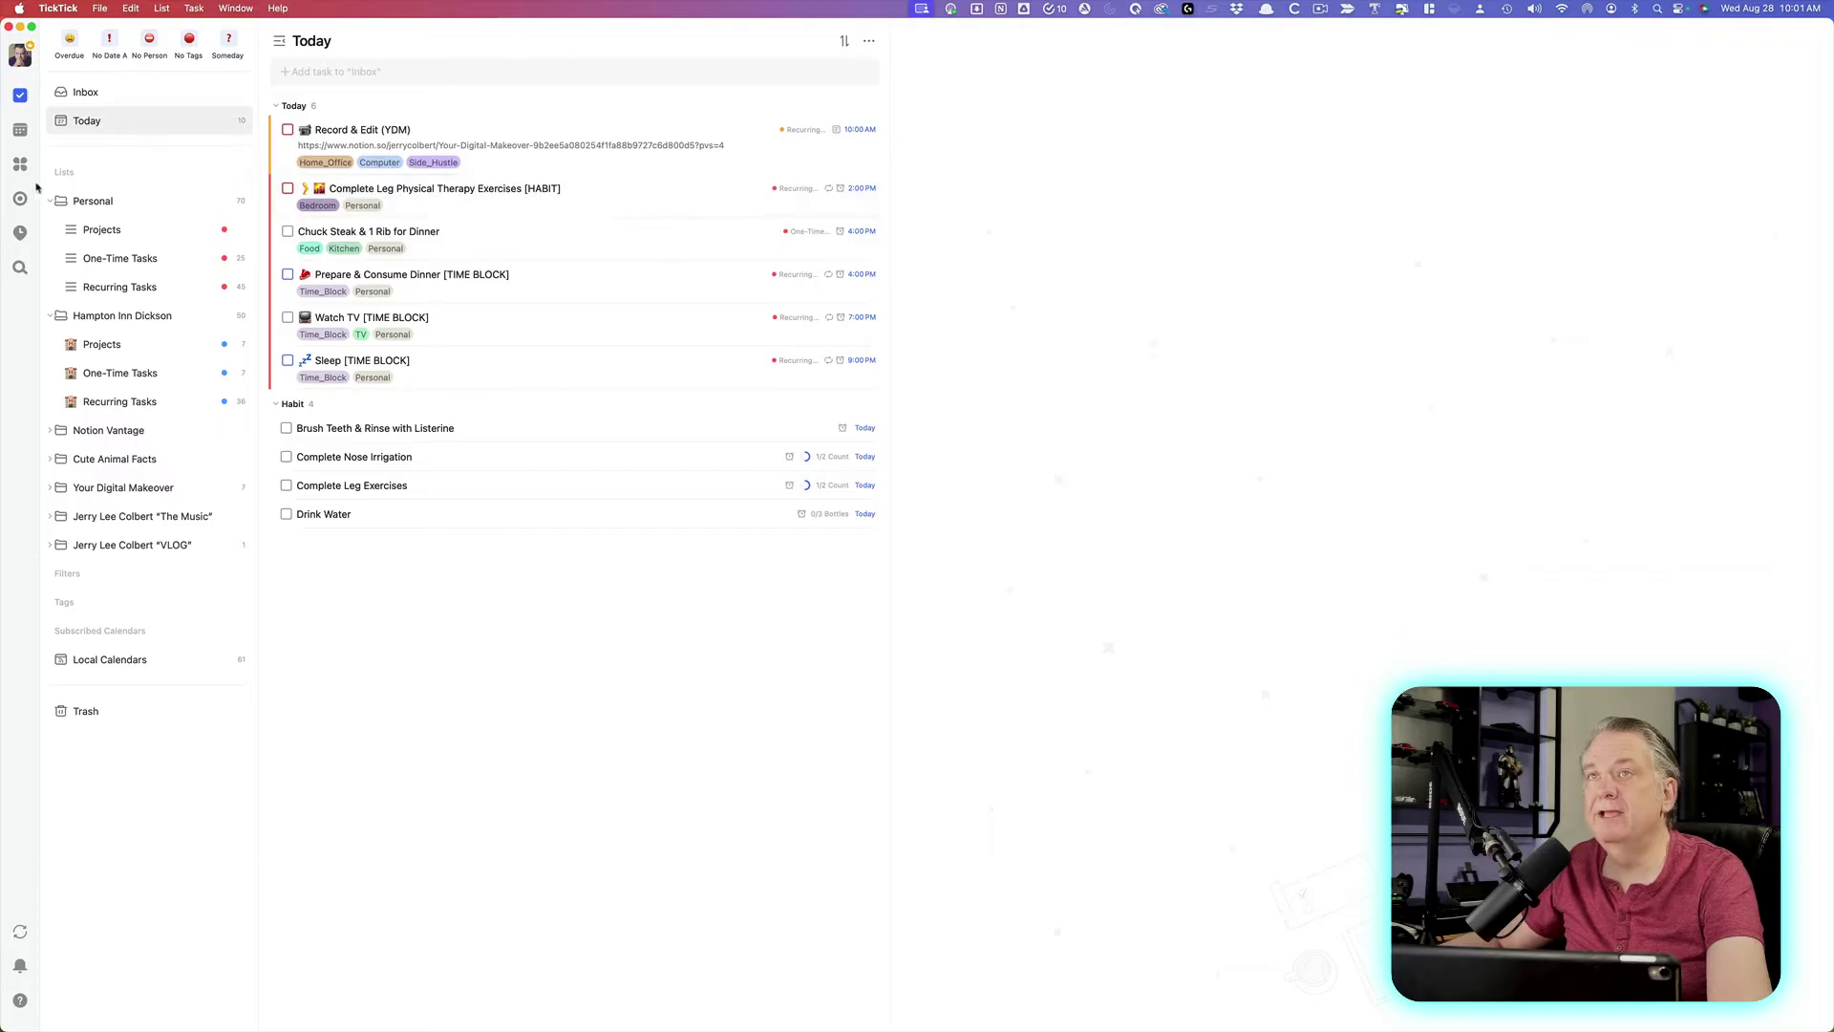
Show the calendar in Day view, followed by Week view
left_click(20, 130)
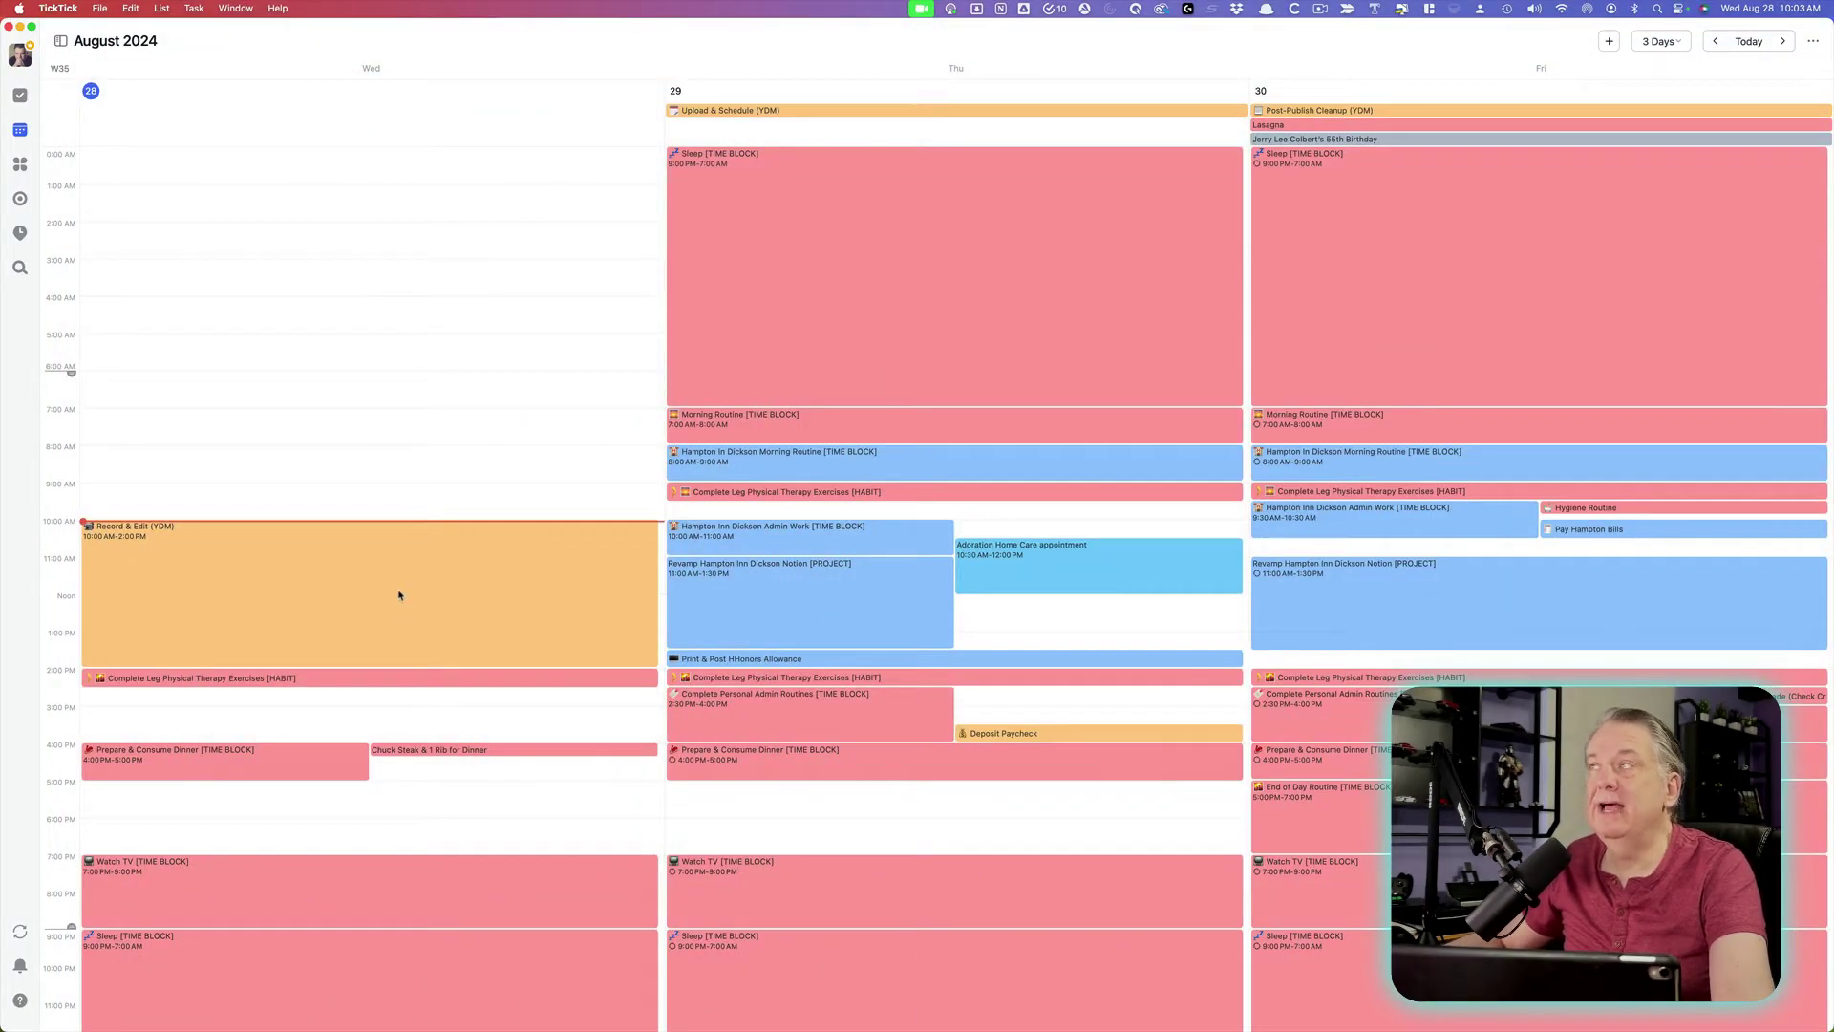
left_click(1675, 43)
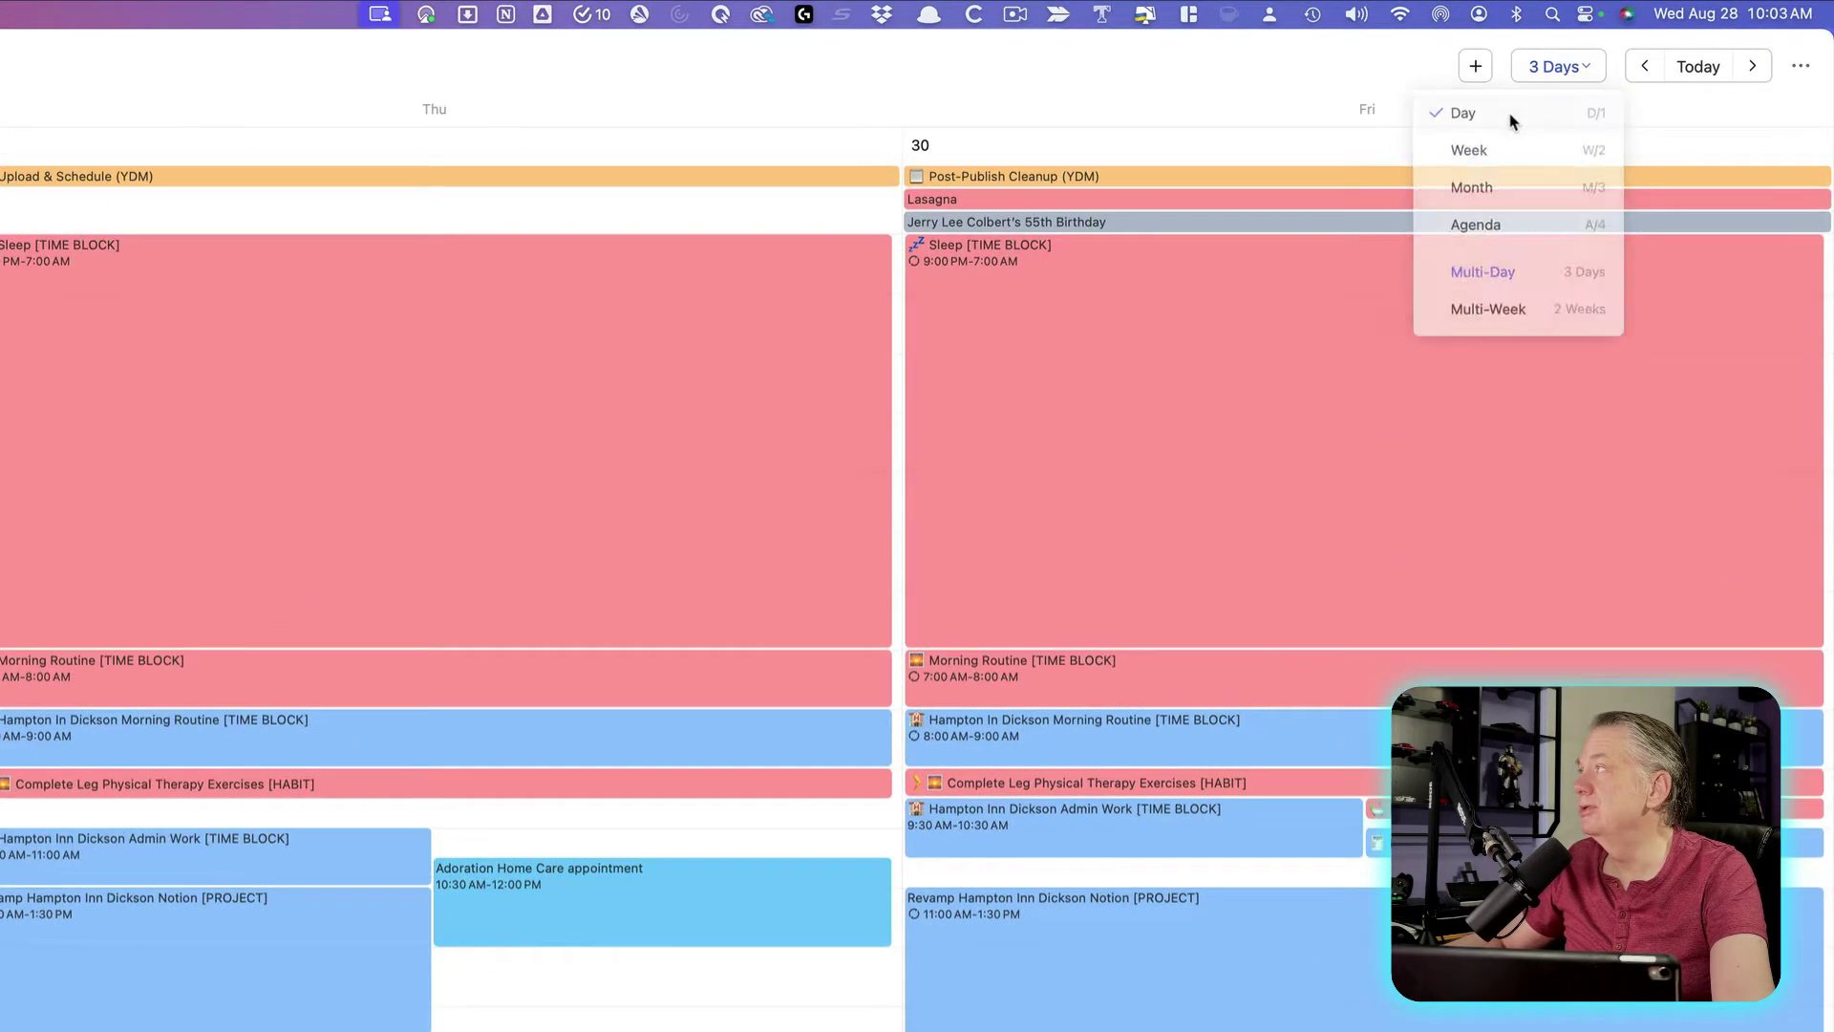
left_click(1514, 120)
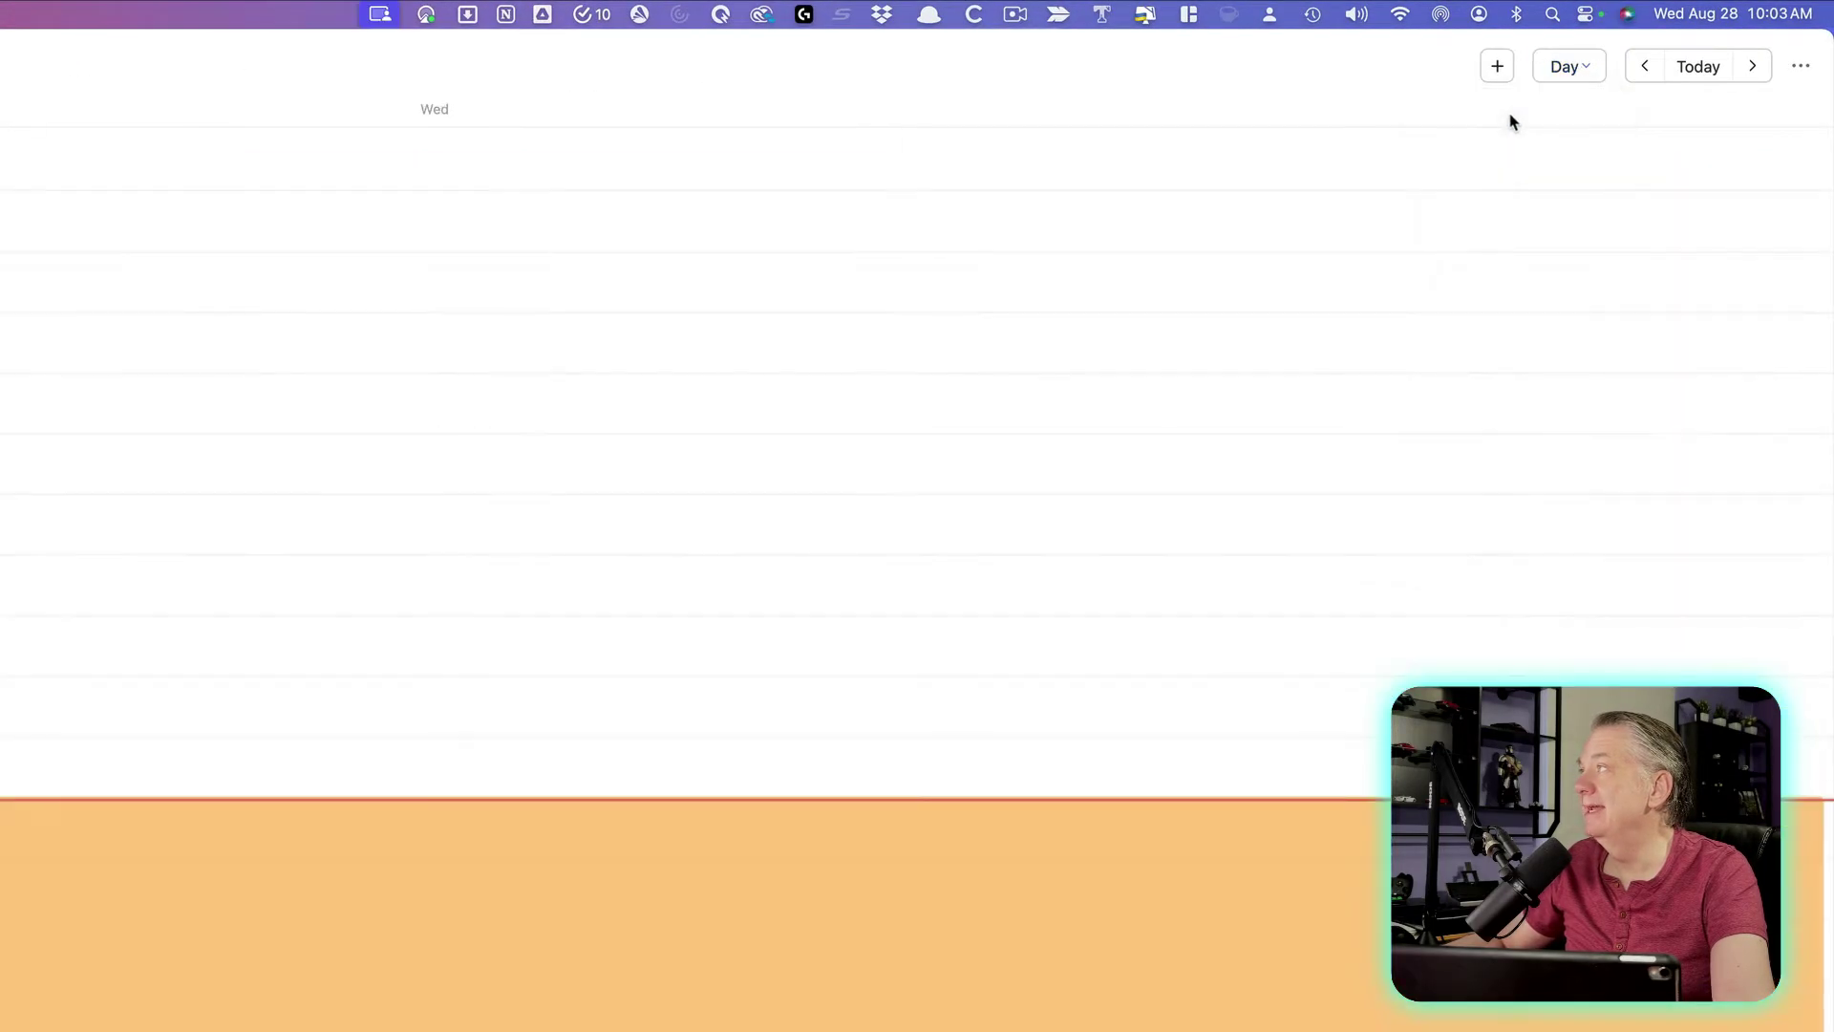
left_click(1586, 70)
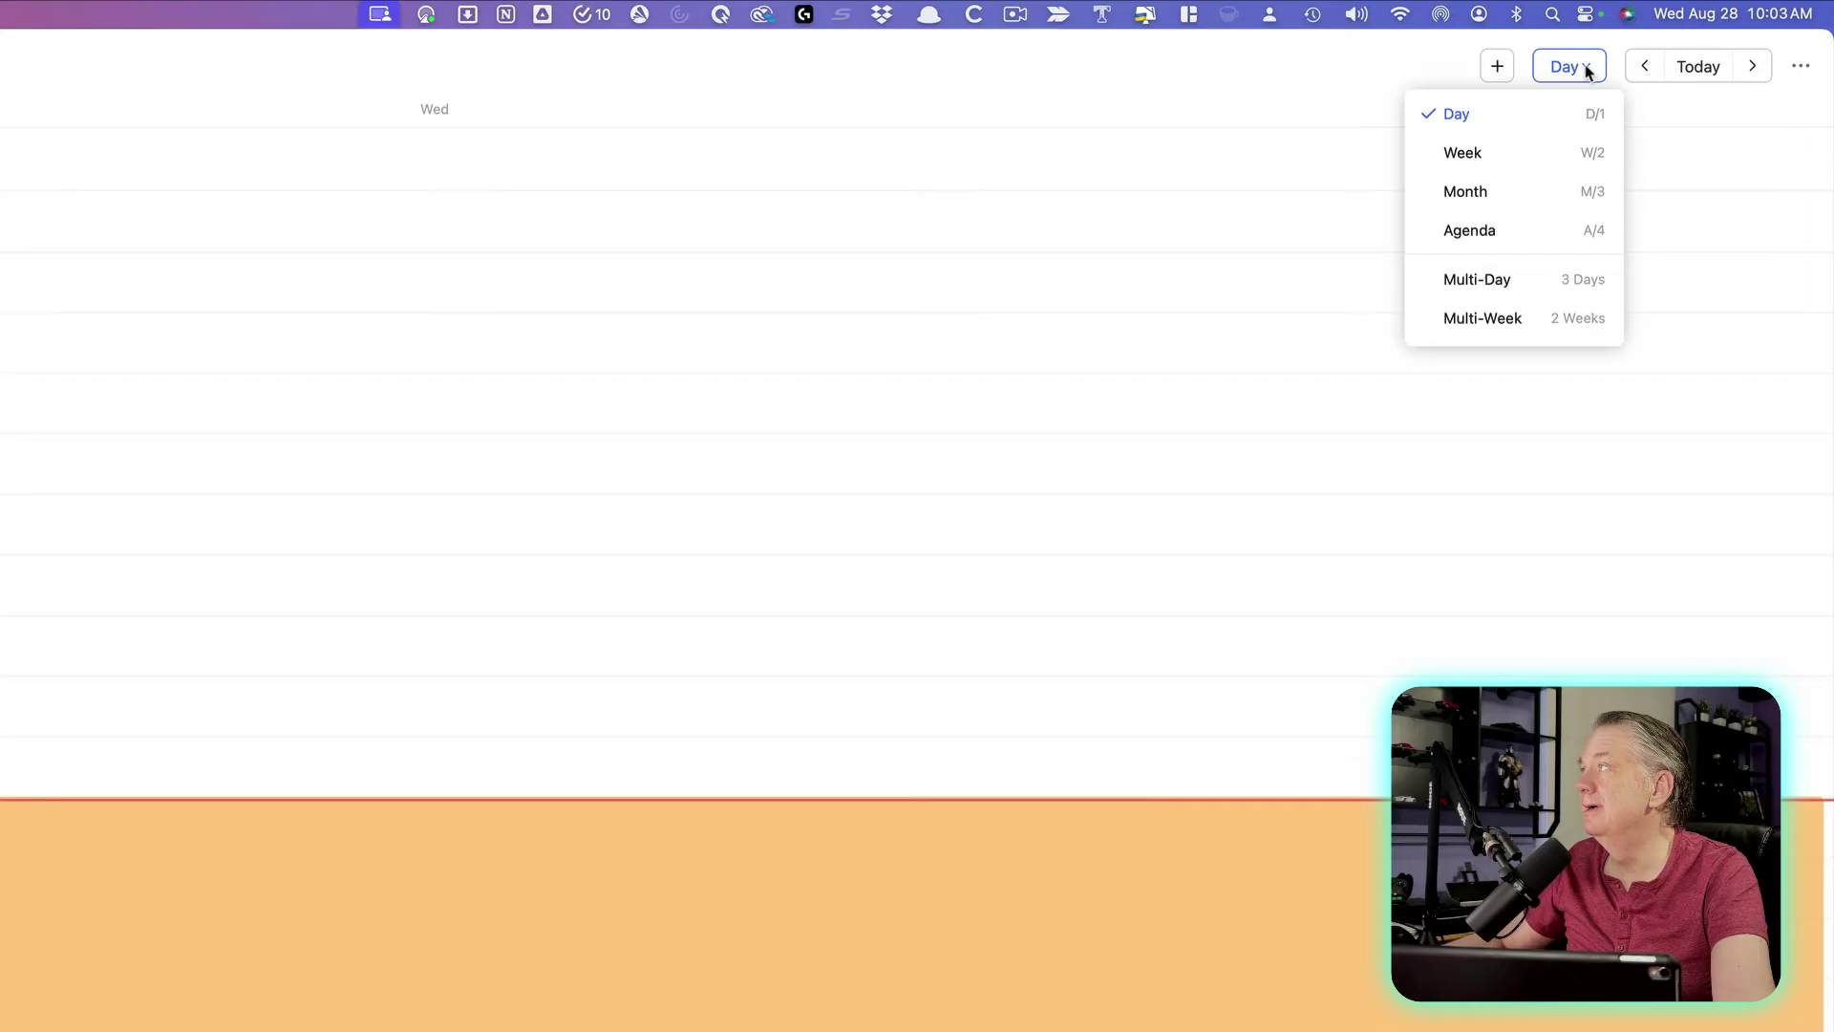
left_click(1526, 158)
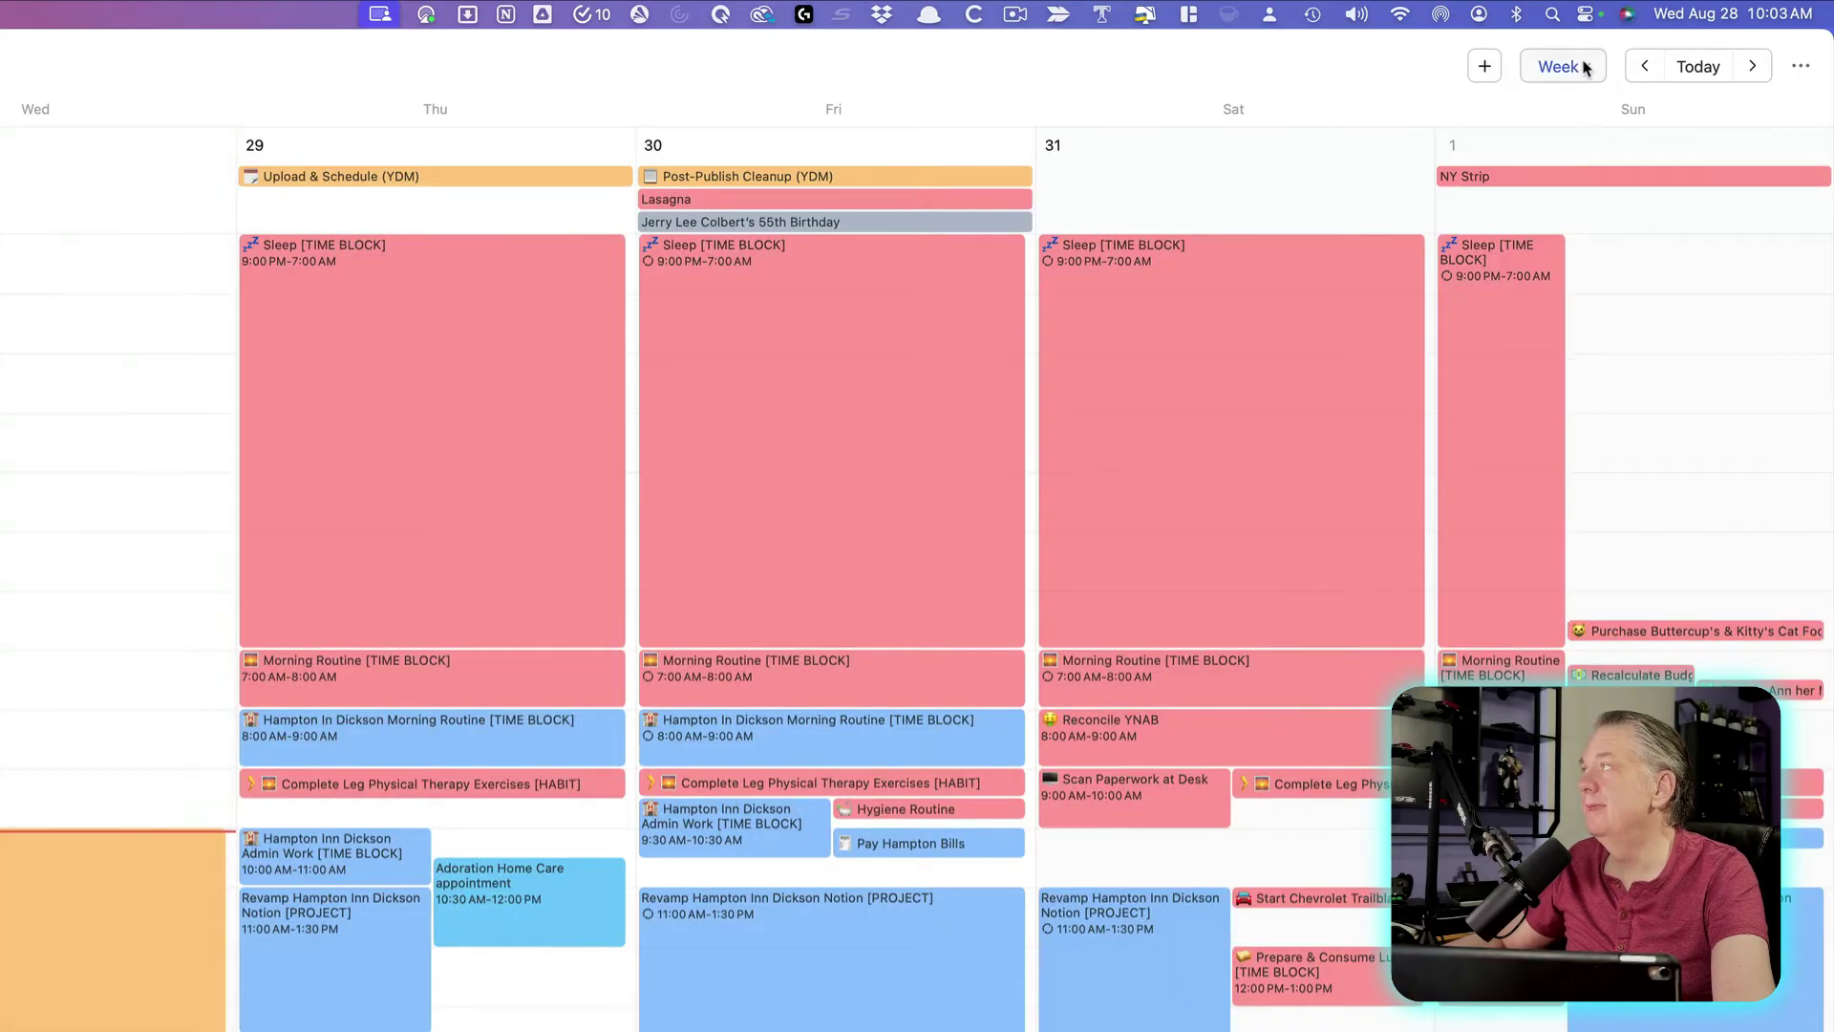
Switch the calendar to Month view and browse forward from August into September 2024
left_click(1567, 65)
left_click(1510, 190)
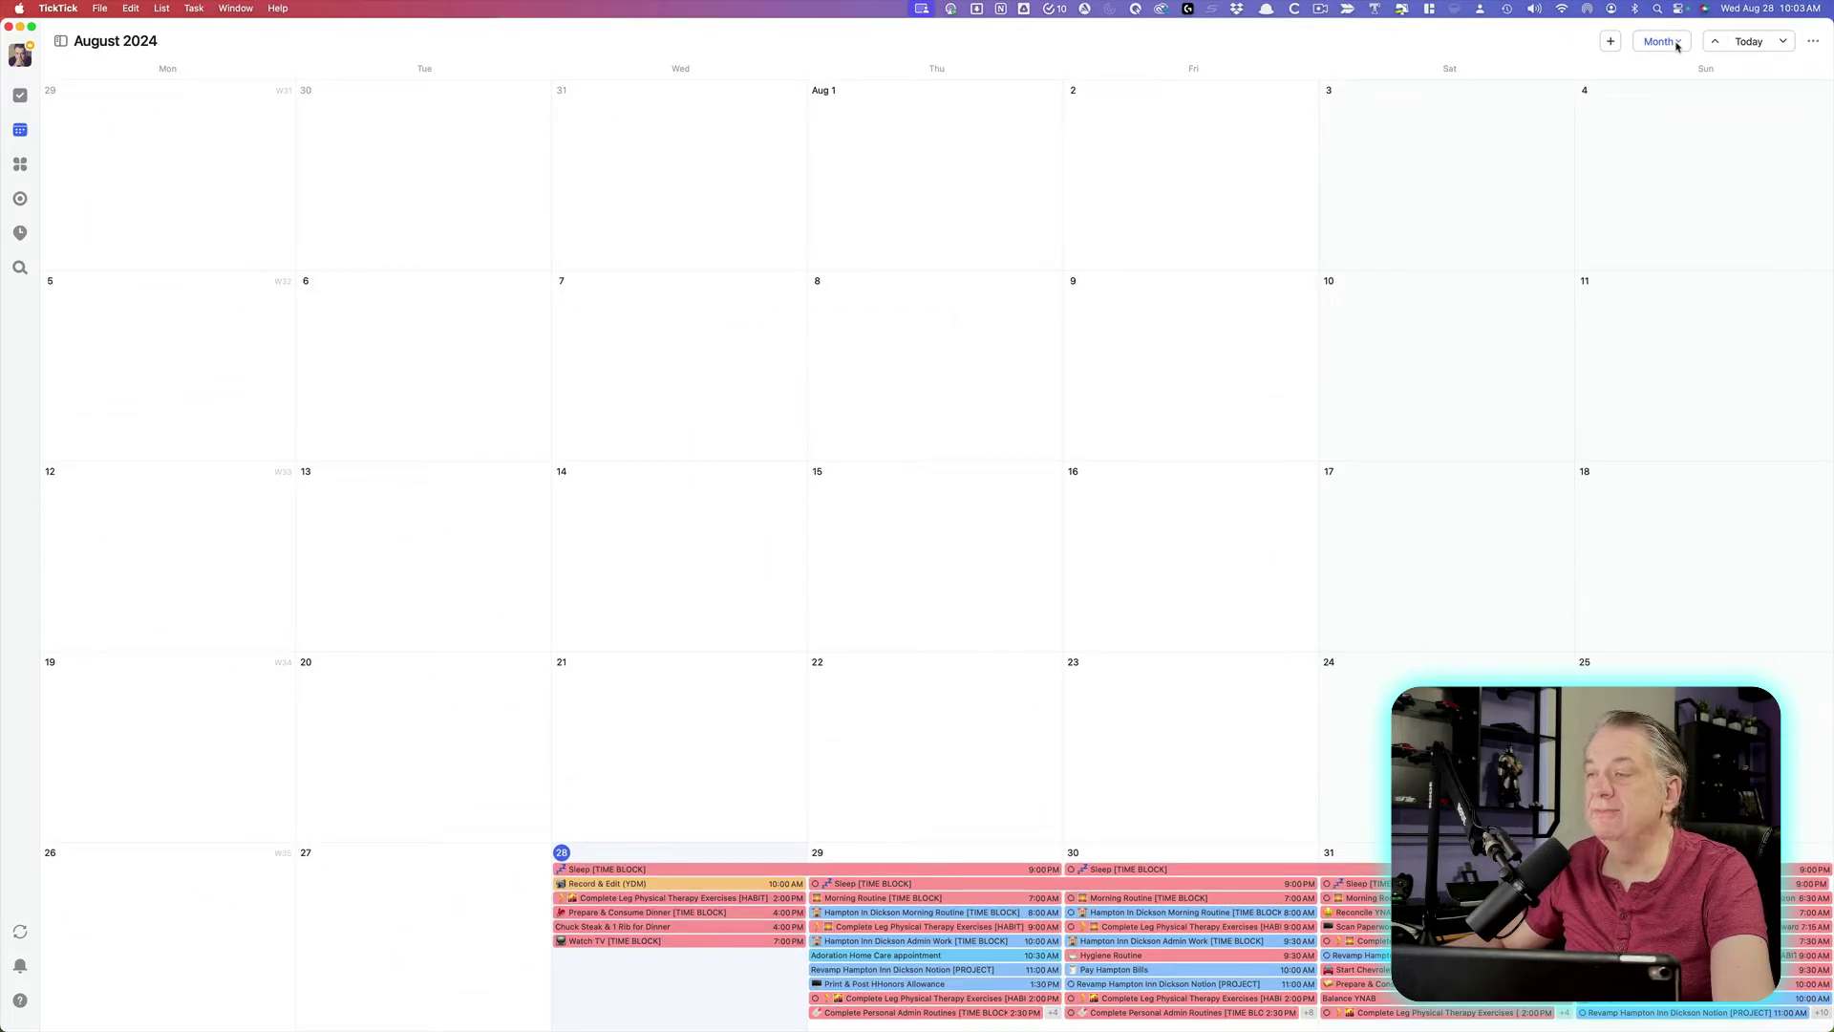
scroll(1430, 287, "down", 5)
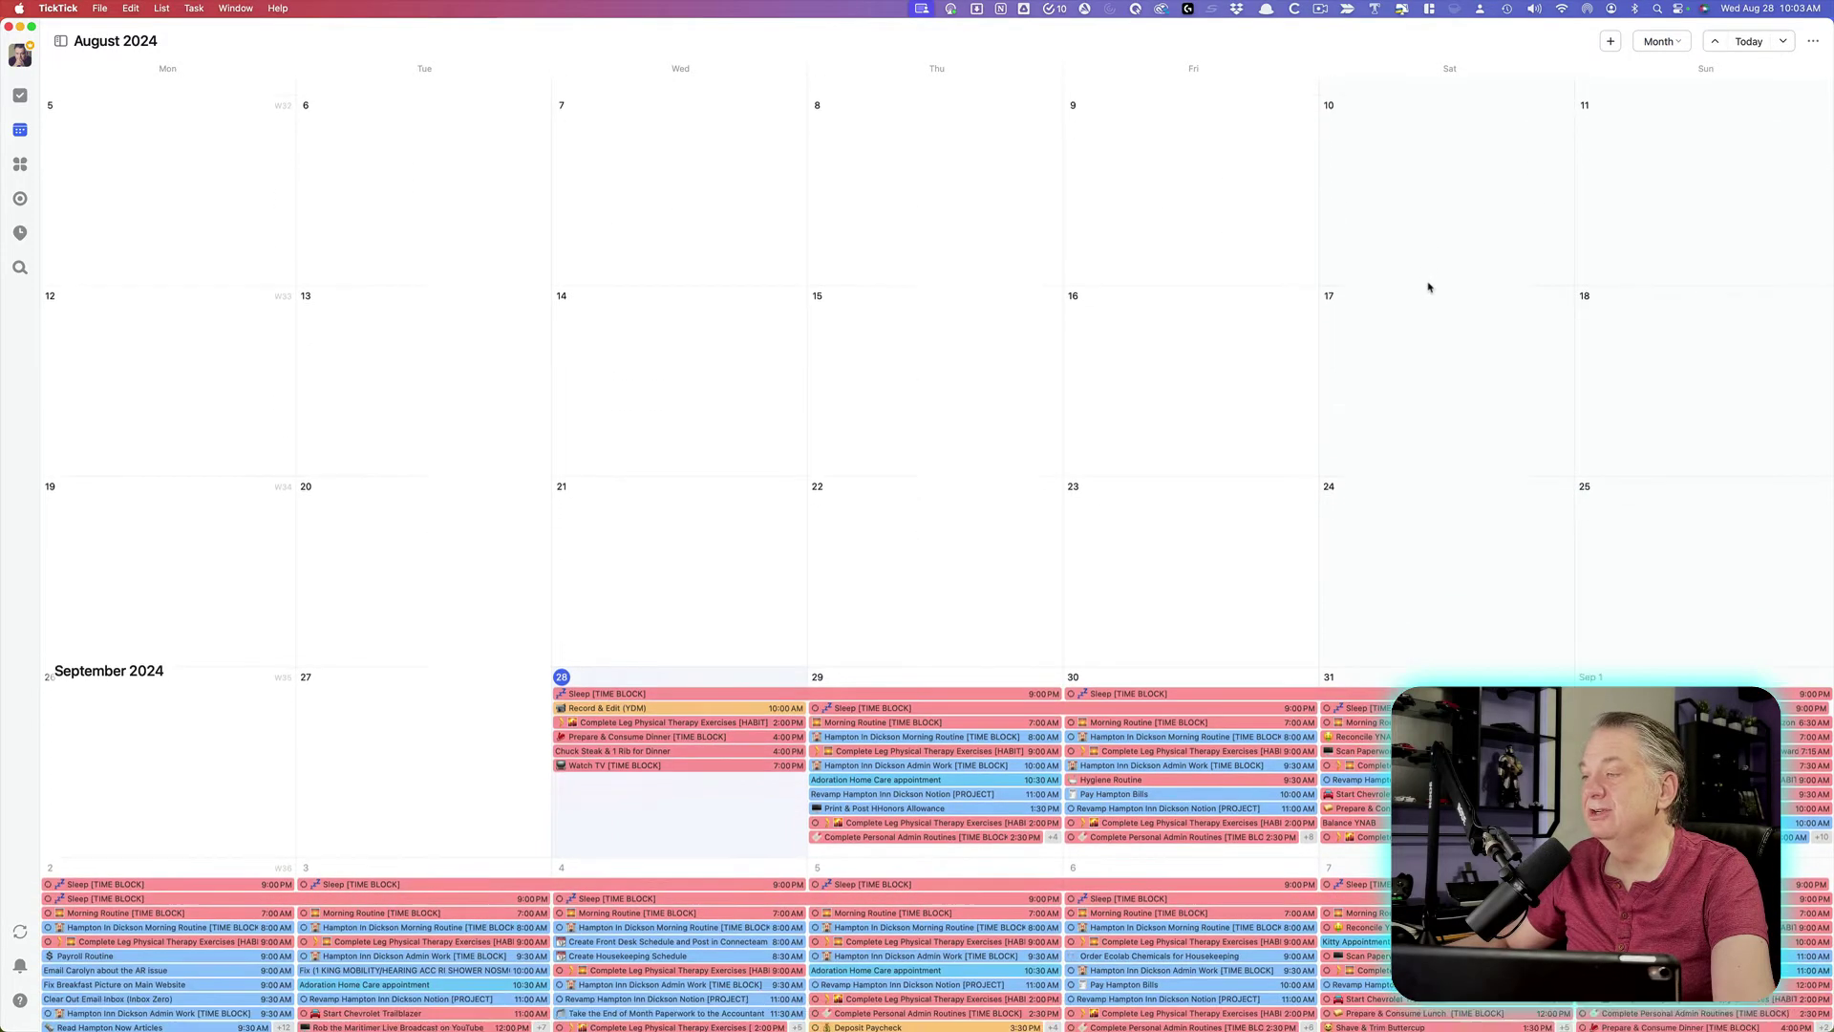
scroll(1430, 287, "down", 4)
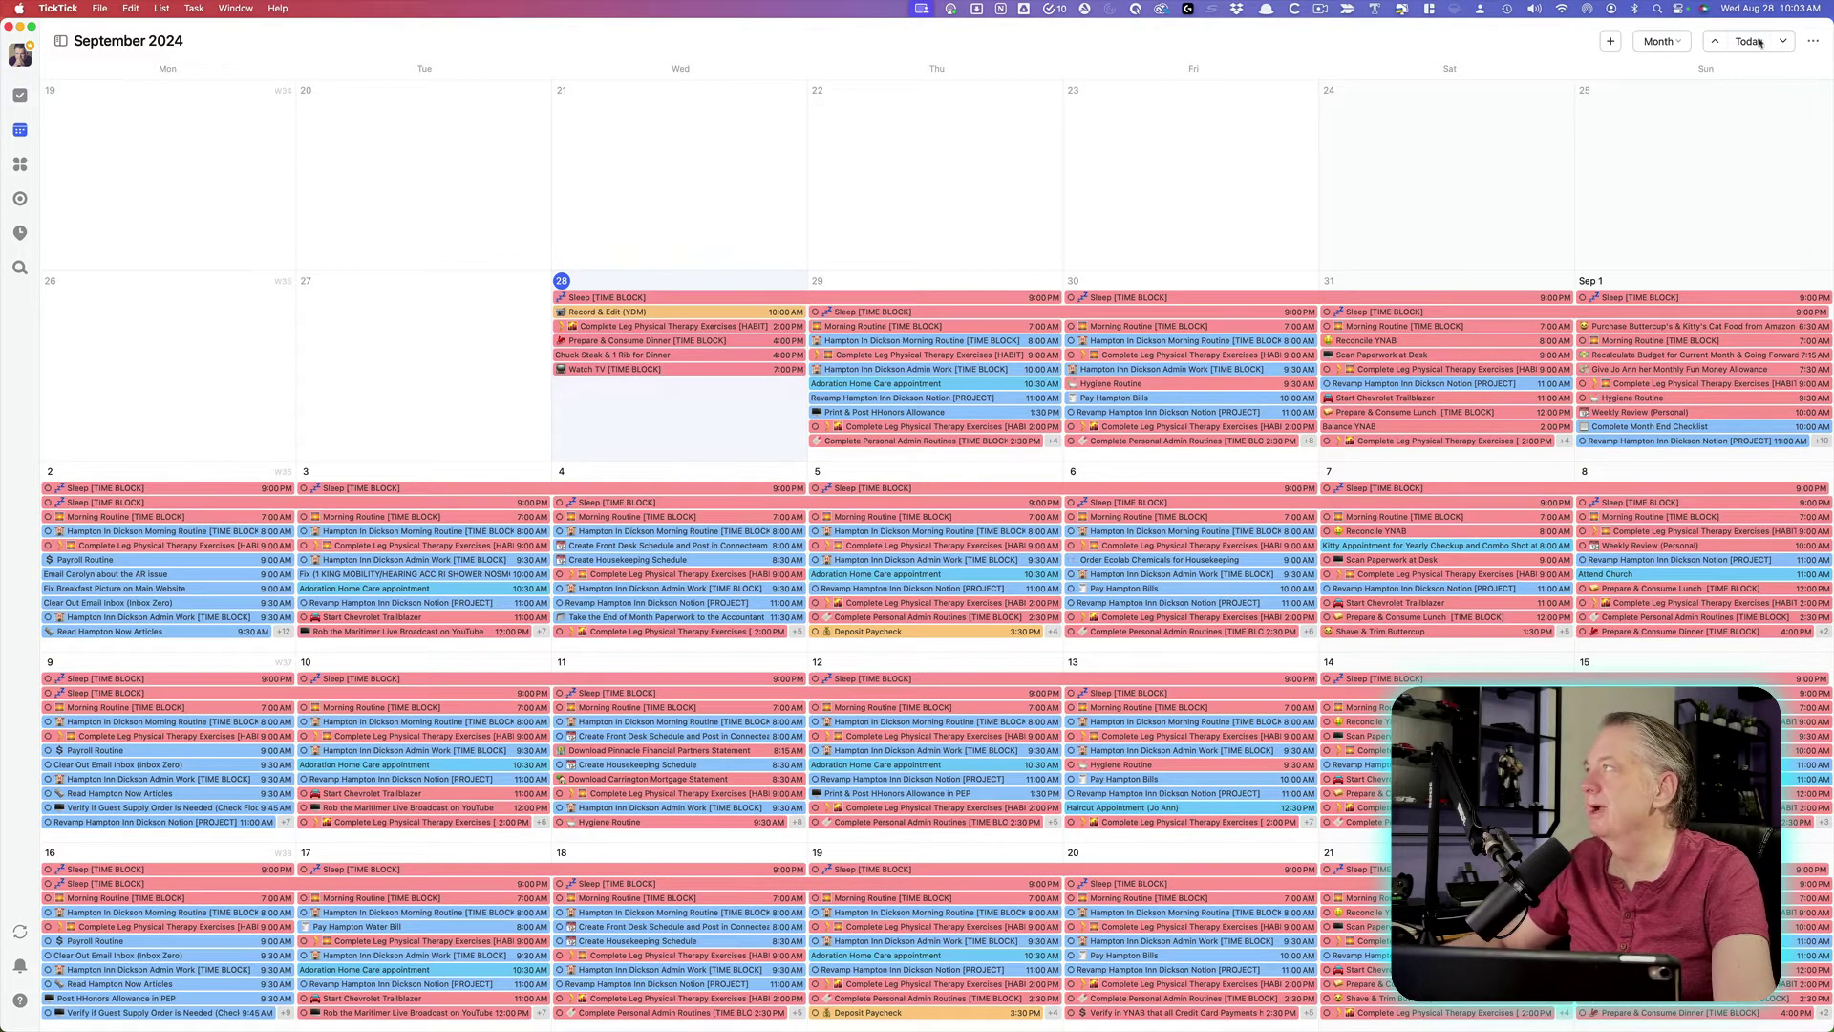
Switch the calendar to Agenda view and look through the tasks for the coming days
left_click(1678, 42)
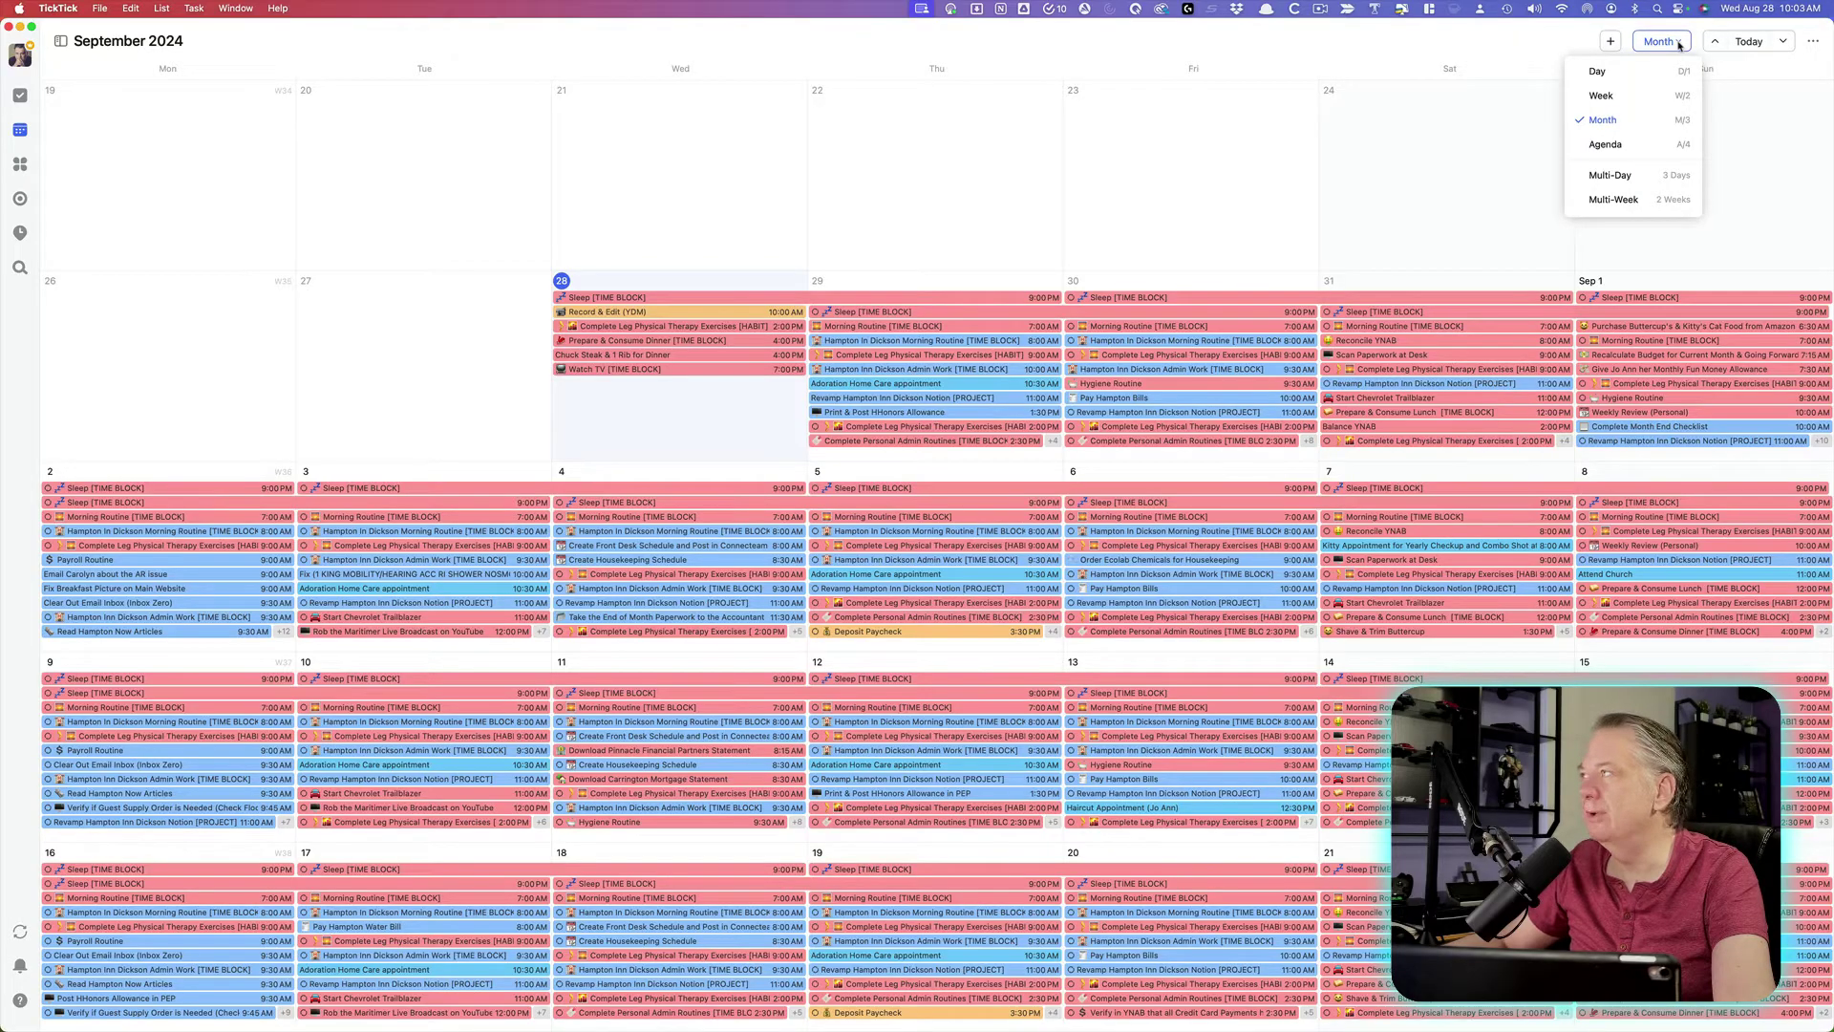
left_click(1621, 149)
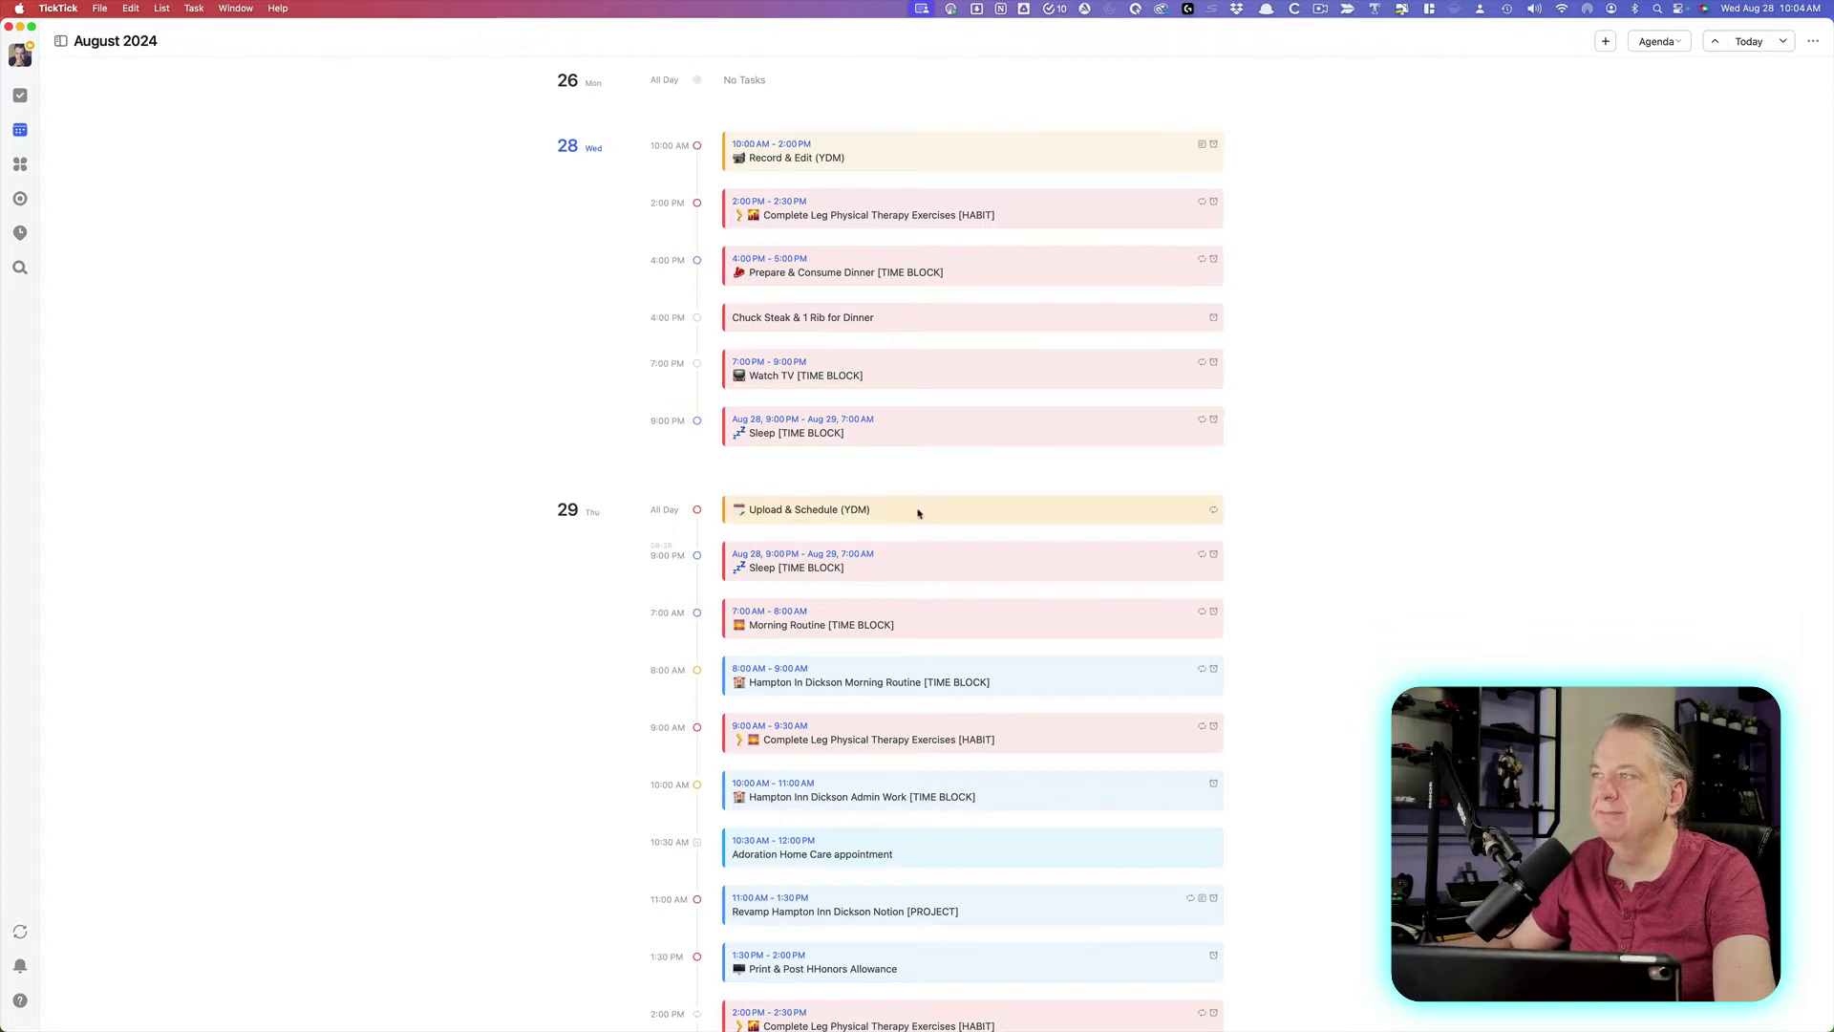
scroll(922, 552, "down", 10)
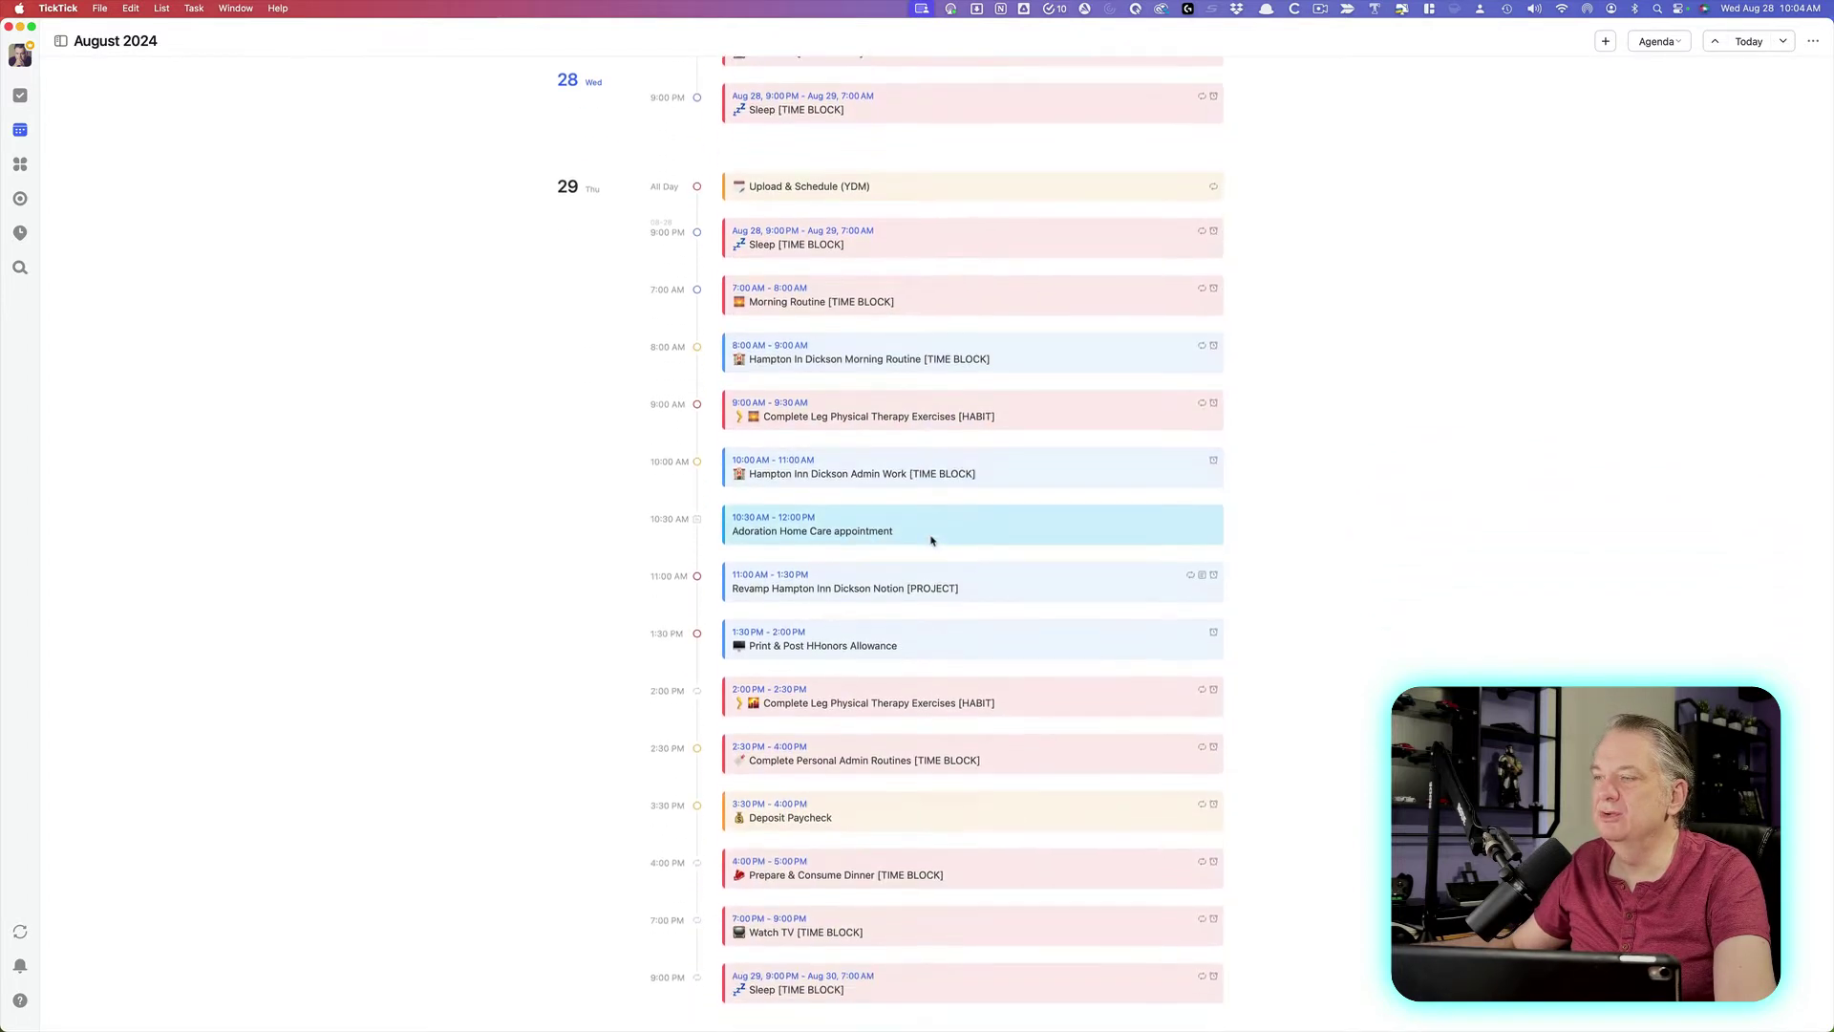
scroll(932, 541, "down", 8)
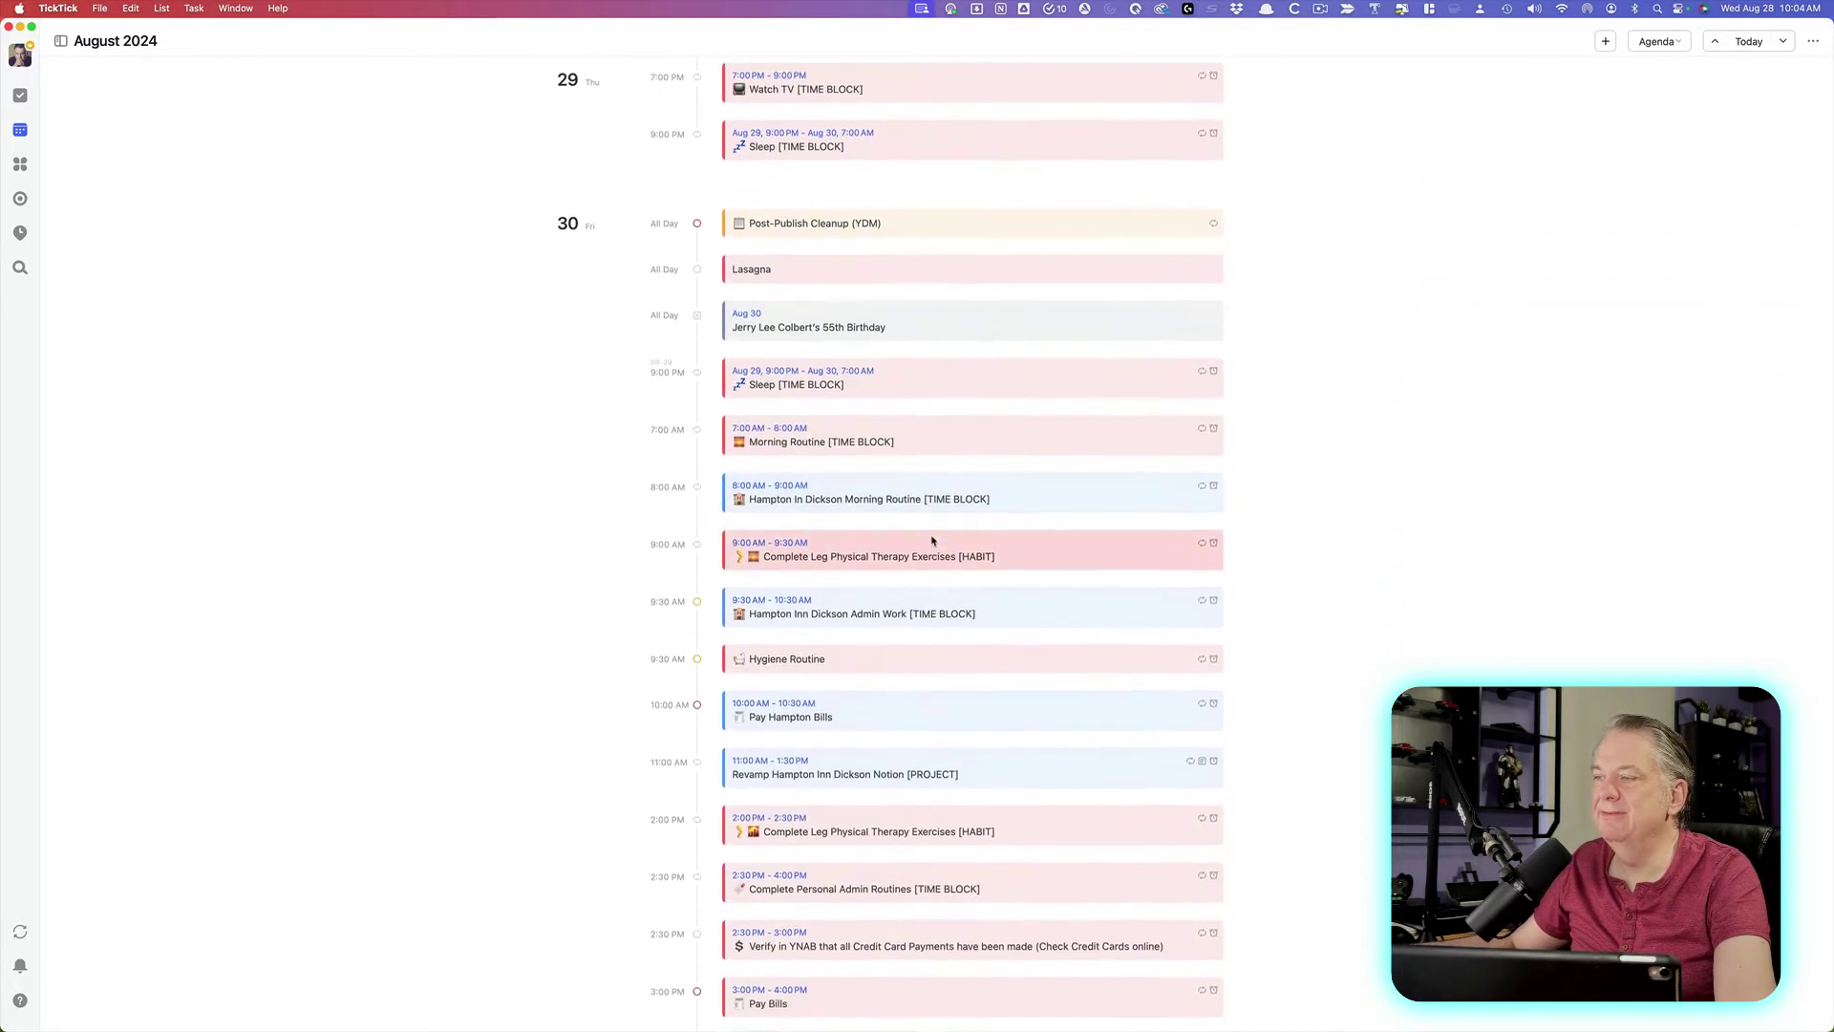
scroll(933, 529, "up", 2)
scroll(933, 529, "up", 20)
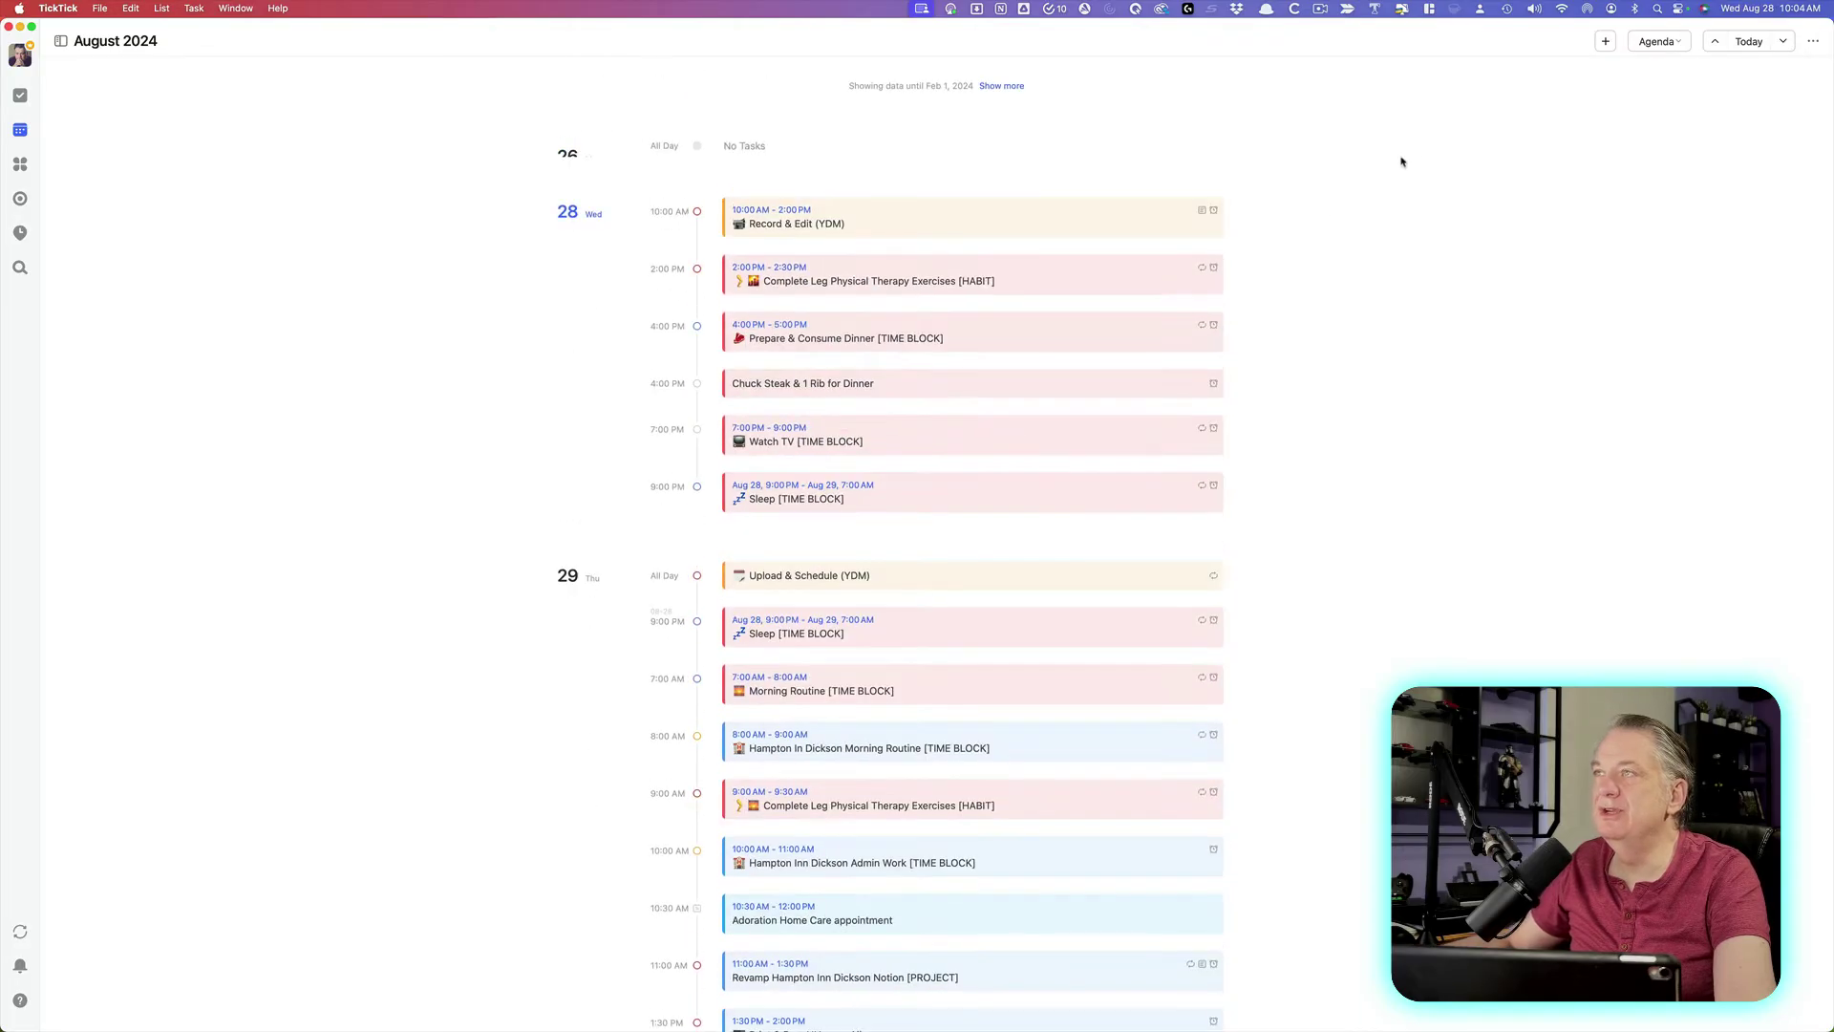
Show the calendar in Multi-Day view and widen it to 5 days
left_click(1675, 45)
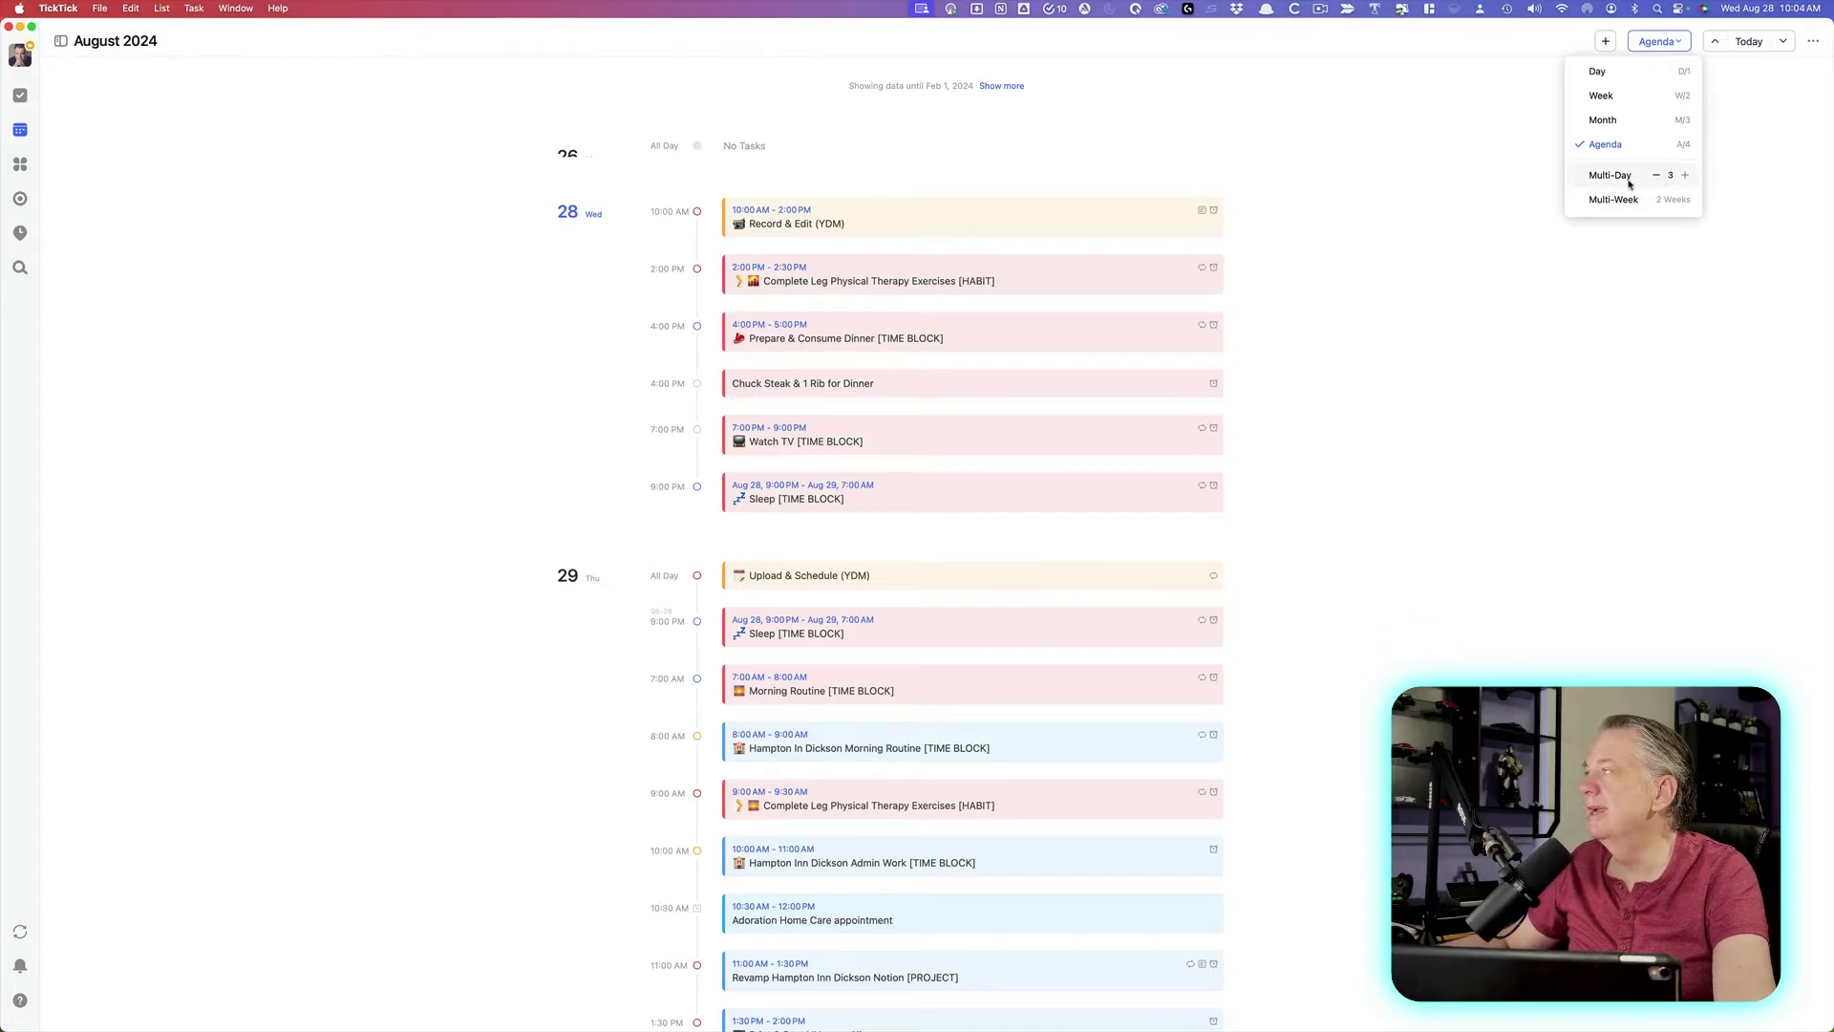
left_click(1686, 177)
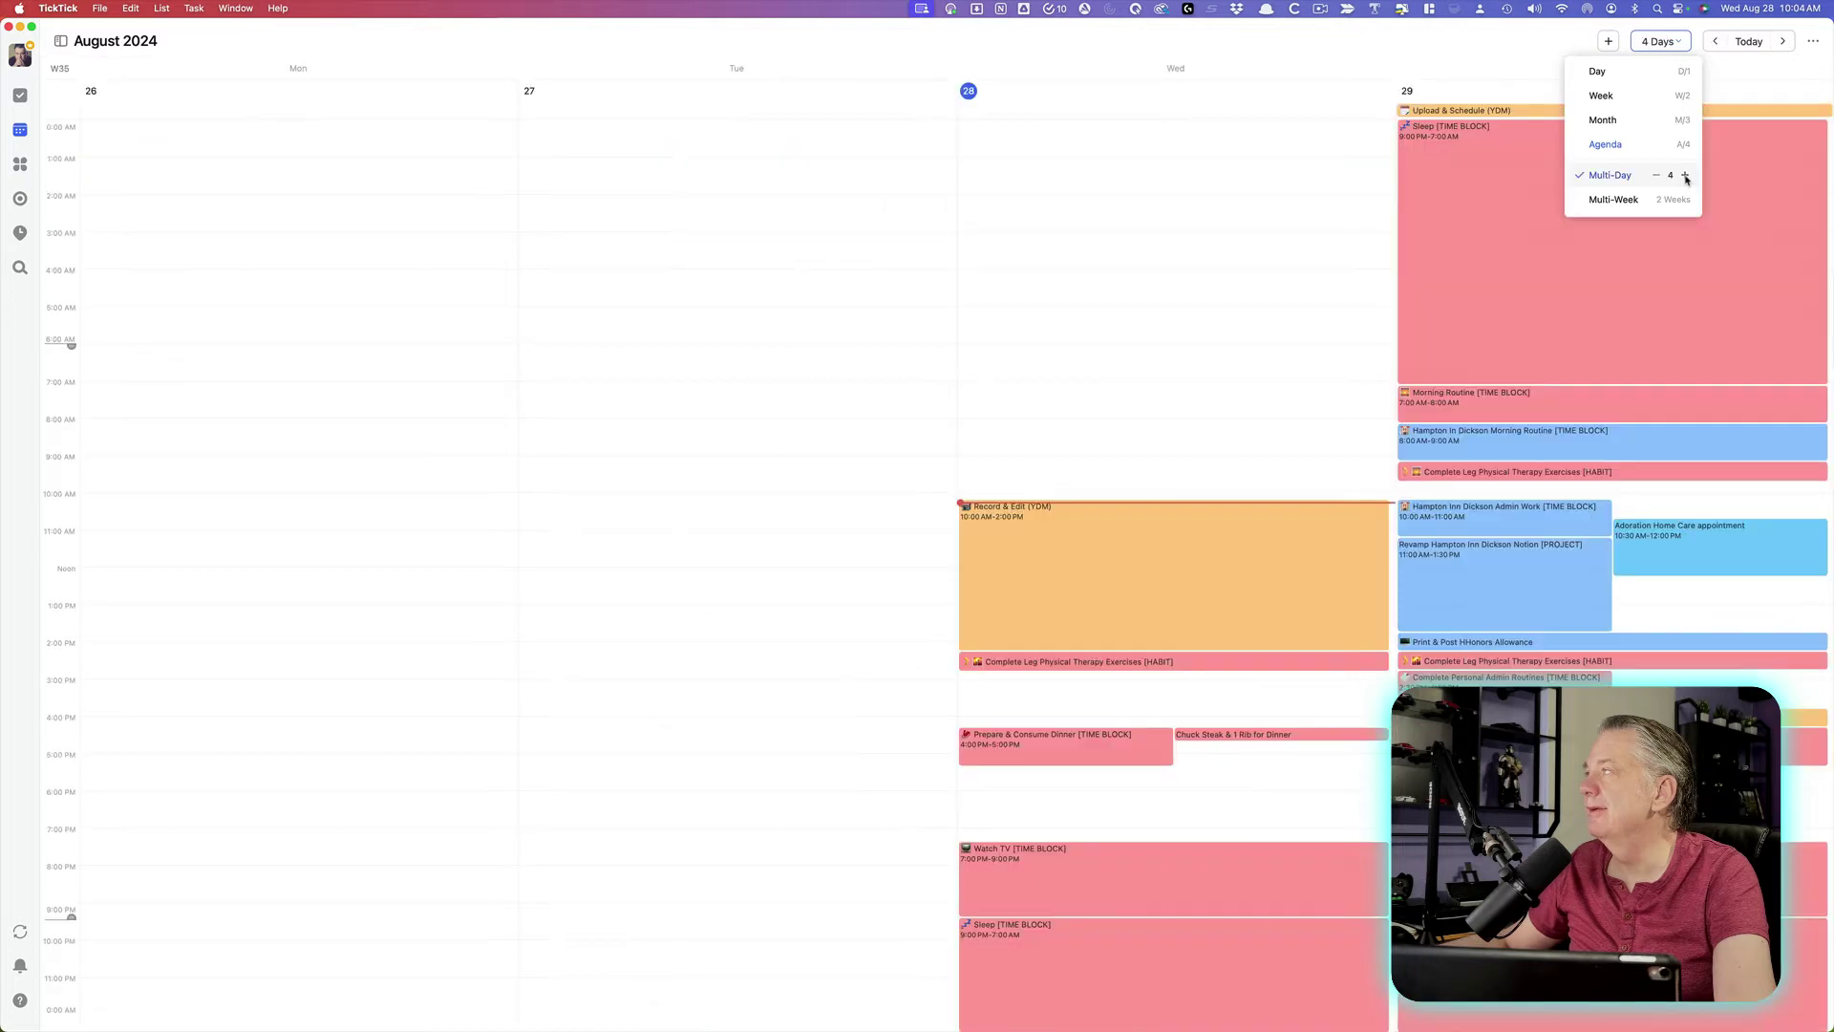
left_click(1686, 177)
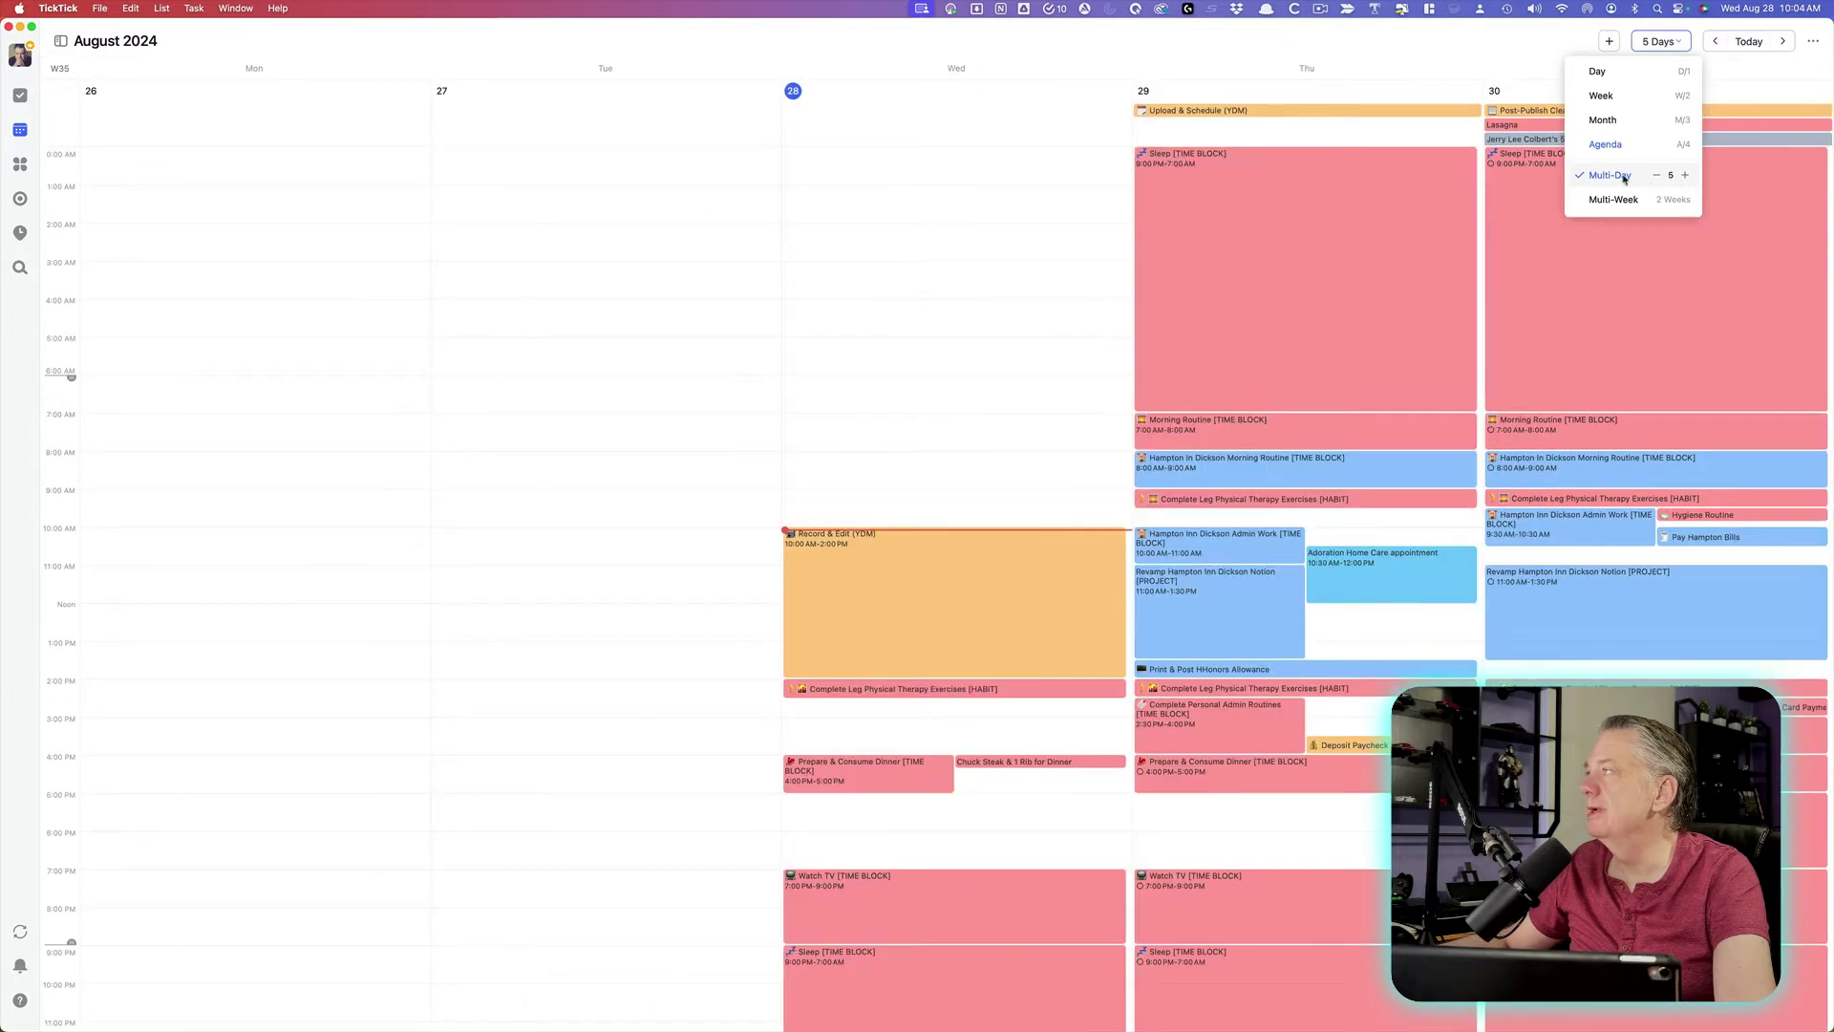
Reduce the Multi-Day calendar view to 3 days and start it at the current date
left_click(1658, 175)
left_click(1658, 176)
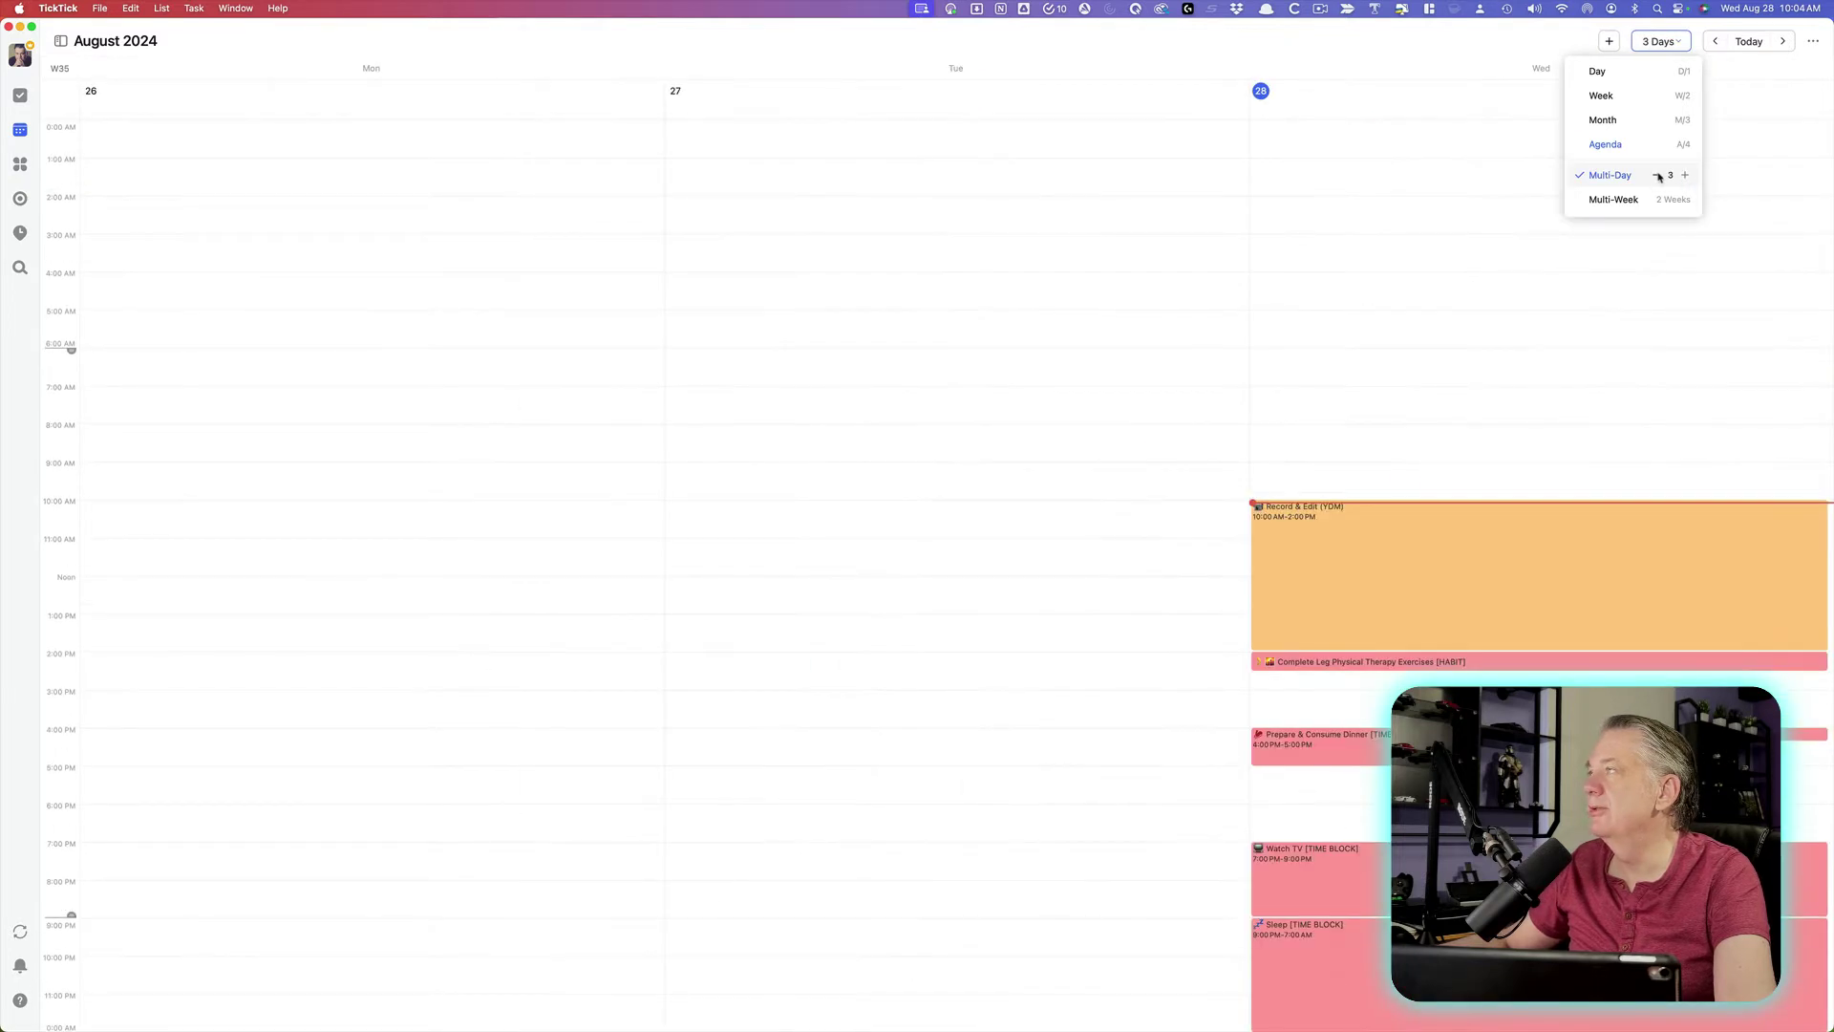
left_click(1749, 41)
left_click(1749, 41)
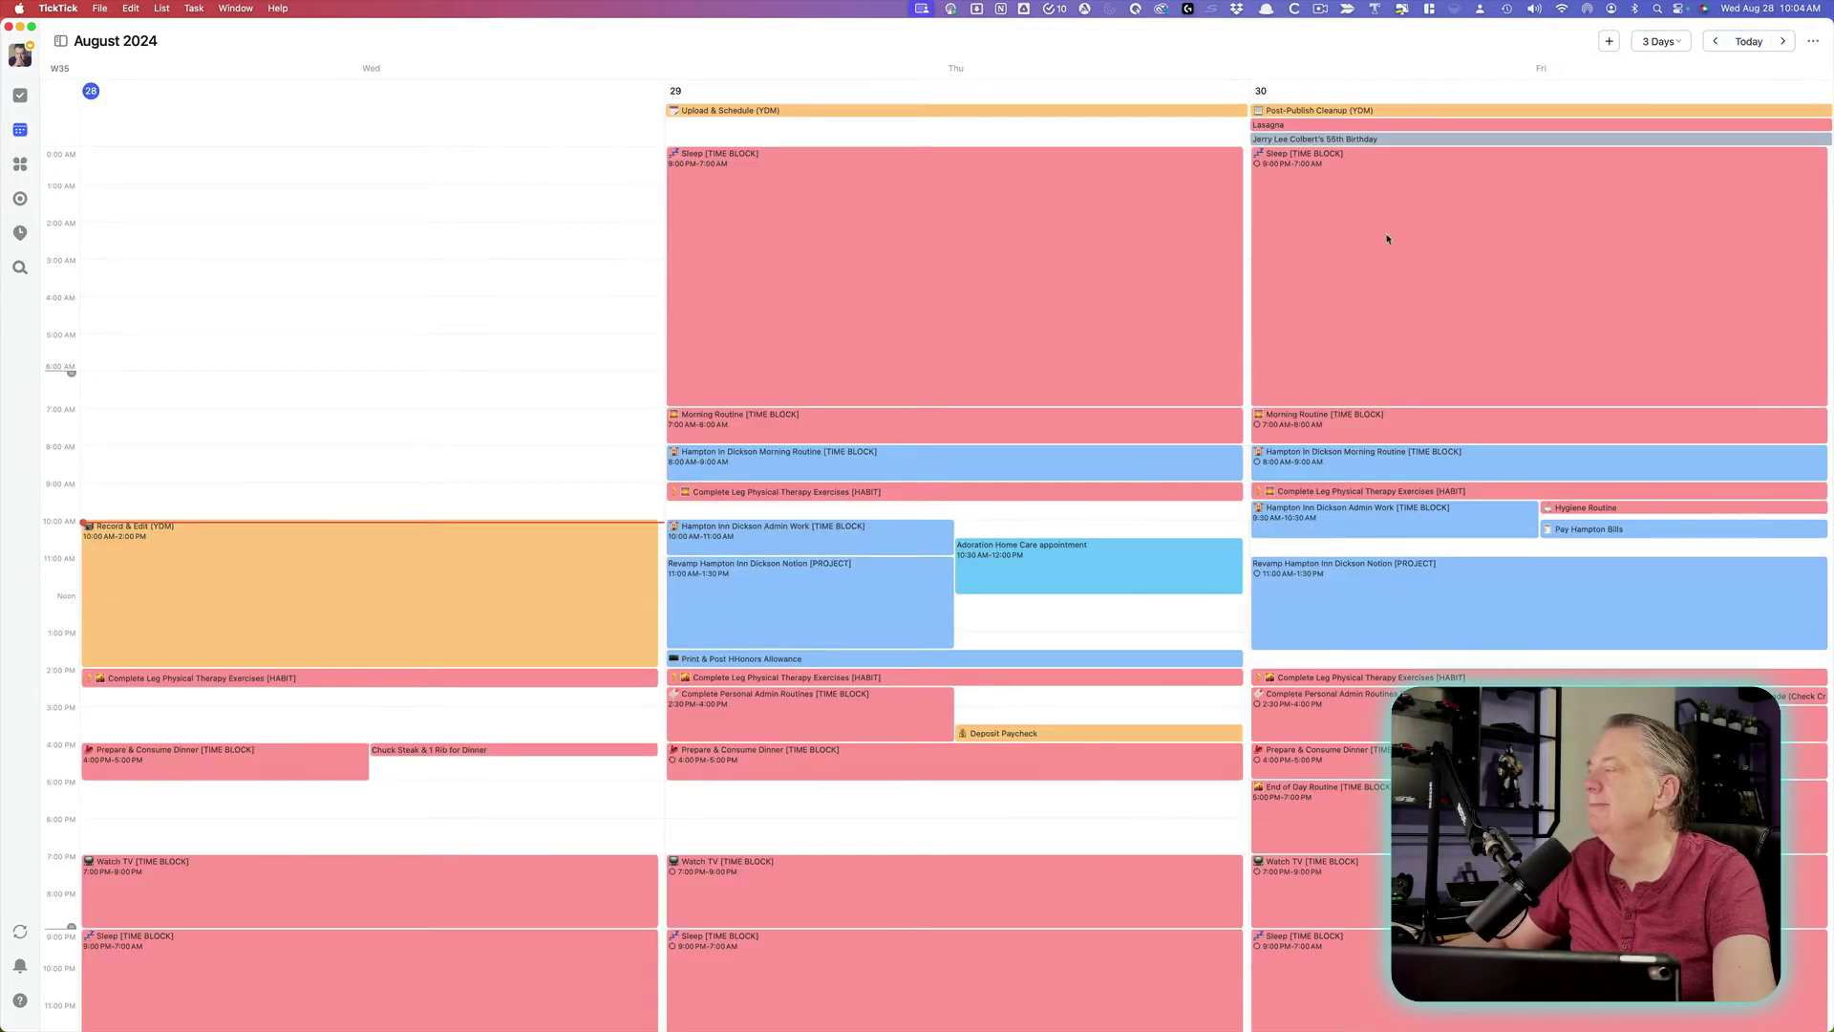
Switch the calendar to the Multi-Week view spanning 2 weeks
left_click(1679, 42)
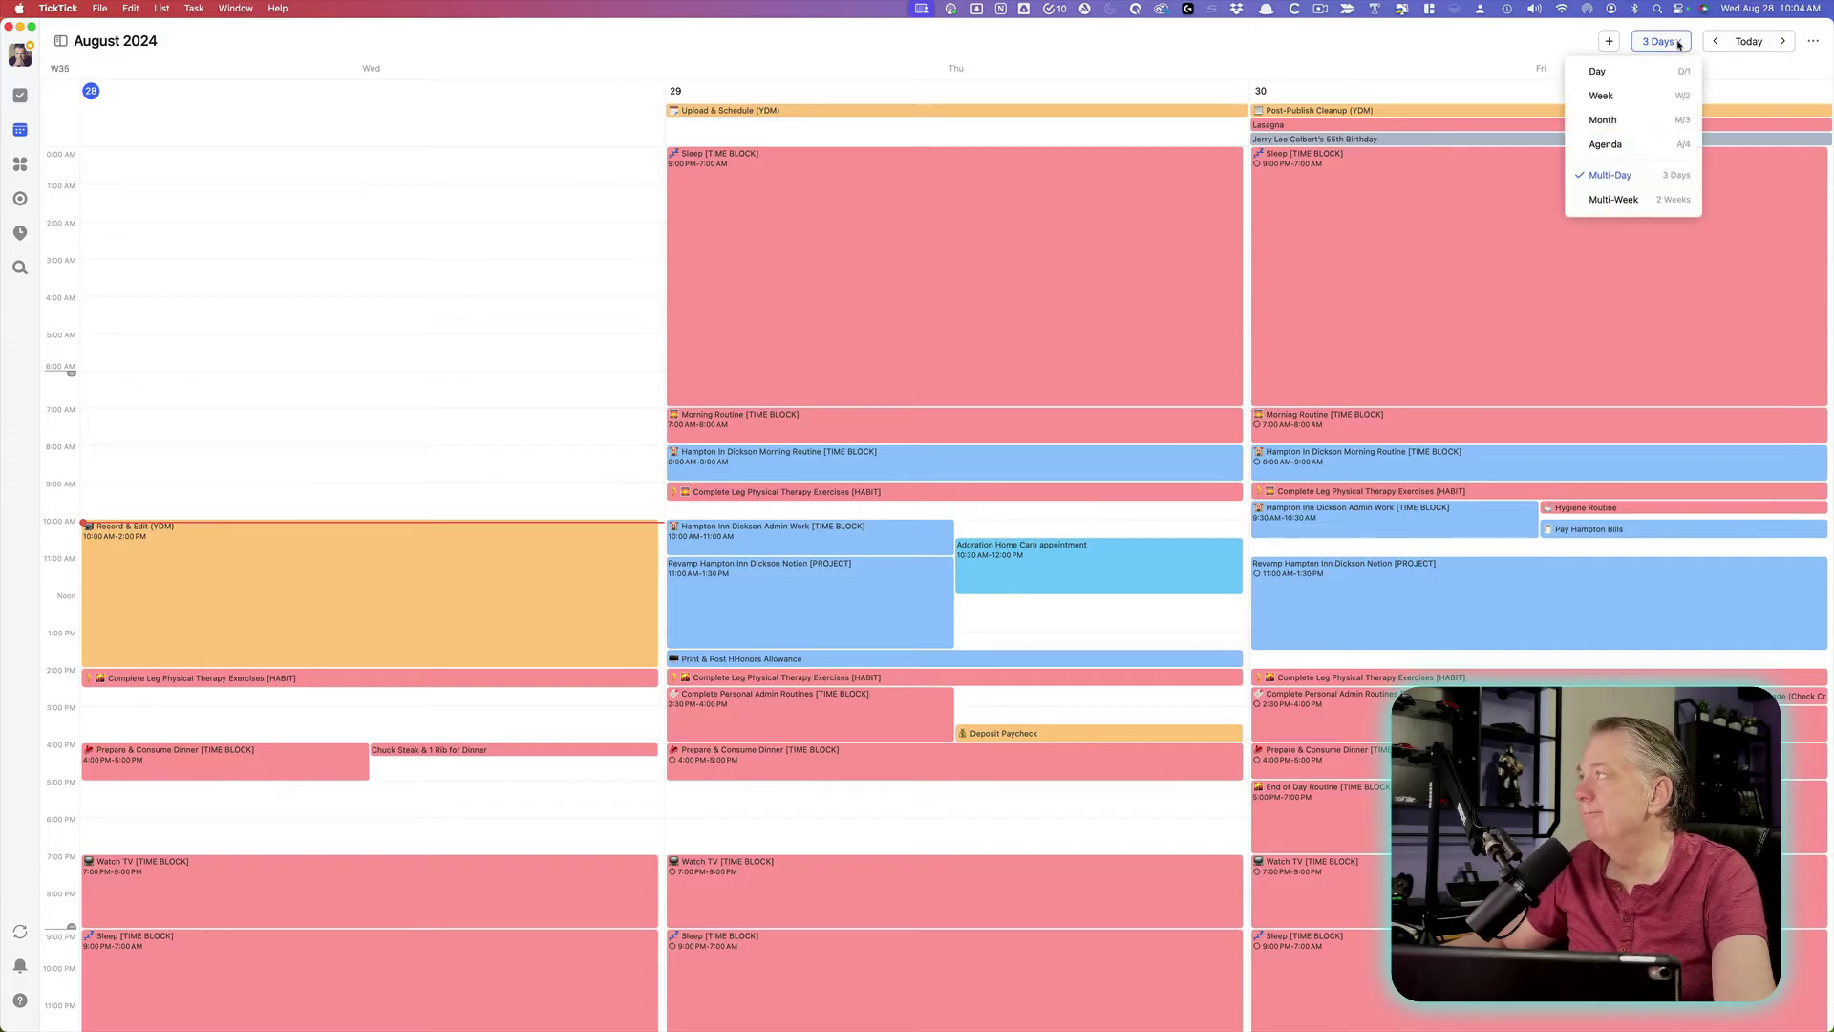
left_click(1625, 205)
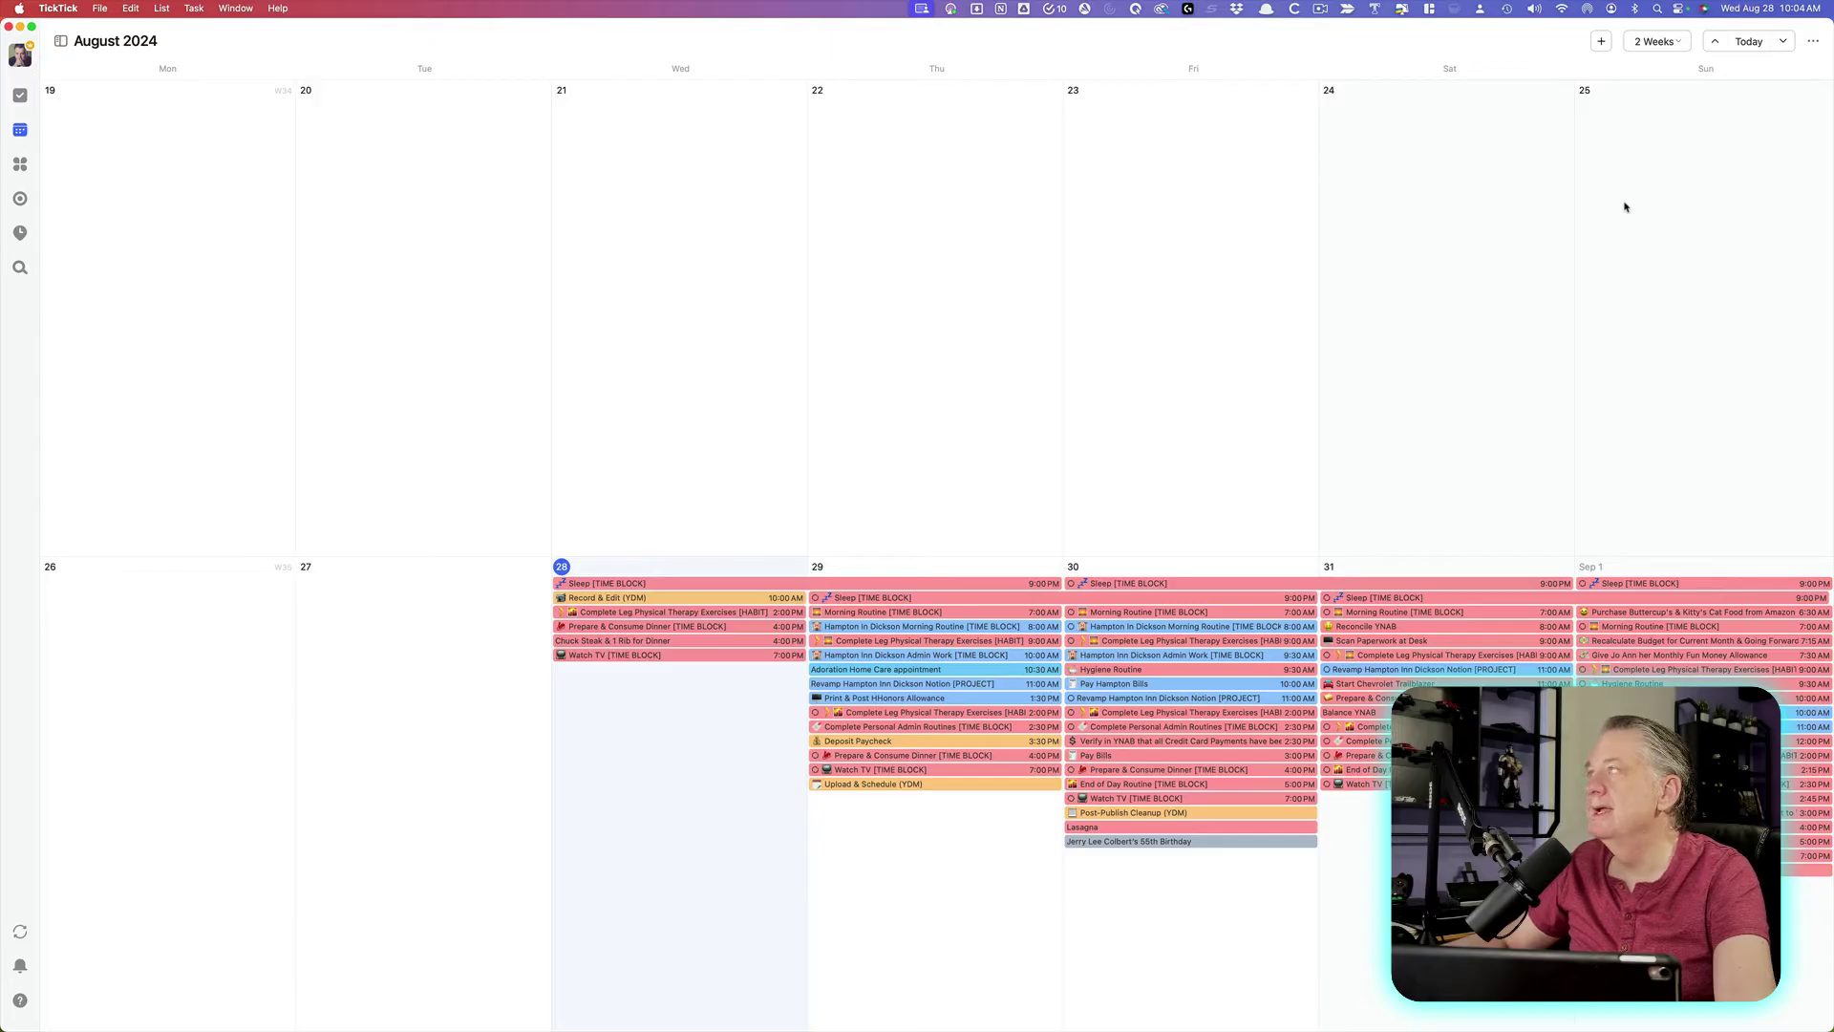
Look through the two-week calendar and extend the Multi-Week view to 3 weeks
scroll(1625, 208, "down", 3)
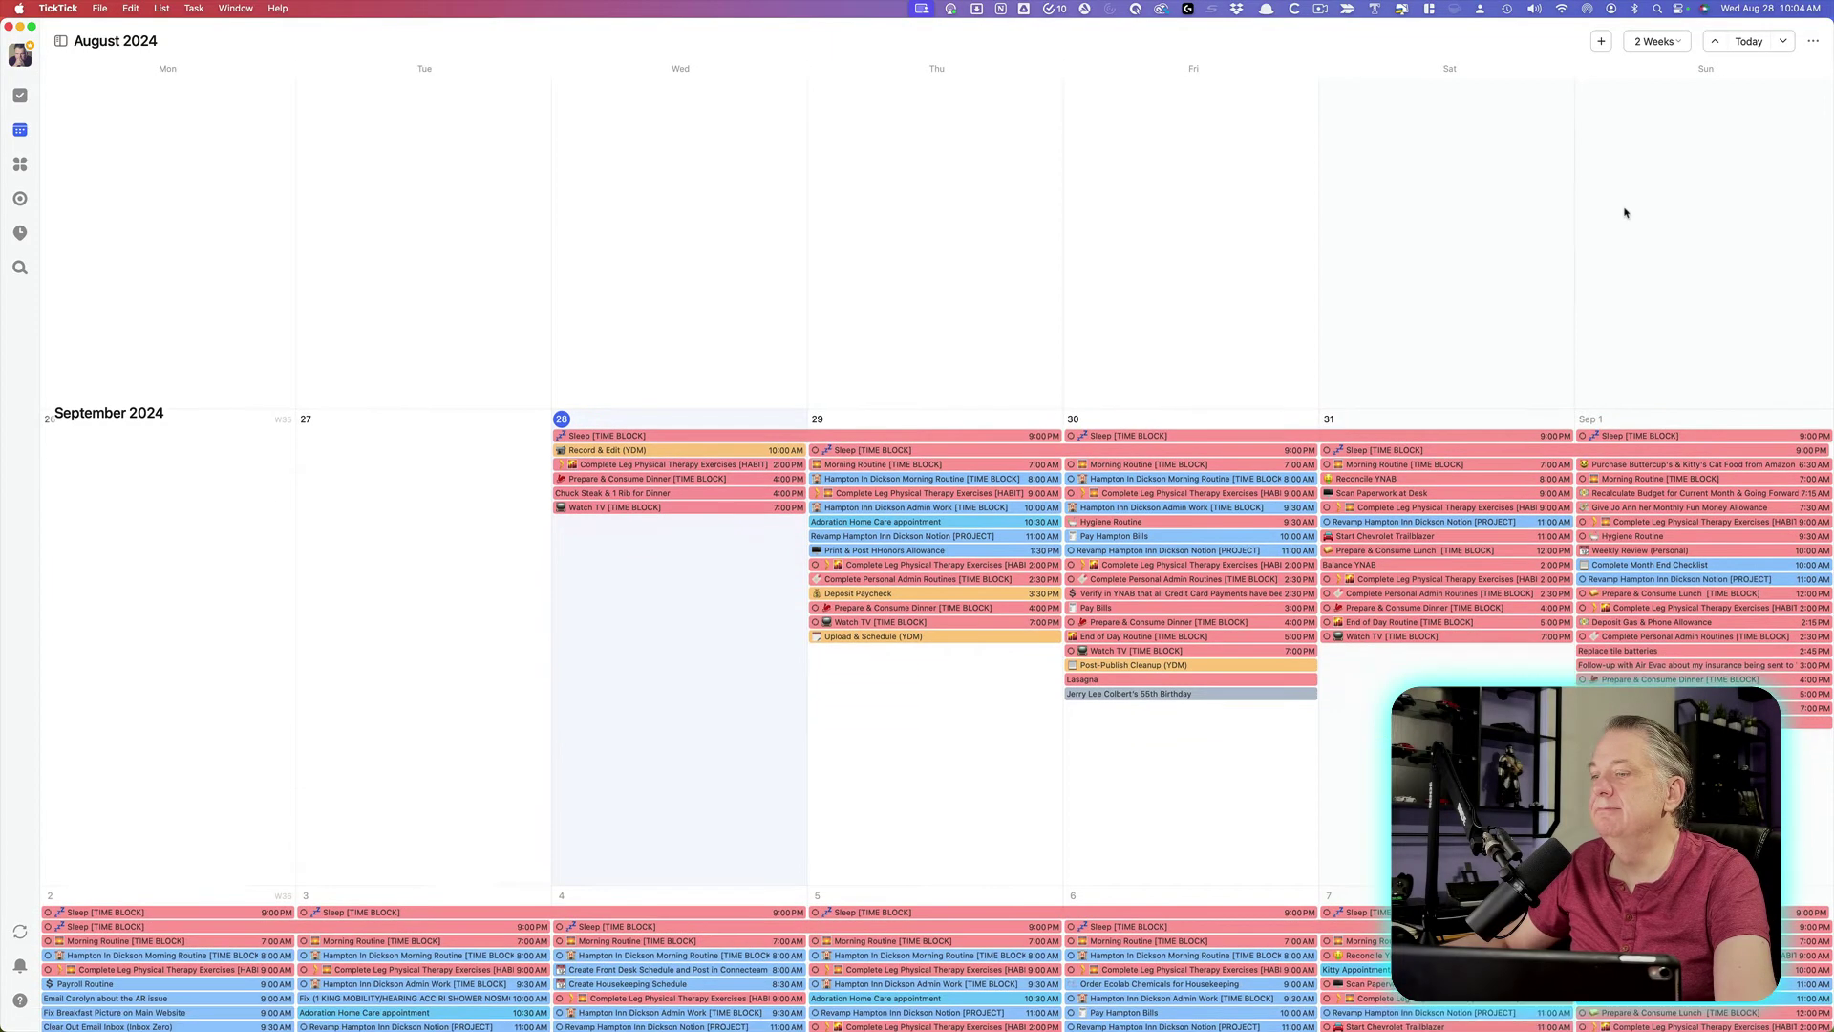
scroll(1625, 212, "up", 3)
left_click(1681, 43)
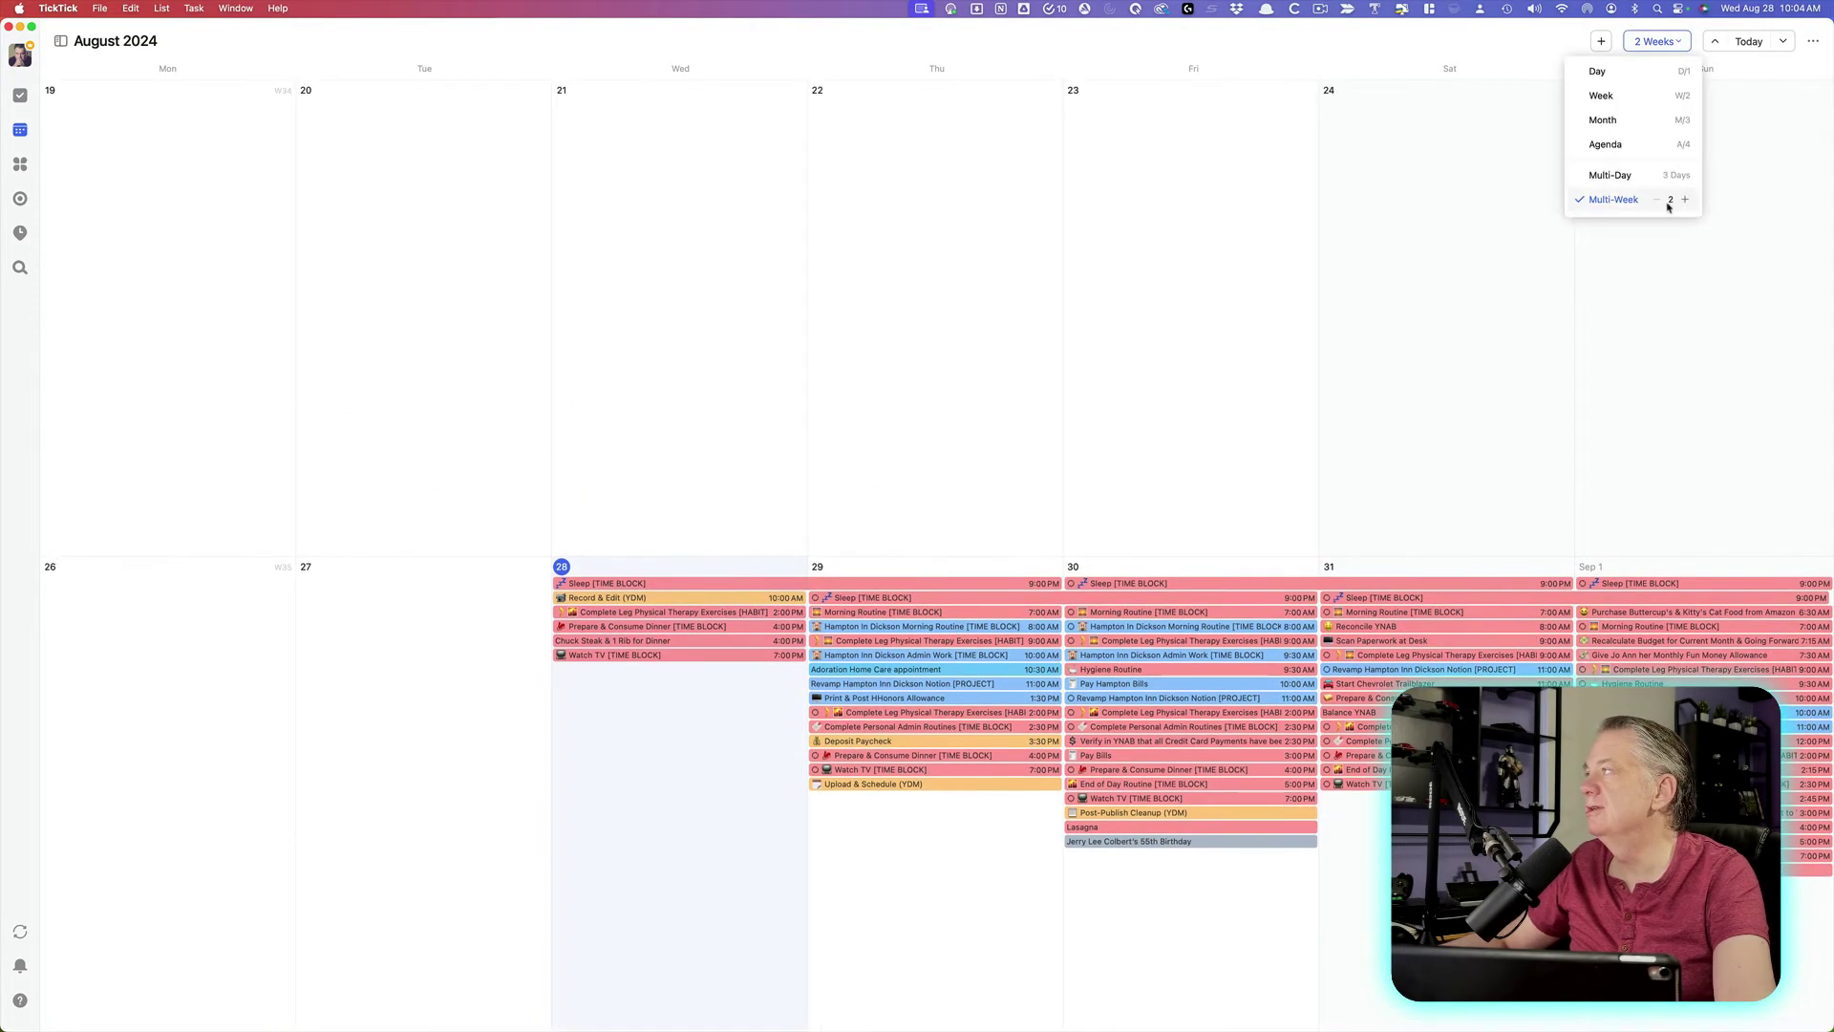
left_click(1685, 200)
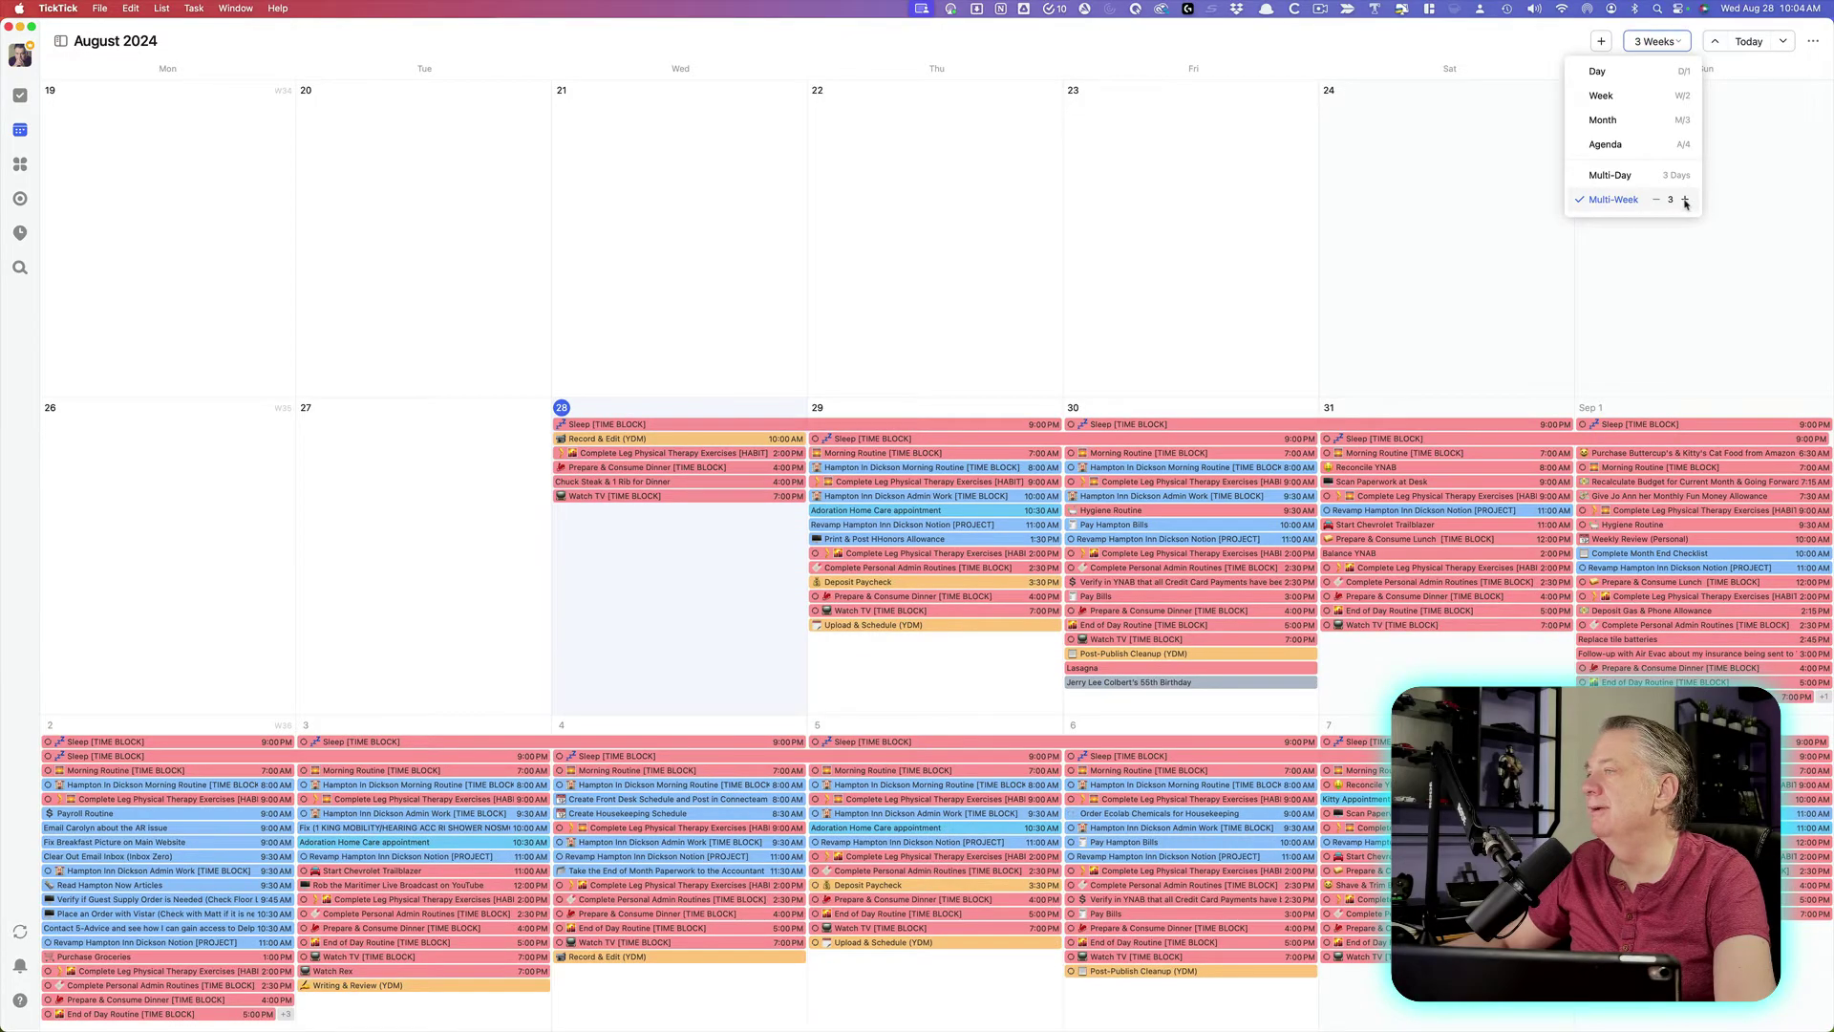
Switch the calendar to the 3-day Multi-Day view and start it at today's date
mouse_move(1637, 180)
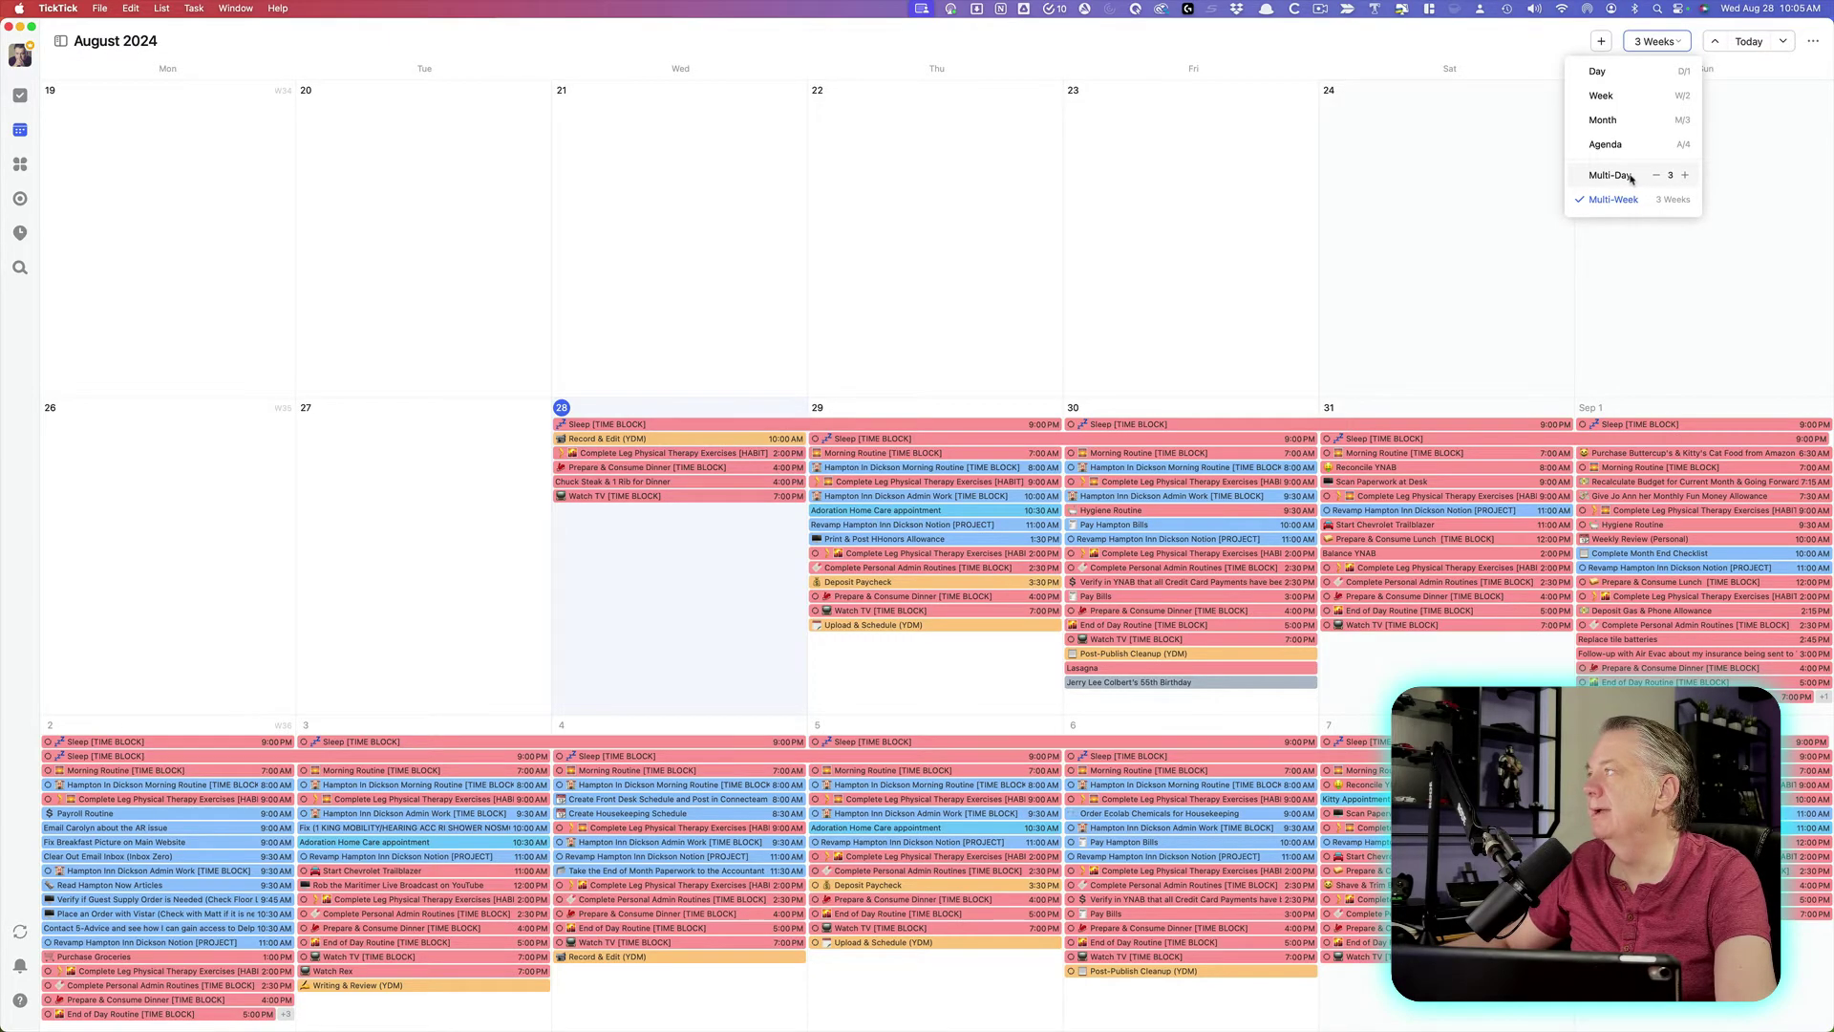
left_click(1630, 179)
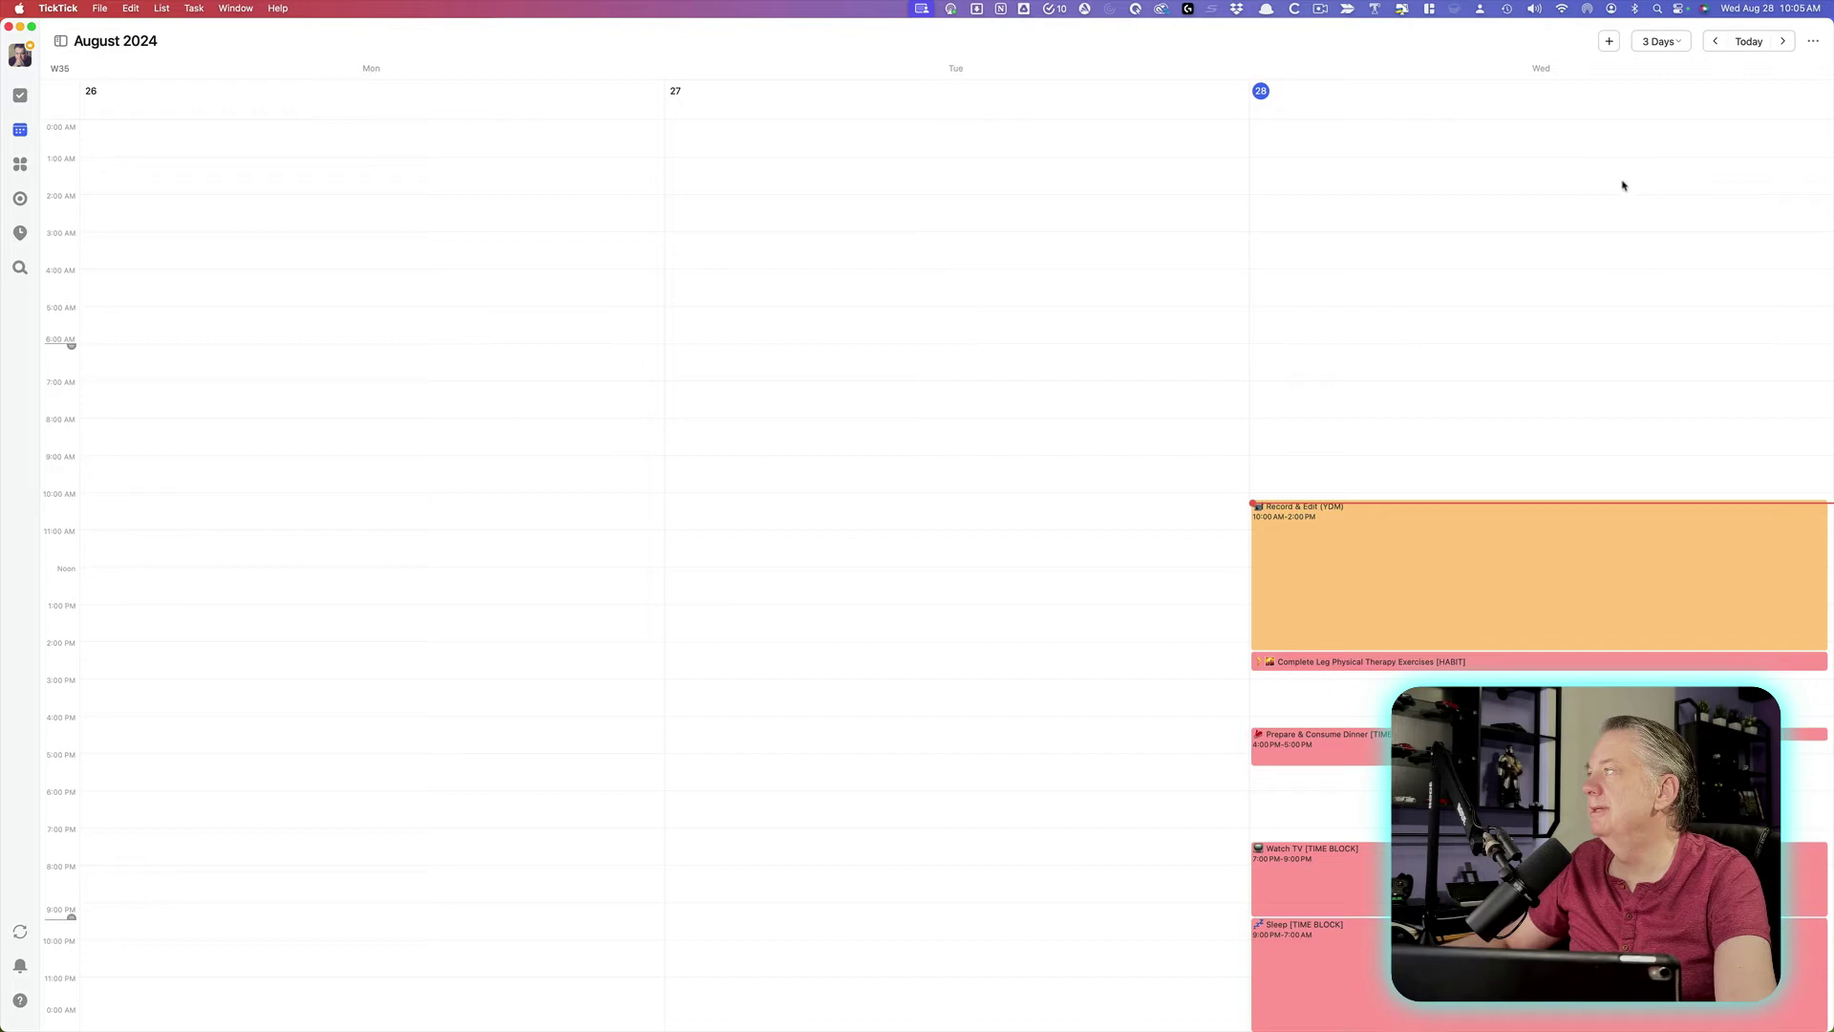
left_click(1748, 41)
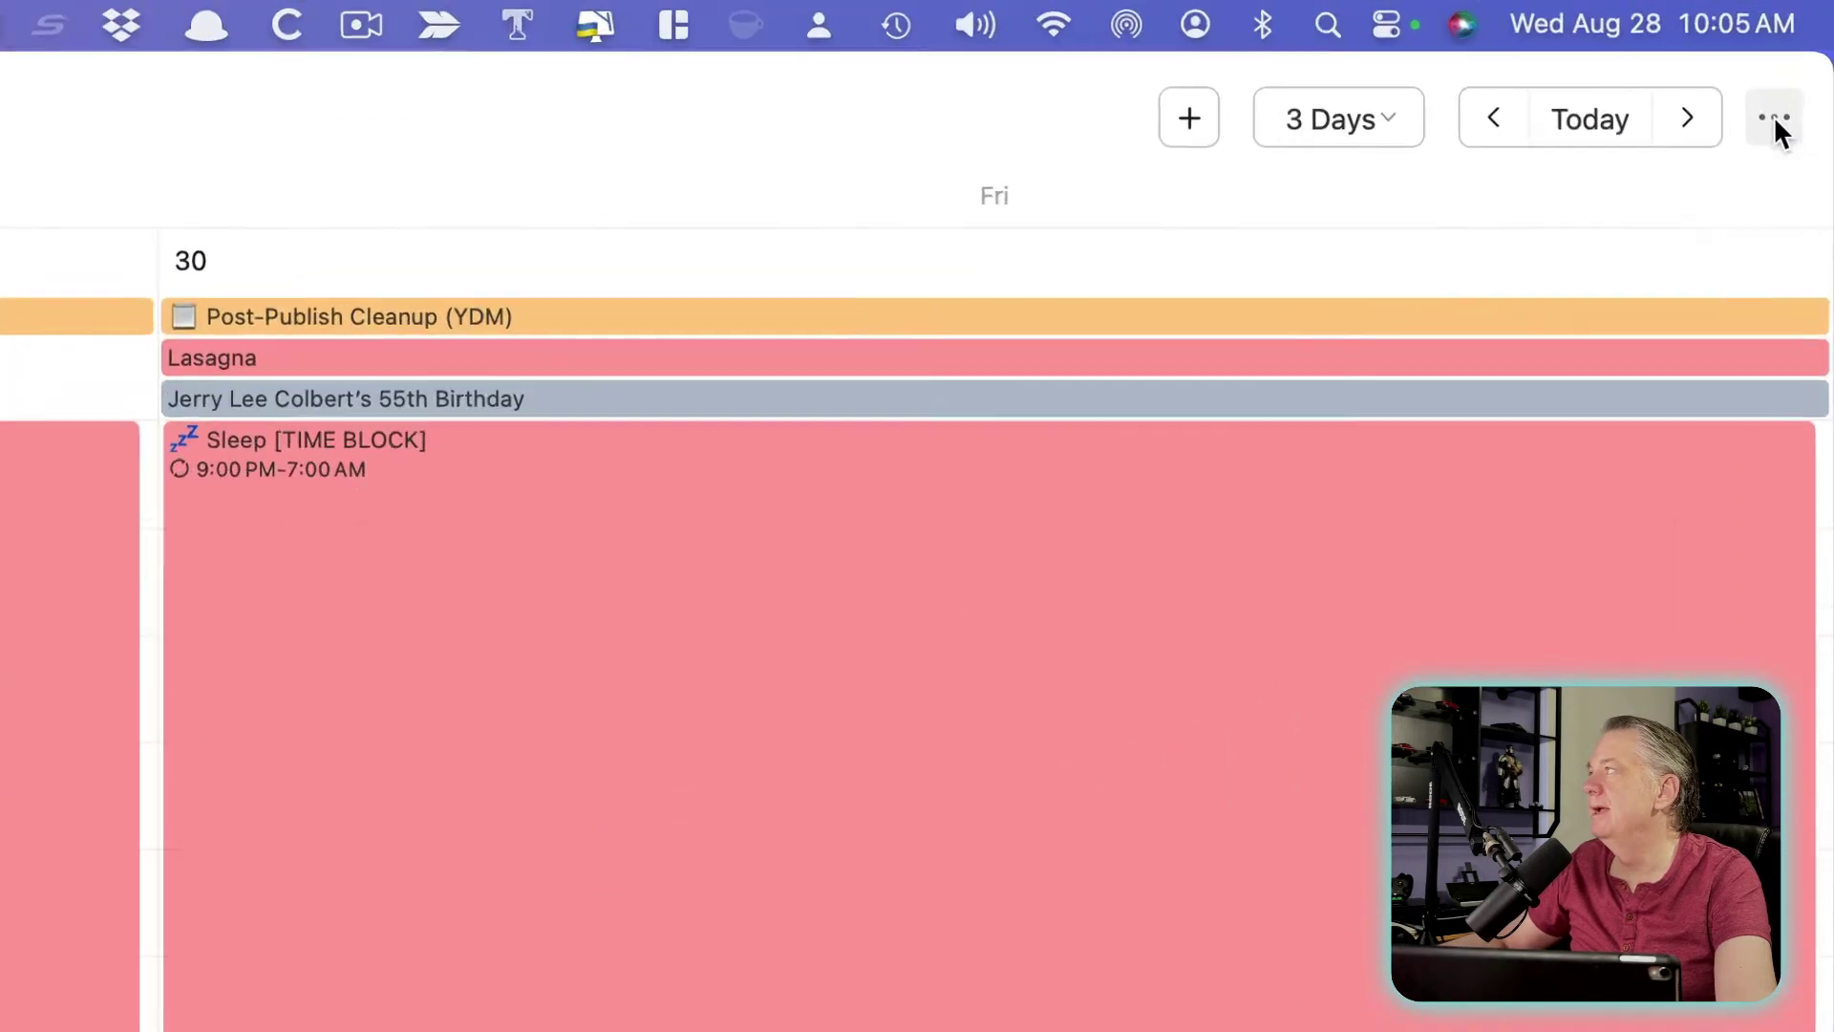
Open the calendar's View Options and turn Show Completed on and off again
left_click(1813, 42)
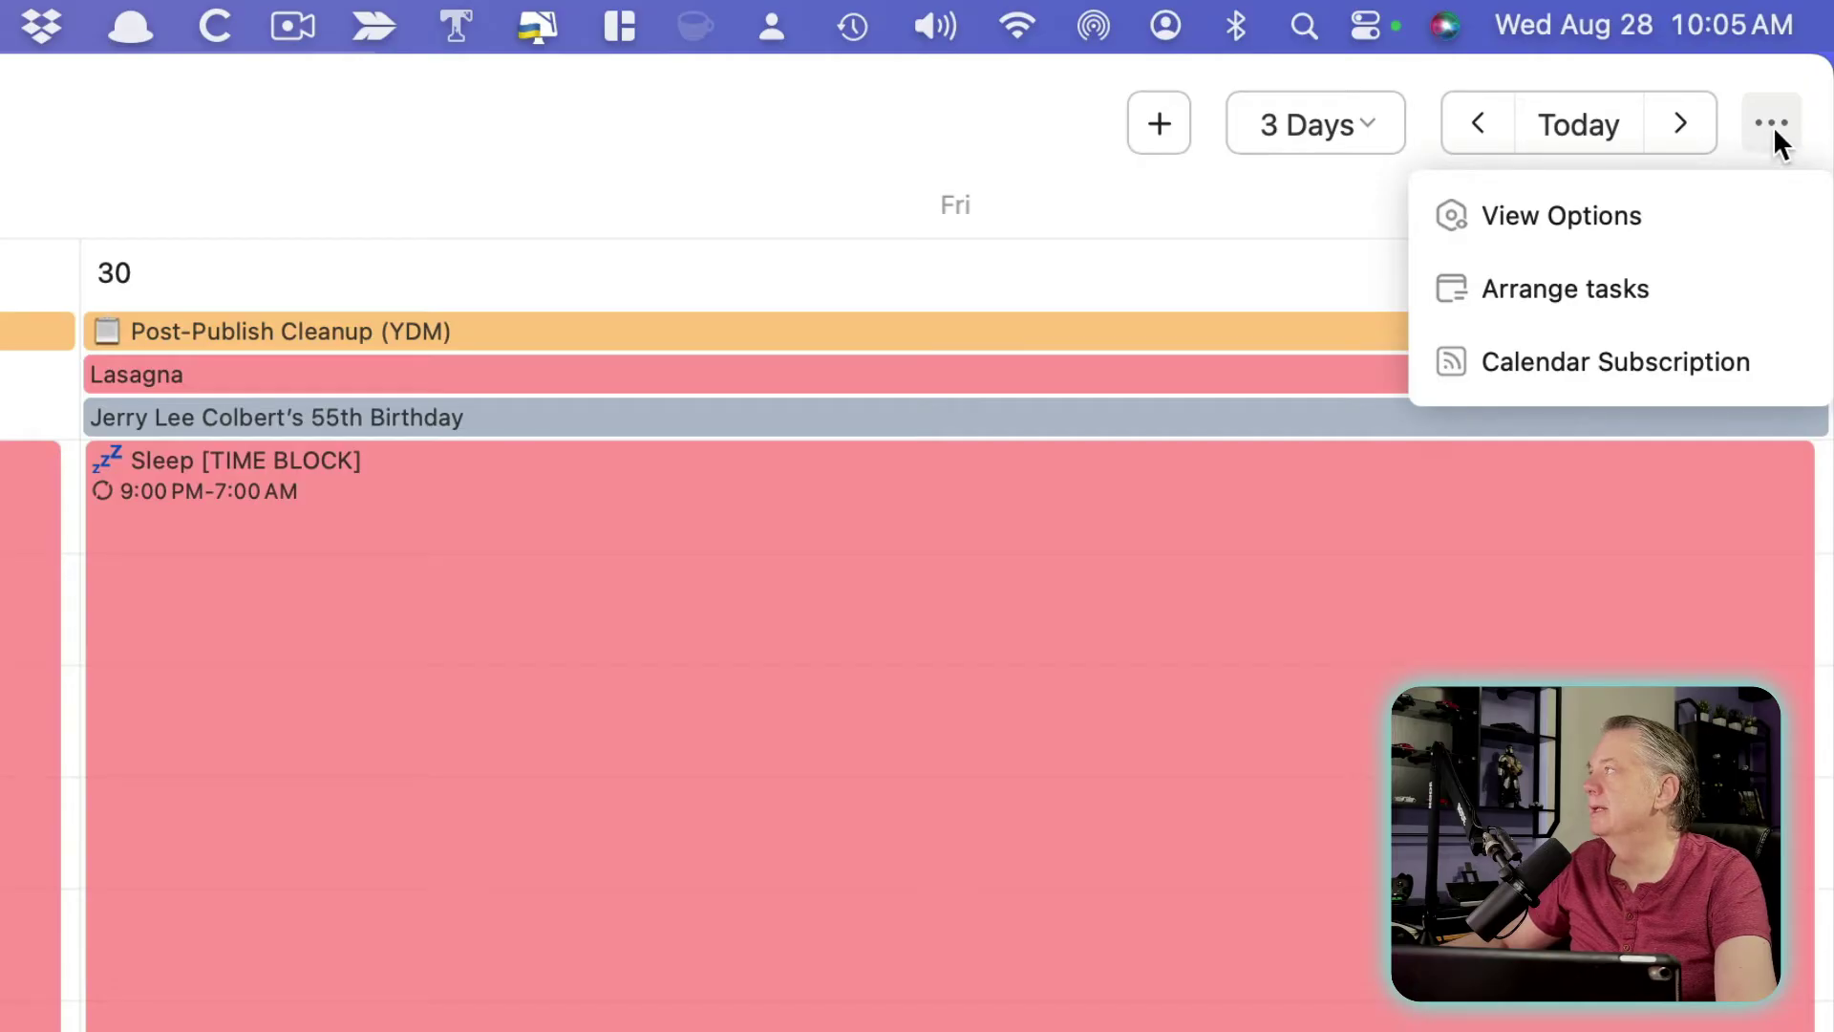
left_click(1519, 211)
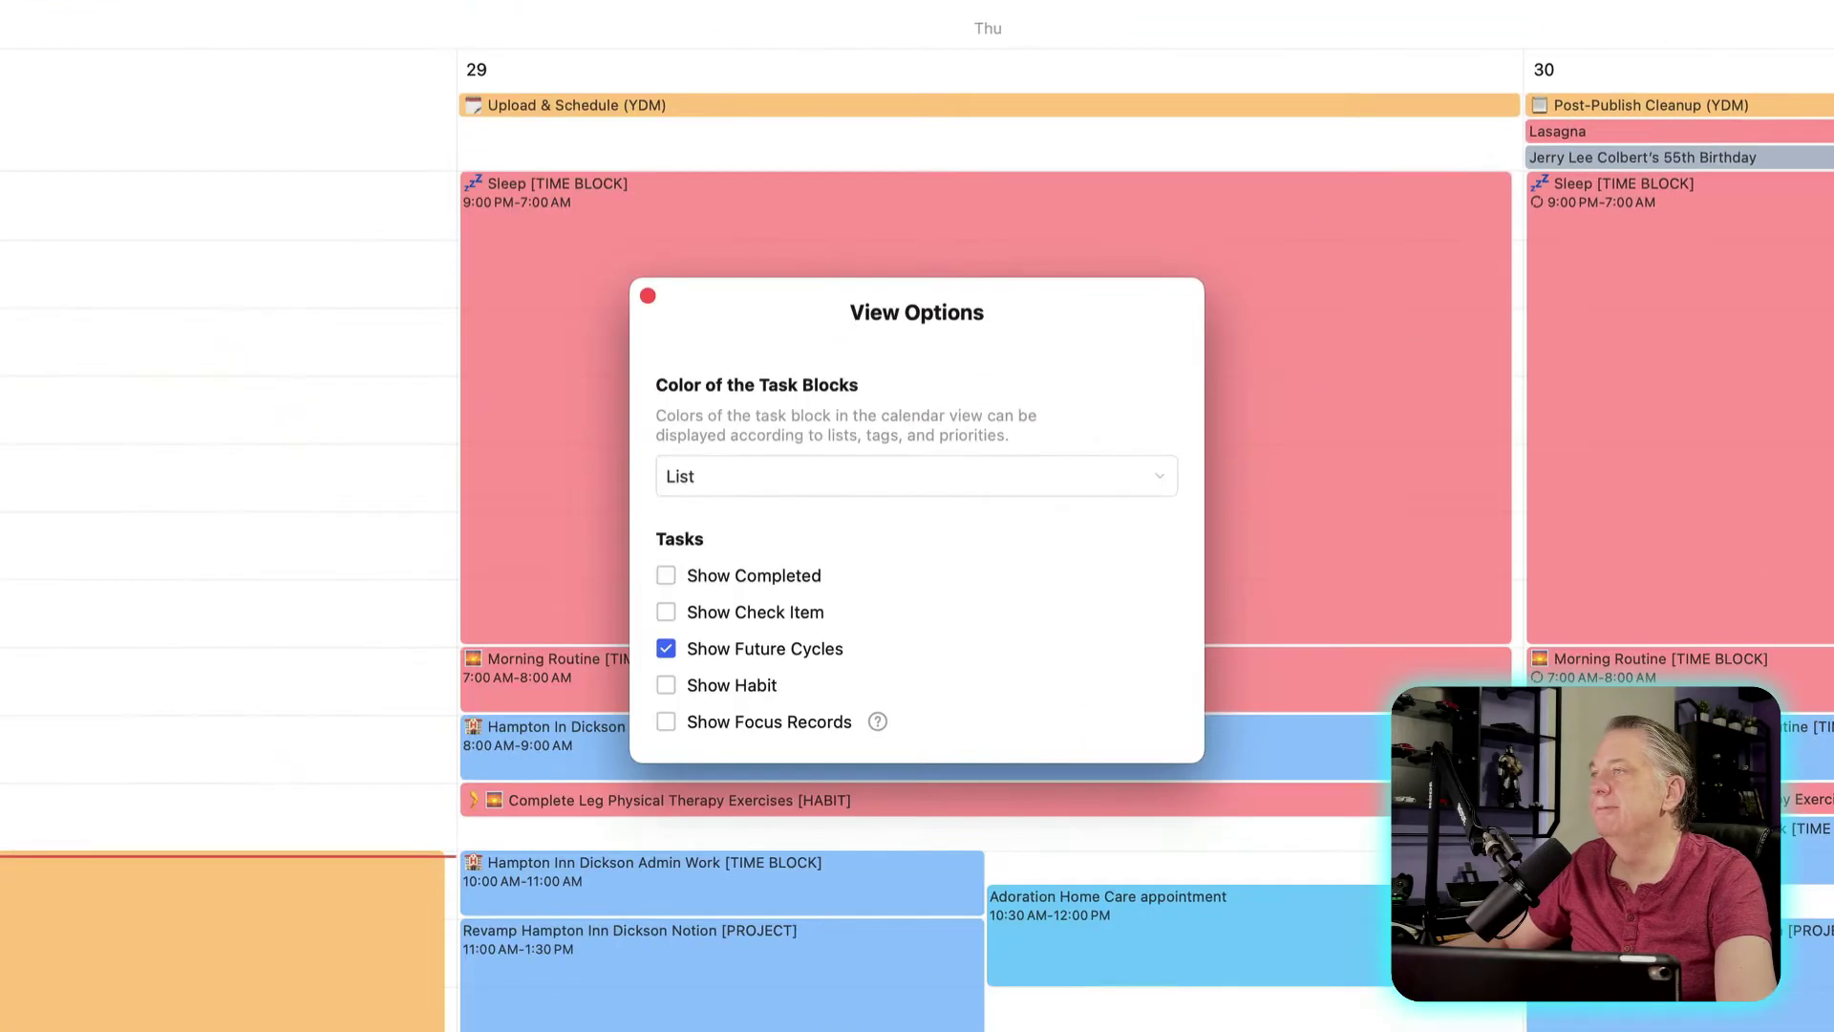
left_click(666, 575)
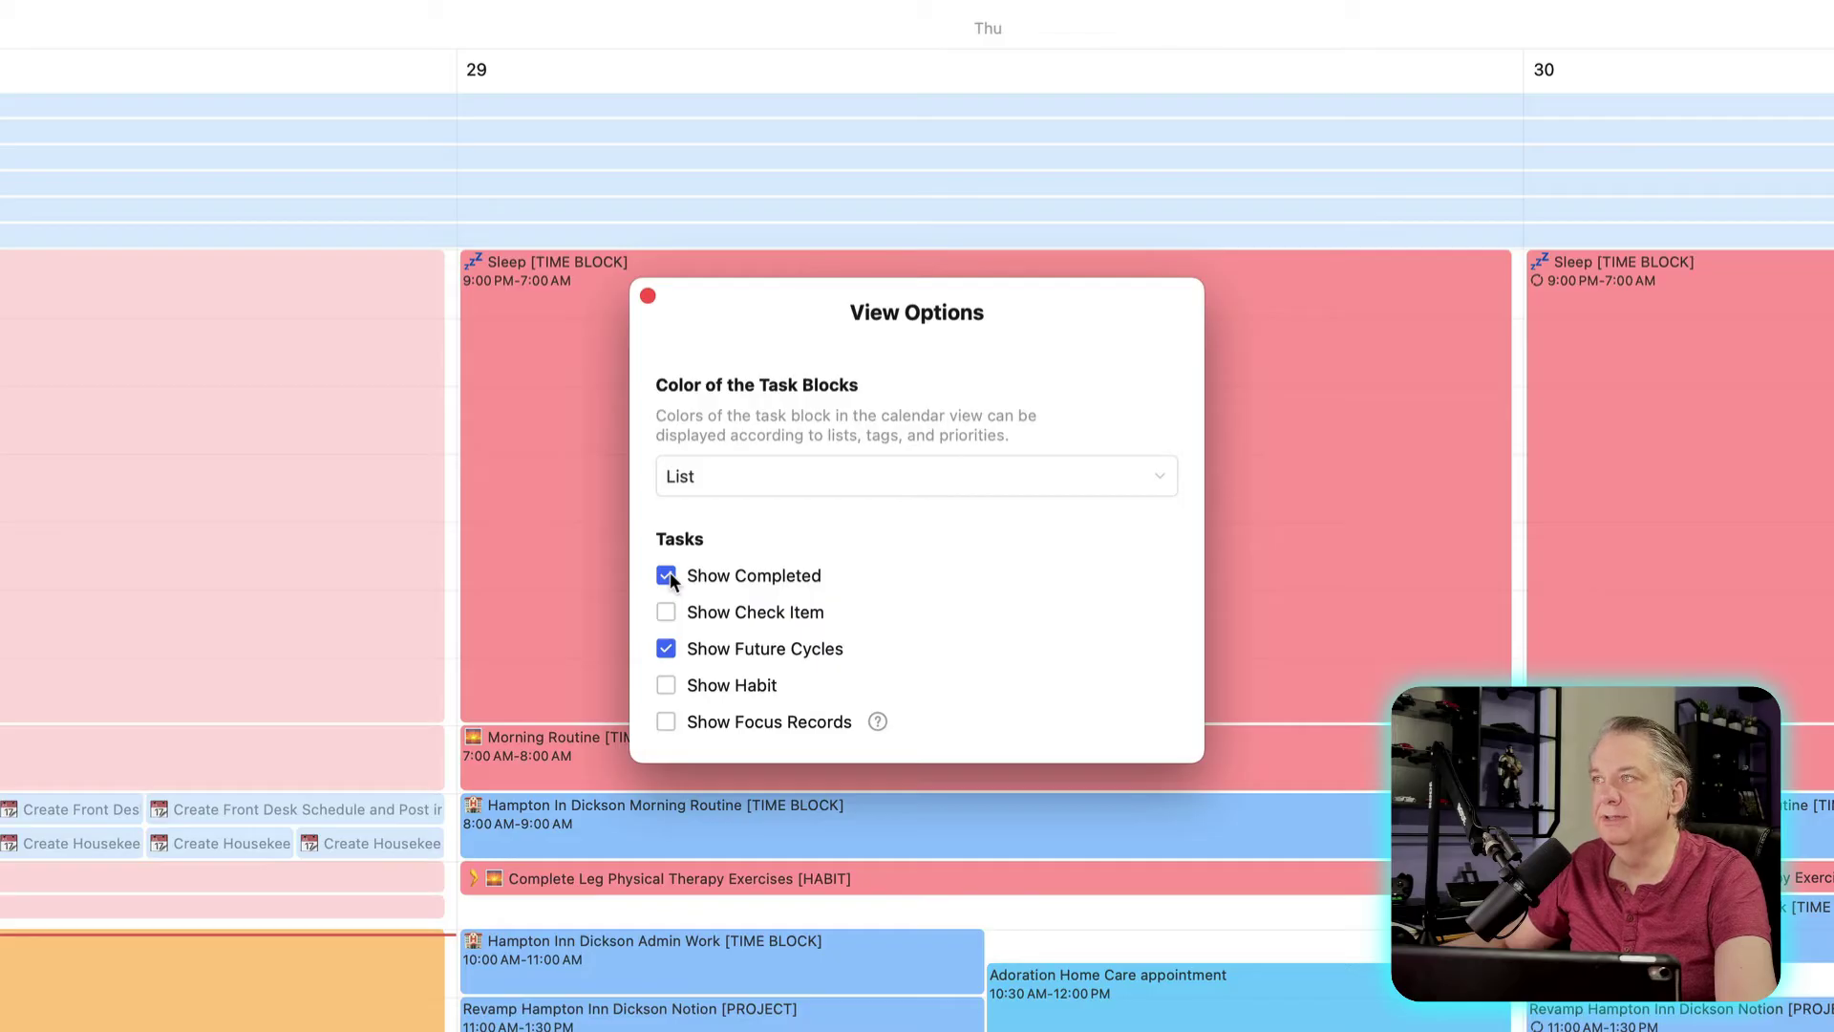
left_click(666, 576)
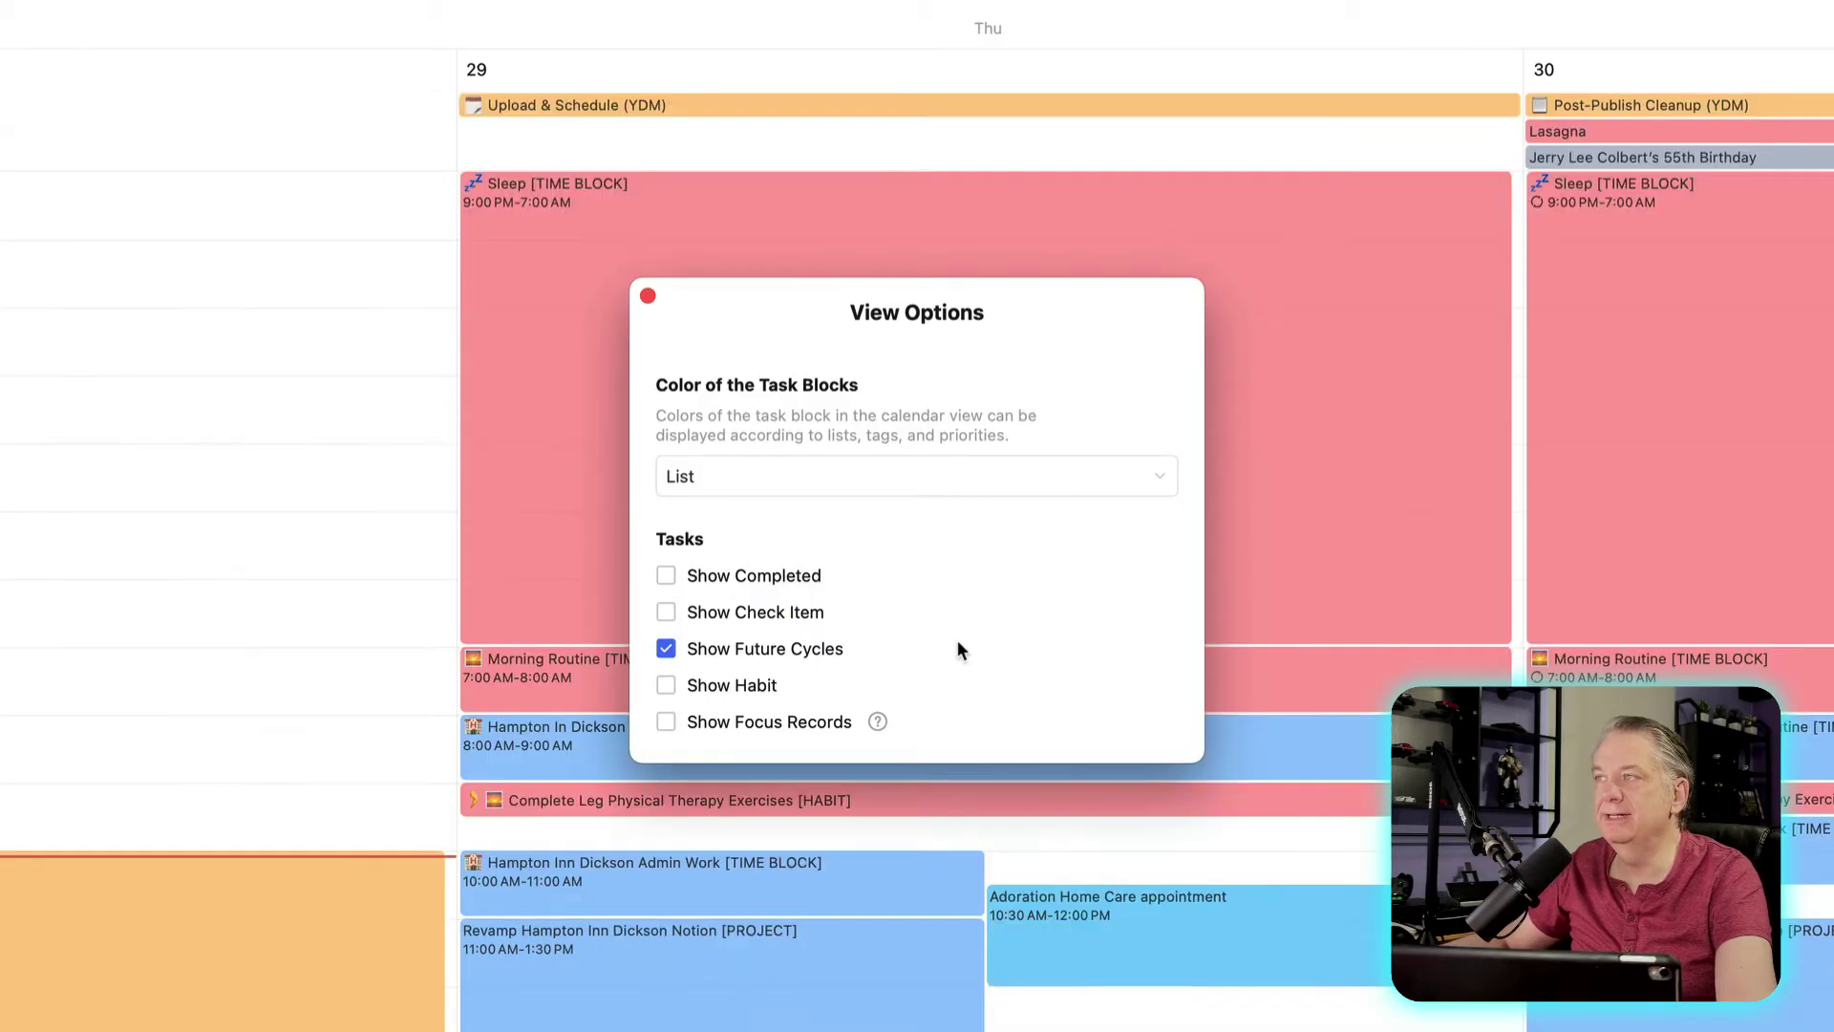
Turn Show Check Item on and off, and turn Show Future Cycles off and back on
left_click(666, 613)
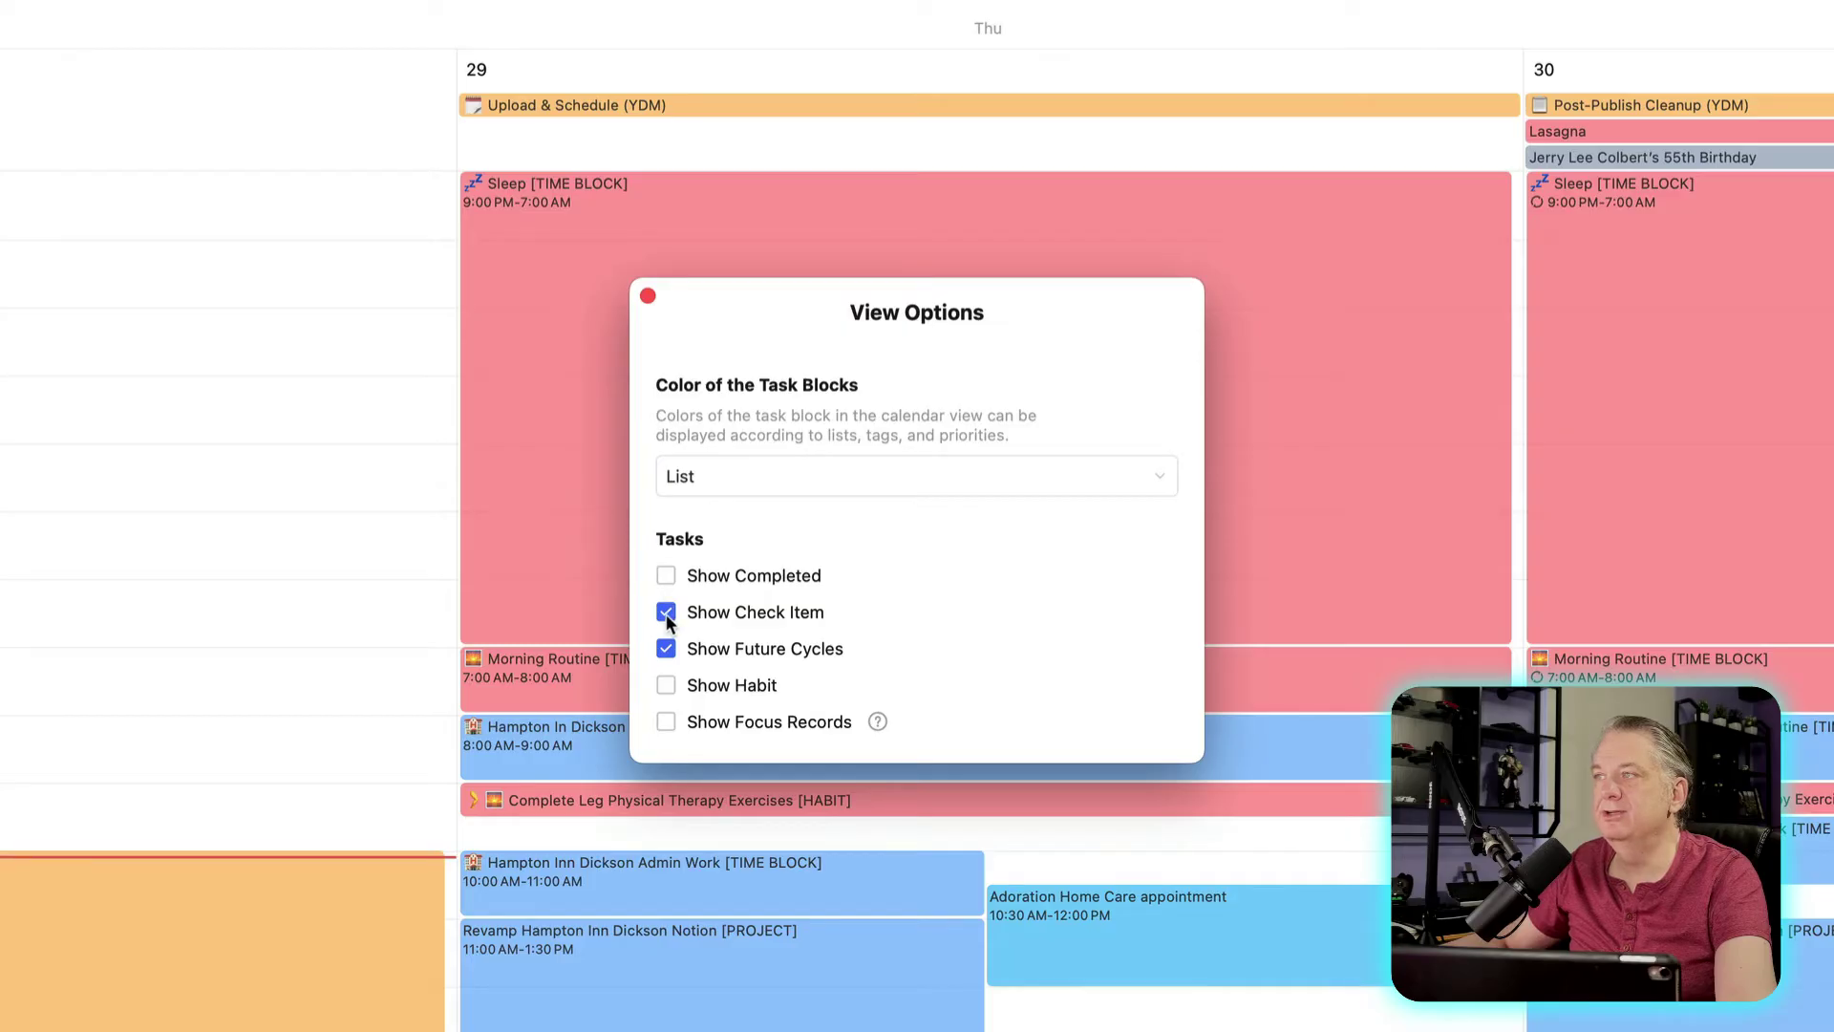
left_click(666, 614)
left_click(667, 649)
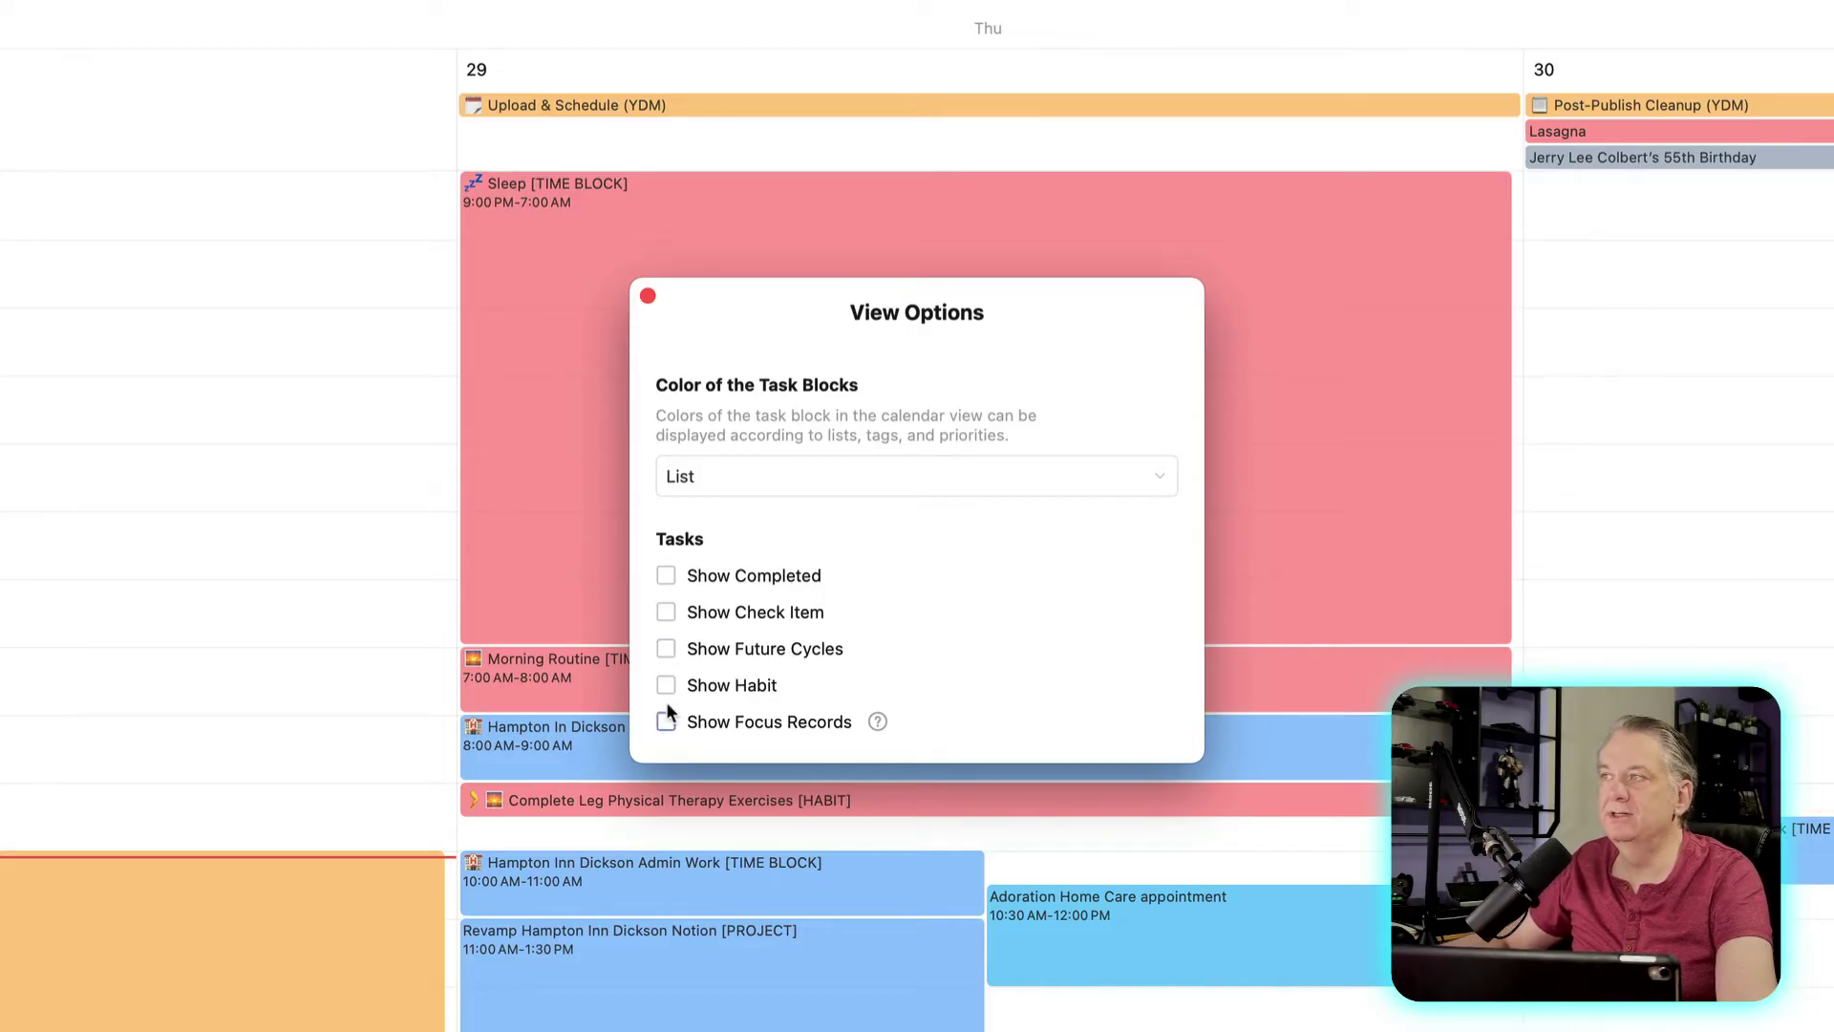
left_click(666, 649)
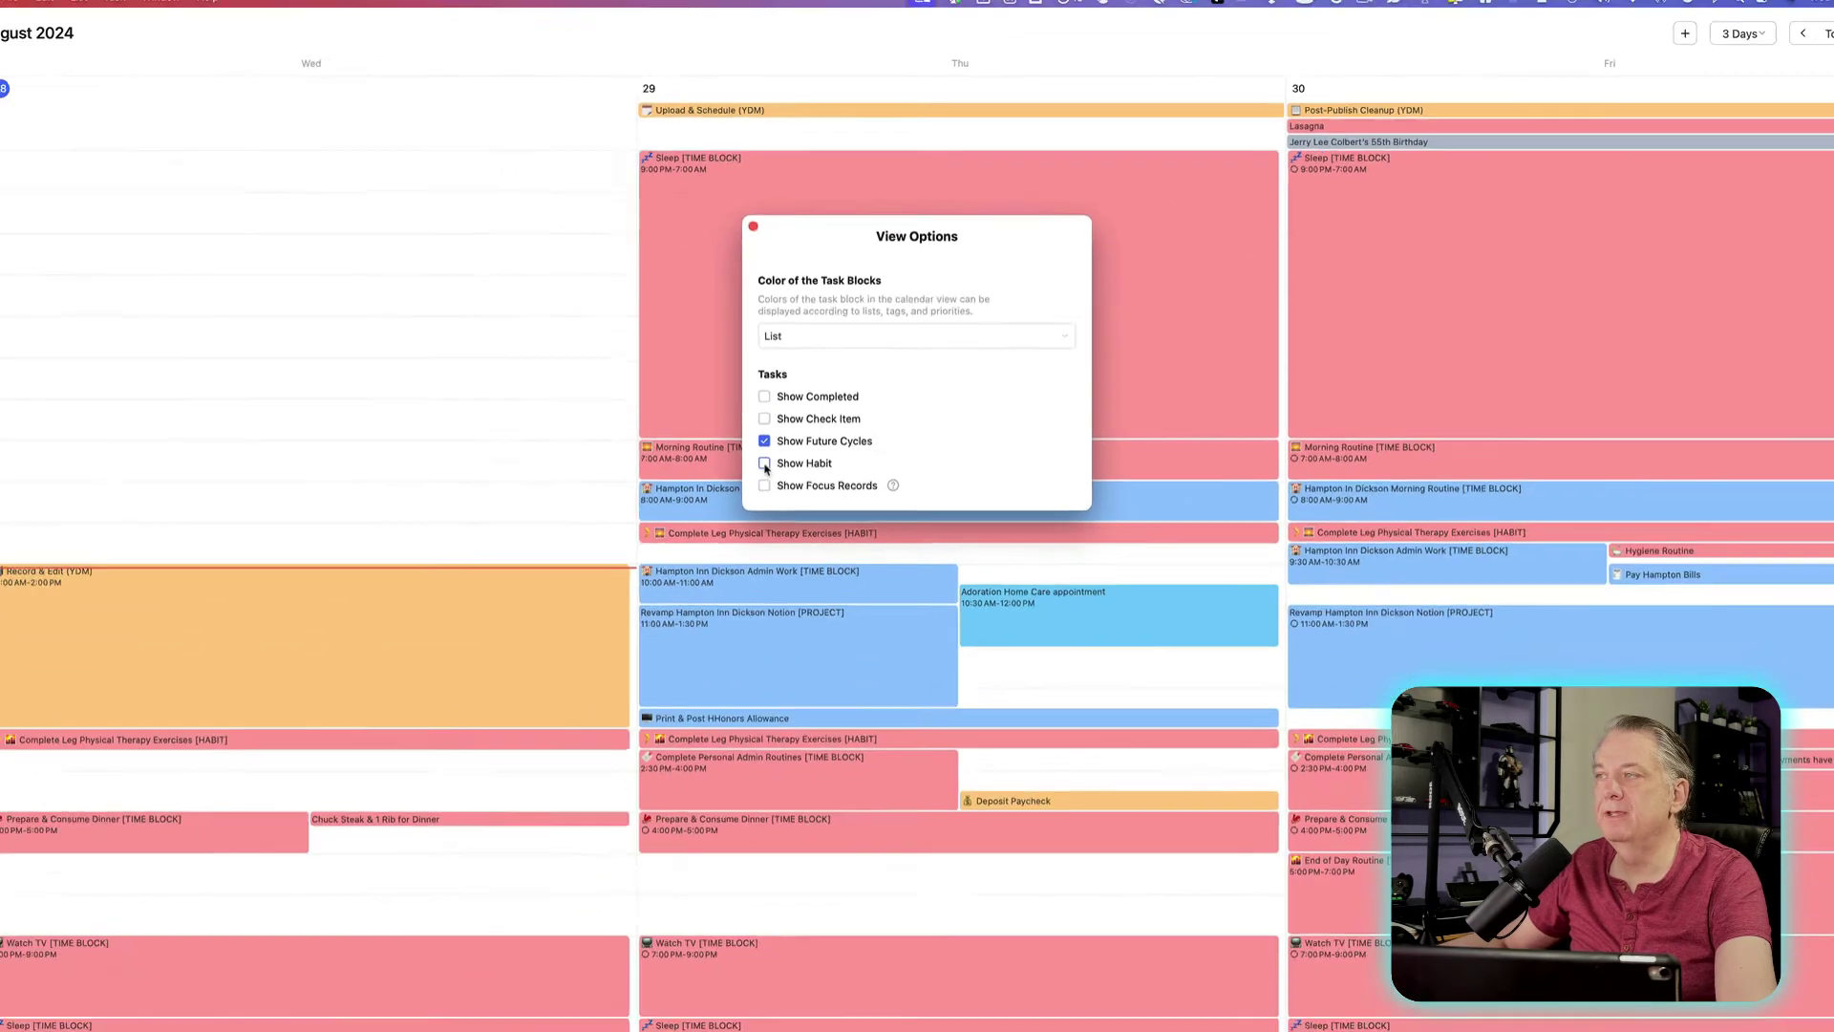
Turn Show Habit on and off again, and close the View Options
left_click(666, 685)
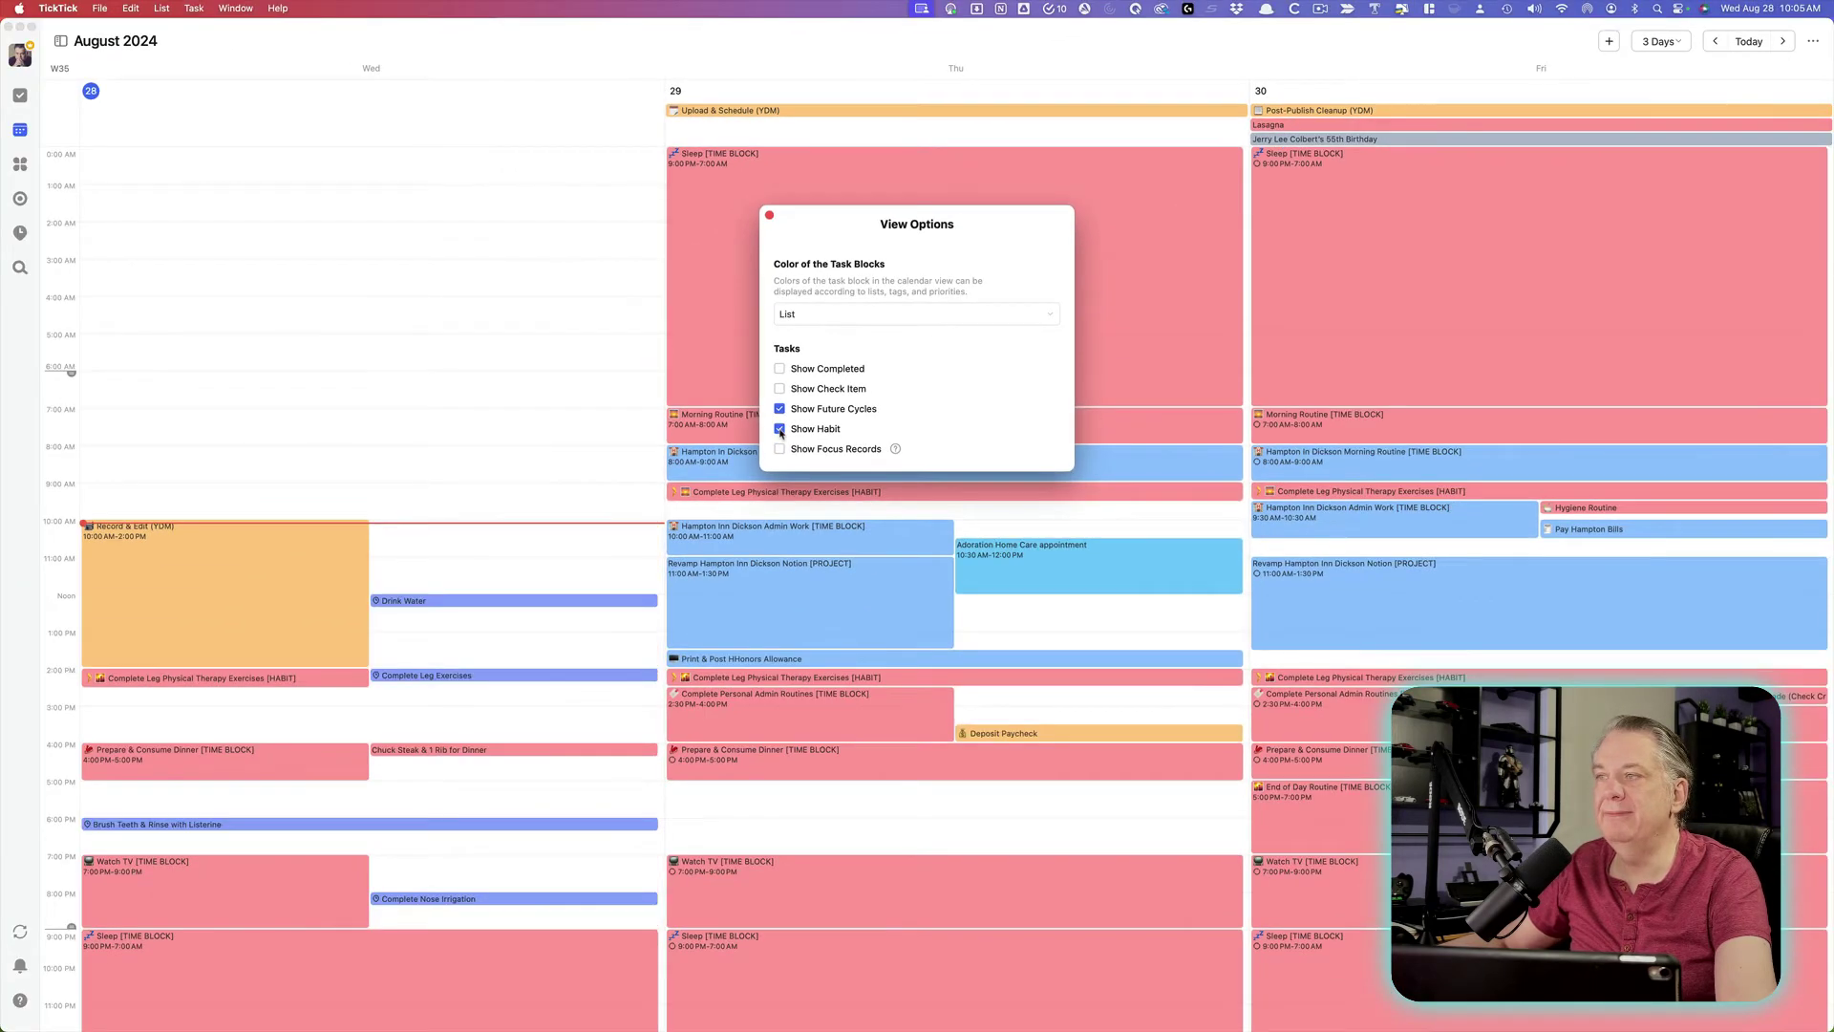
left_click(780, 429)
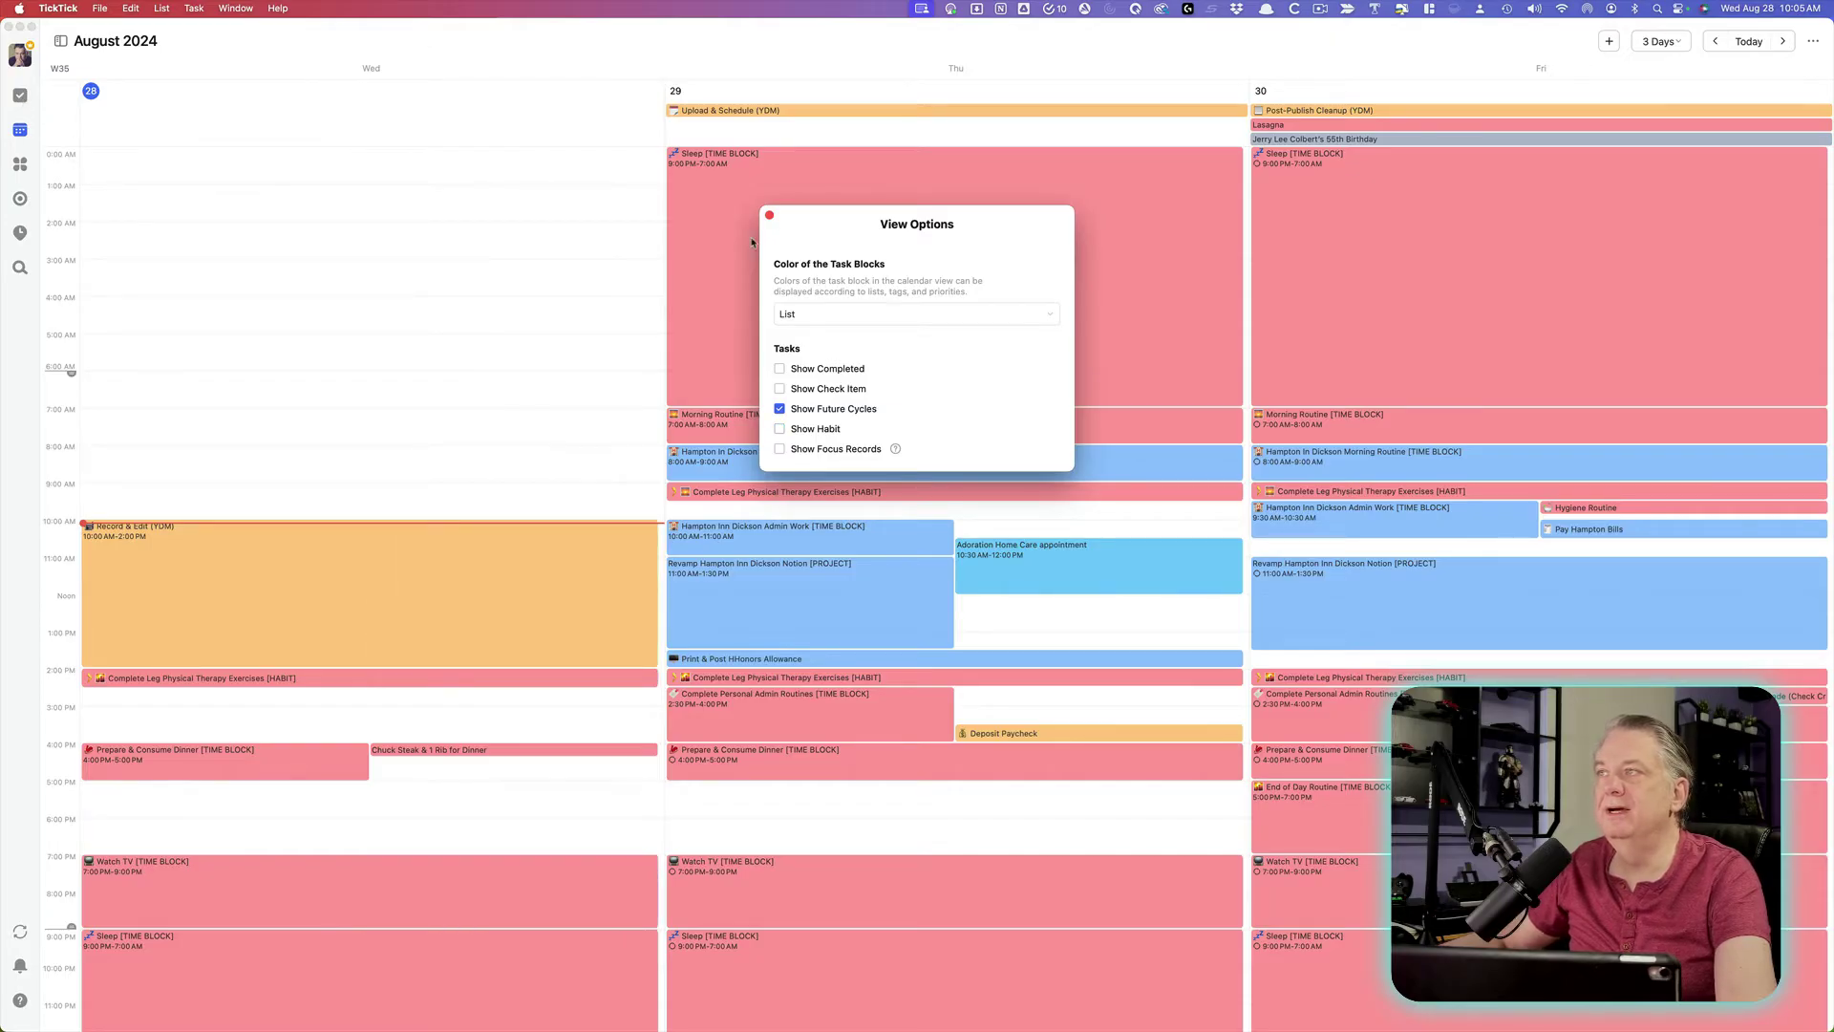
left_click(770, 215)
Show the Today task list and view the details of the Complete Leg Physical Therapy Exercises [HABIT] task
left_click(21, 95)
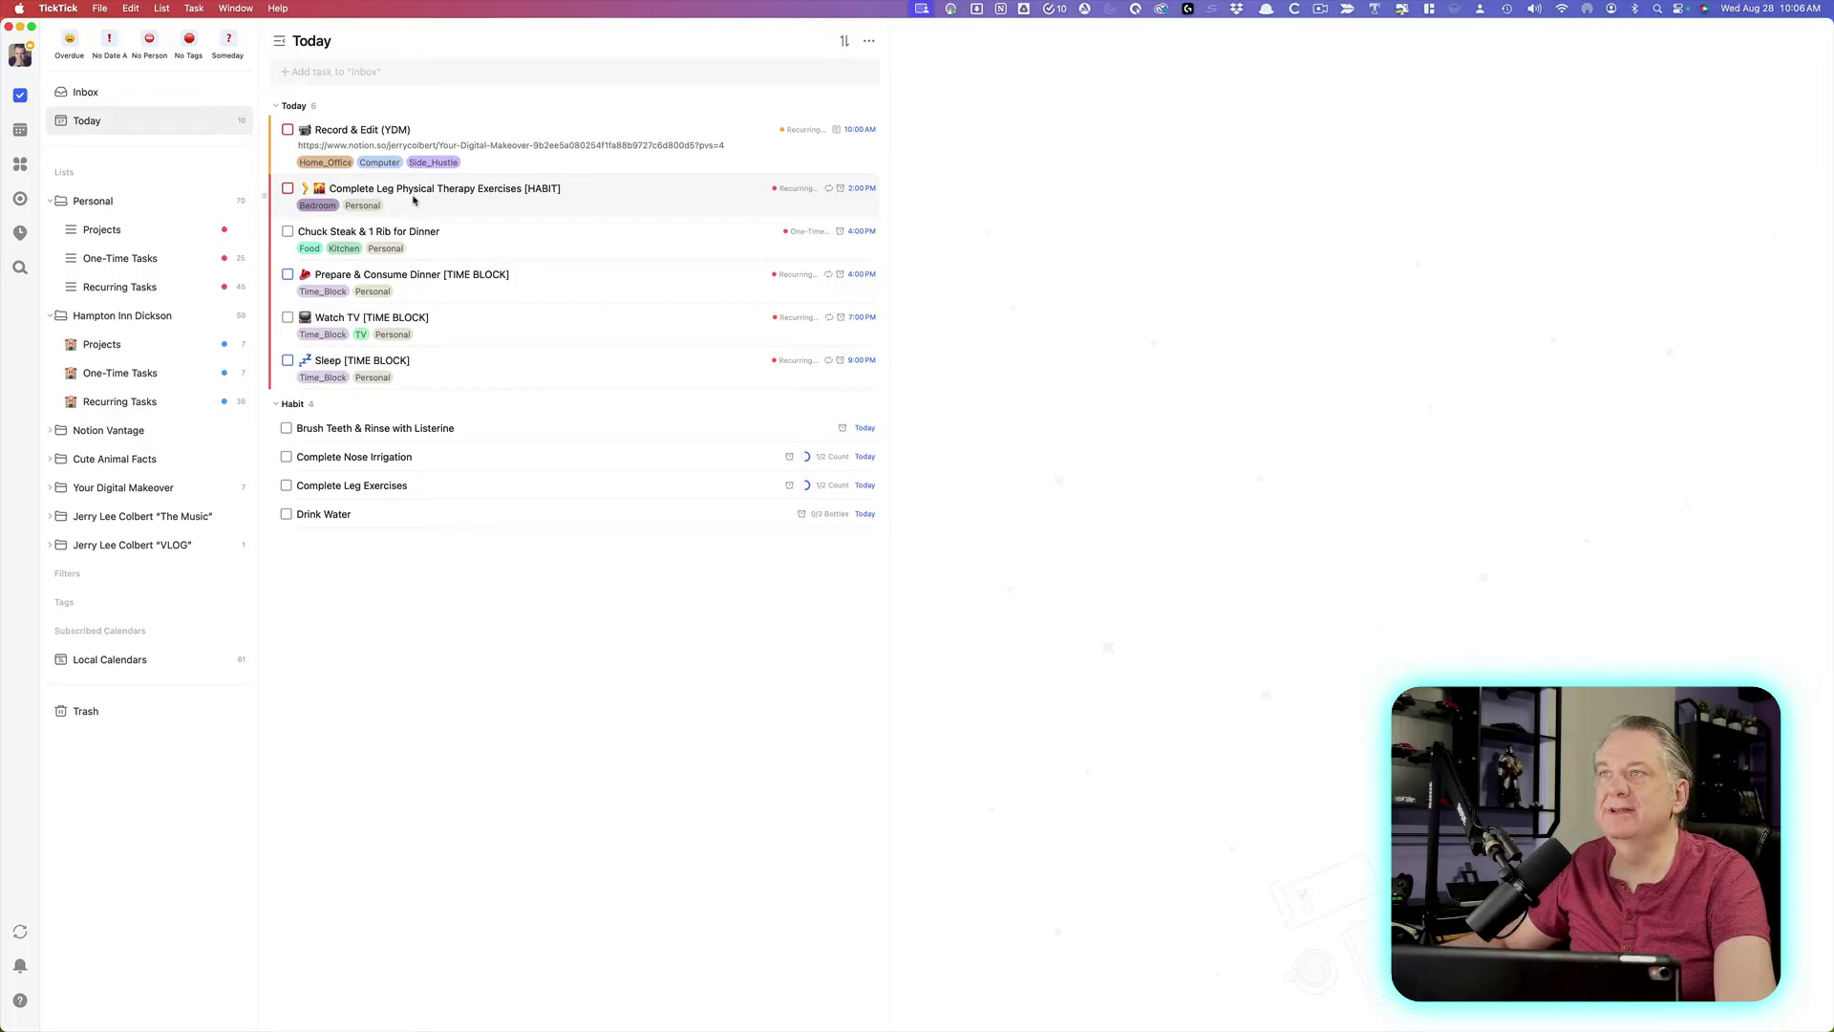
left_click(544, 188)
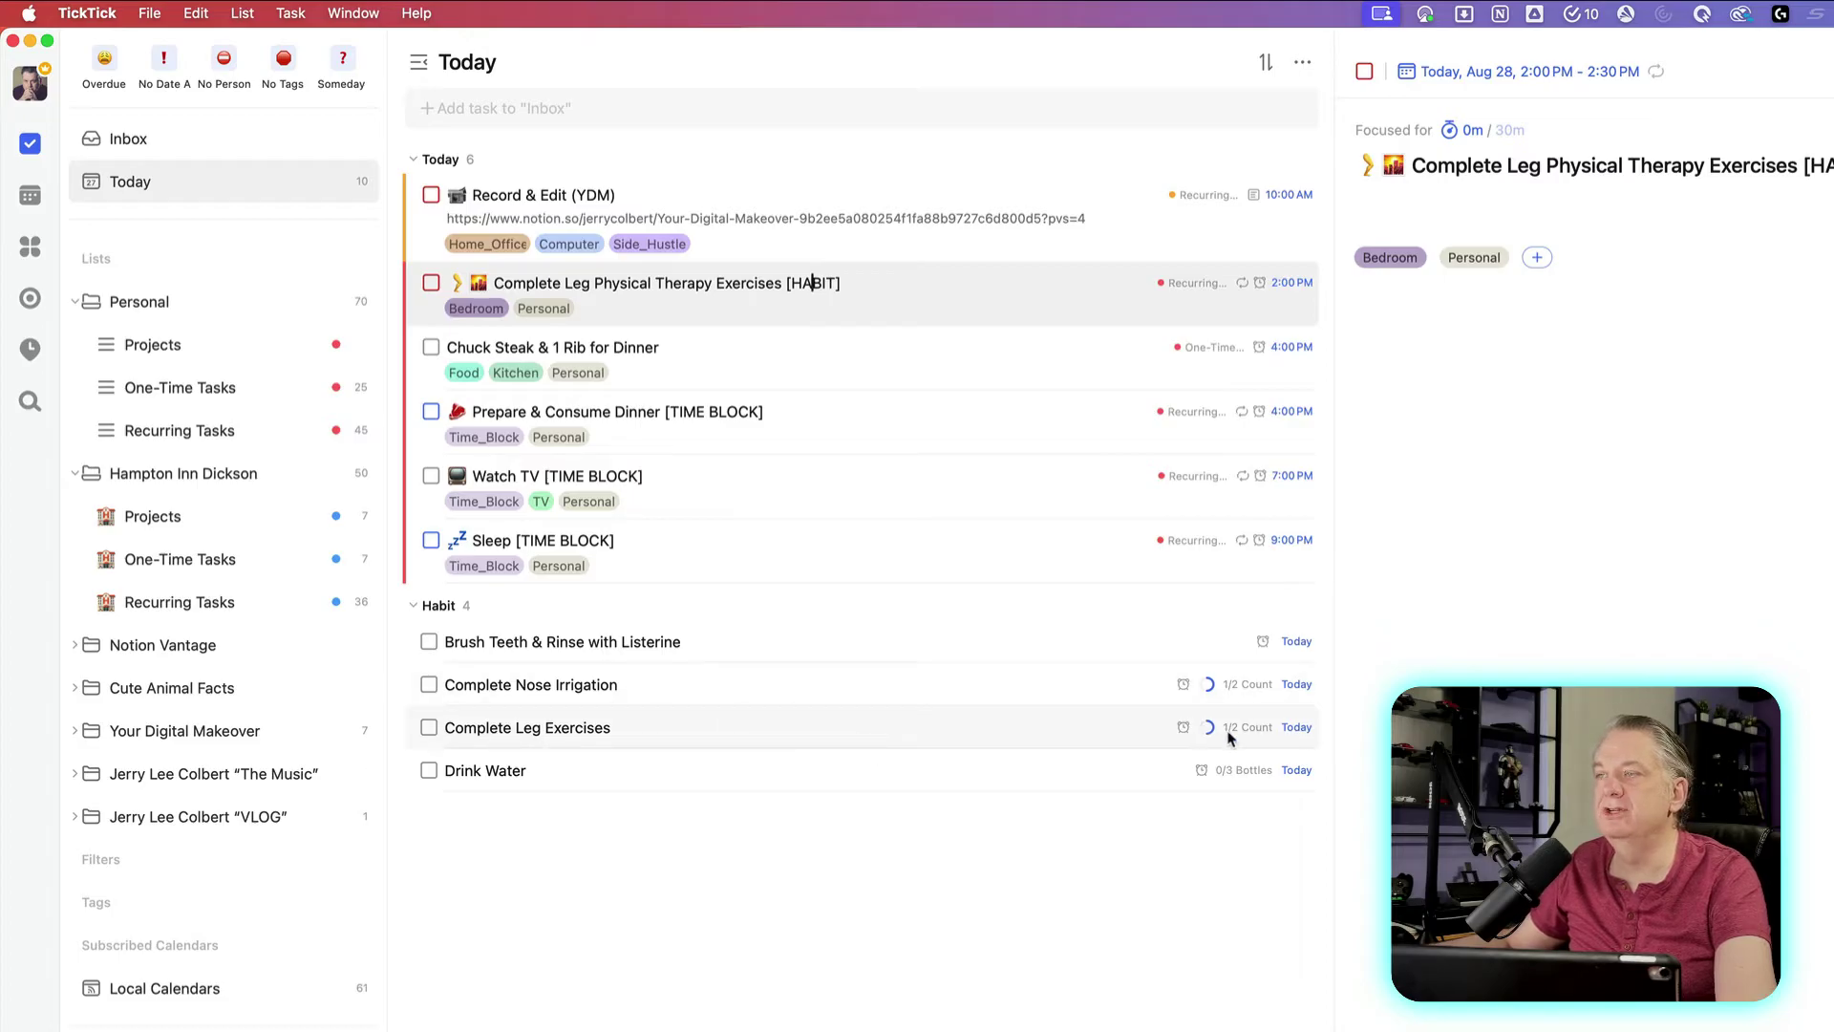
In the calendar's View Options, switch Show Focus Records on and off and look at the task block color choices
left_click(30, 195)
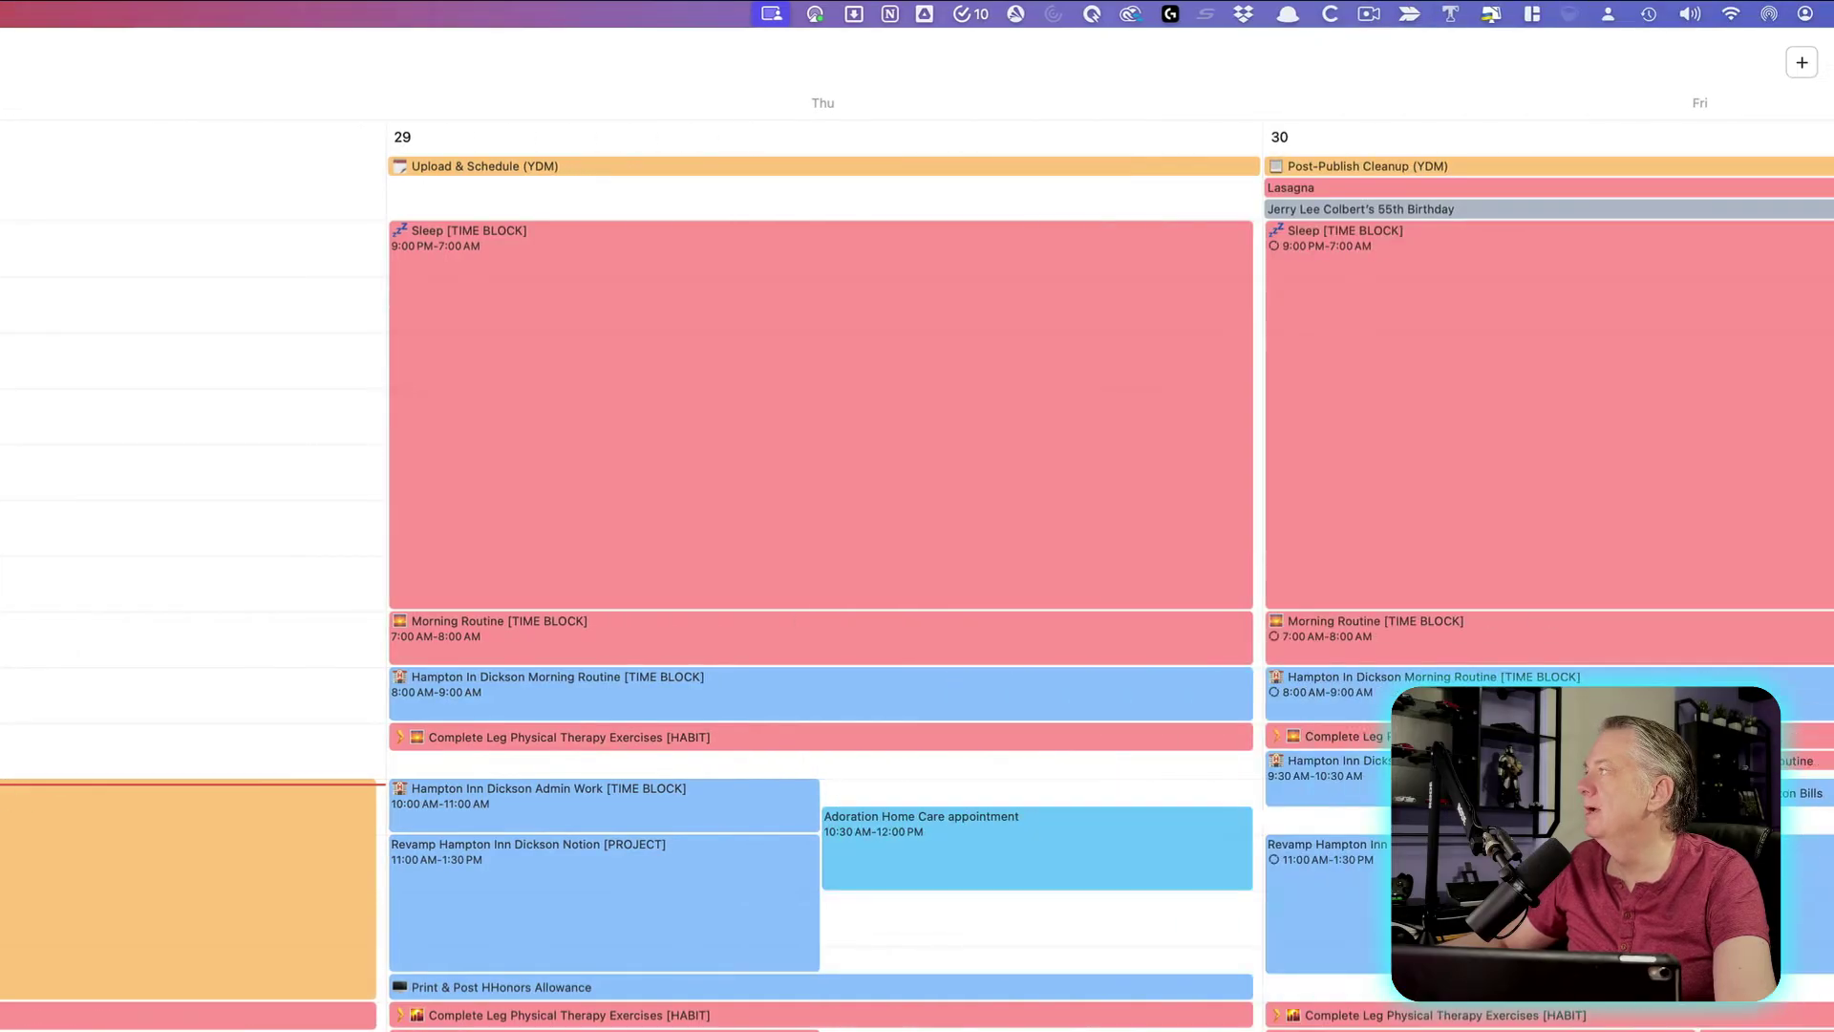
left_click(1803, 62)
left_click(1717, 112)
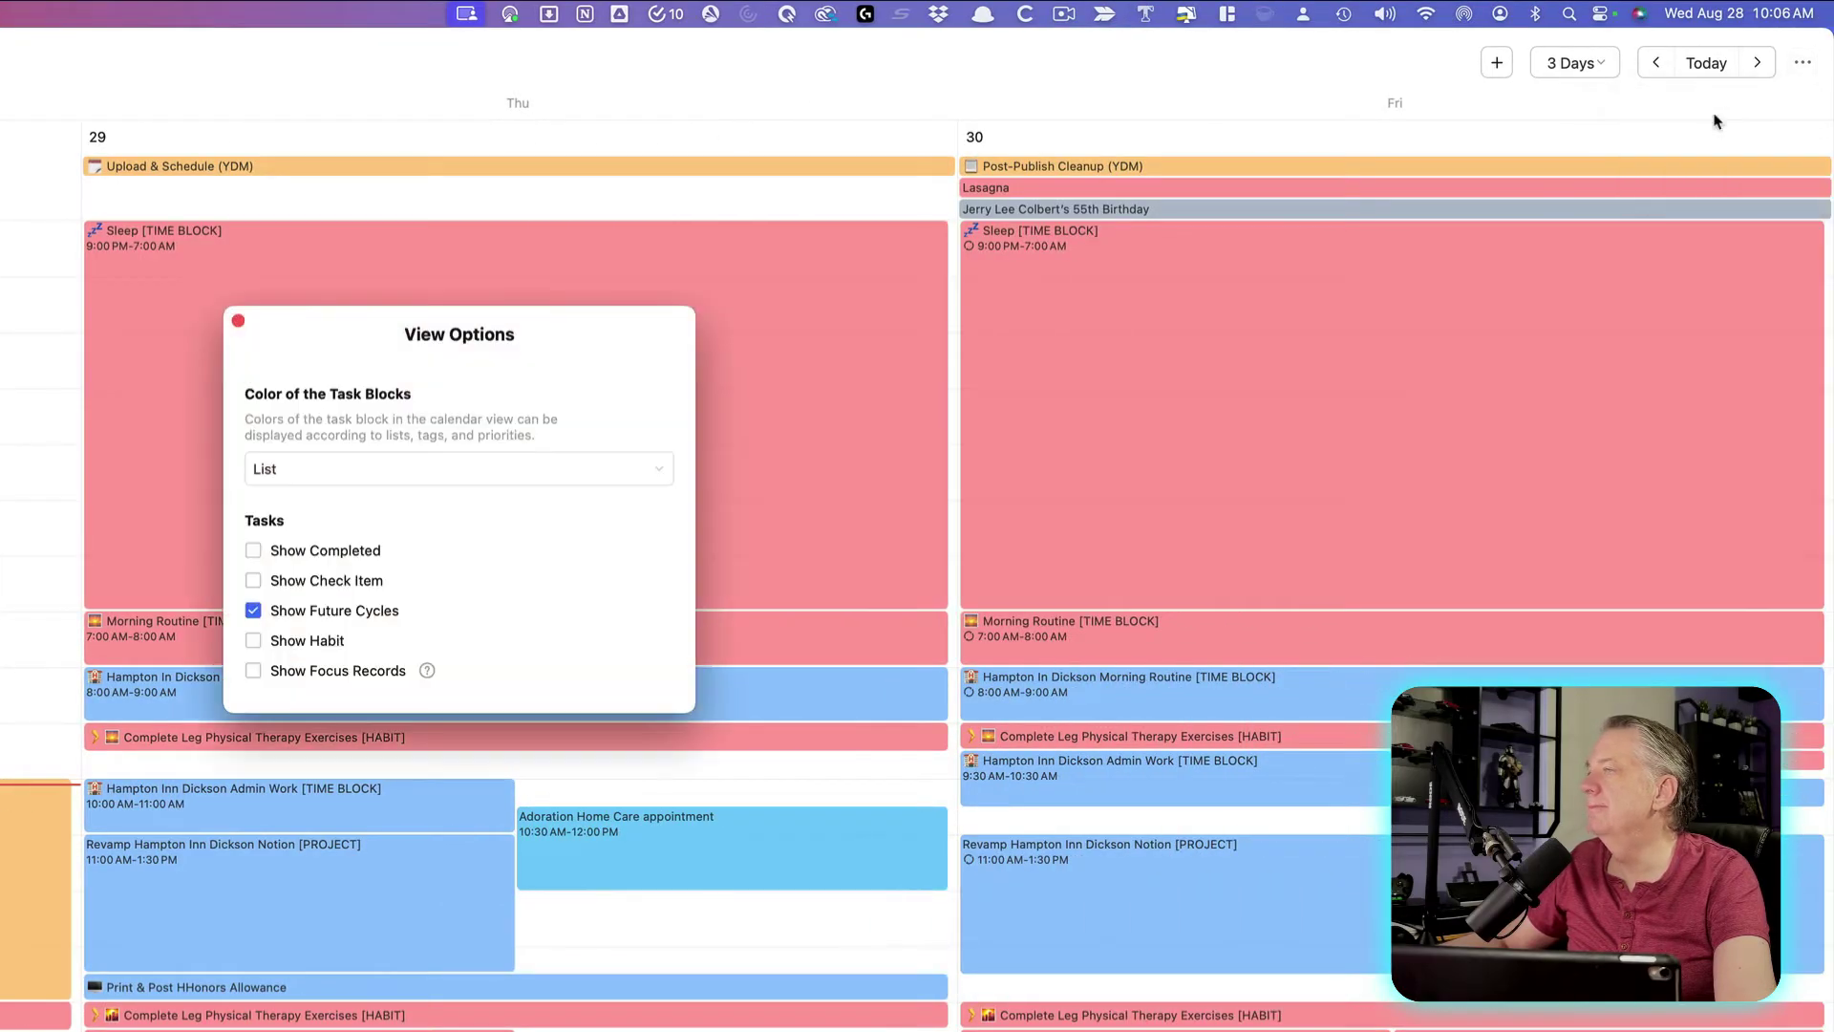
left_click(253, 672)
left_click(253, 671)
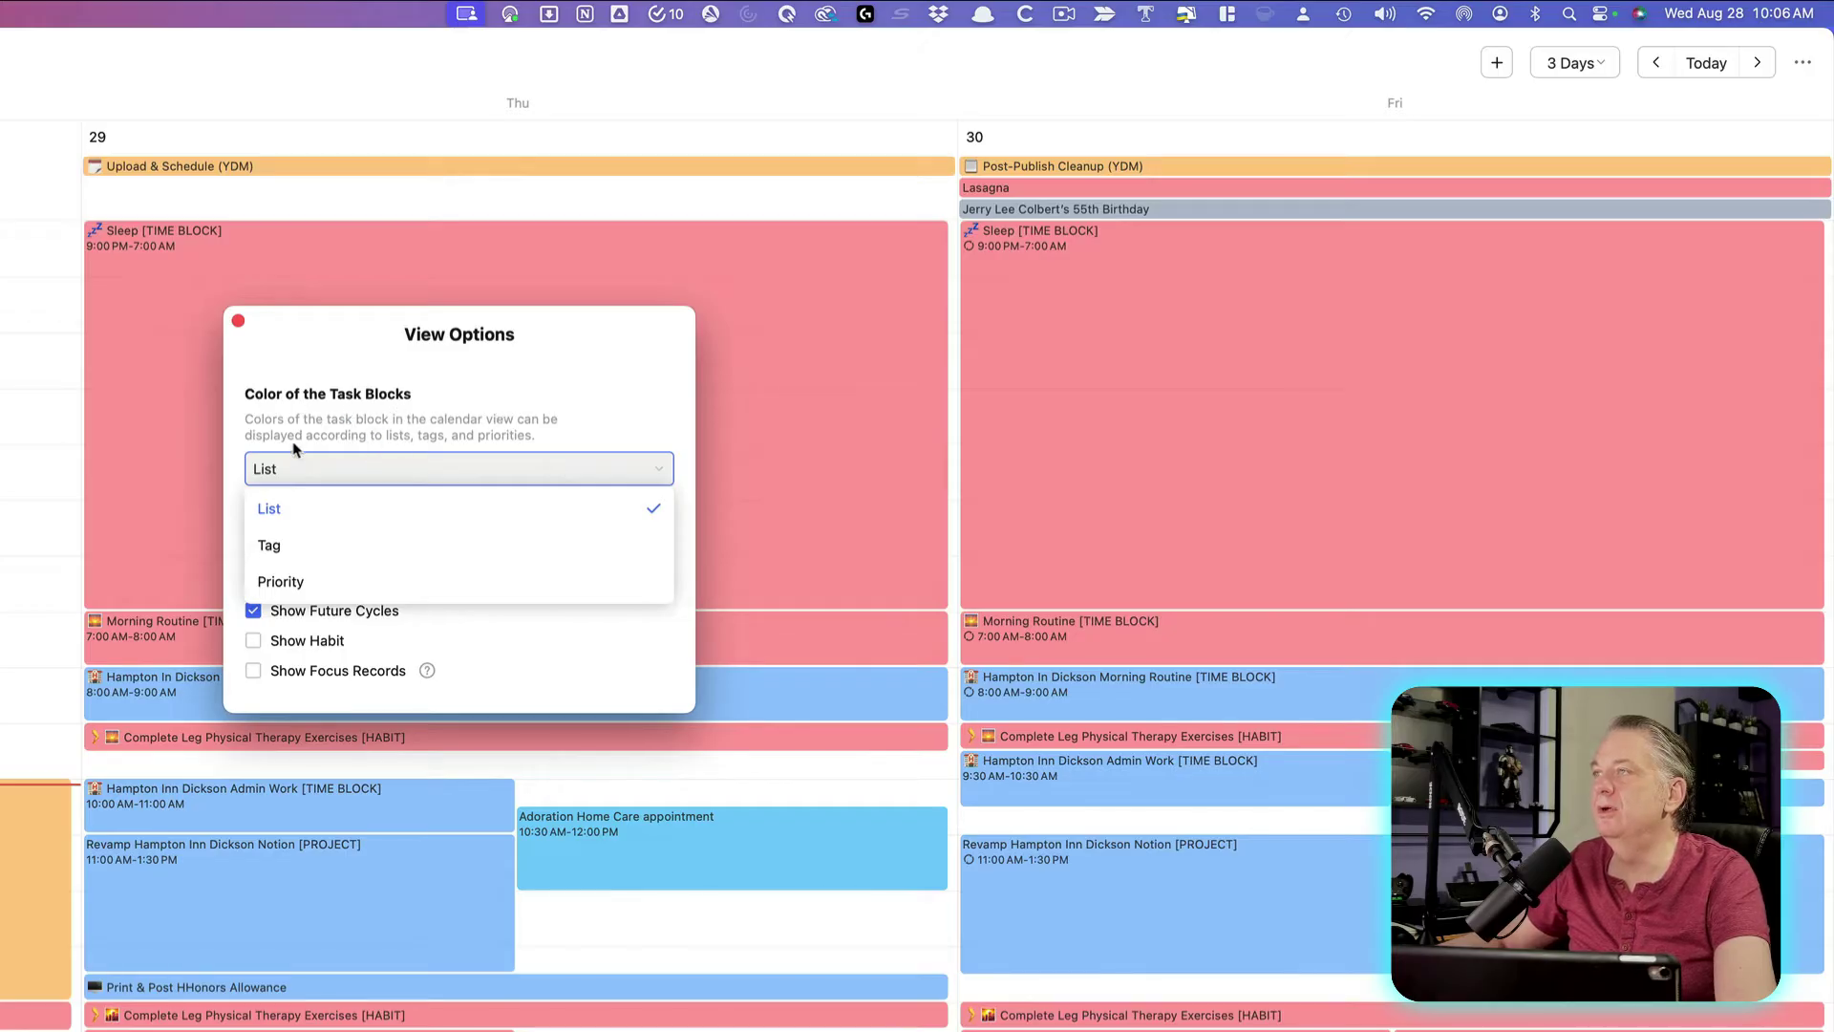
left_click(429, 437)
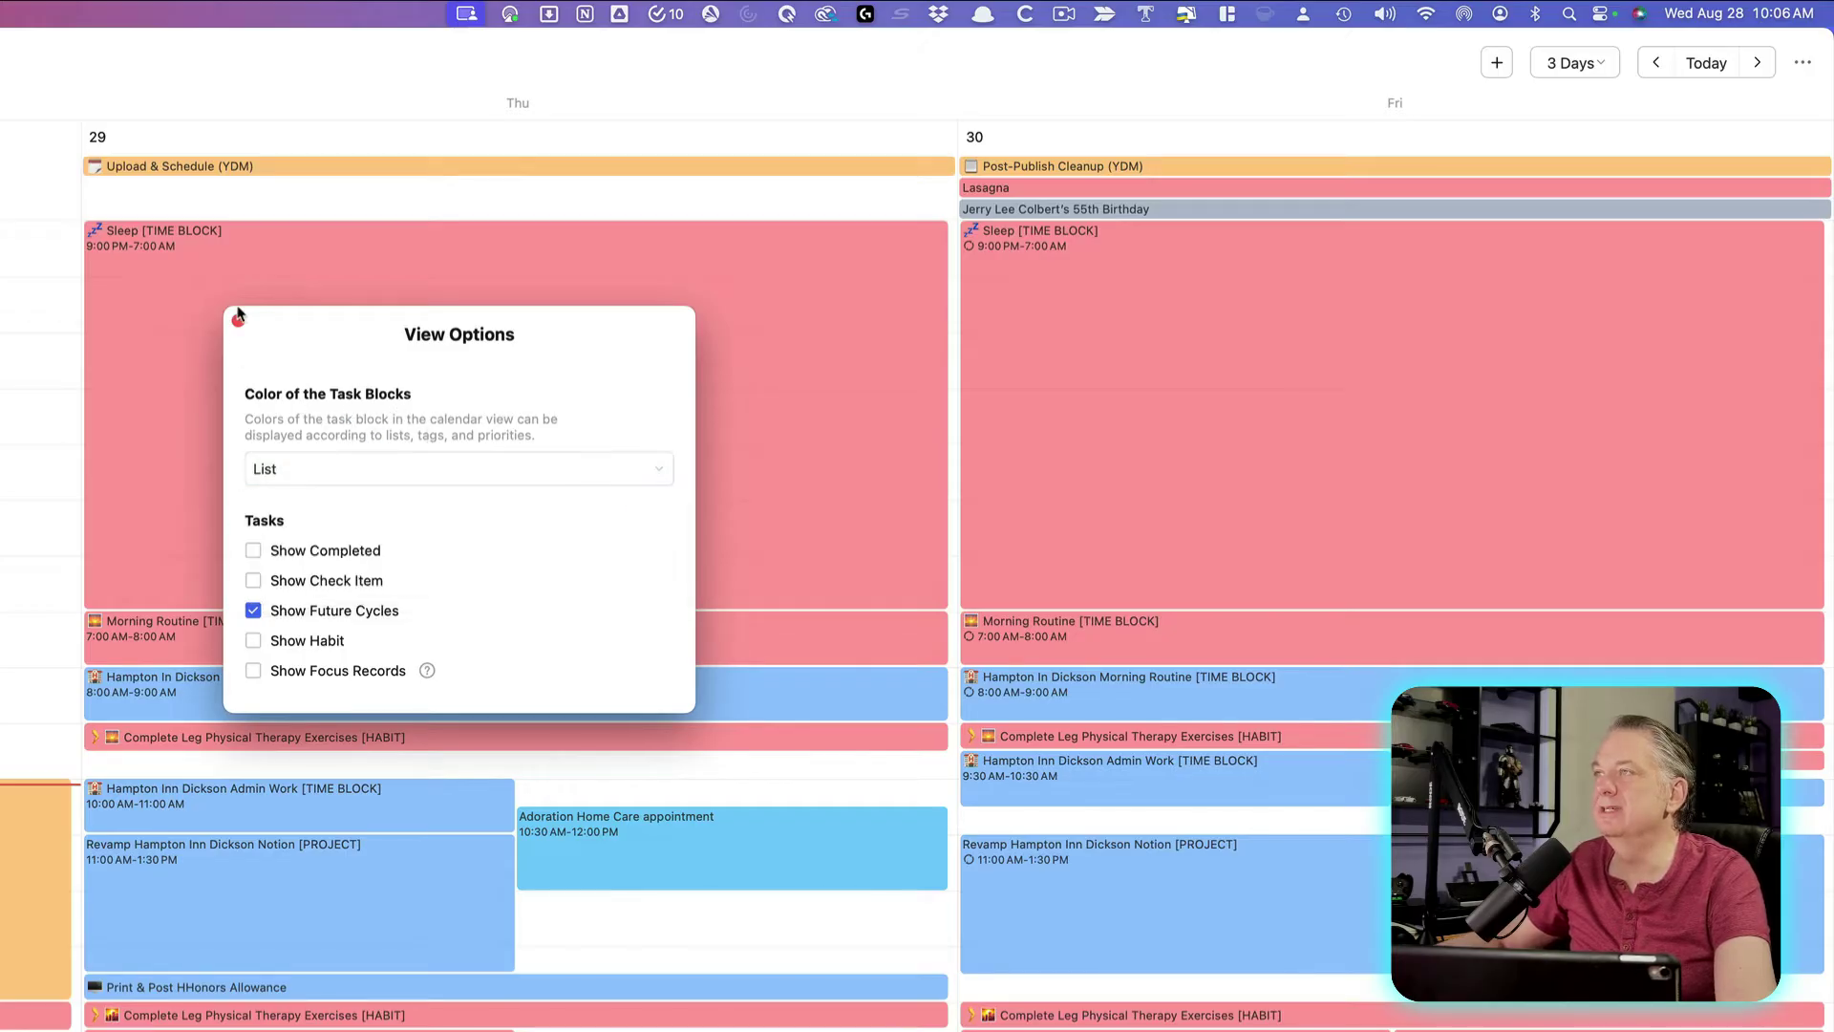
left_click(237, 320)
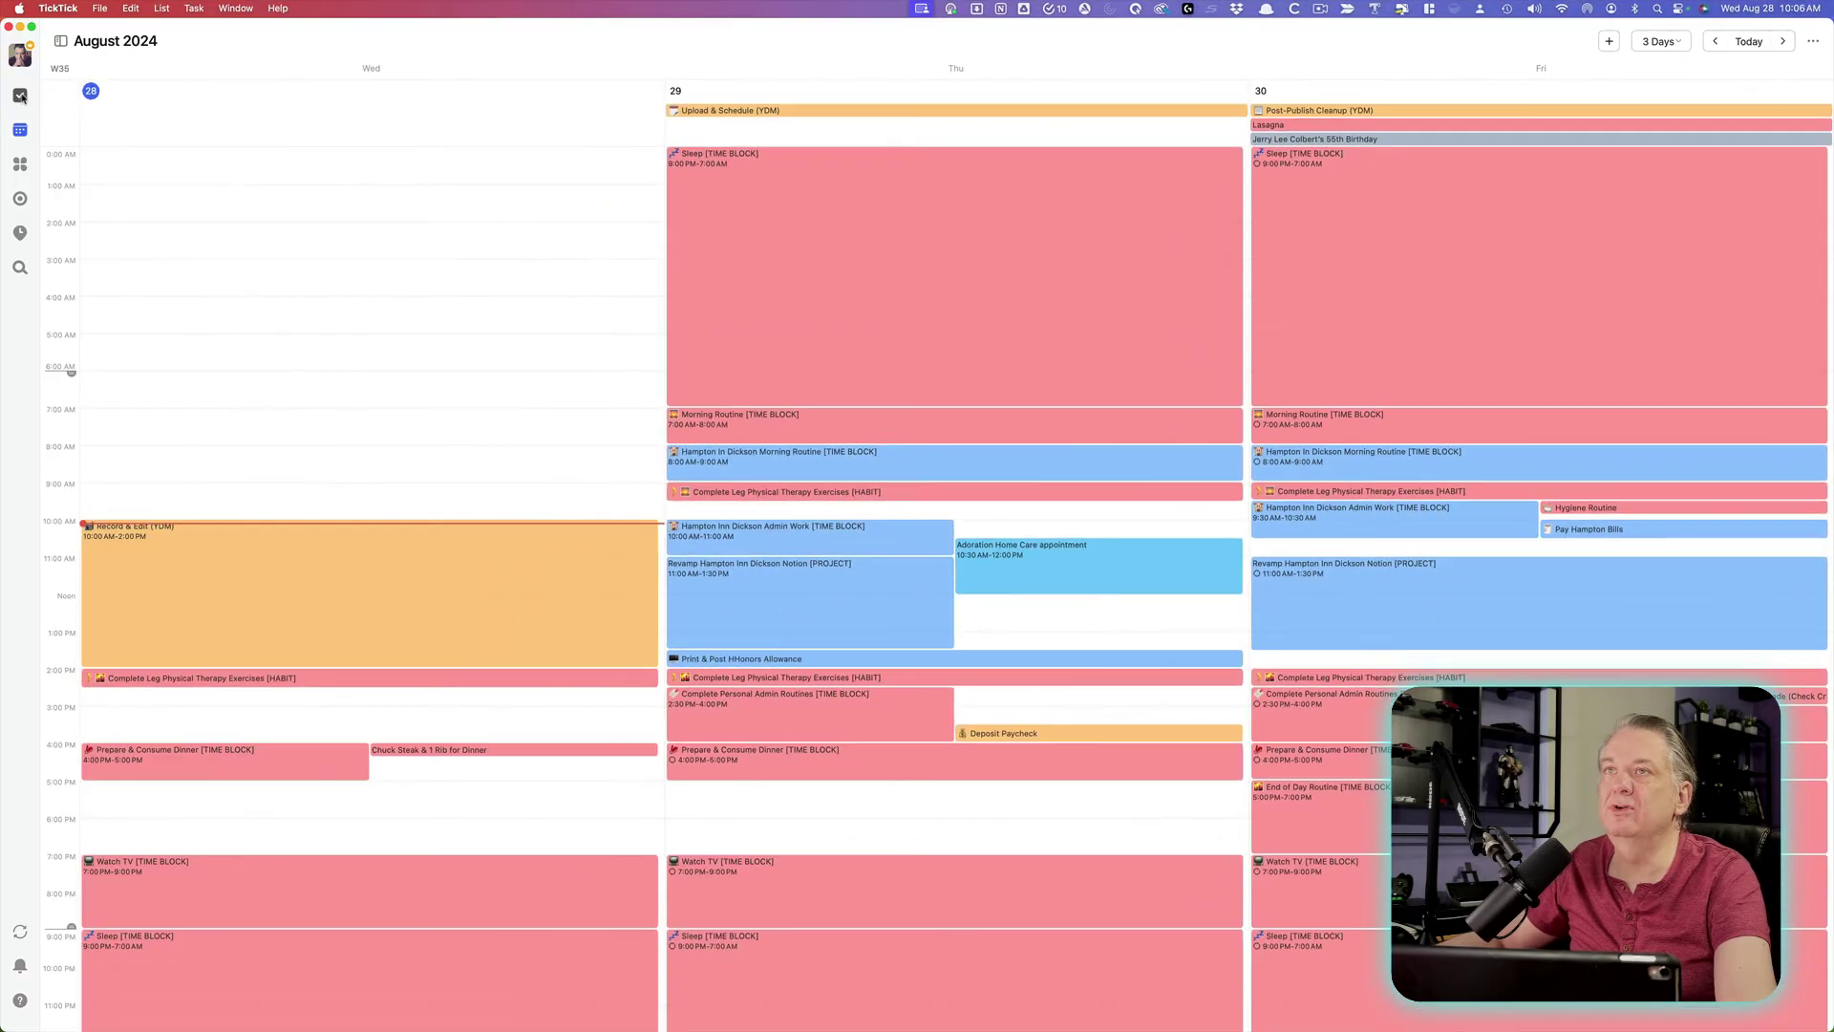
Review the tasks and habits in the Today list and return to the calendar
left_click(21, 96)
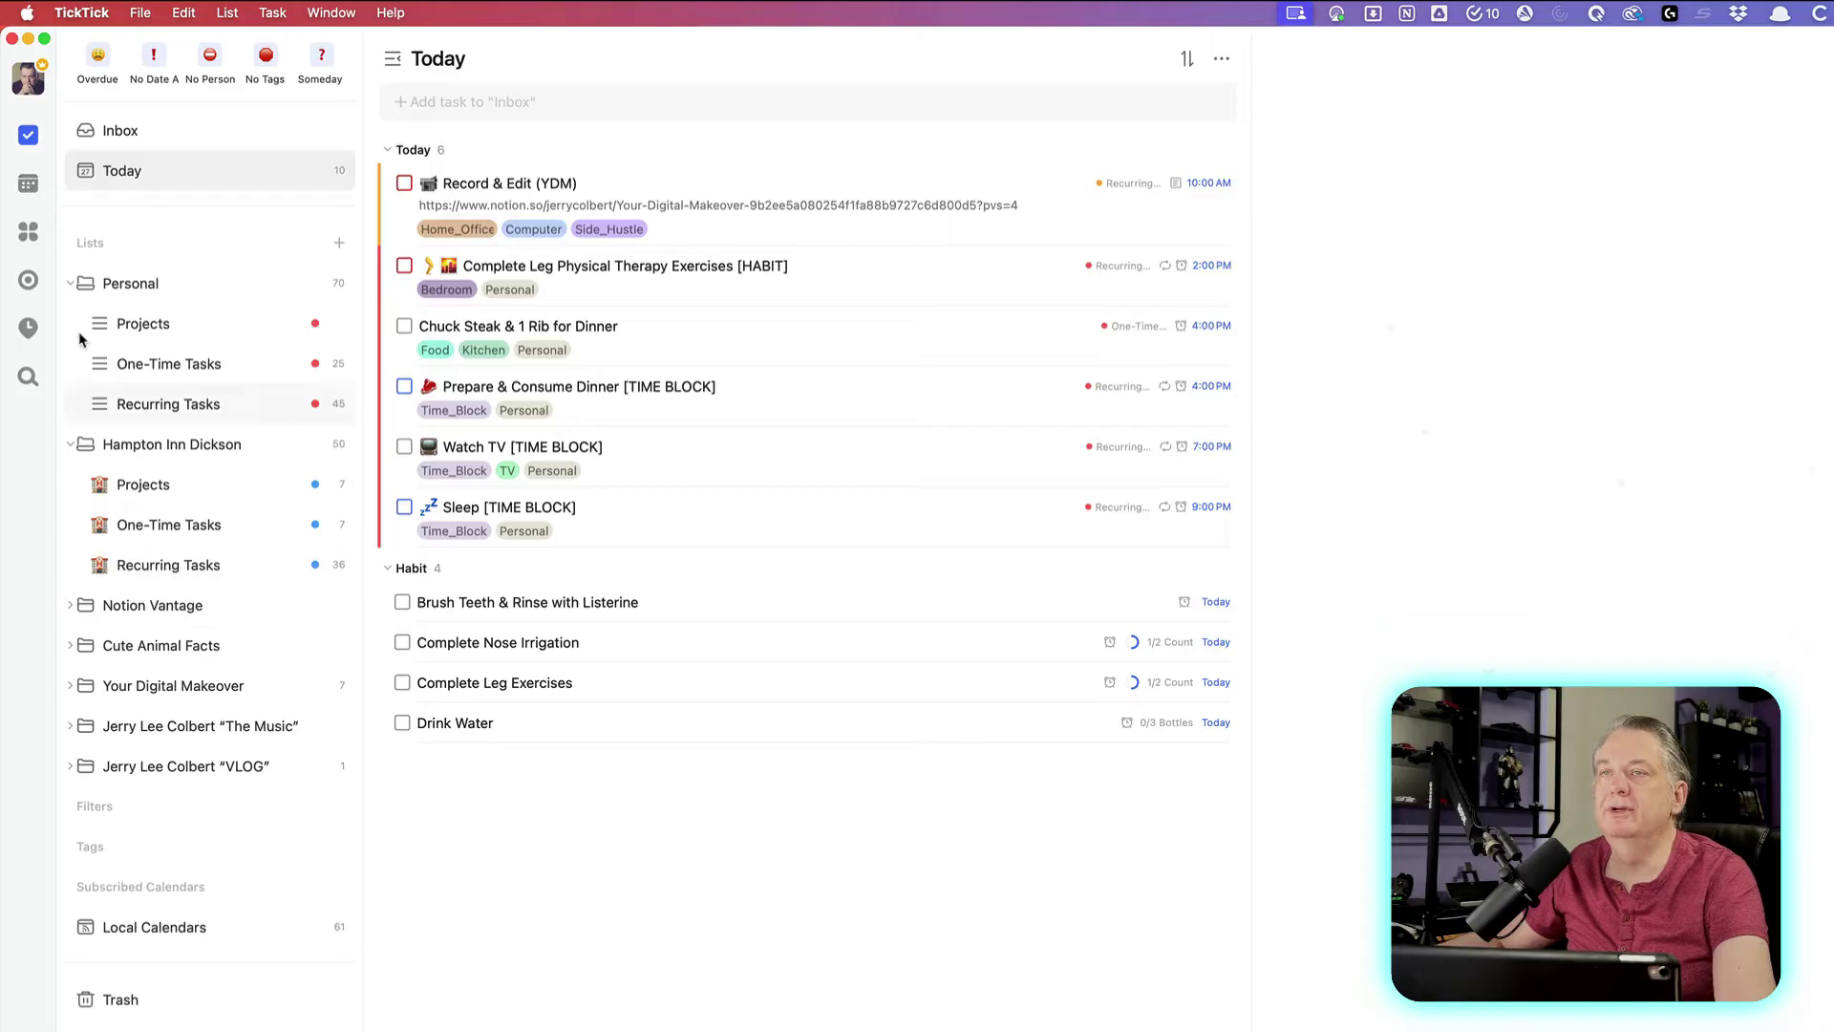
left_click(29, 185)
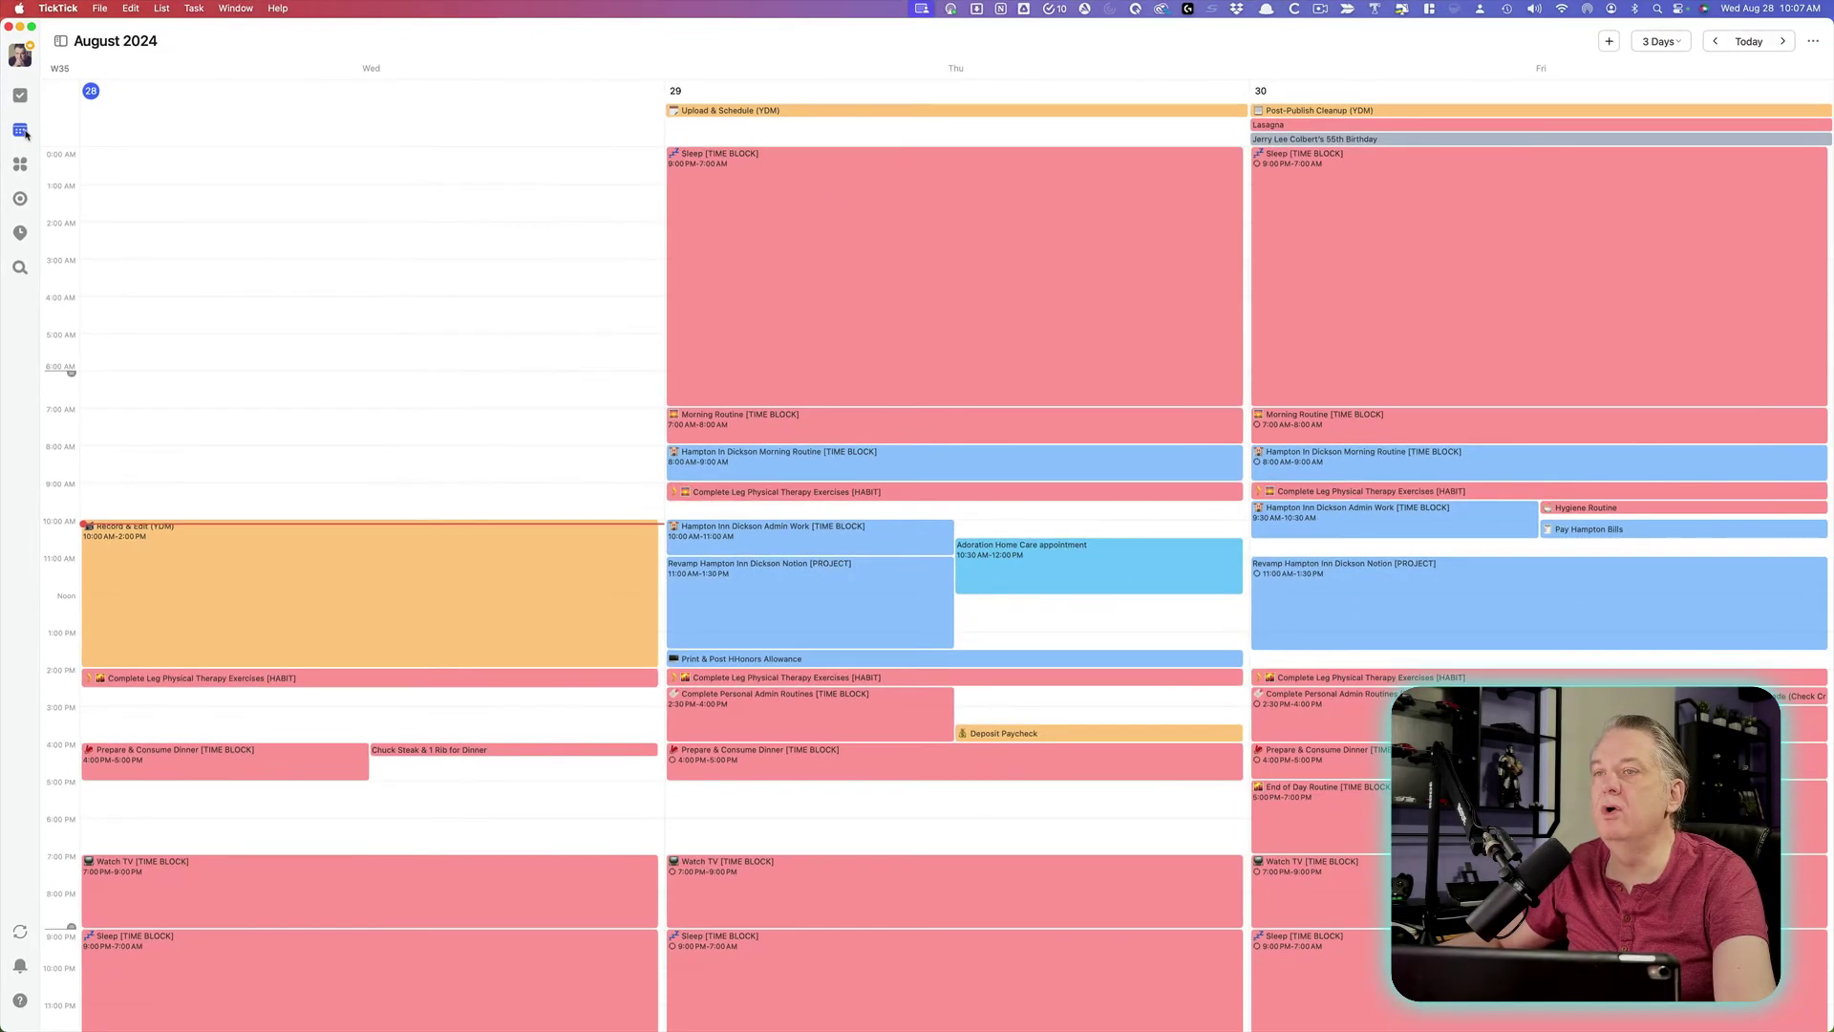
View the details of the Record & Edit, Complete Leg Physical Therapy Exercises, Sleep and Hampton In Dickson Morning Routine tasks in the calendar
left_click(226, 552)
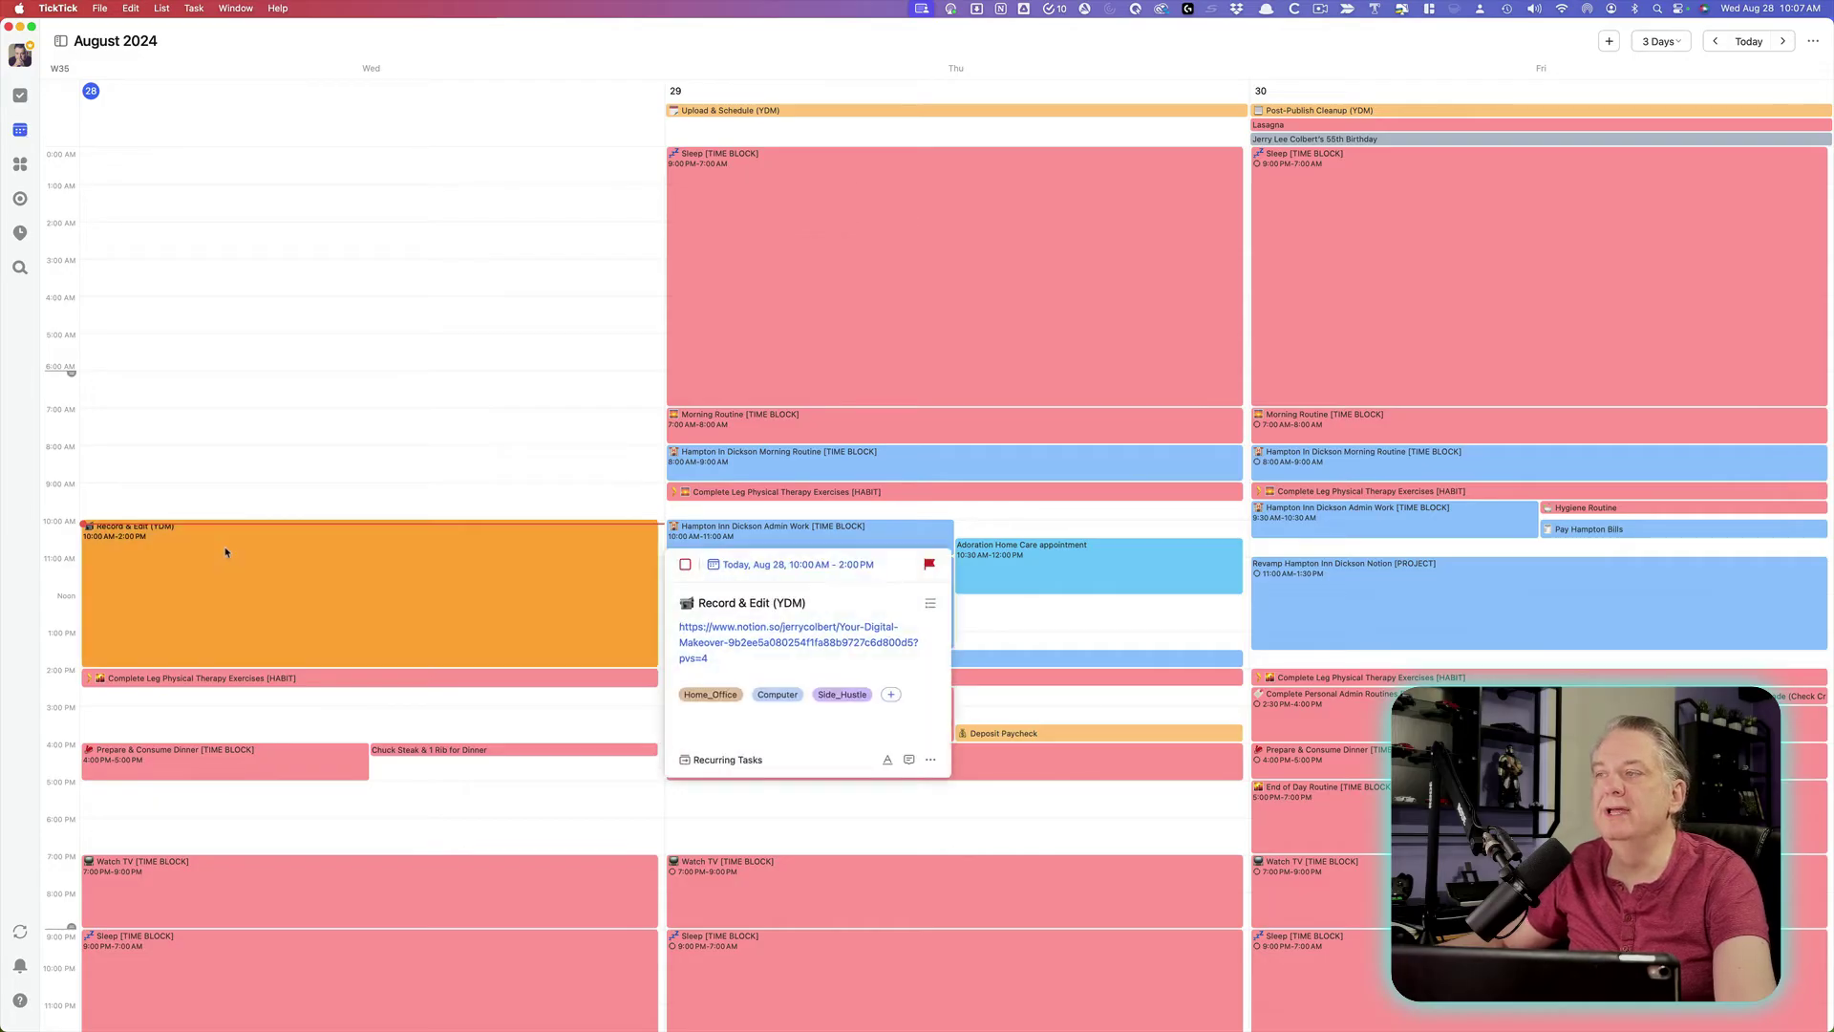
left_click(227, 551)
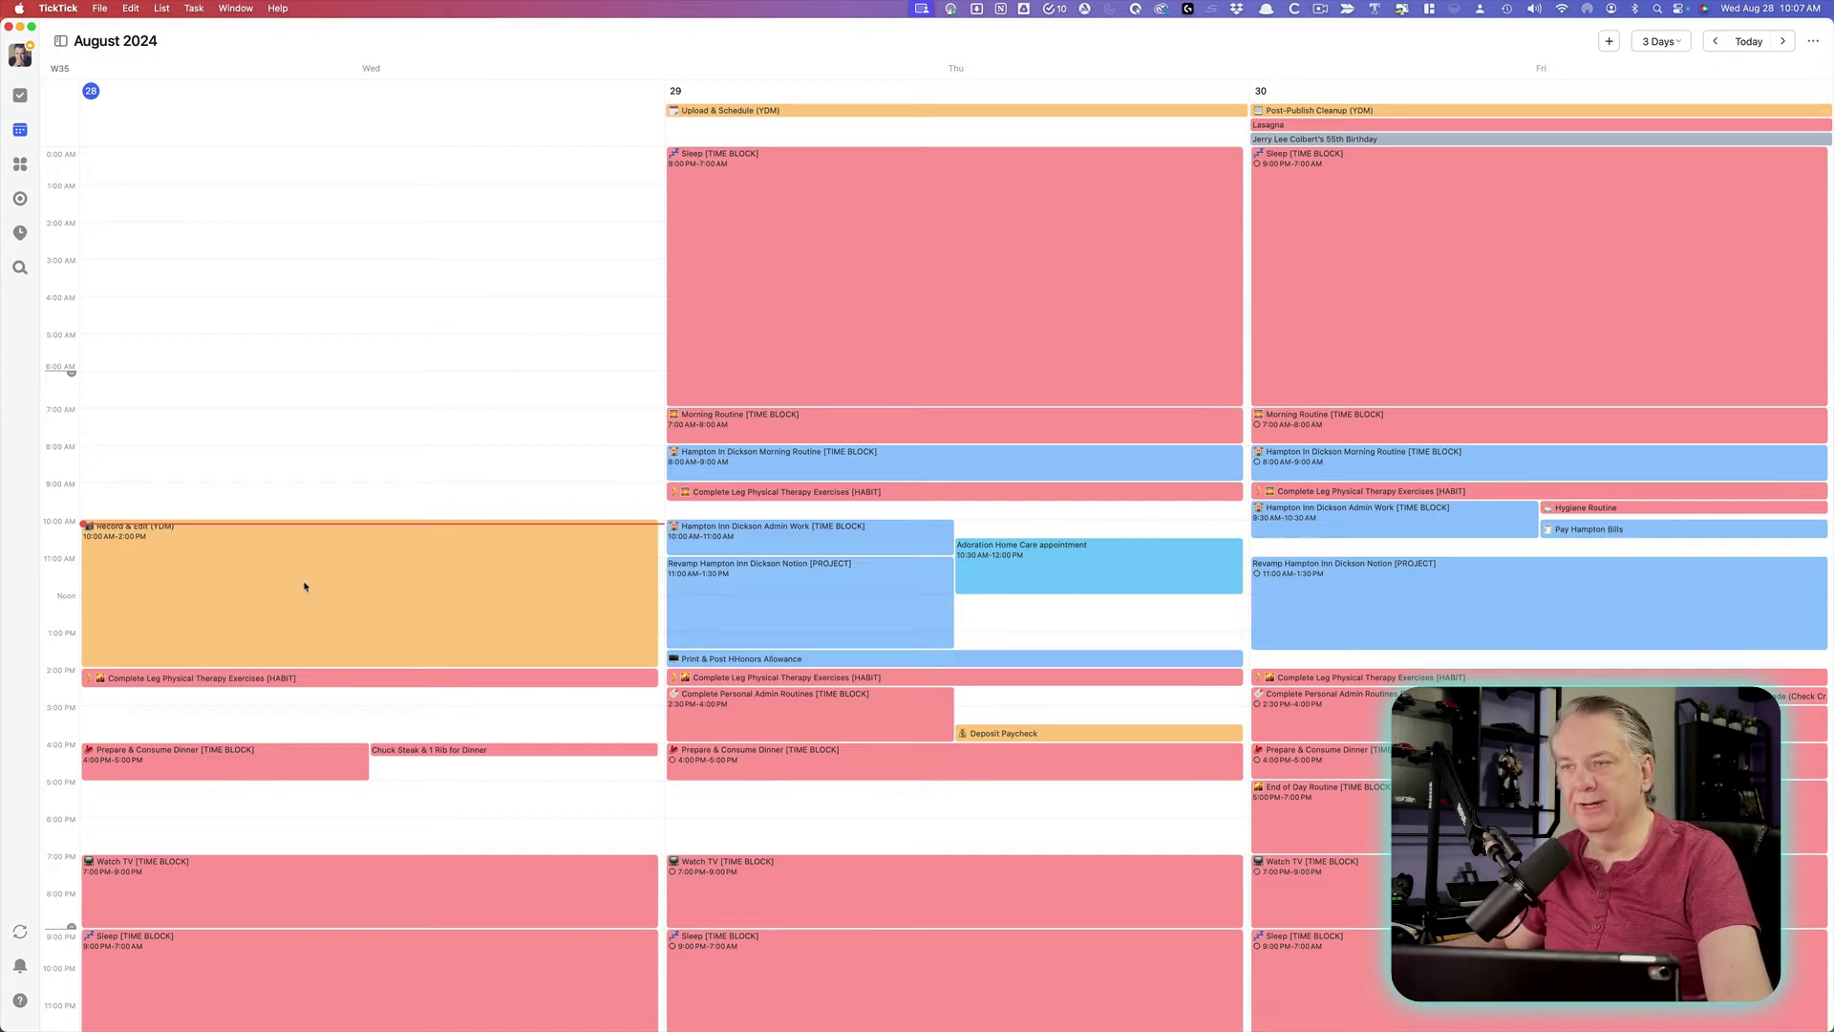
left_click(315, 679)
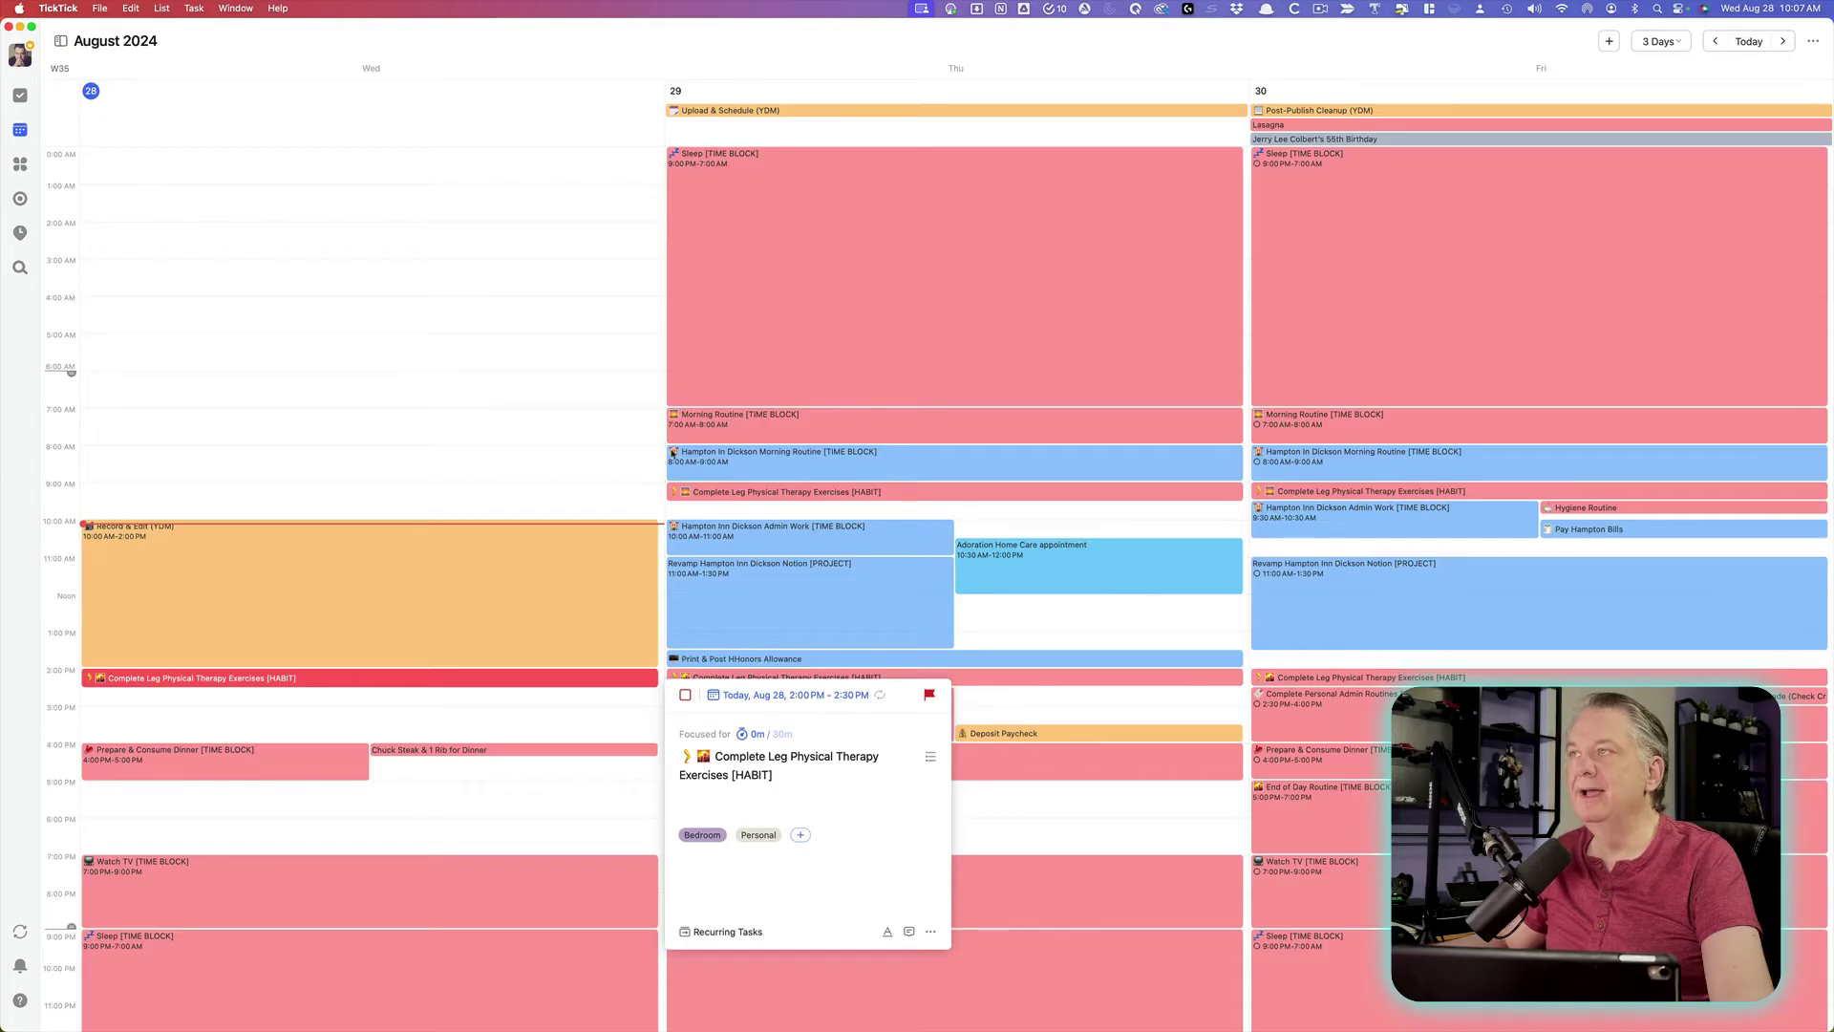
left_click(765, 374)
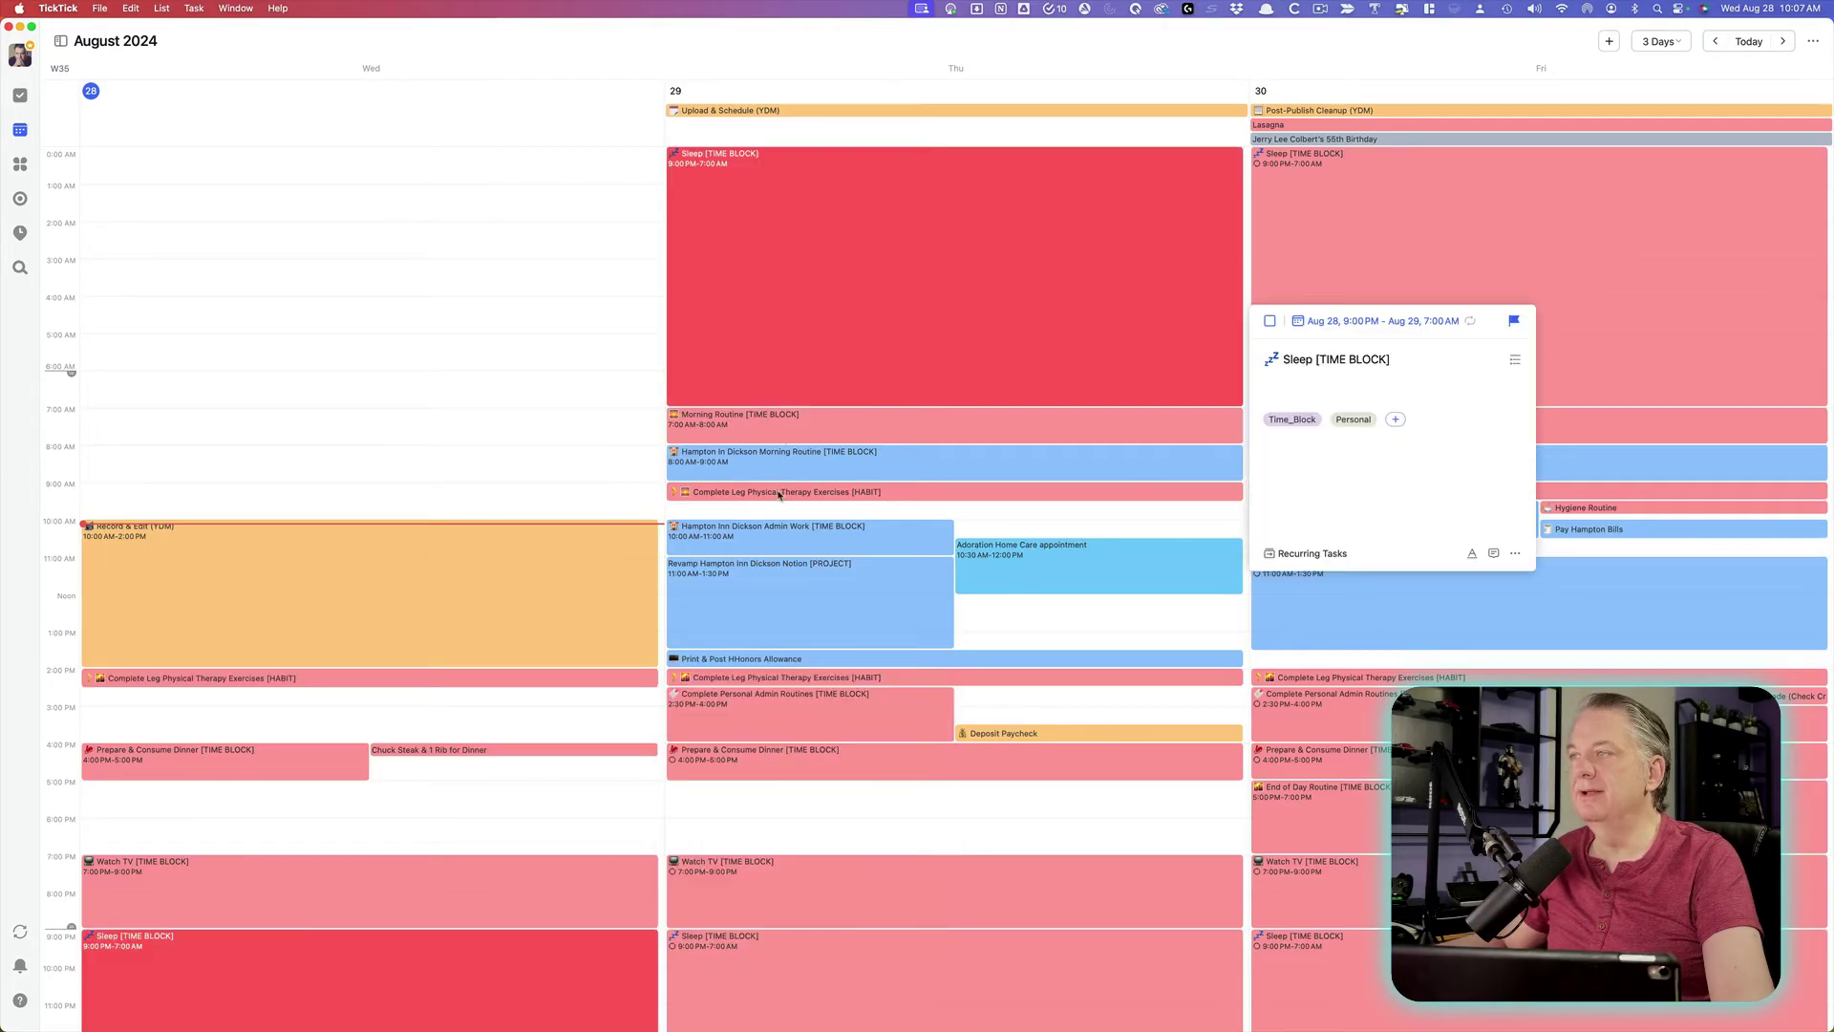
left_click(795, 466)
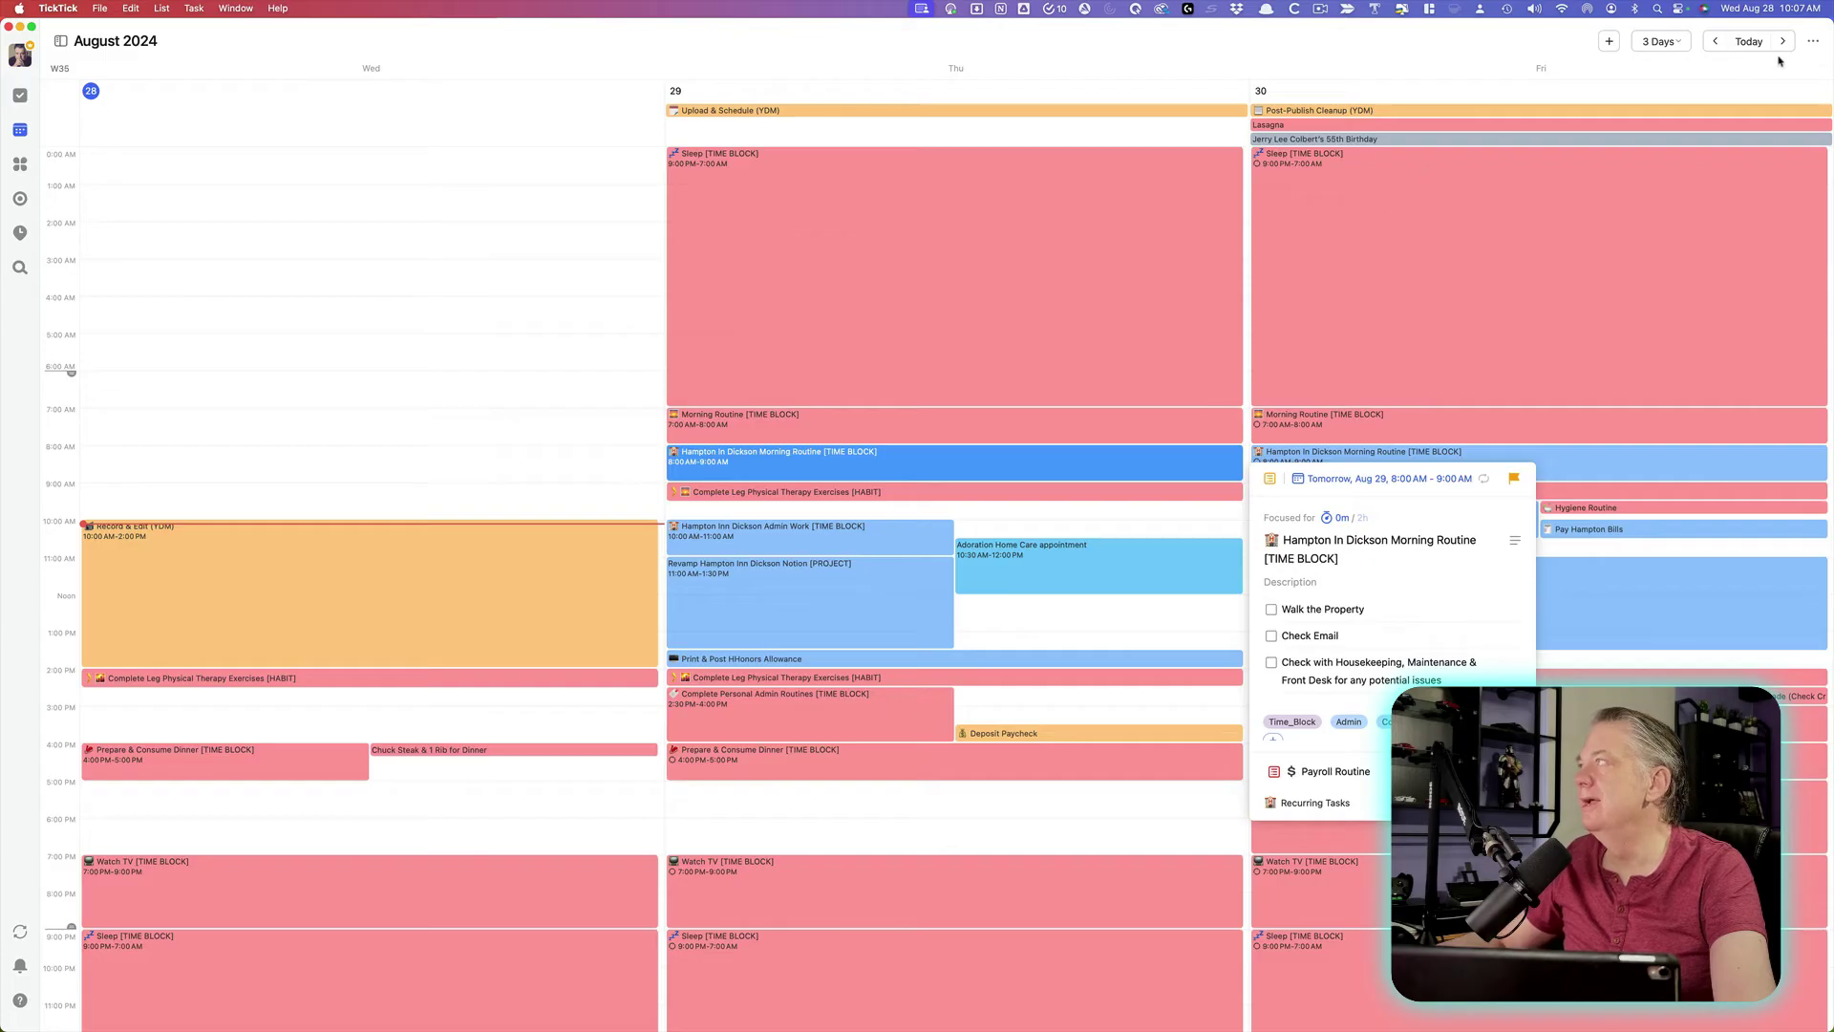
Reopen the View Options to examine the List, Tag and Priority coloring choices for task blocks, keeping List
left_click(1813, 41)
left_click(1743, 72)
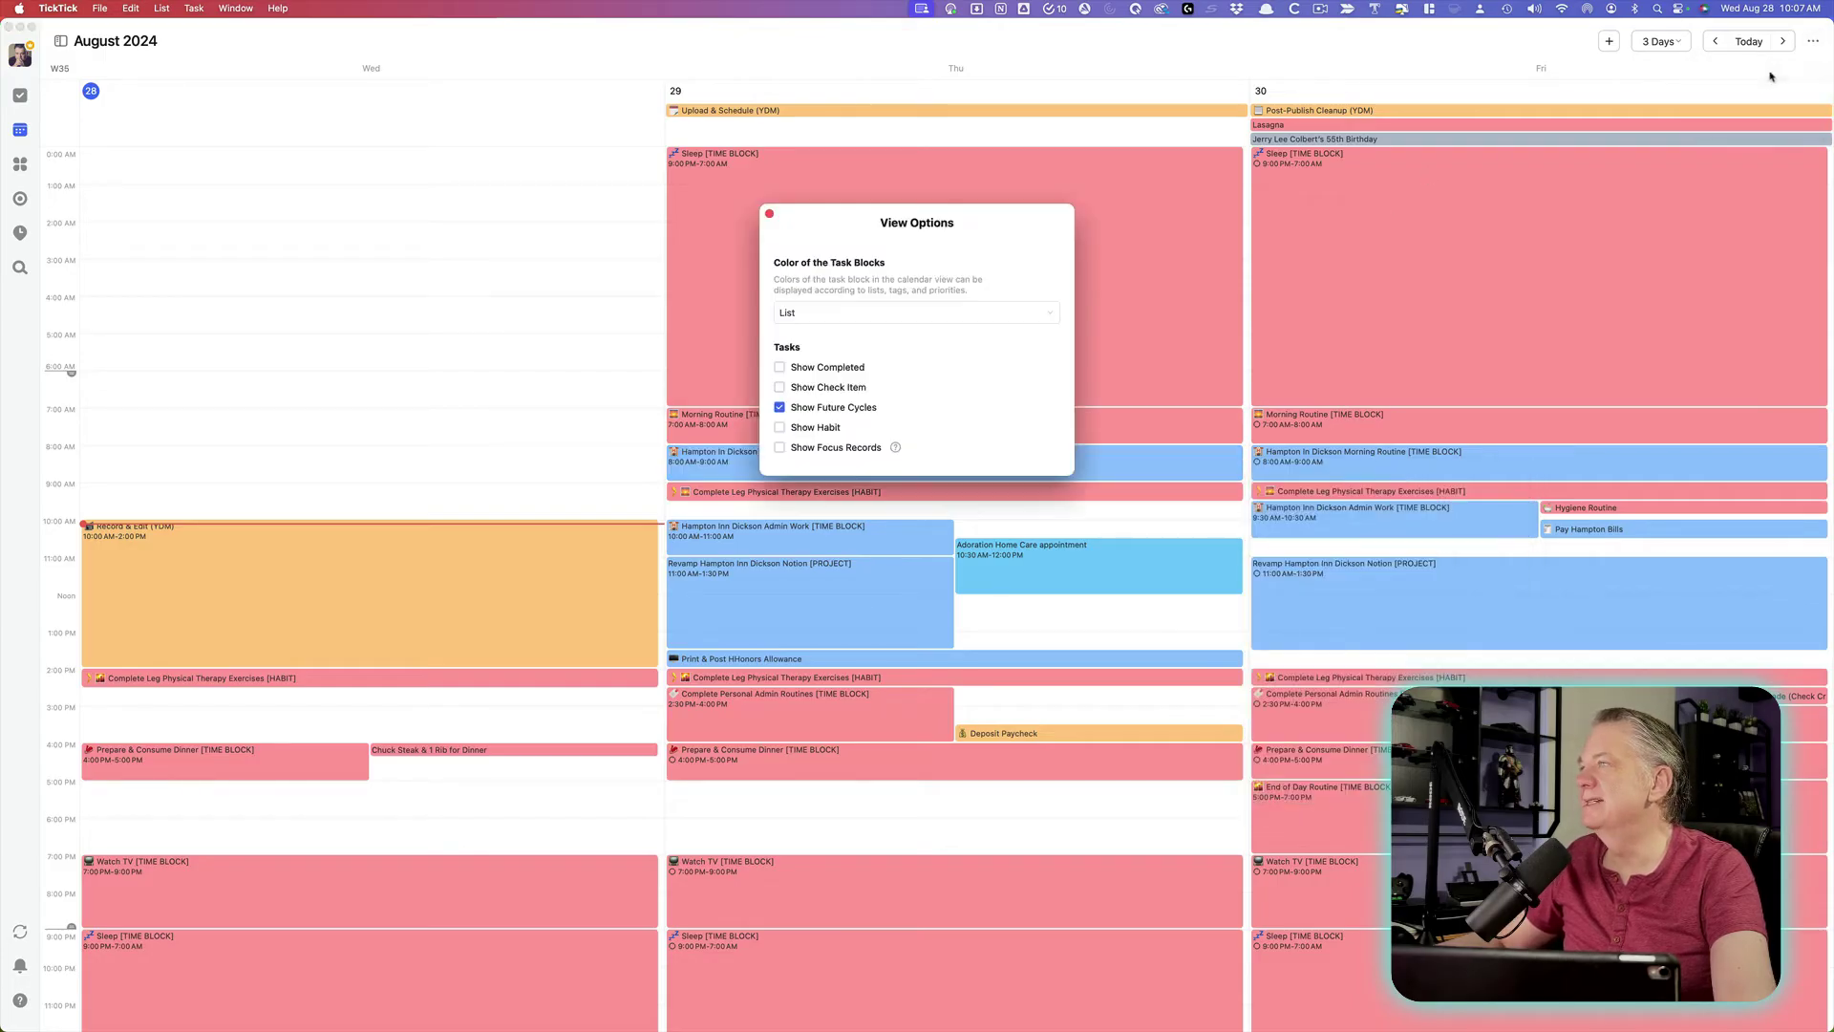
left_click(879, 314)
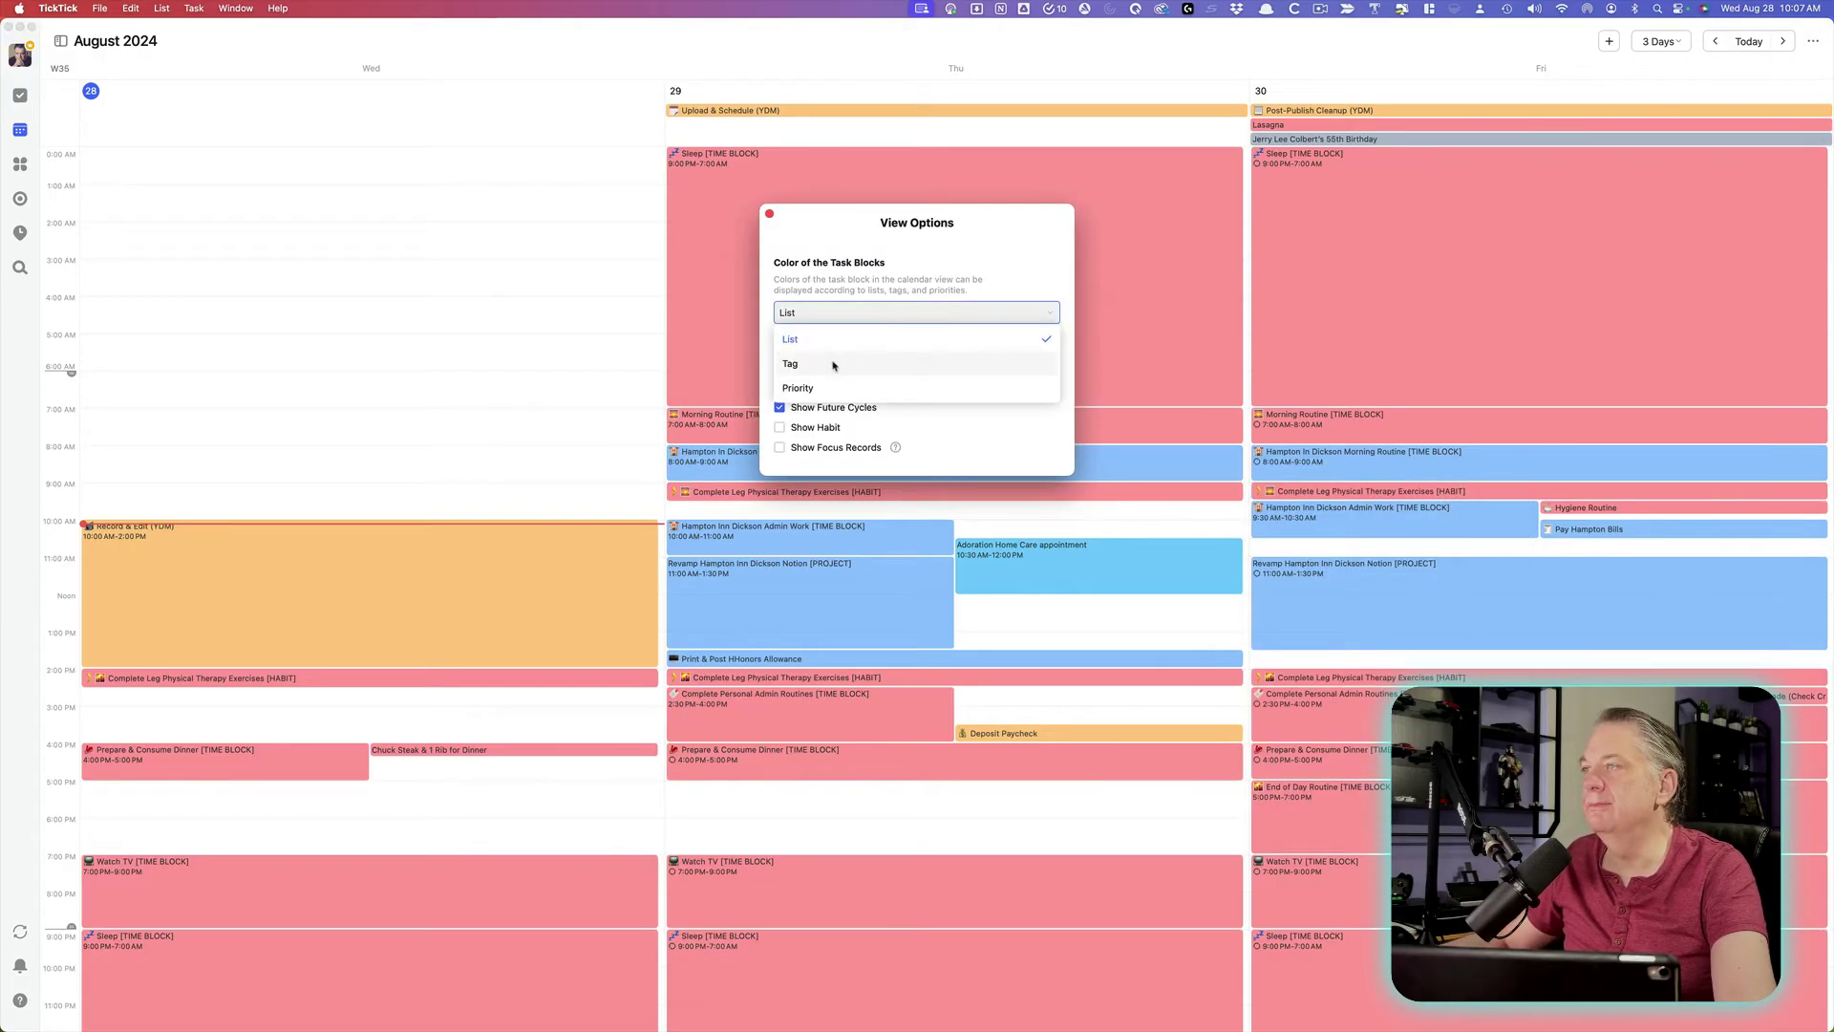
left_click(944, 258)
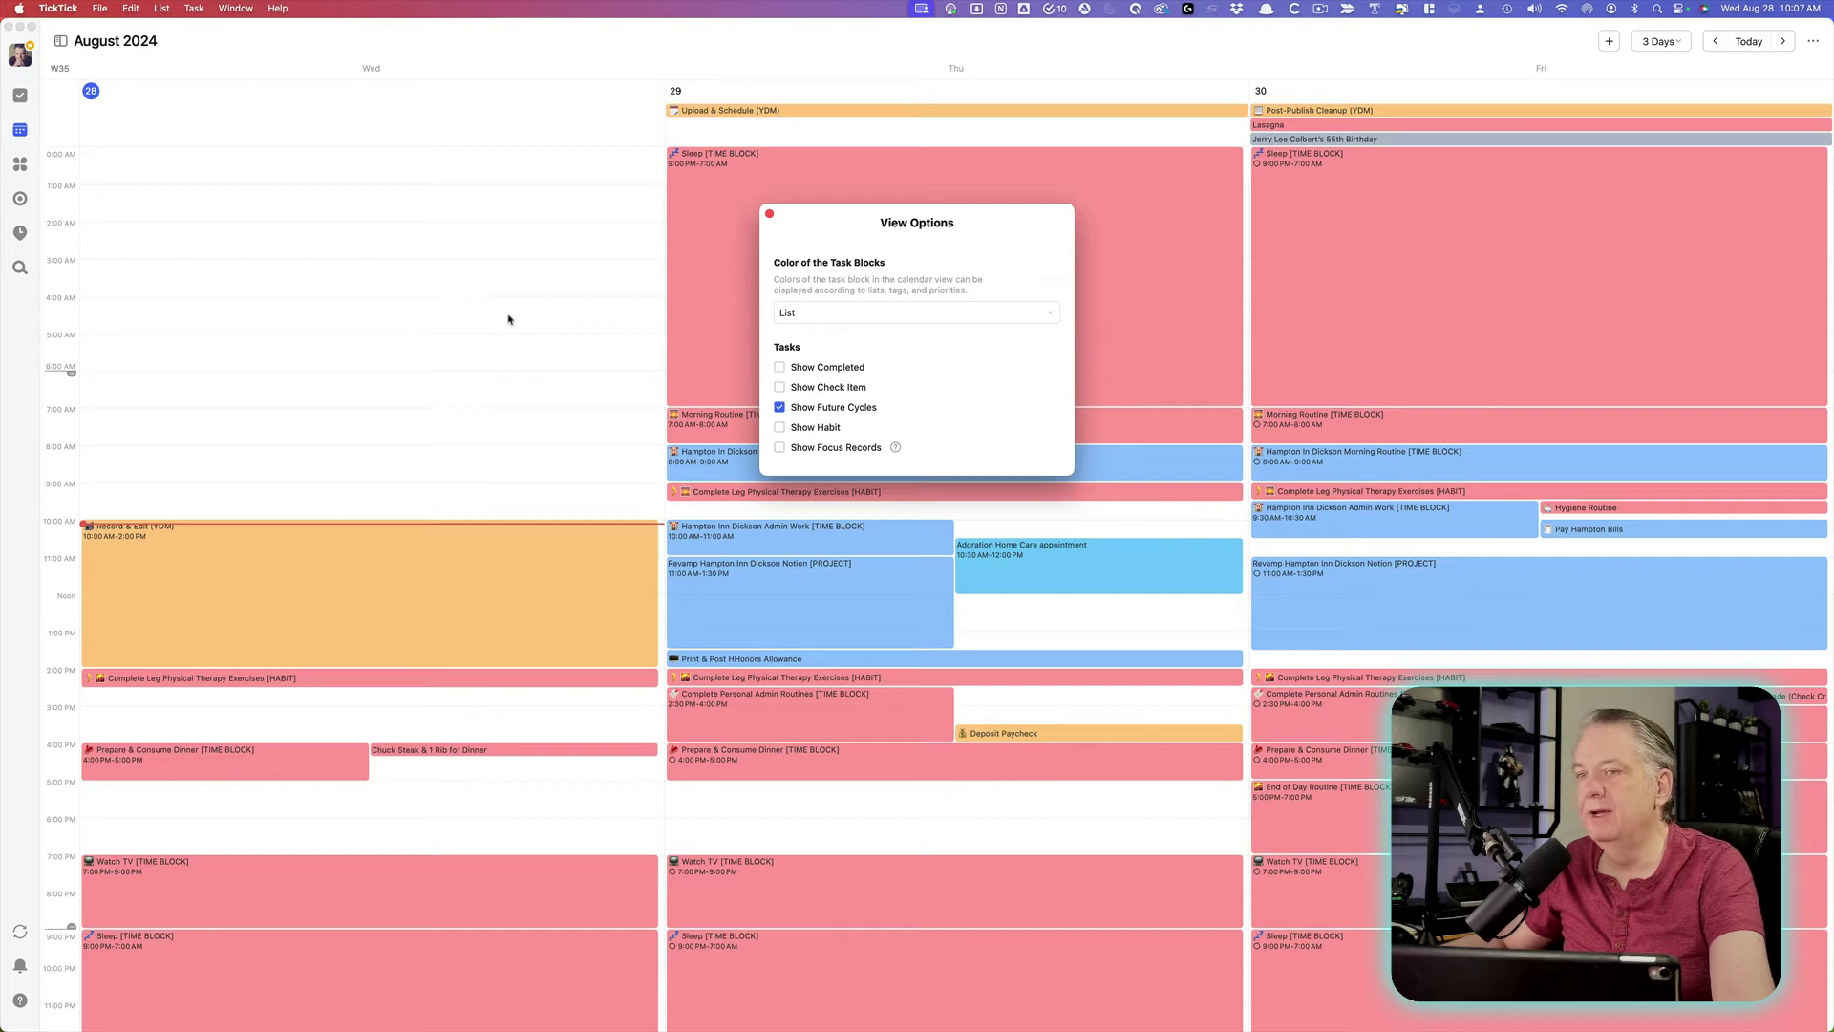
left_click(769, 213)
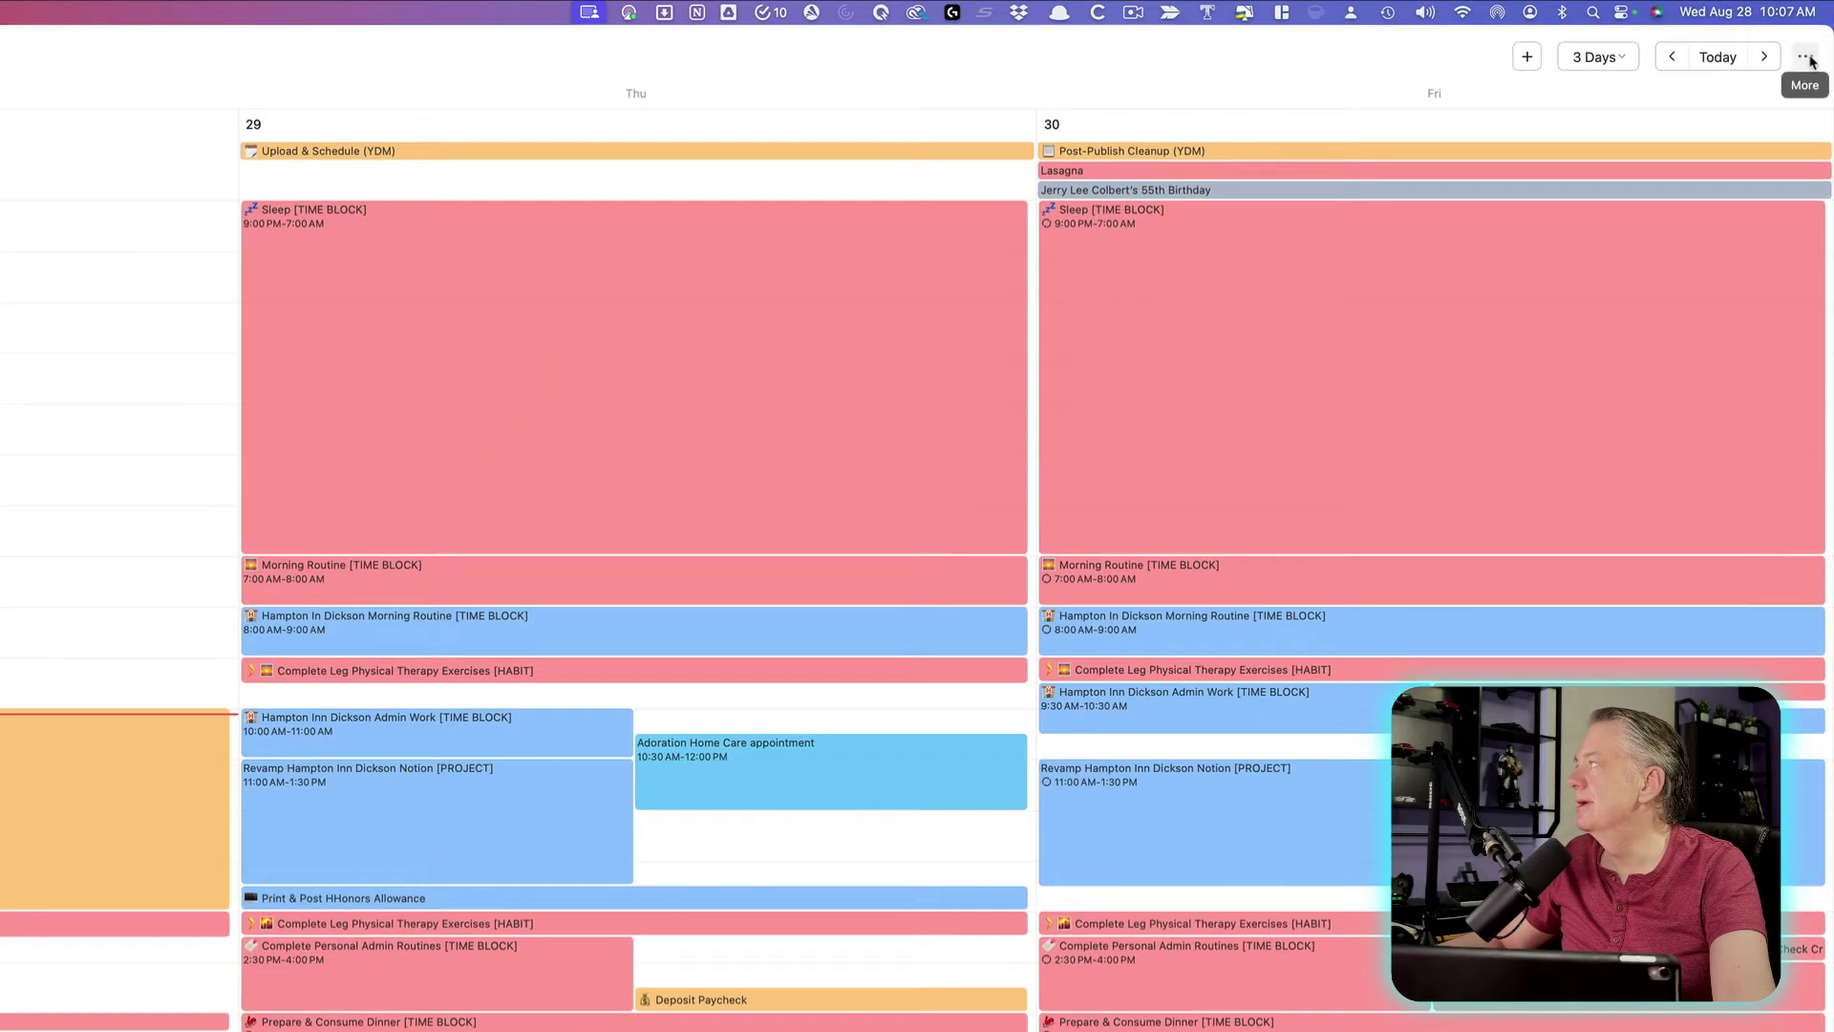
Show the Arrange tasks view alongside the 3-day calendar
left_click(1808, 51)
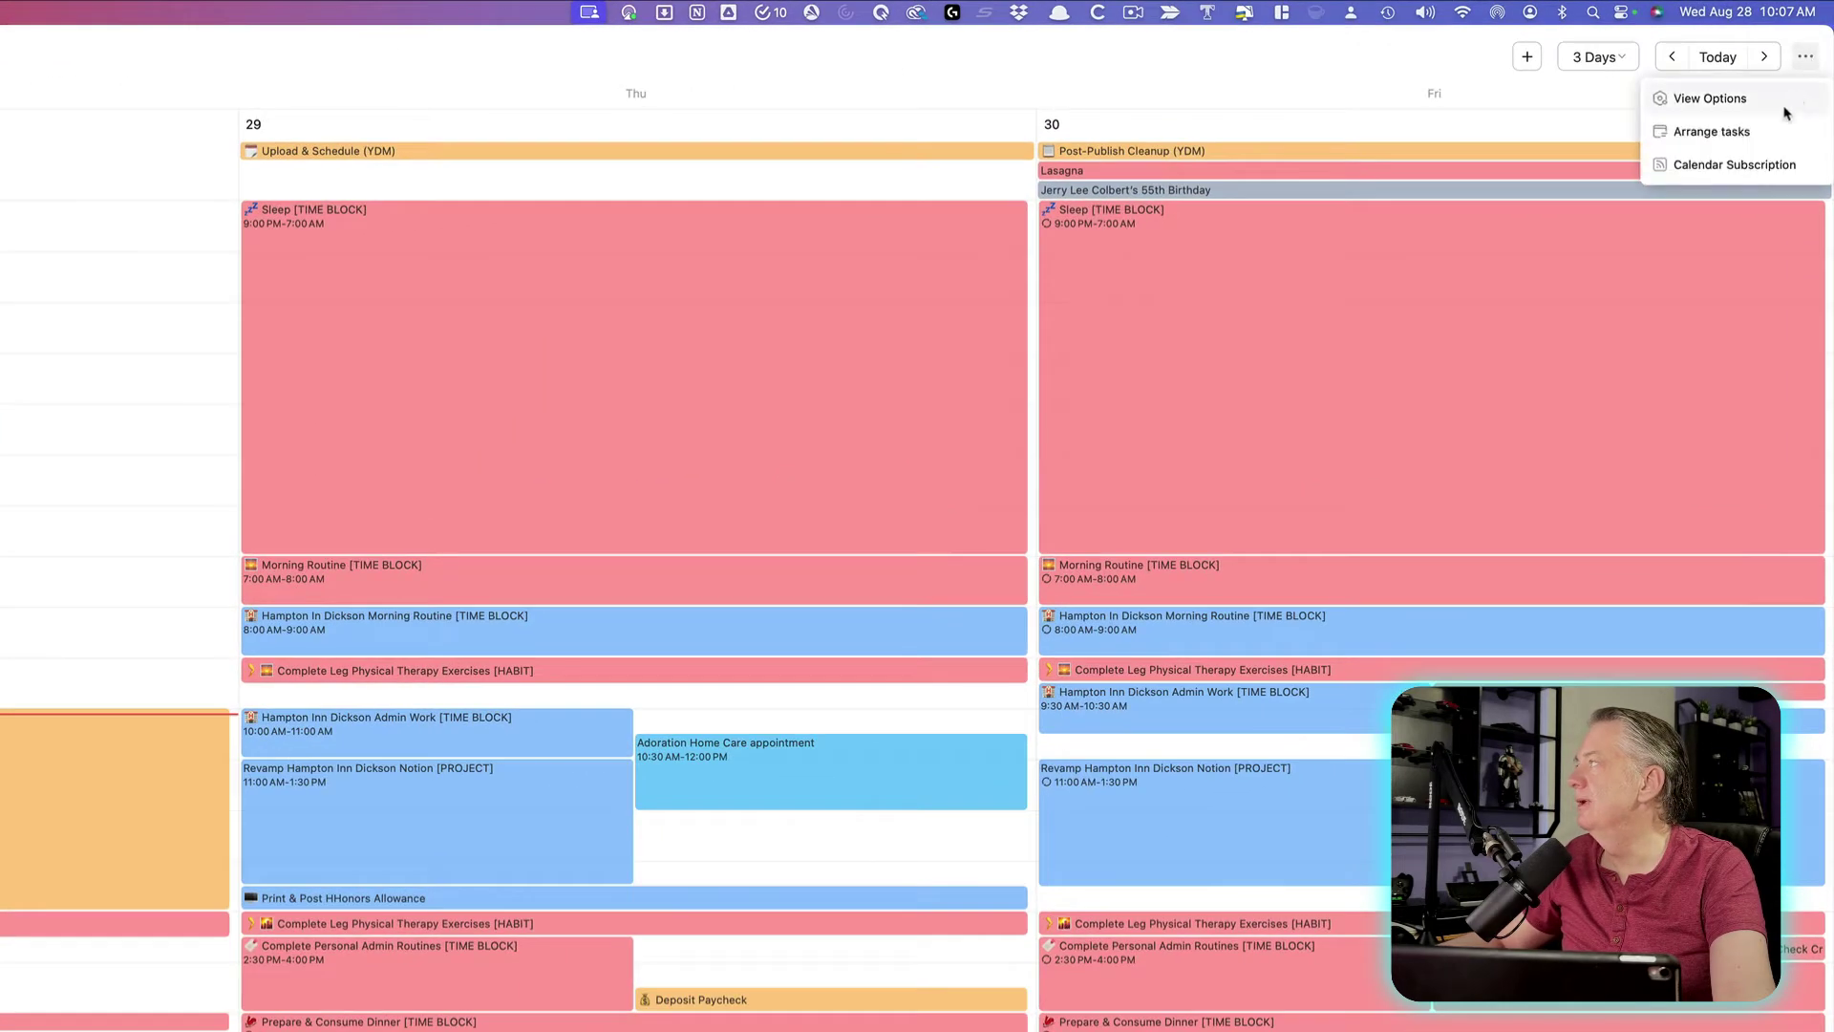
left_click(1737, 138)
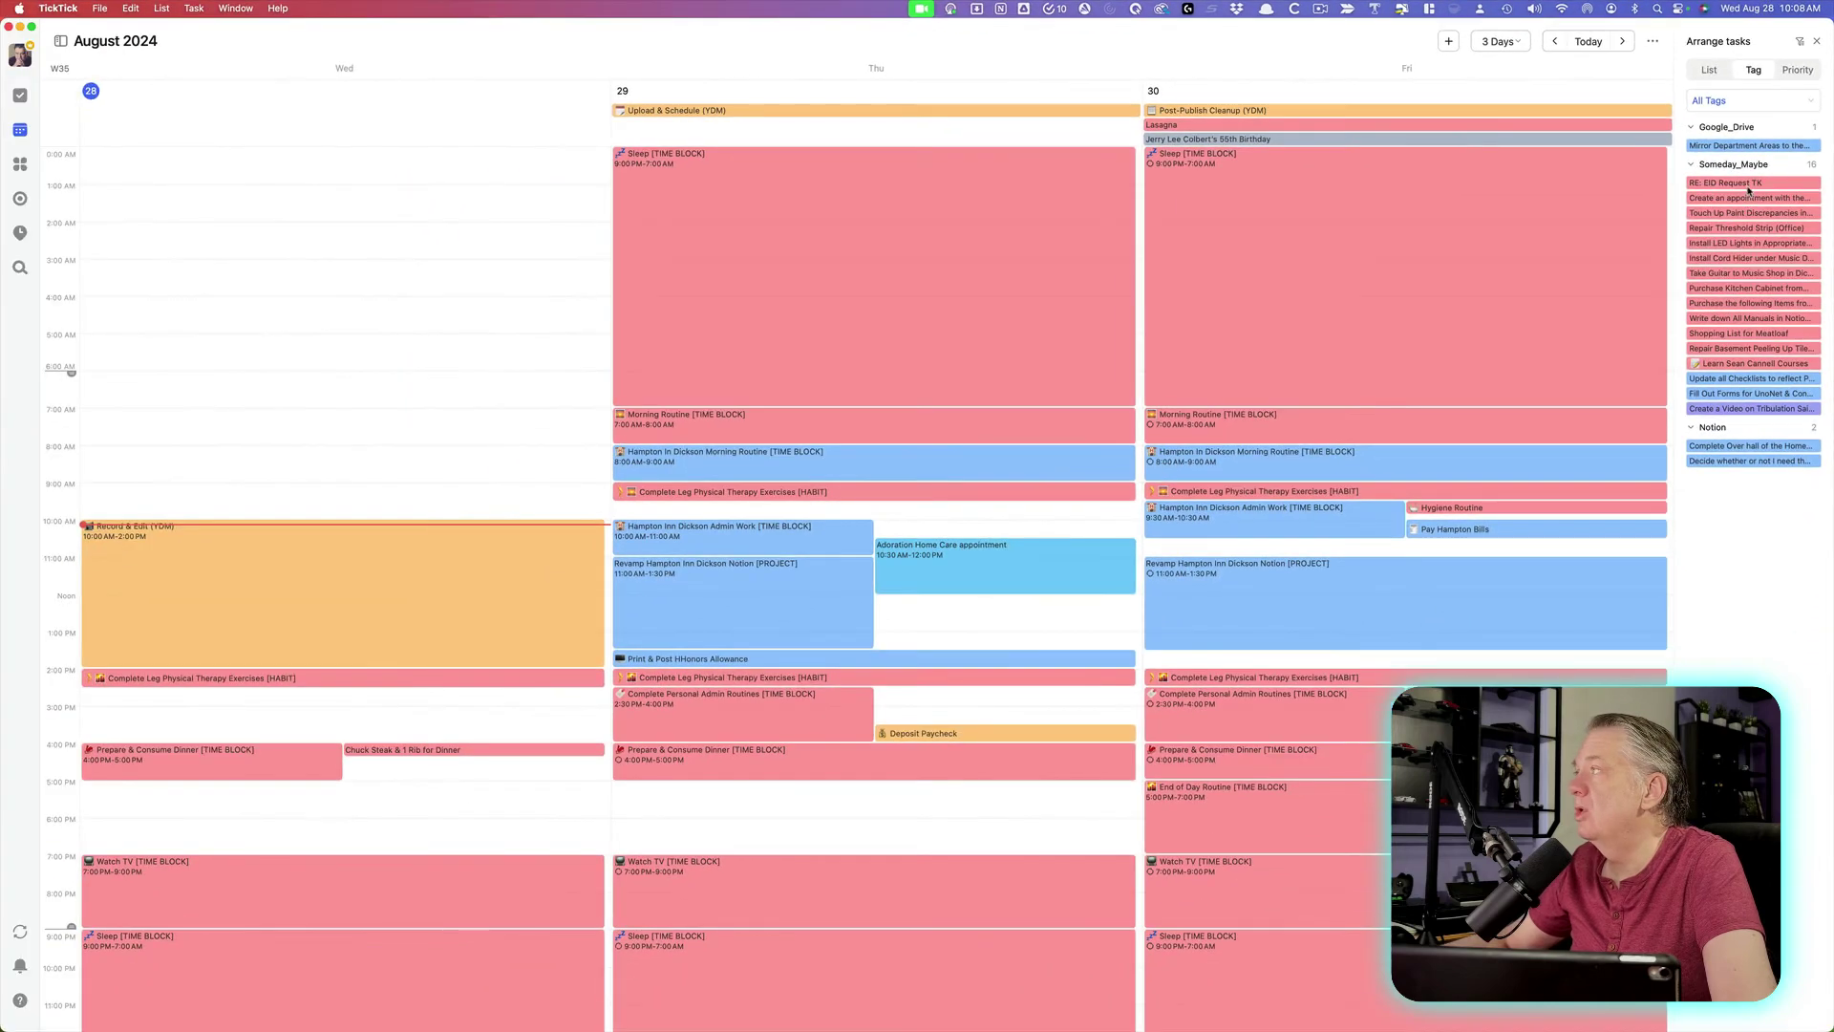
Compare the List, Tag and Priority groupings of the Arrange tasks view, ending on Tag
left_click_drag(1743, 146, 390, 494)
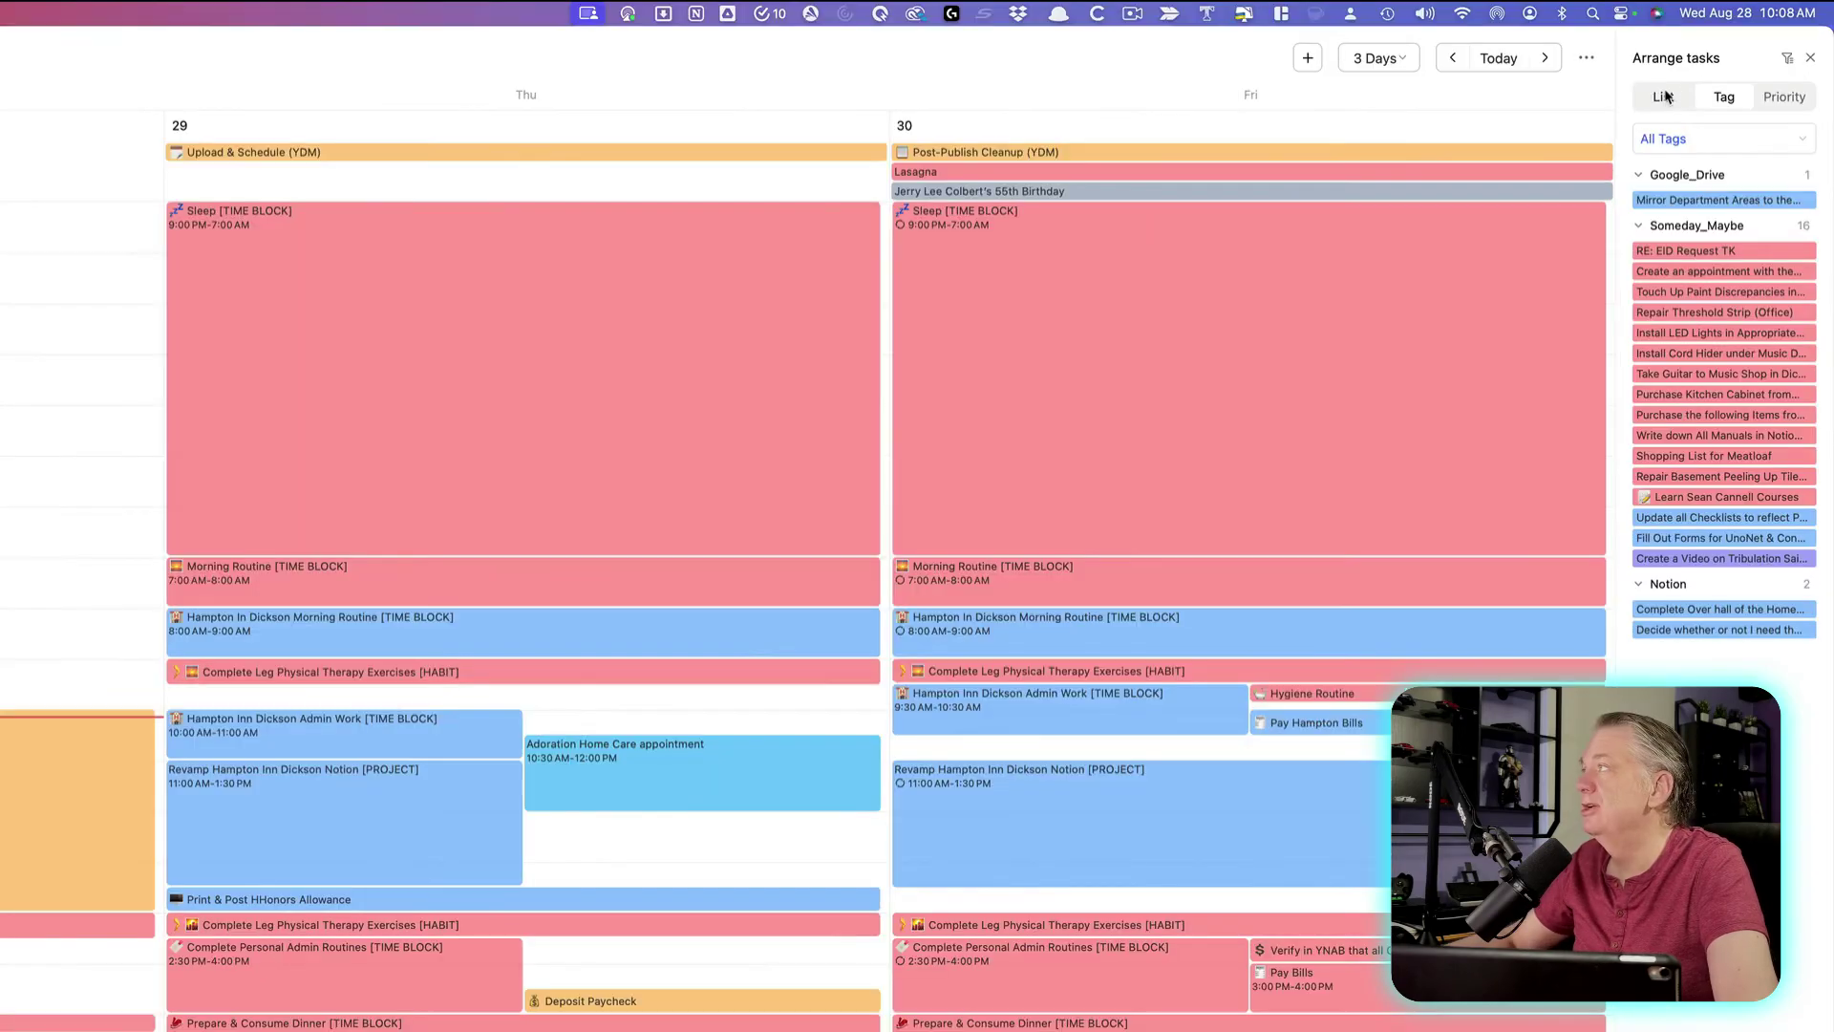
left_click(1713, 70)
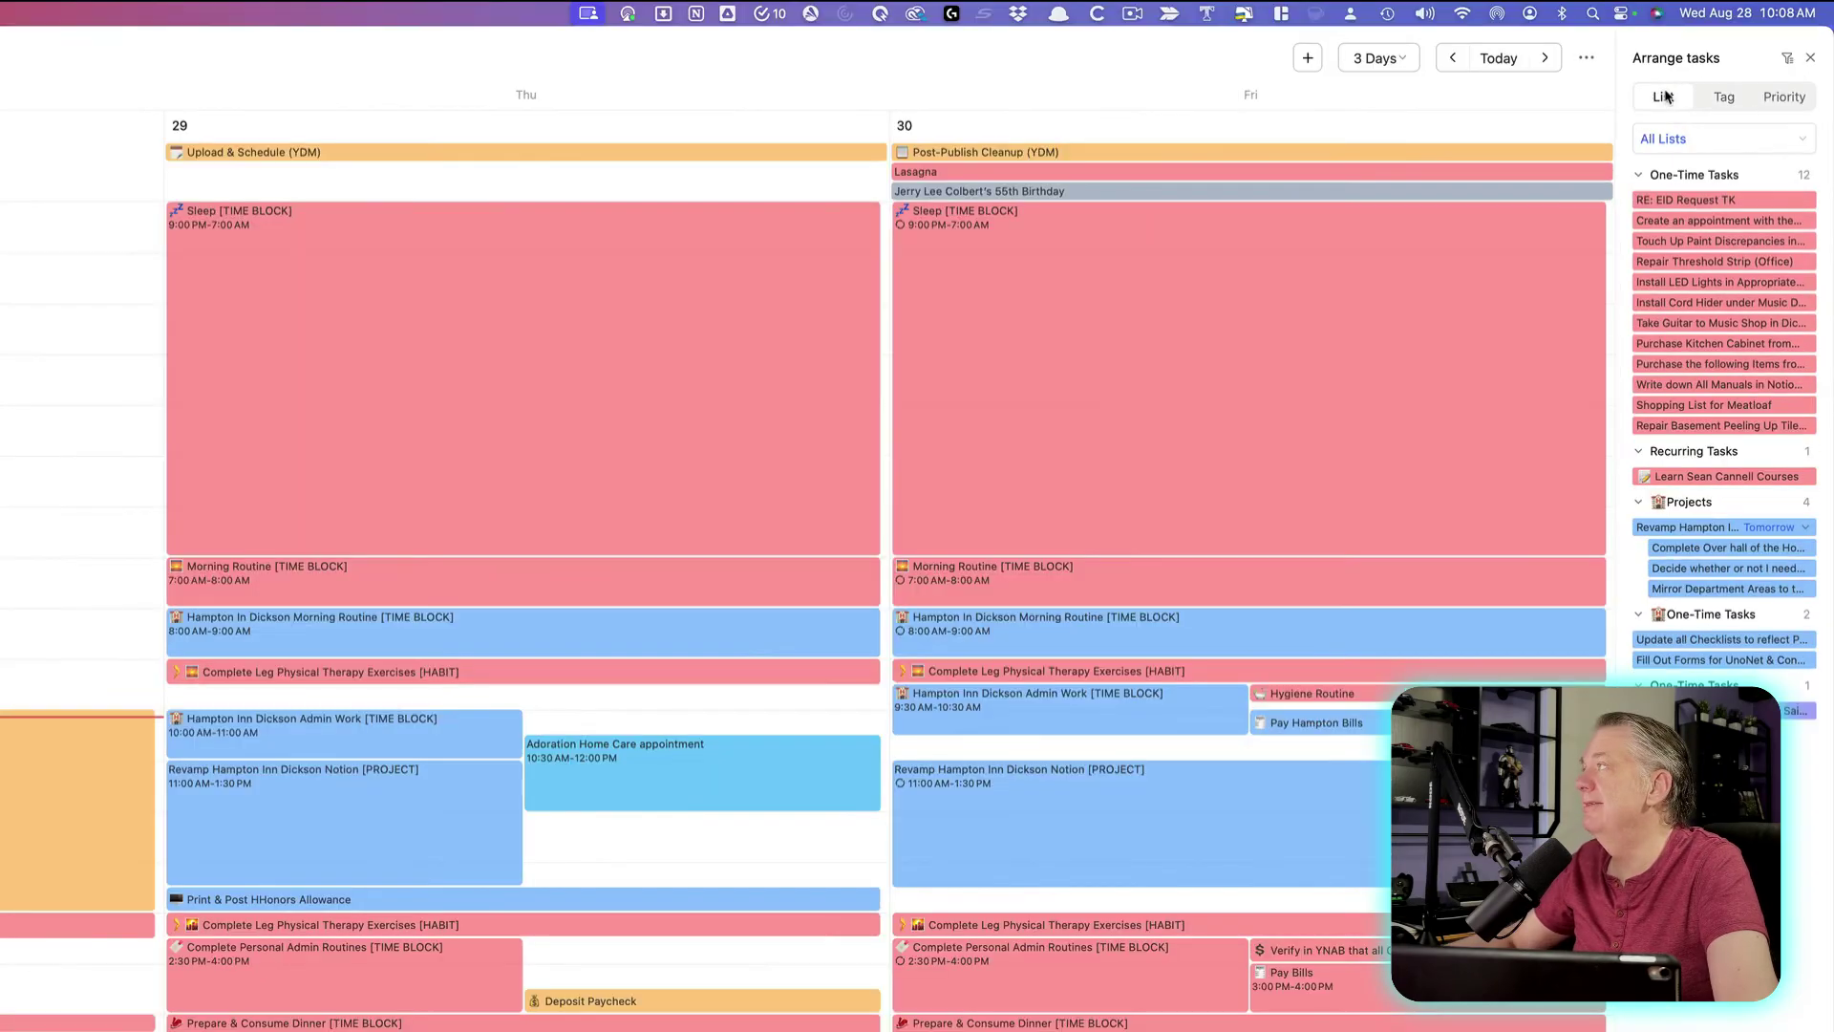
left_click(1724, 97)
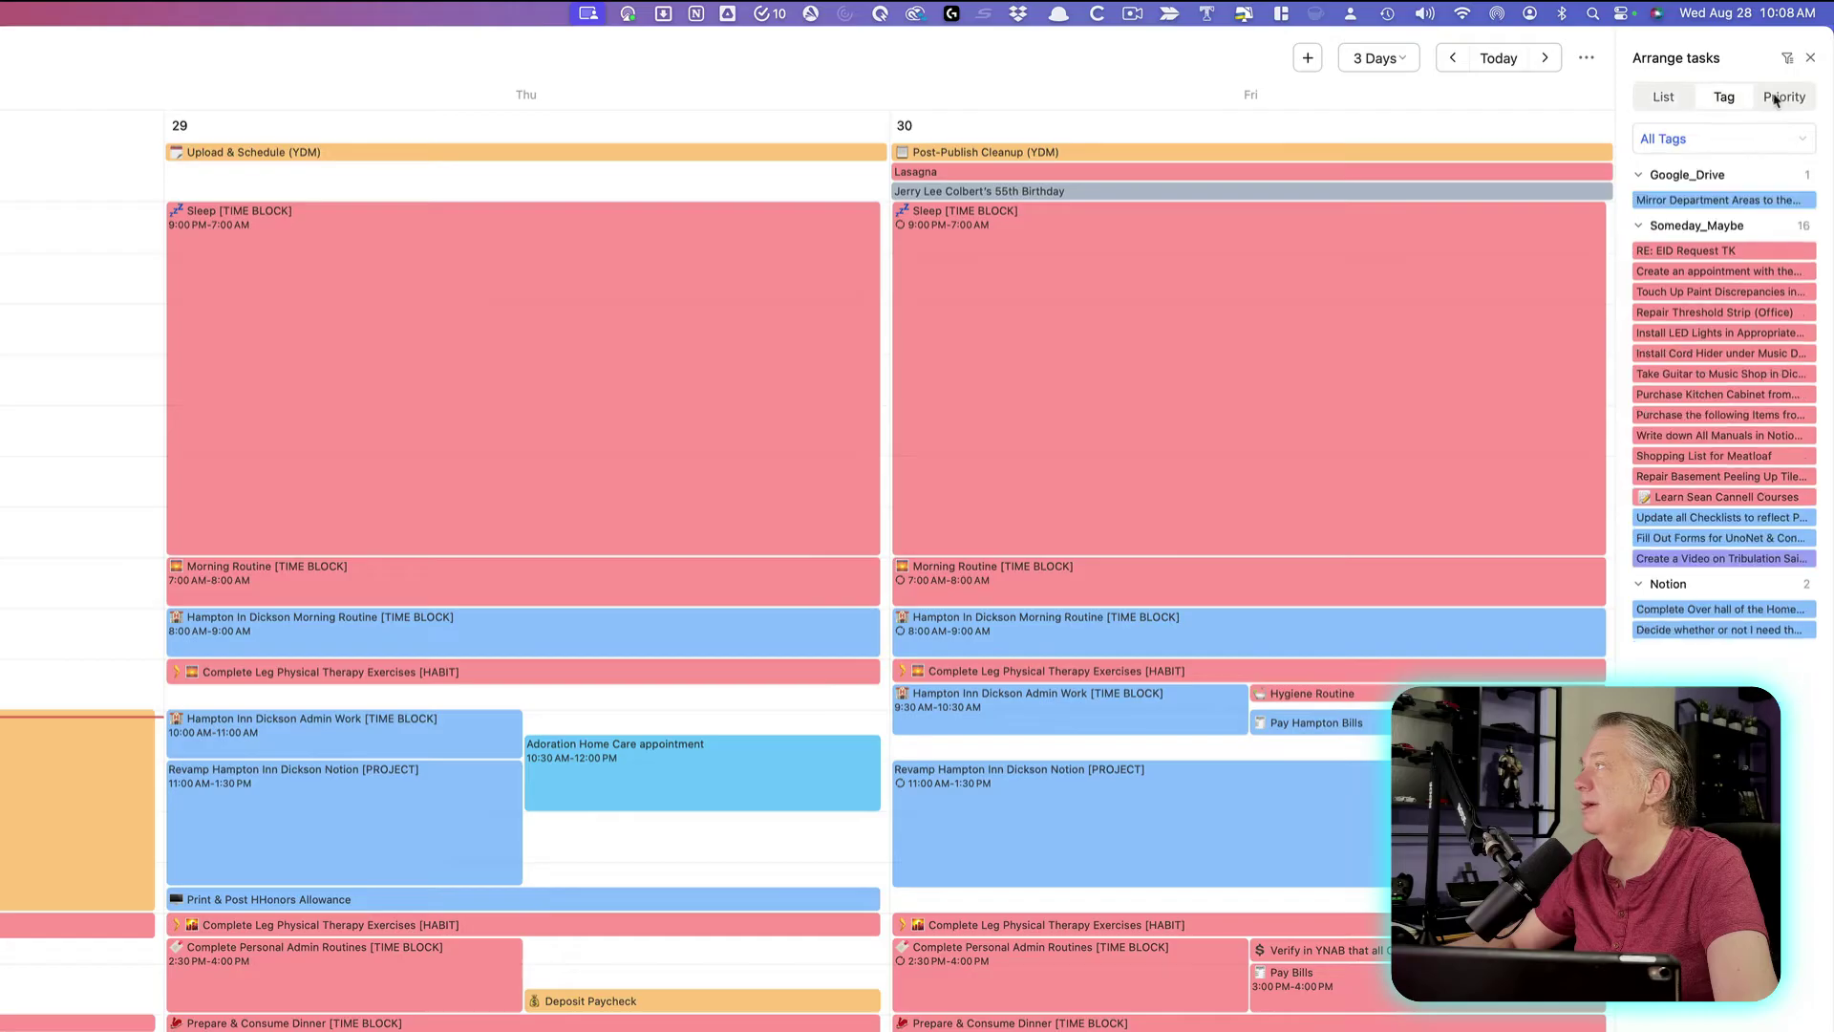
left_click(1781, 99)
left_click(1721, 97)
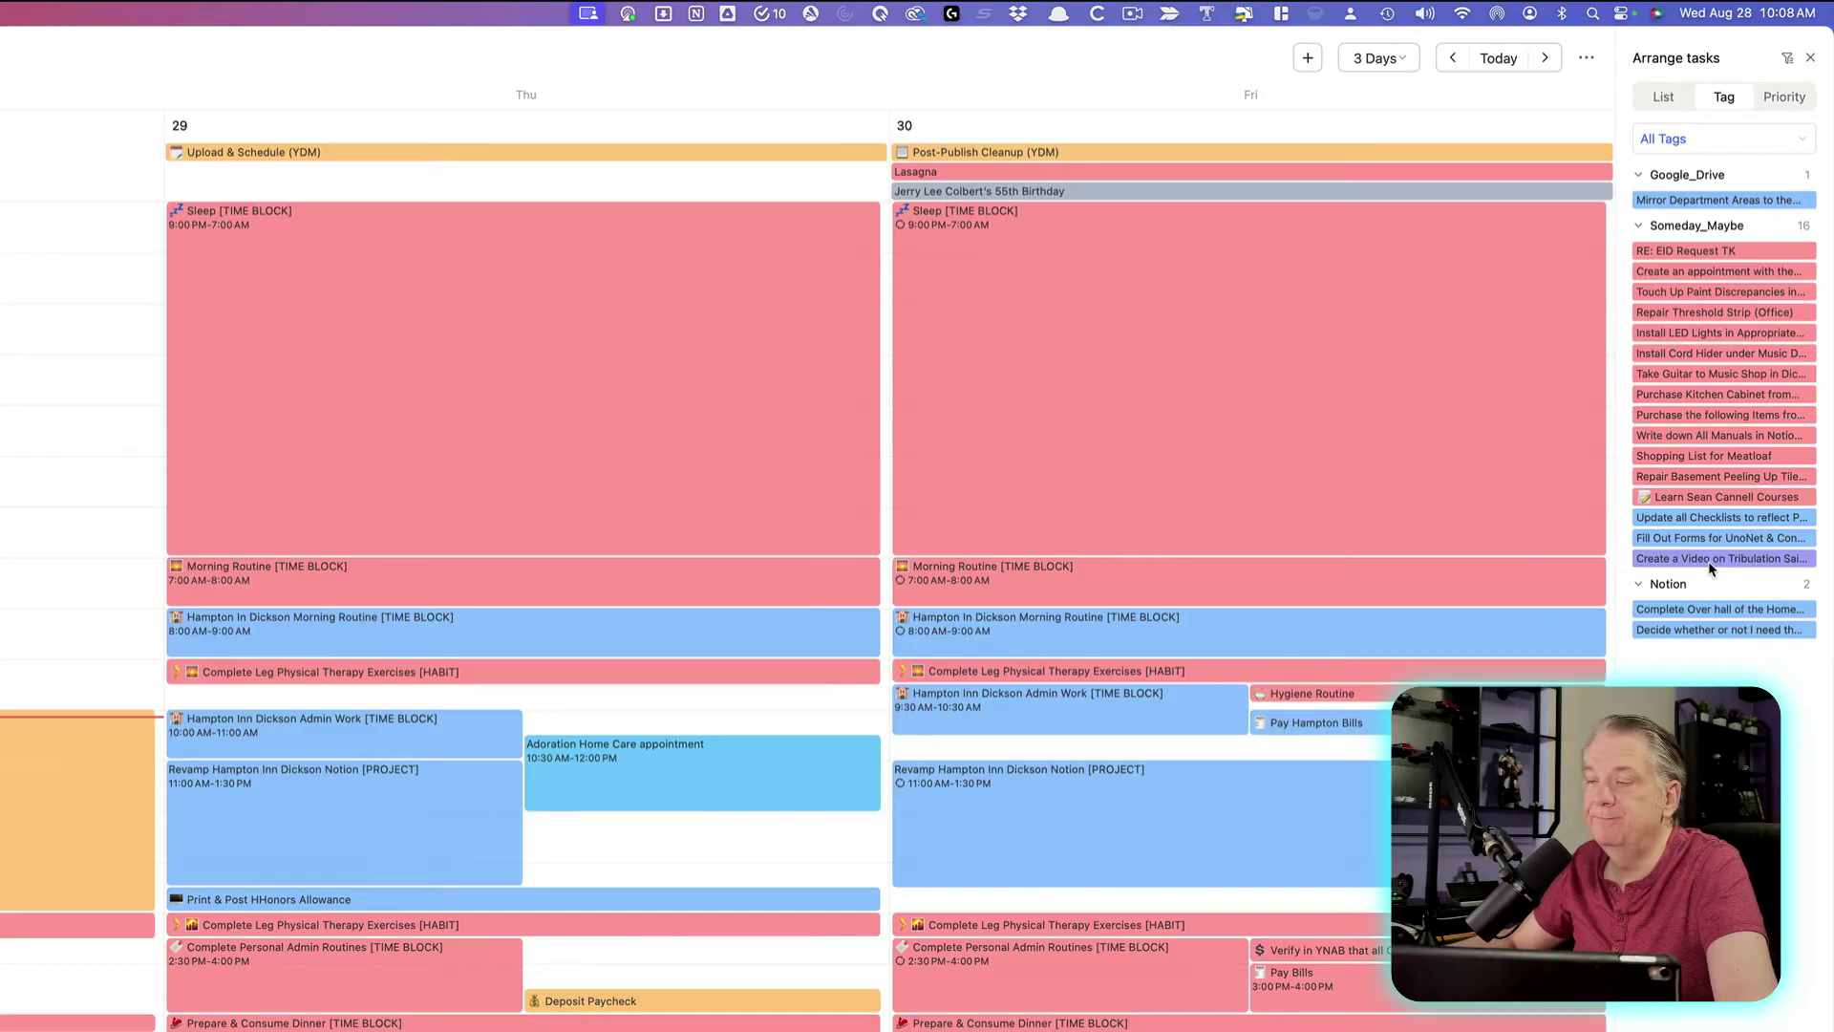
left_click(1672, 95)
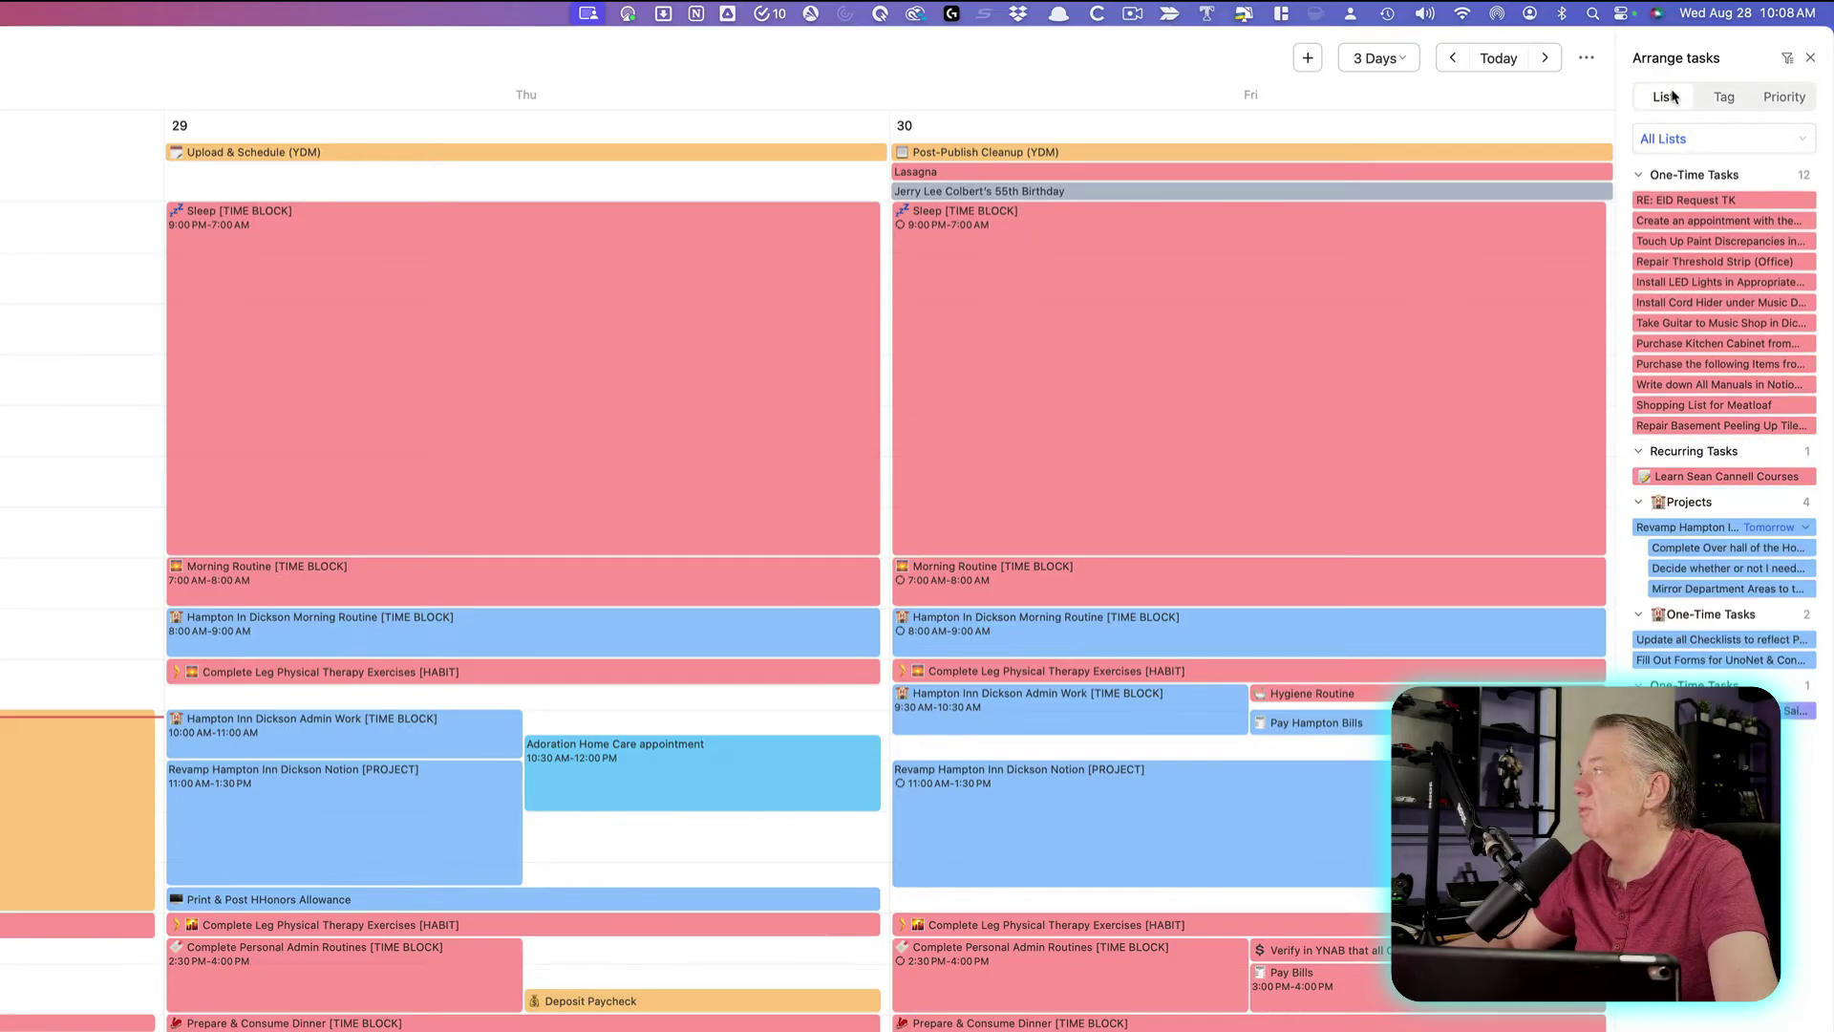
left_click(1724, 96)
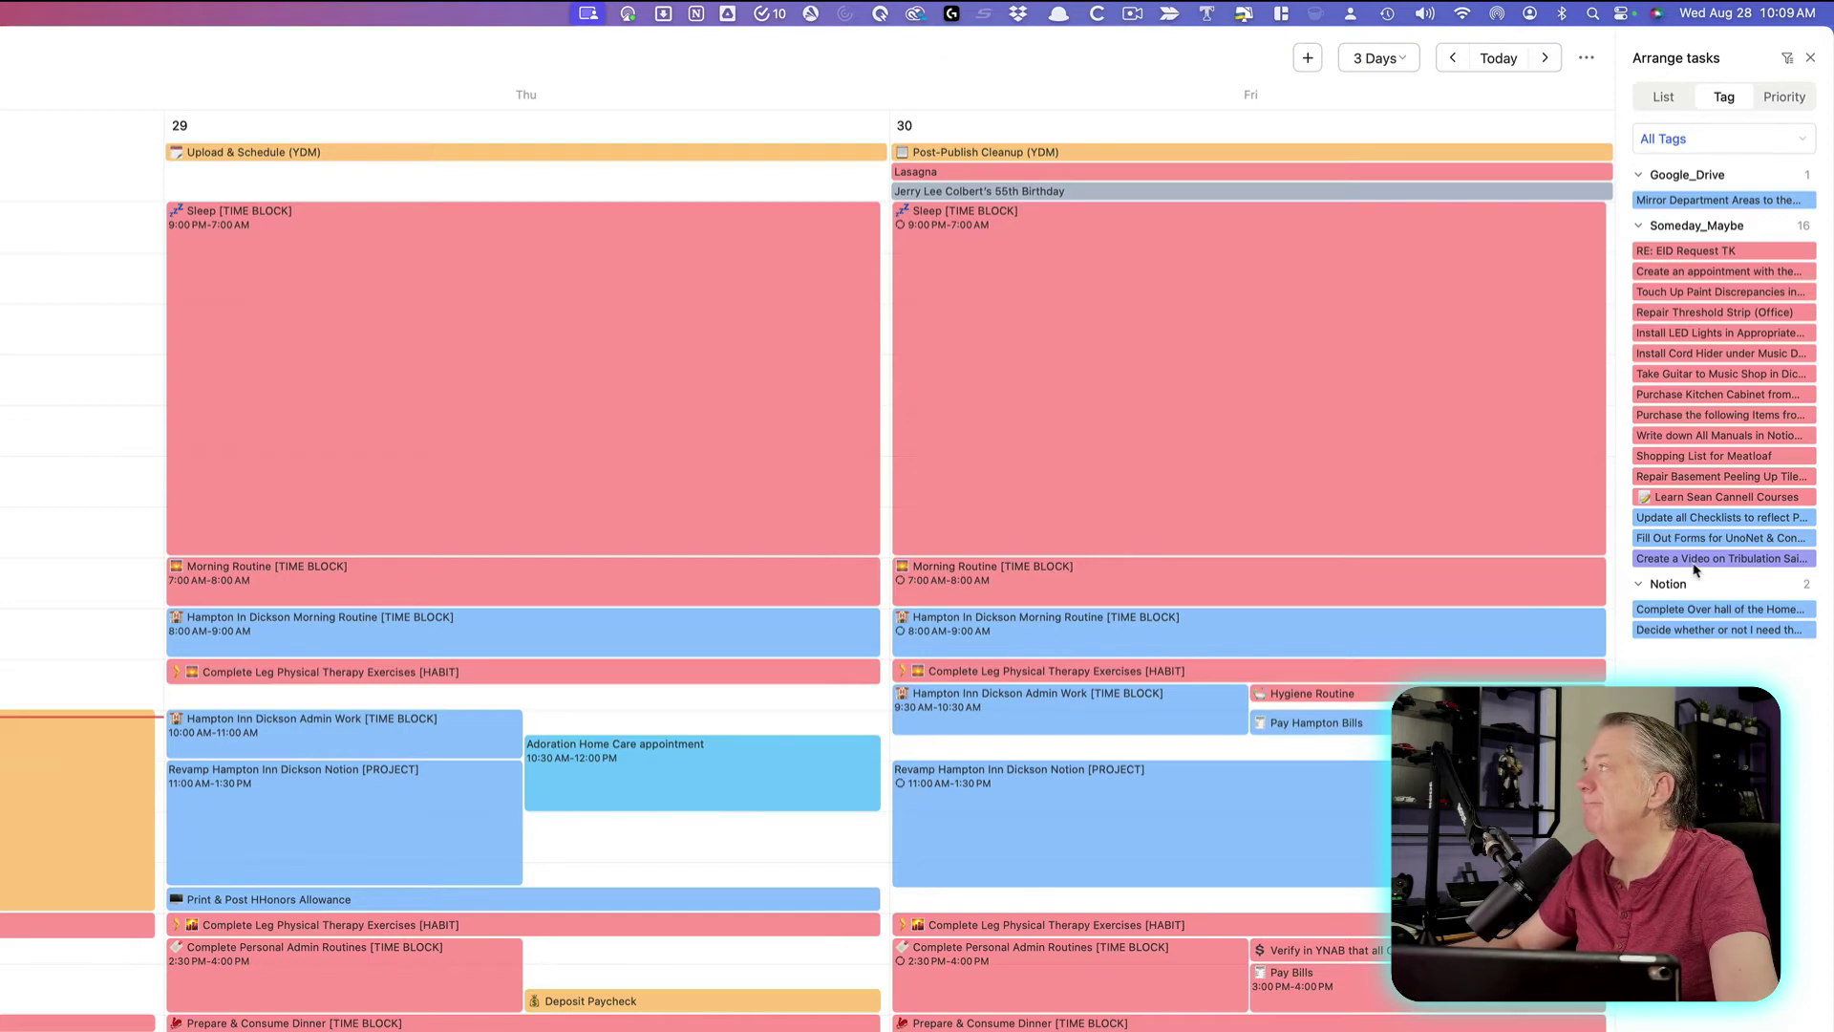
Filter the Arrange tasks view by Overdue, restore No Date and review the remaining filter options
left_click(1787, 58)
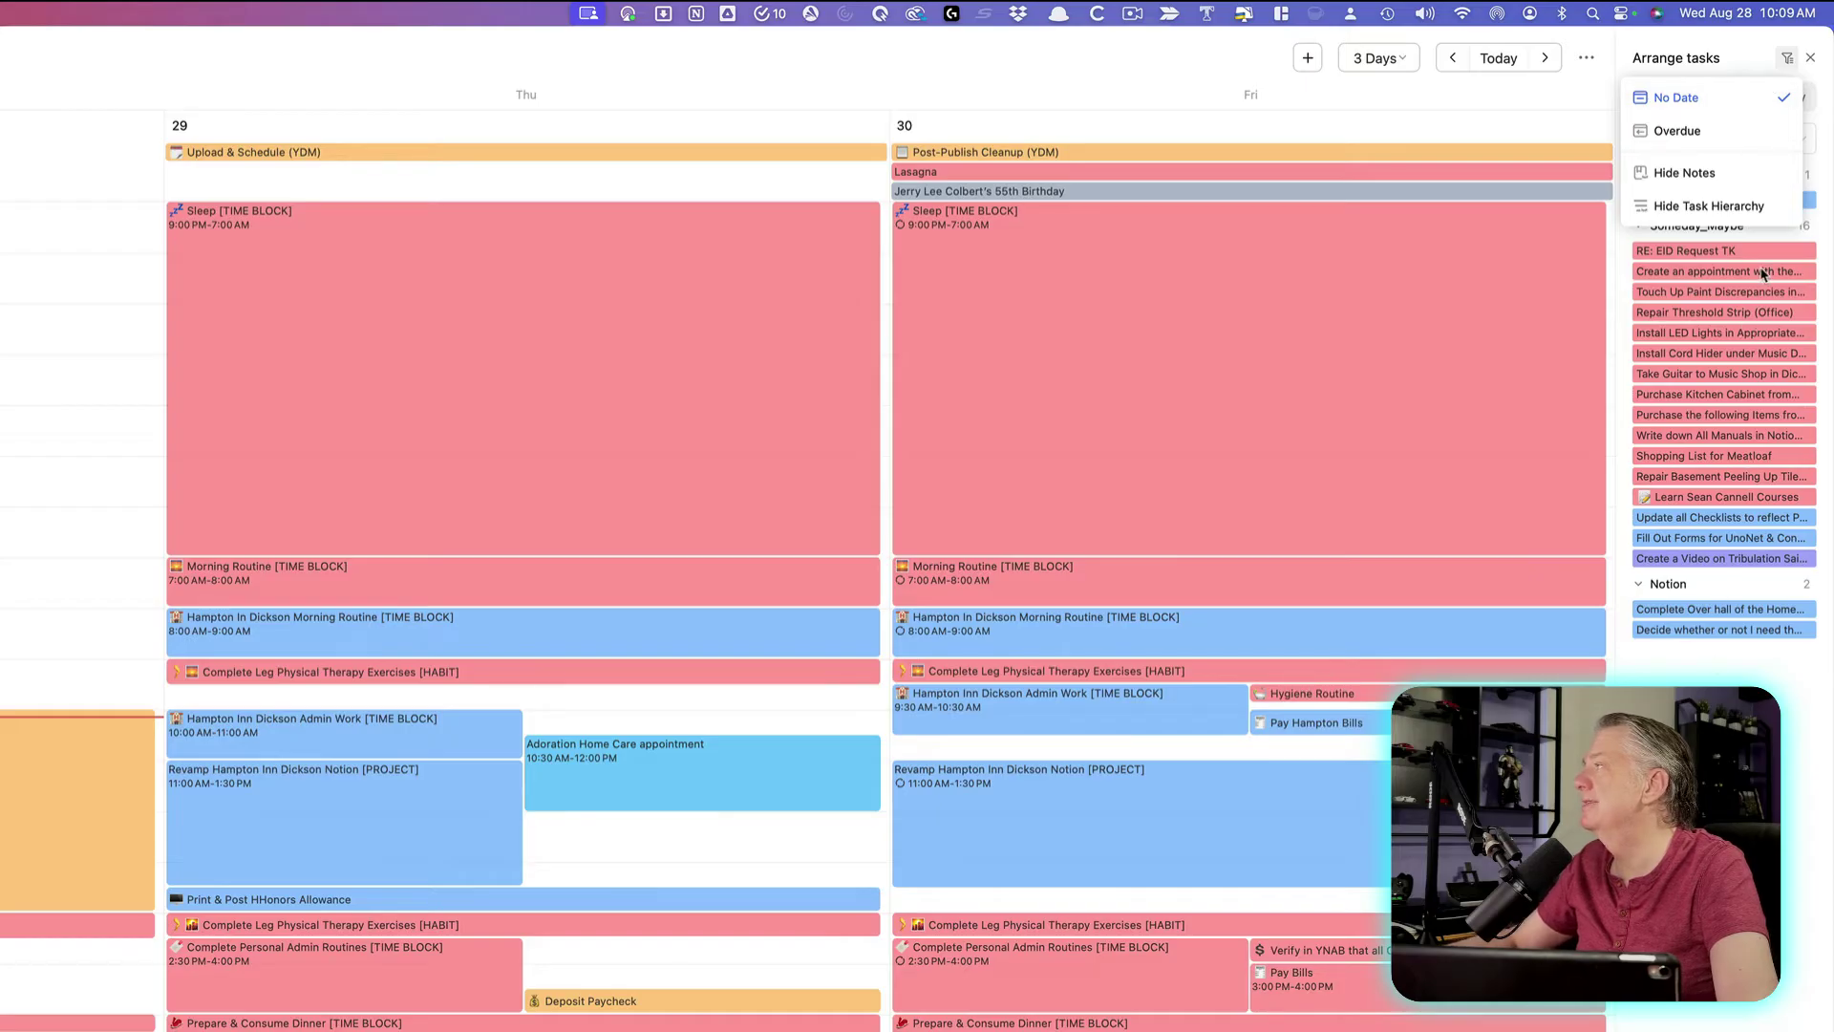
left_click(1701, 138)
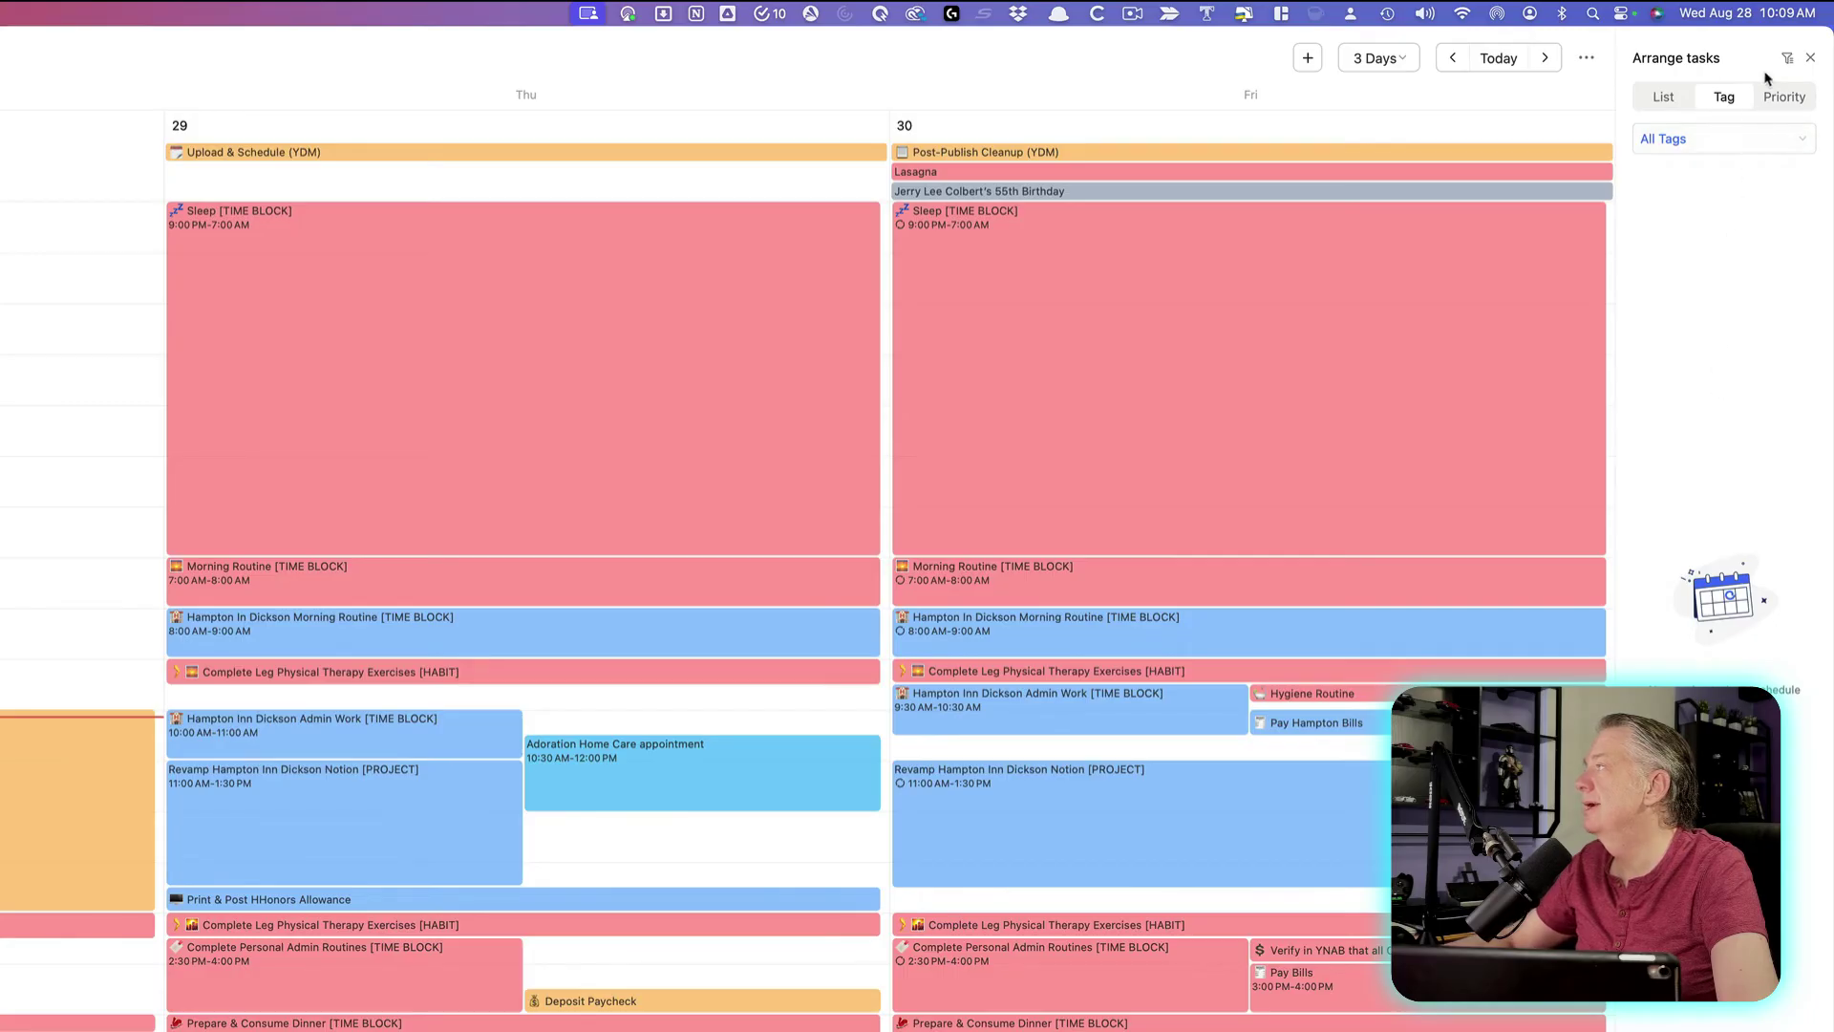
left_click(1787, 60)
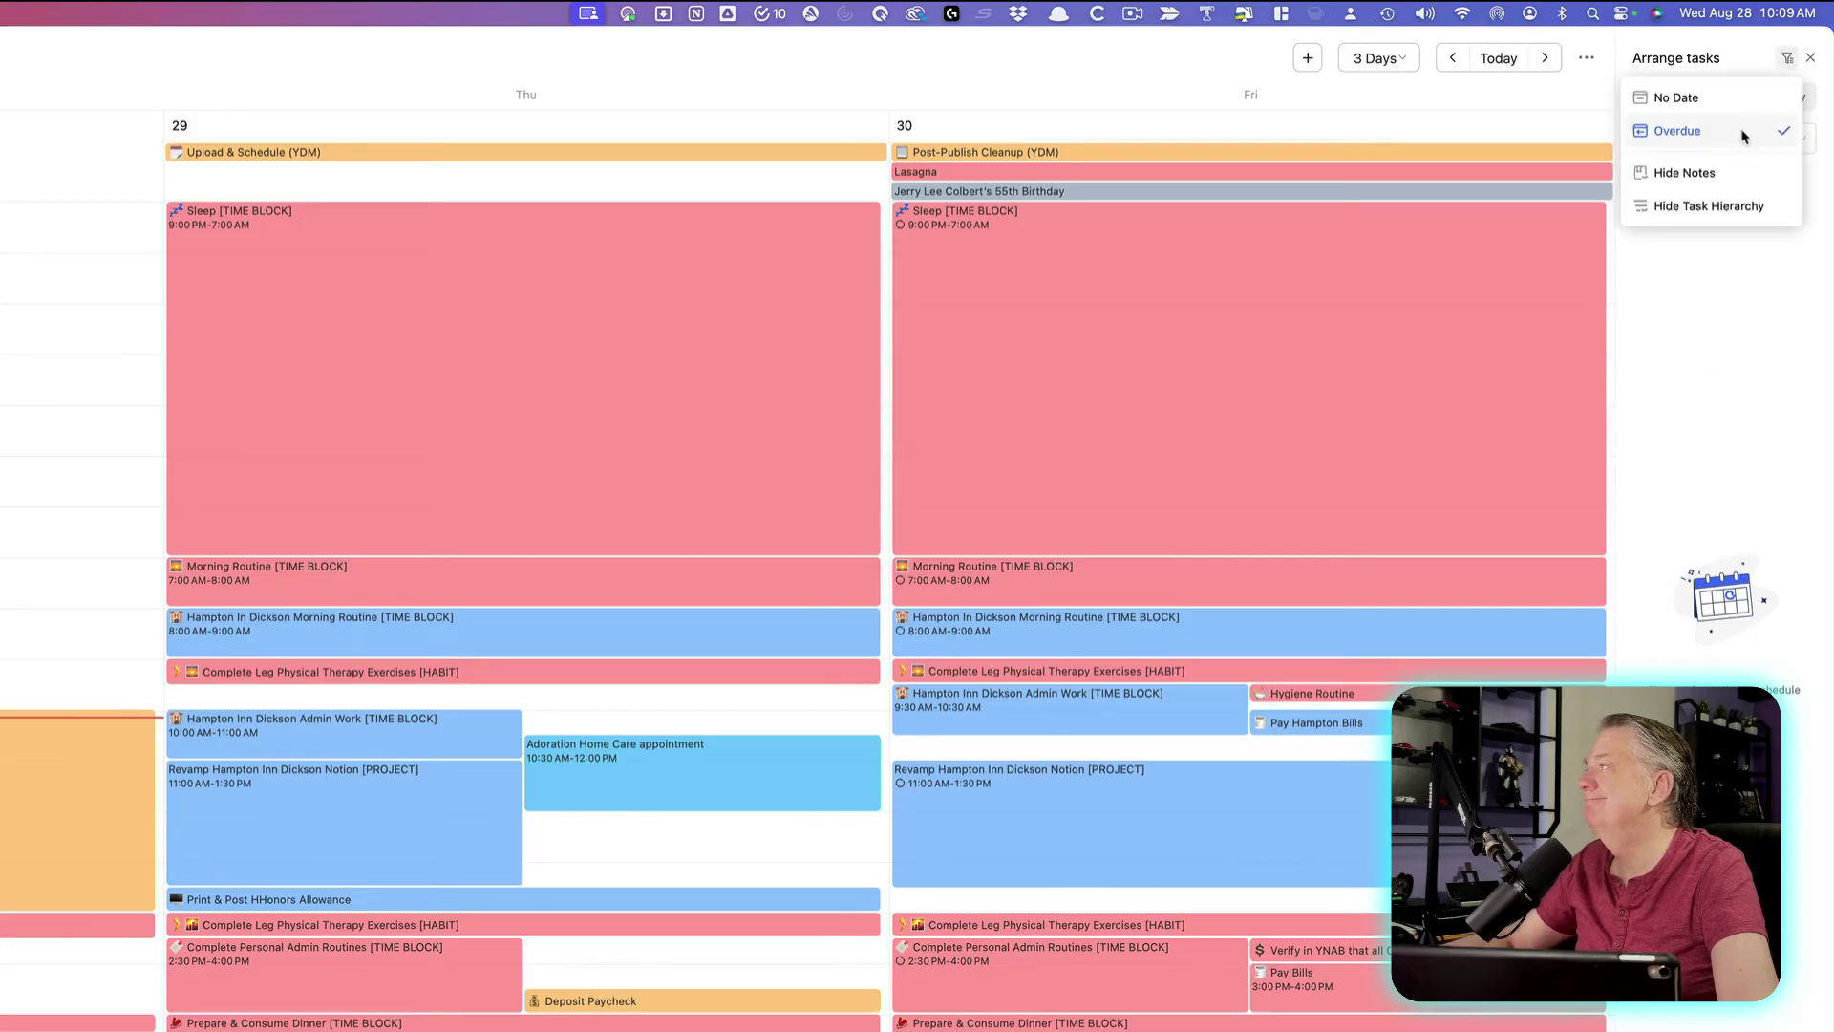
left_click(1731, 98)
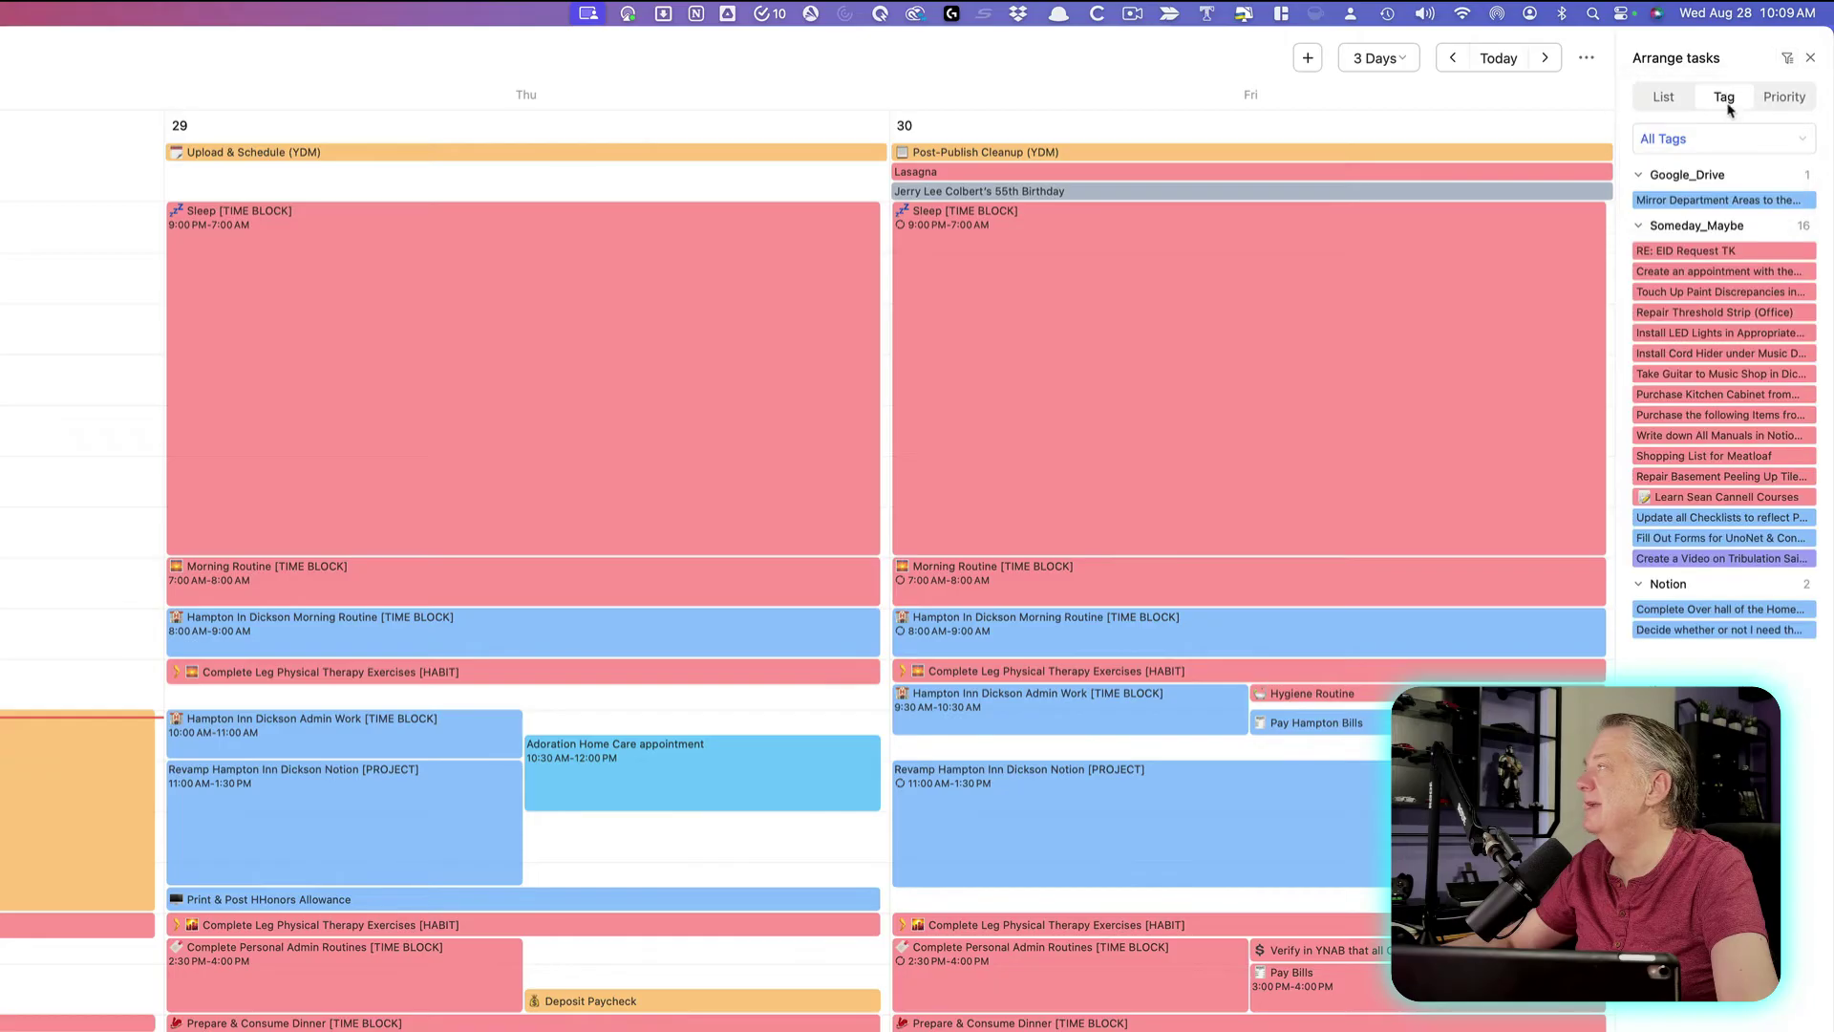
left_click(1788, 60)
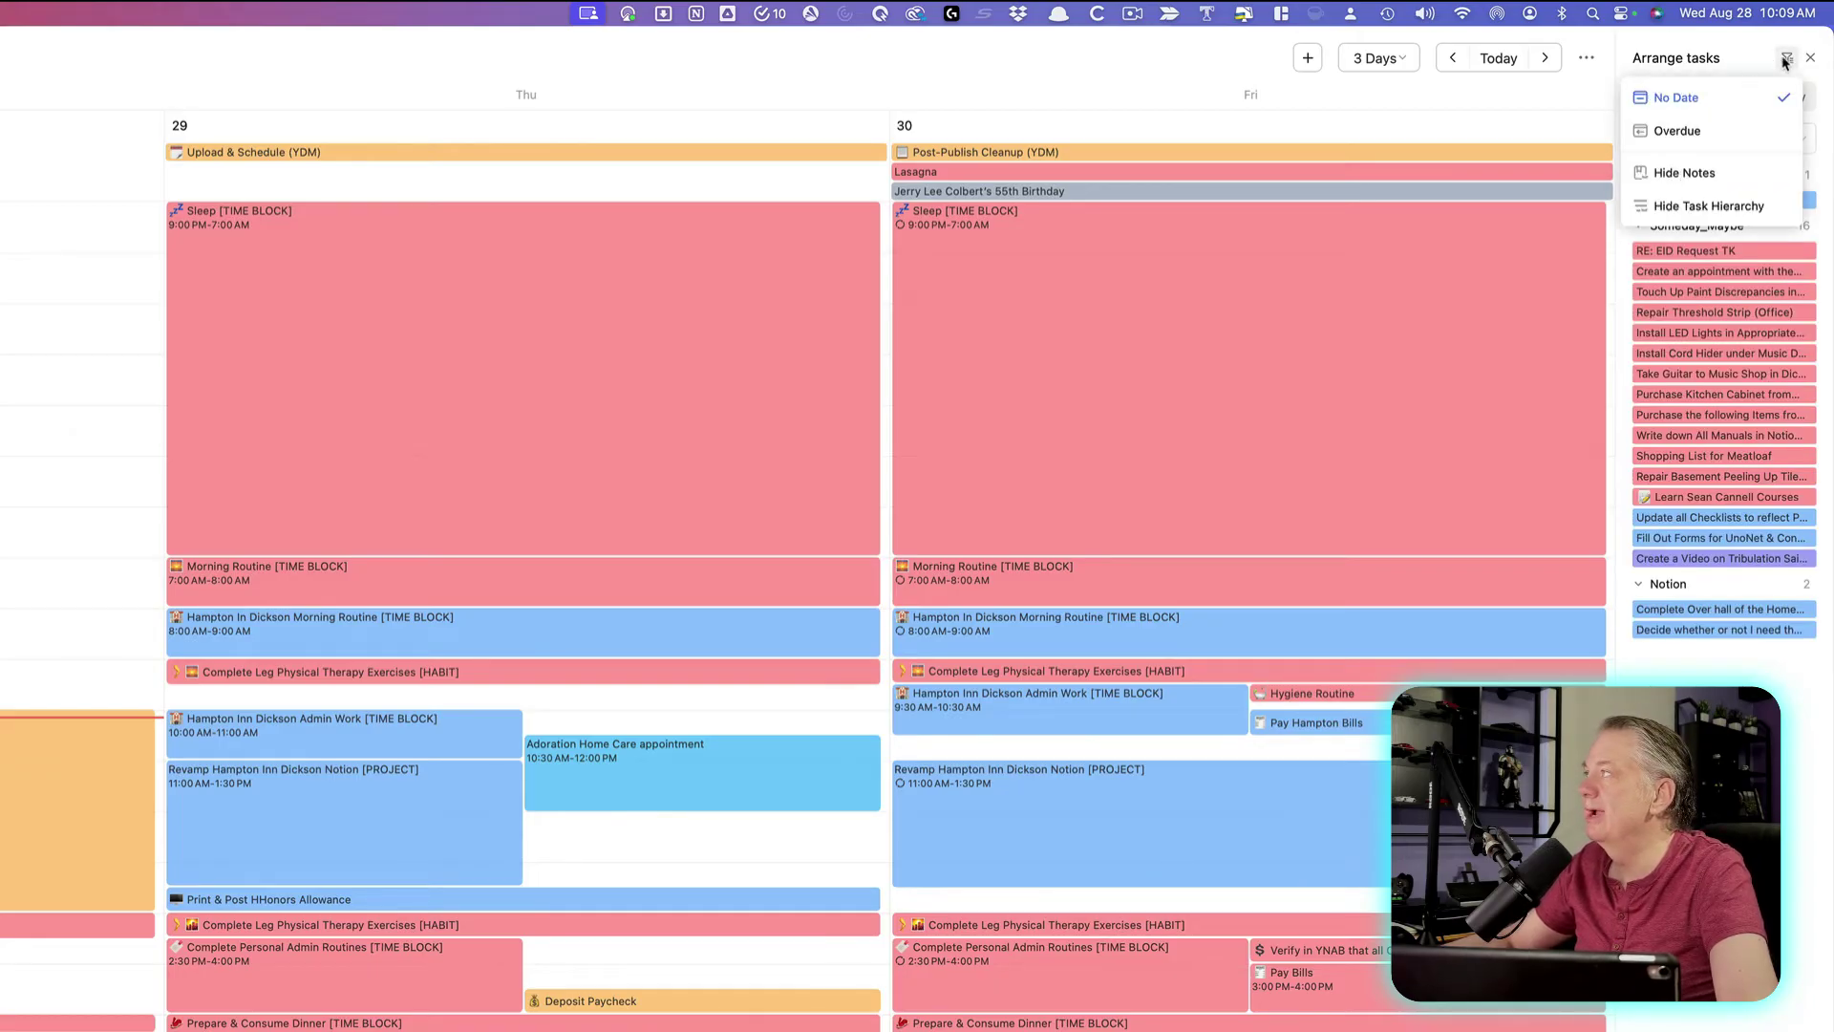
left_click(1748, 57)
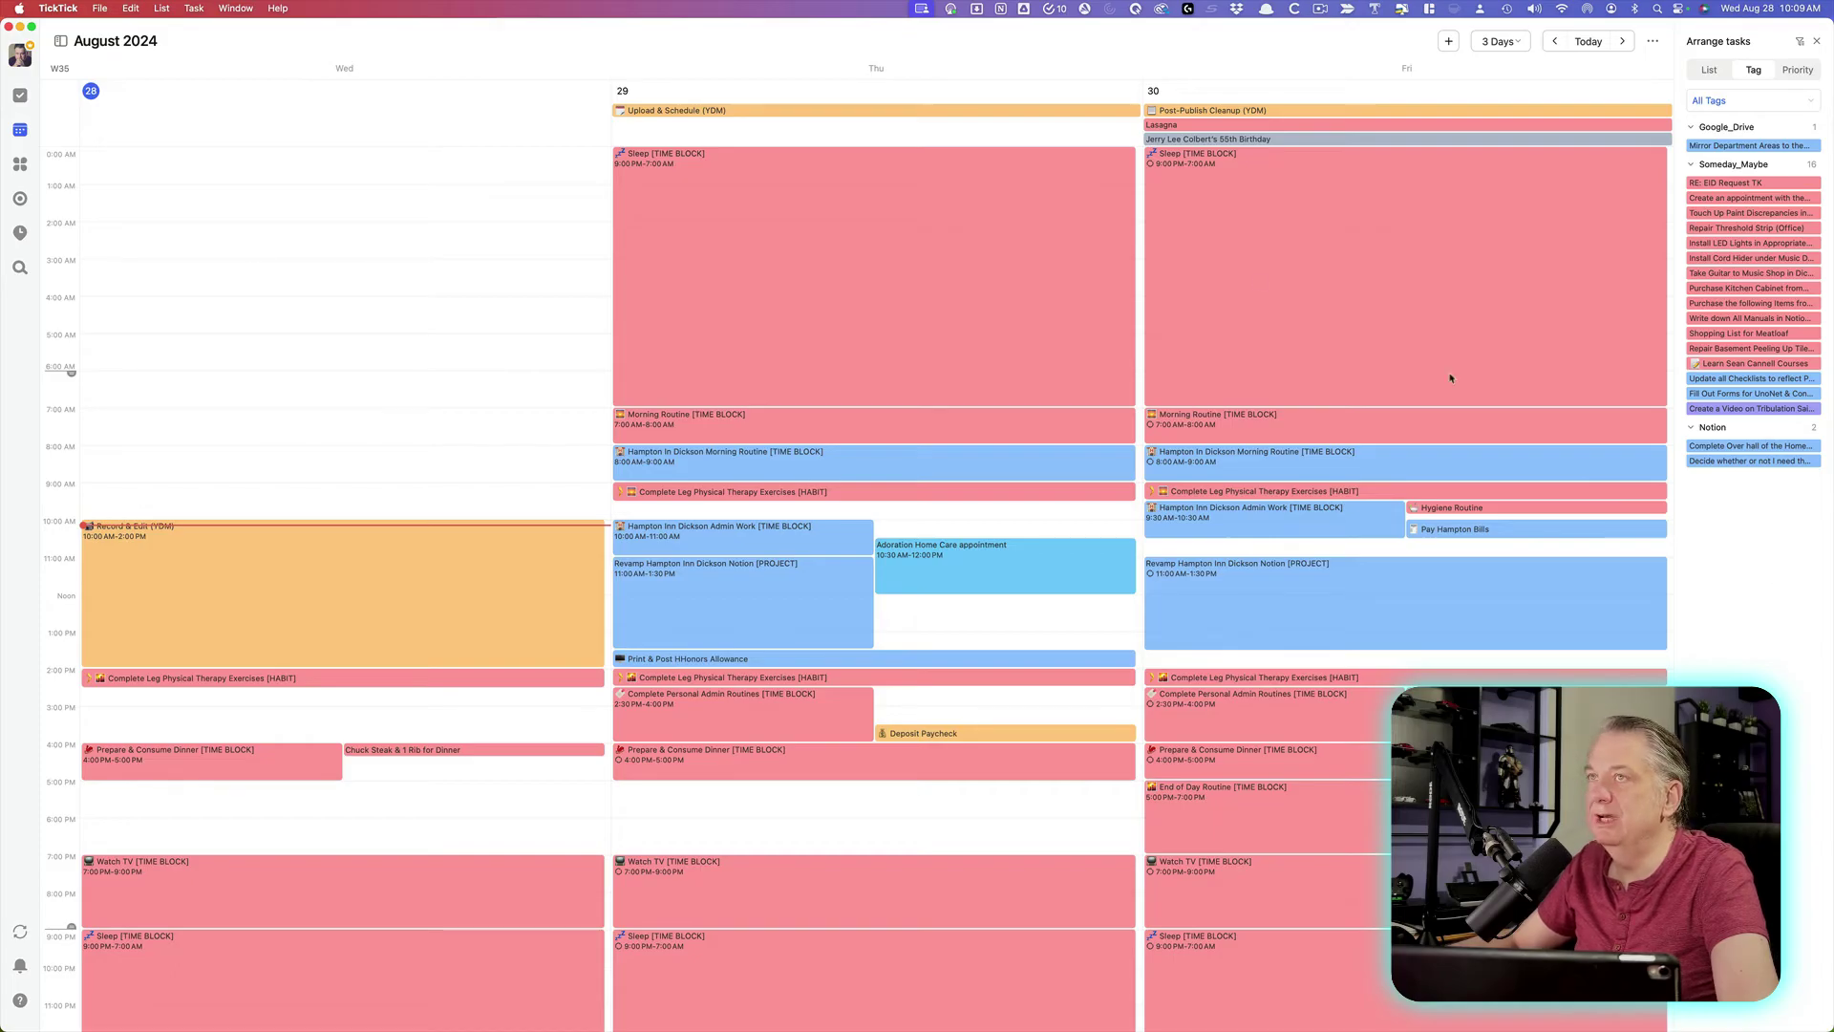
Go to the task lists and look through the Overdue, No Date Assigned, No Personal Tag, No Tags and Someday Maybe filters
left_click(20, 96)
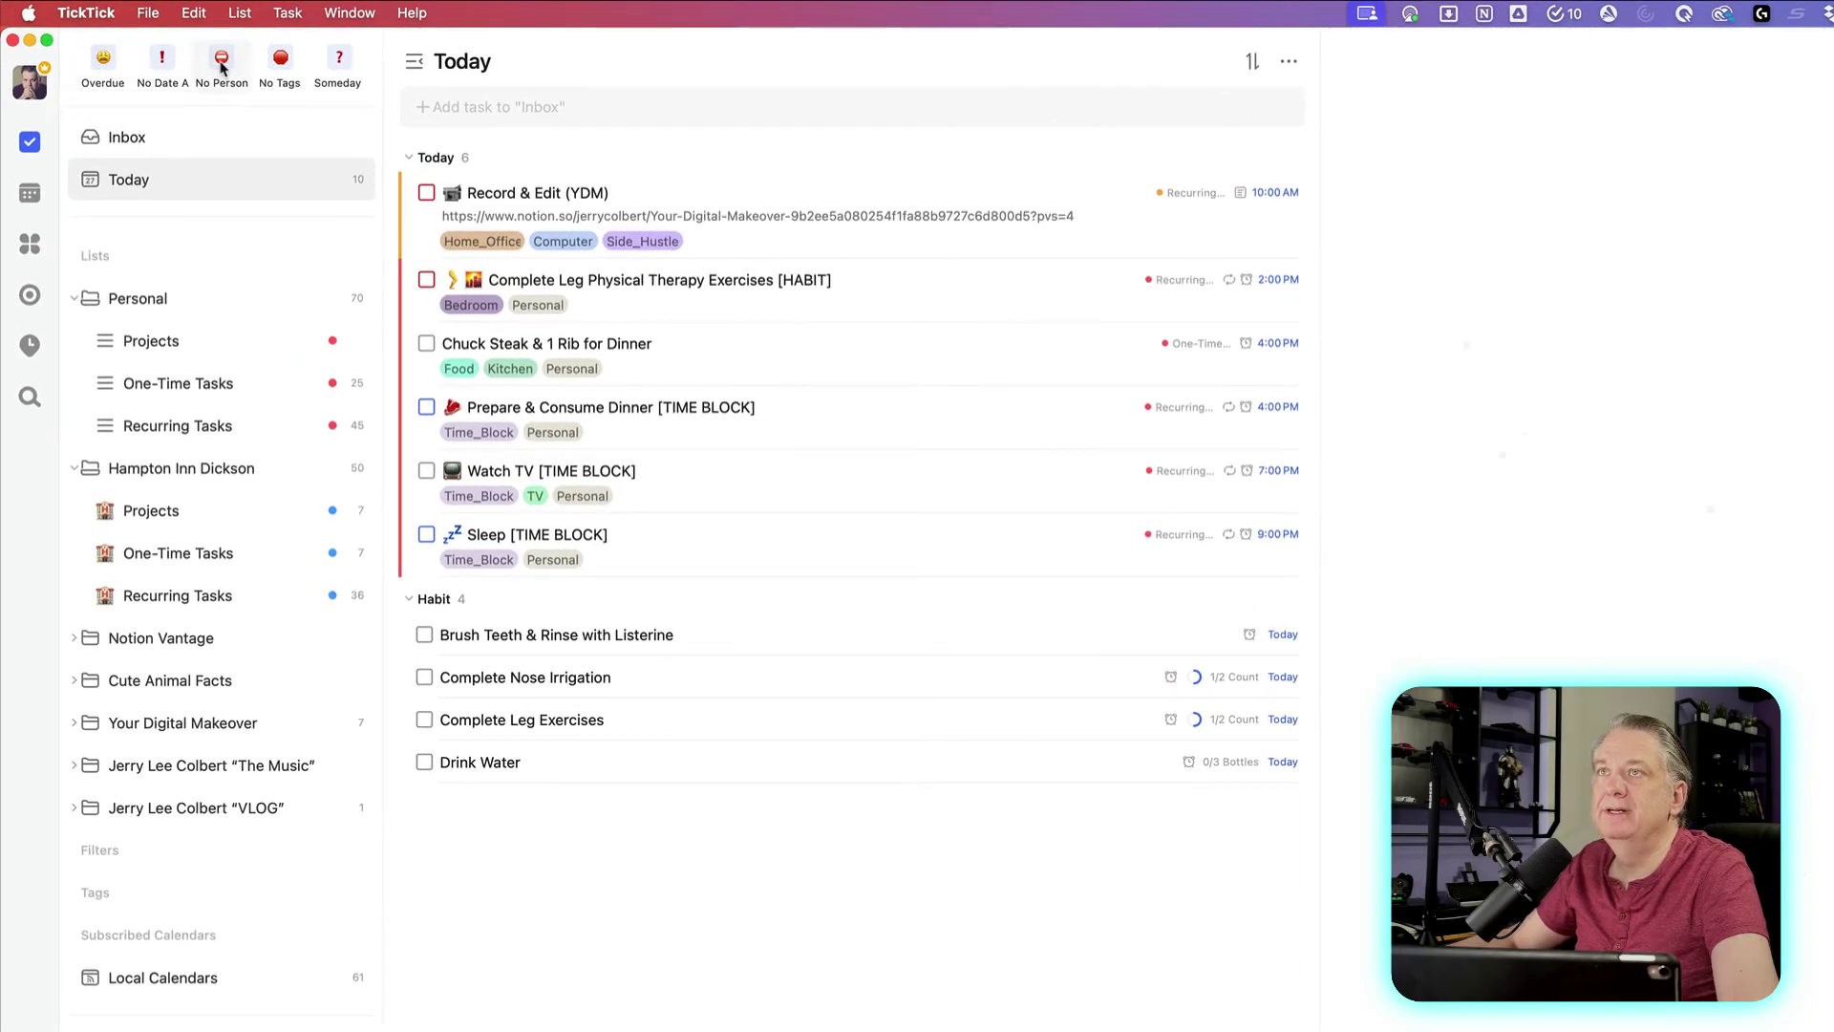
left_click(105, 65)
left_click(159, 65)
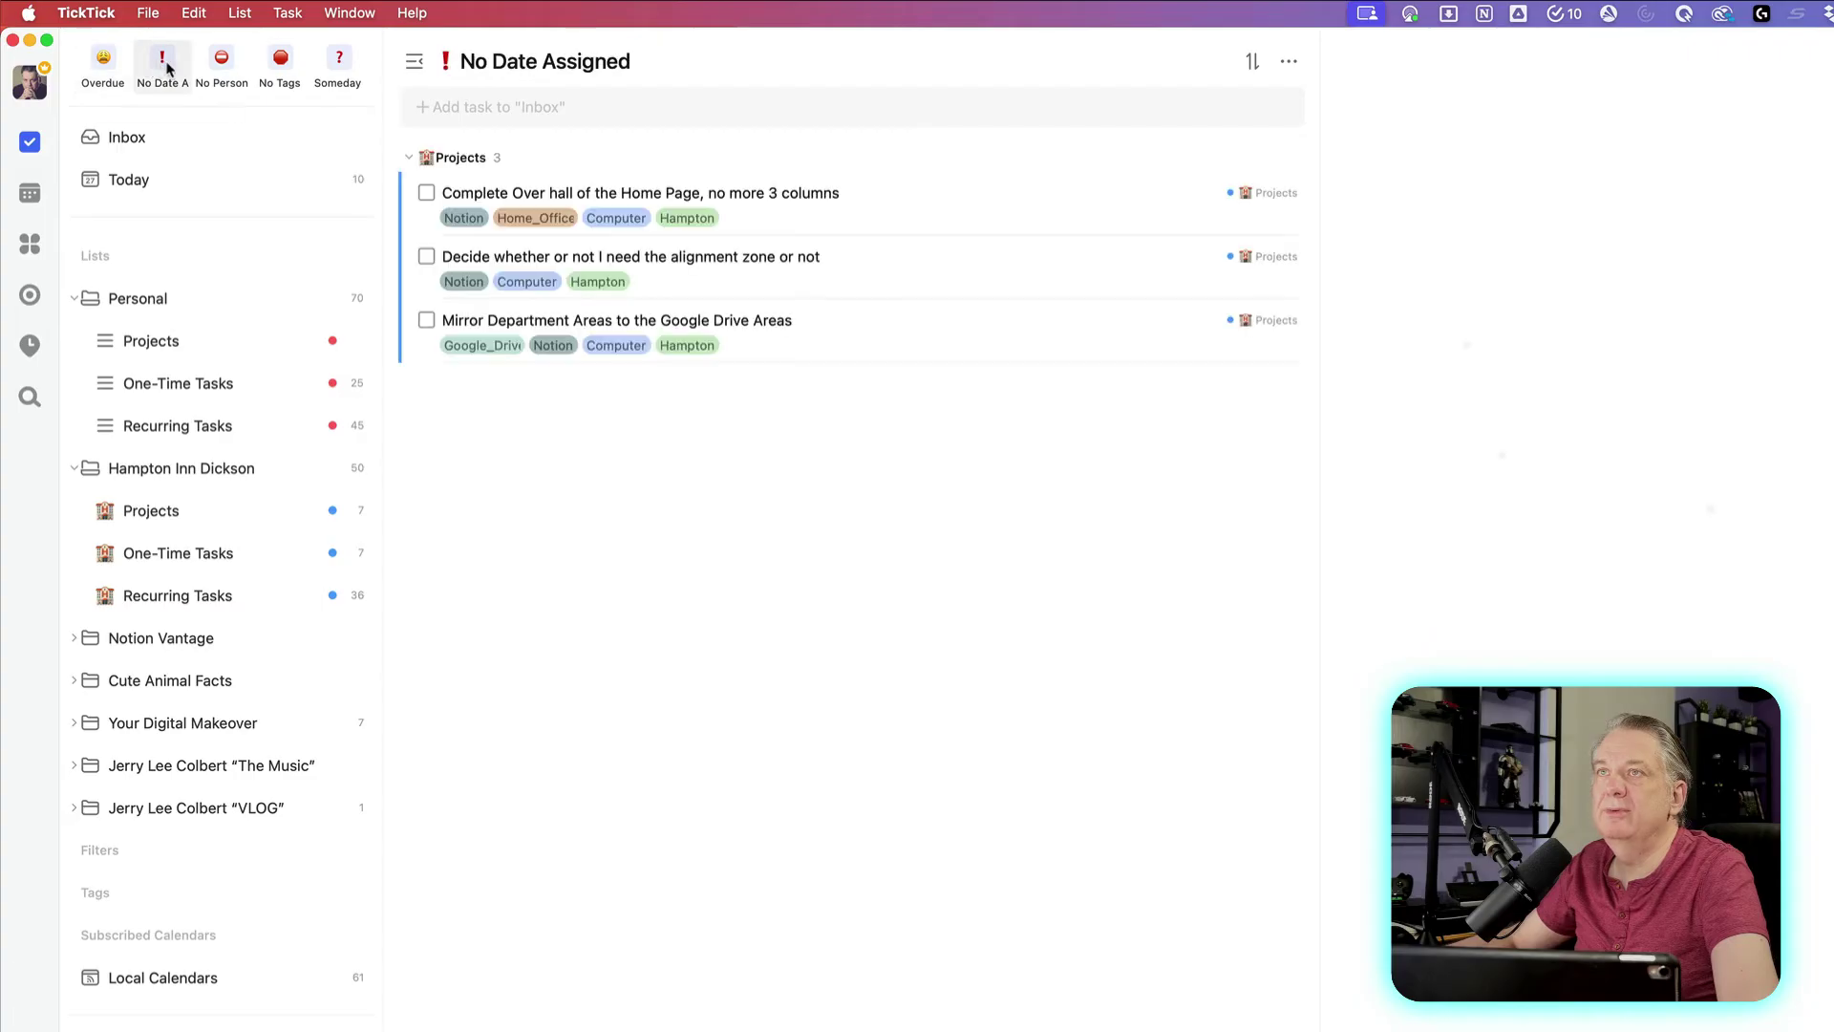
left_click(222, 63)
left_click(282, 63)
left_click(338, 63)
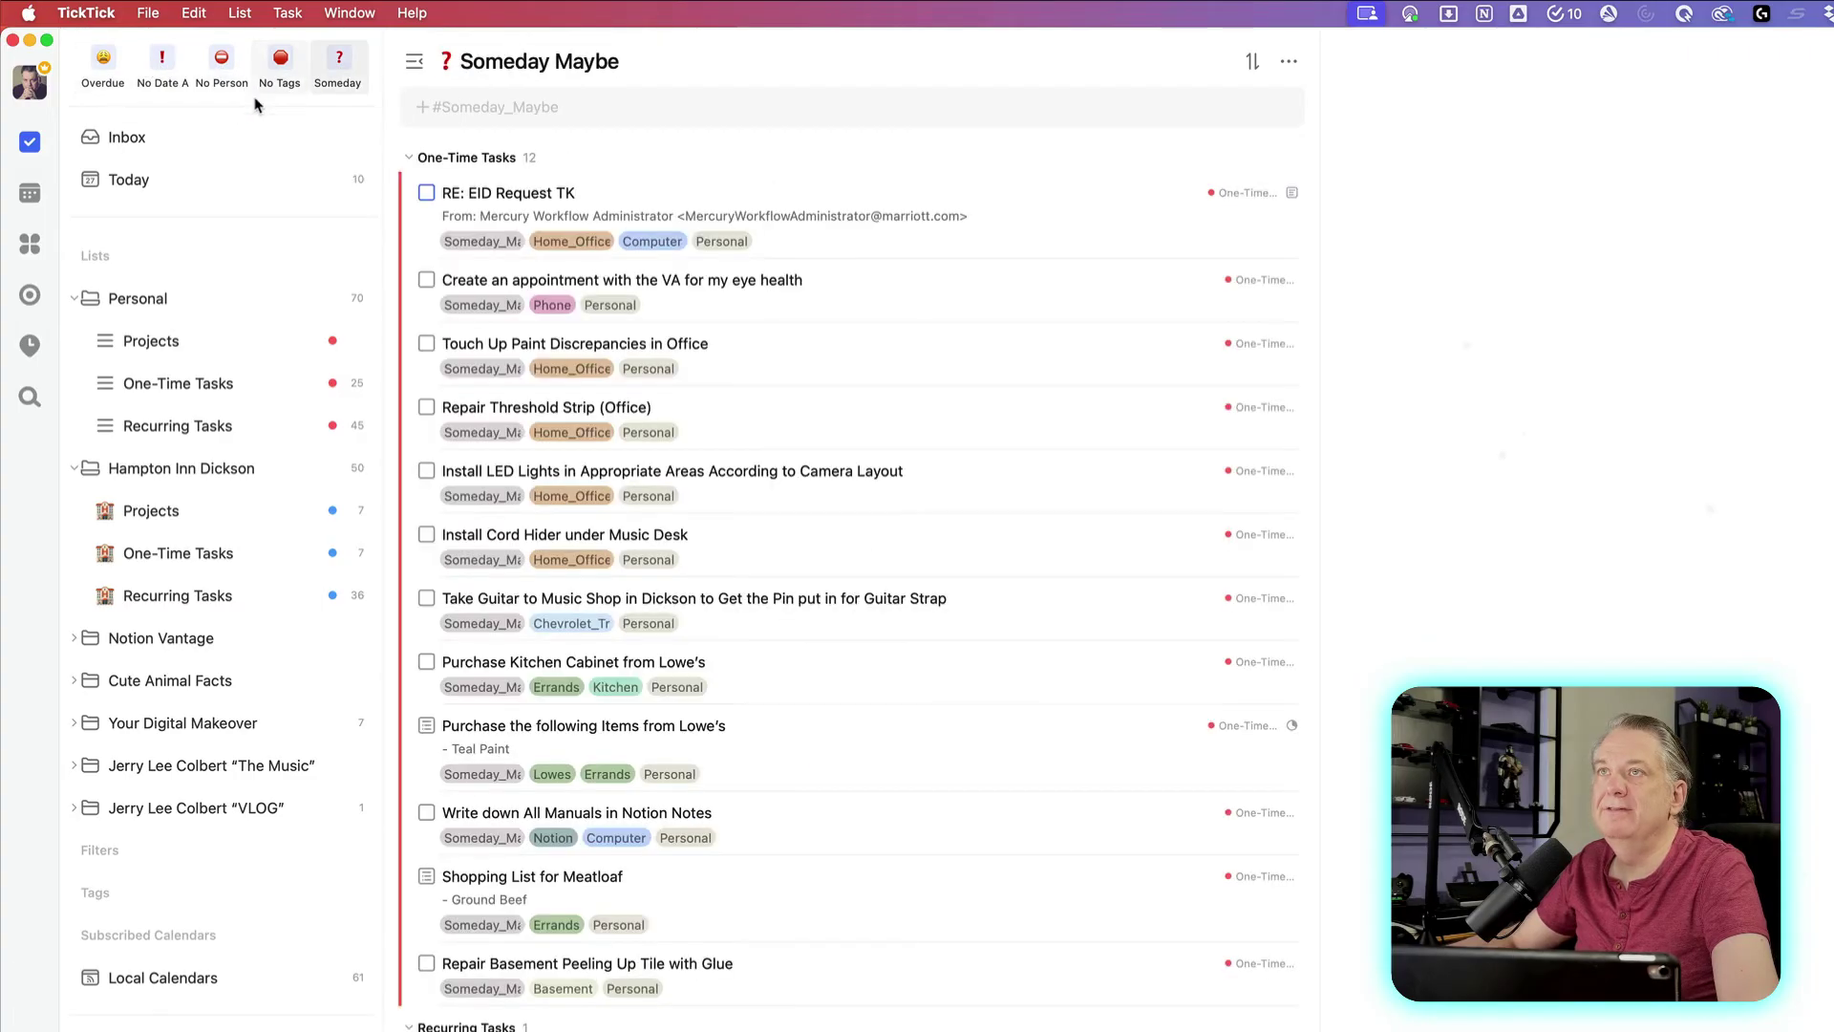
Revisit the filters from No Date Assigned through Someday Maybe to examine their tasks, and return to the calendar
left_click(162, 65)
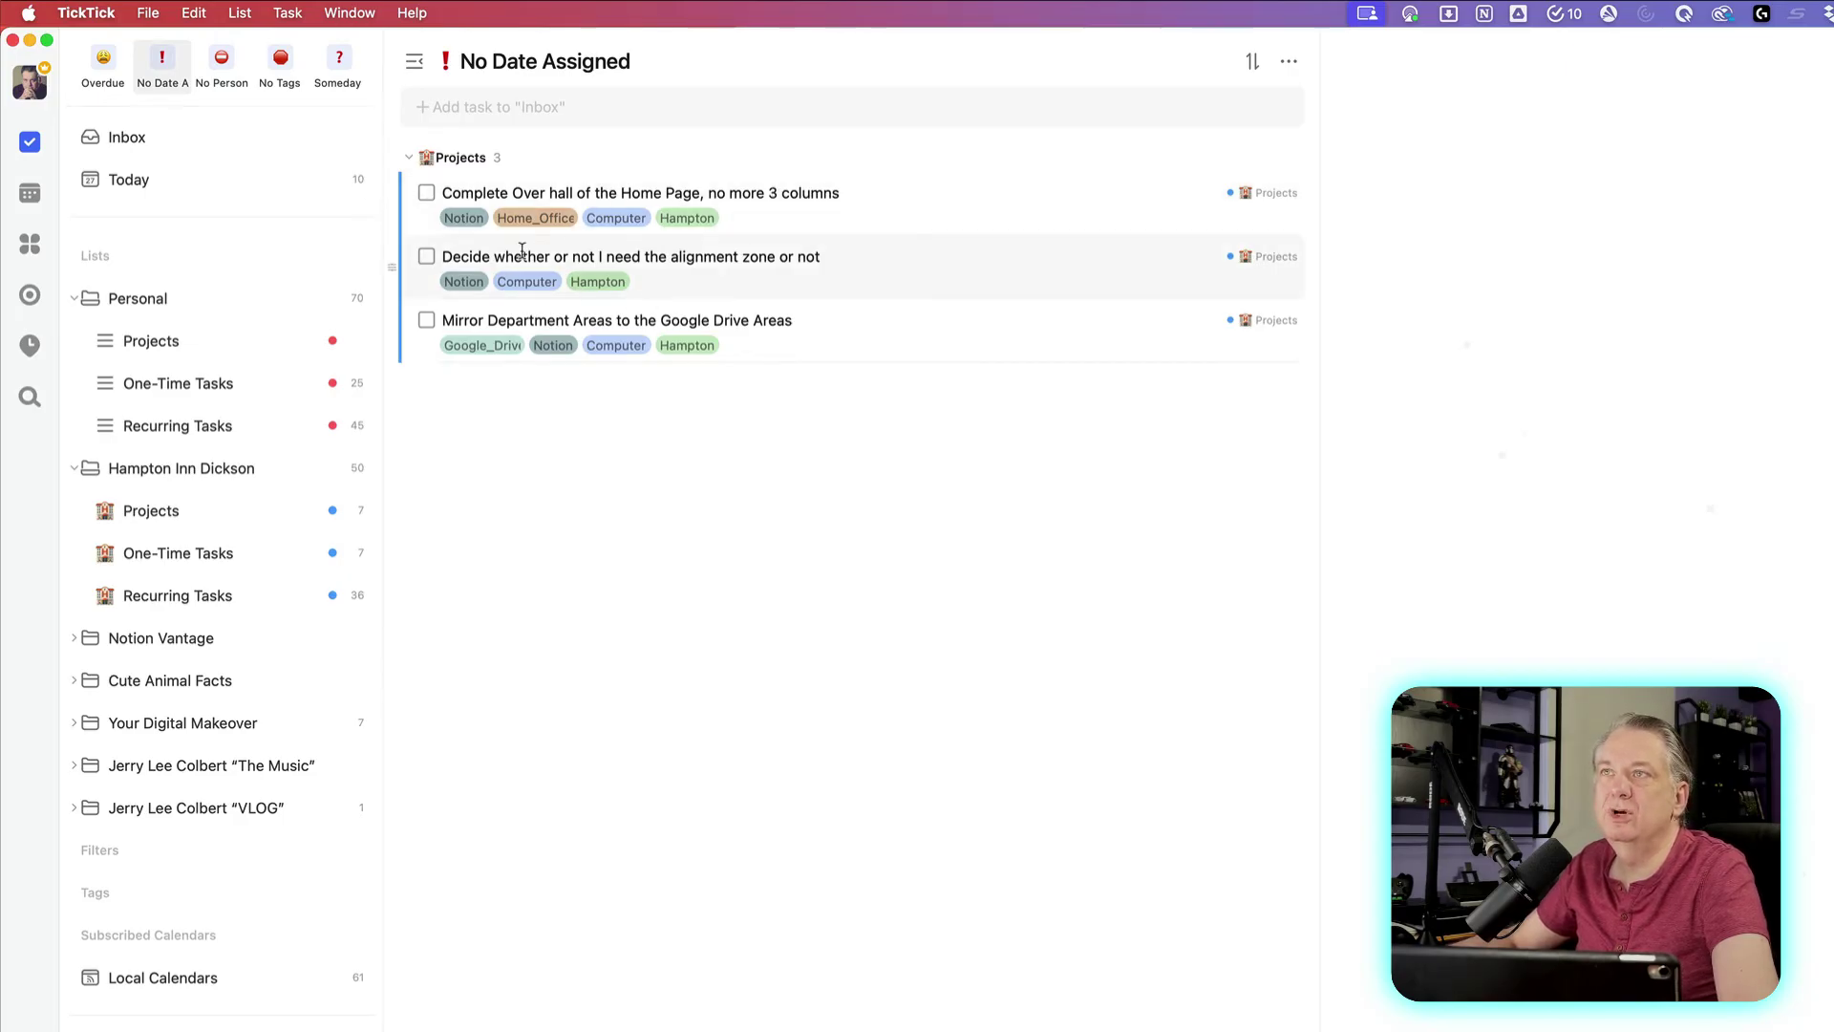
left_click(220, 69)
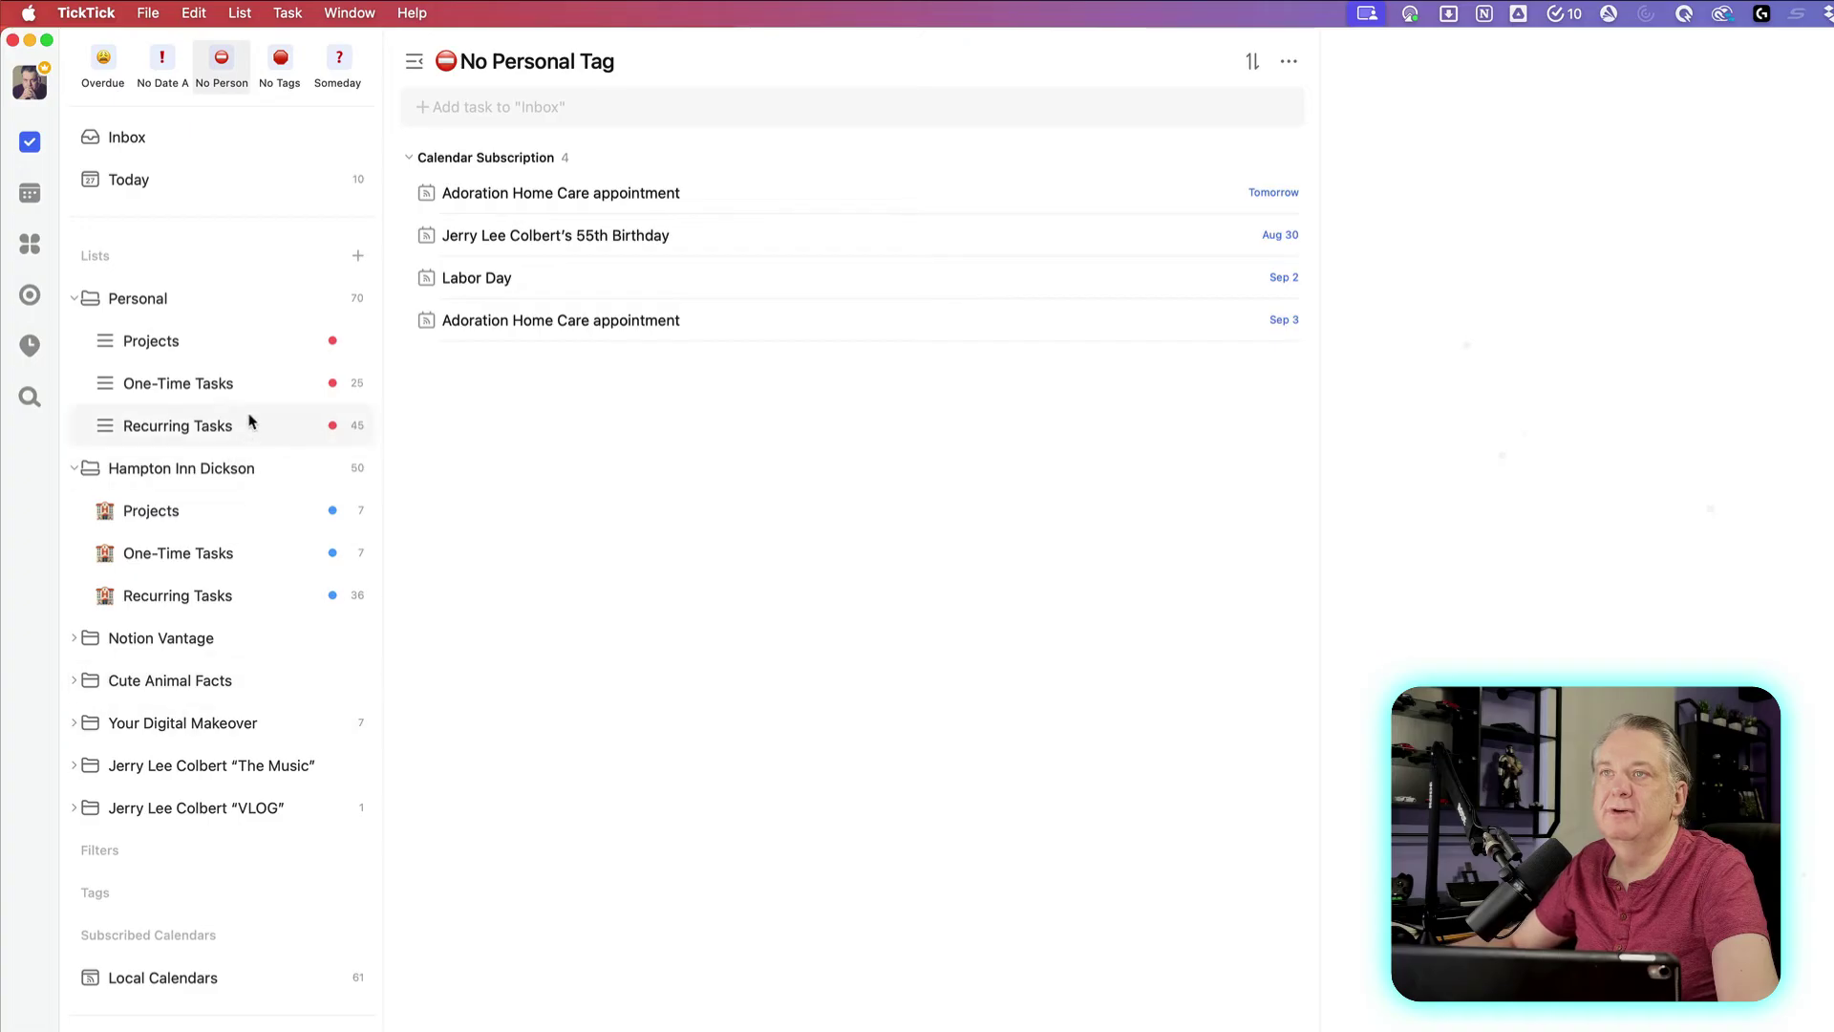
left_click(283, 63)
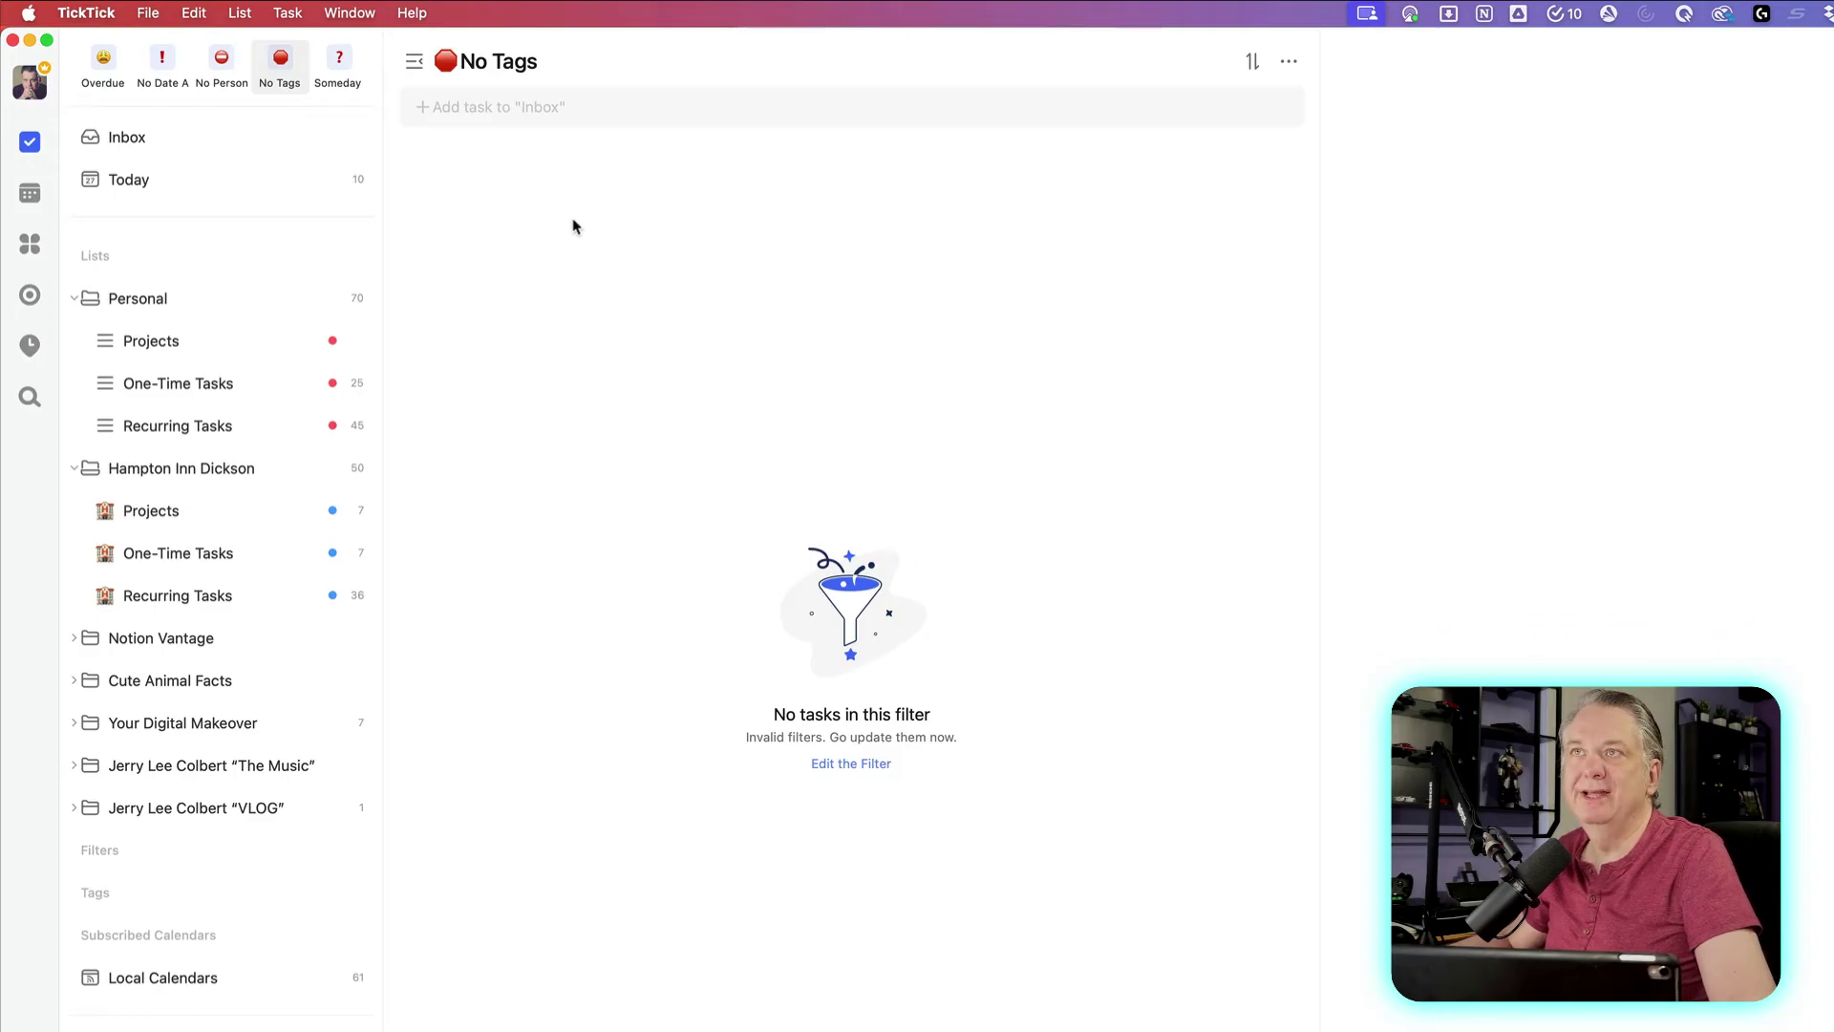
left_click(350, 67)
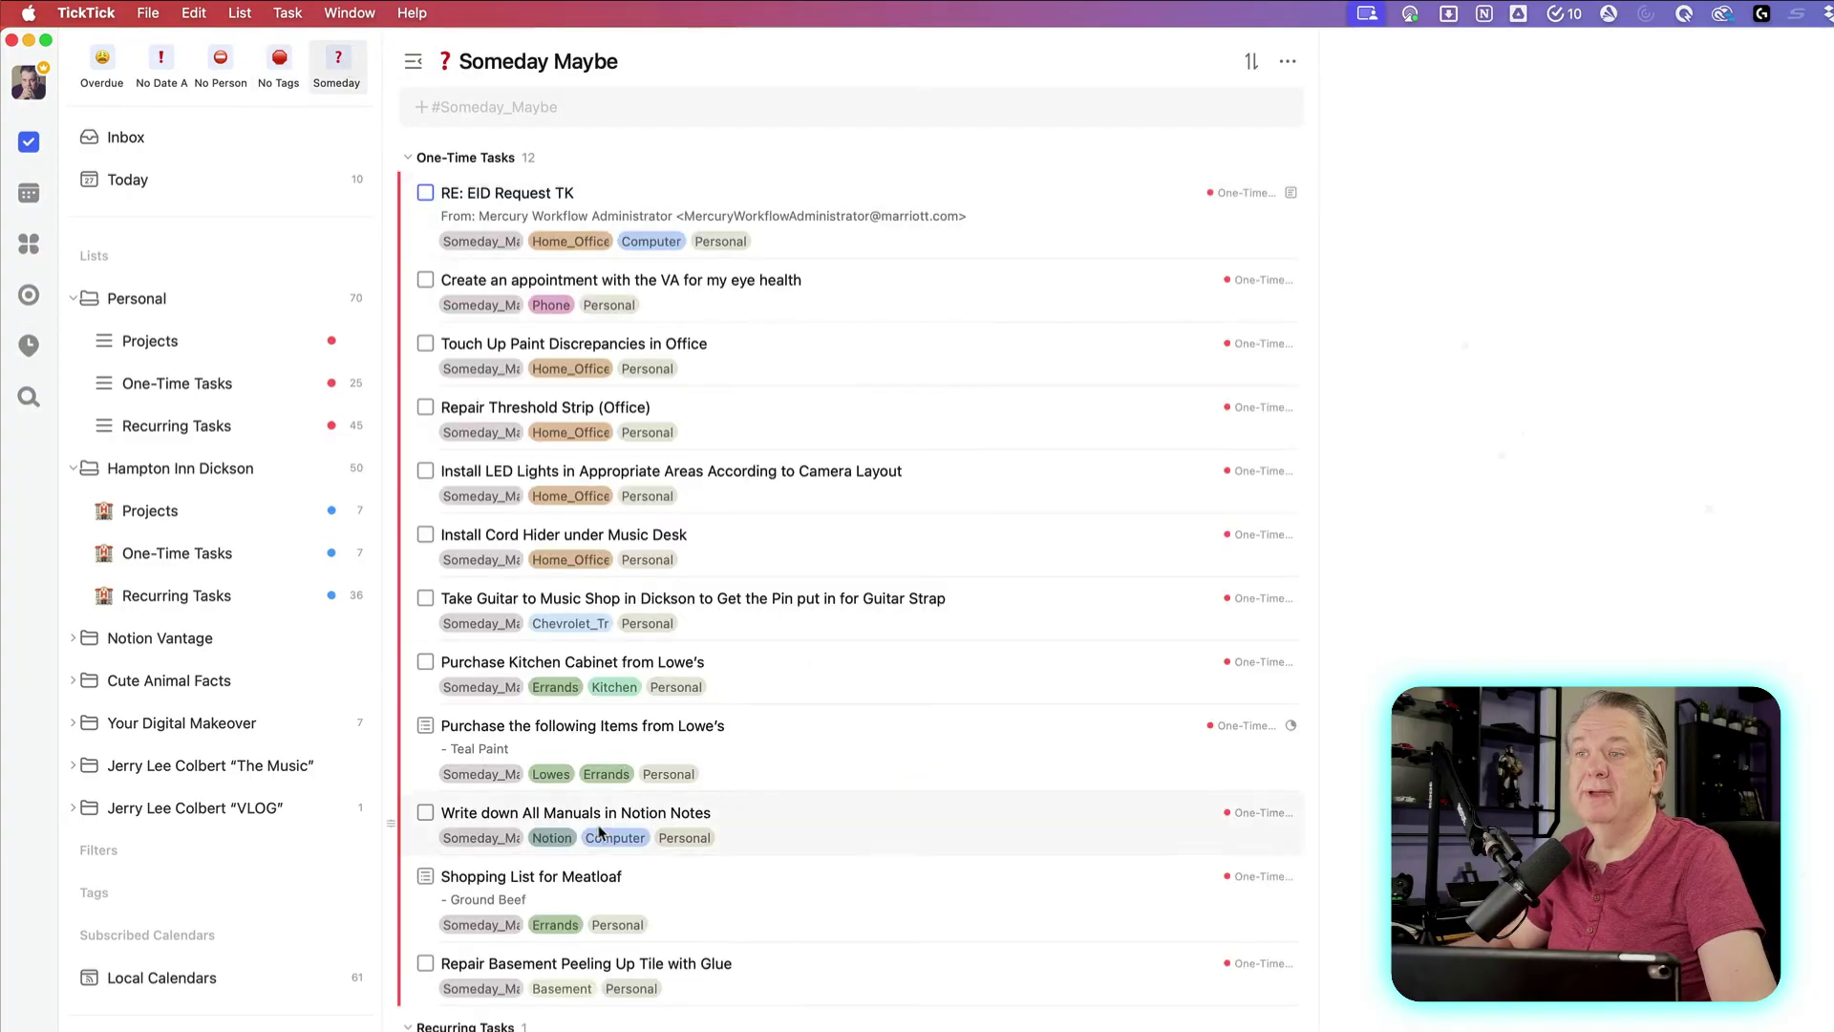
left_click(28, 193)
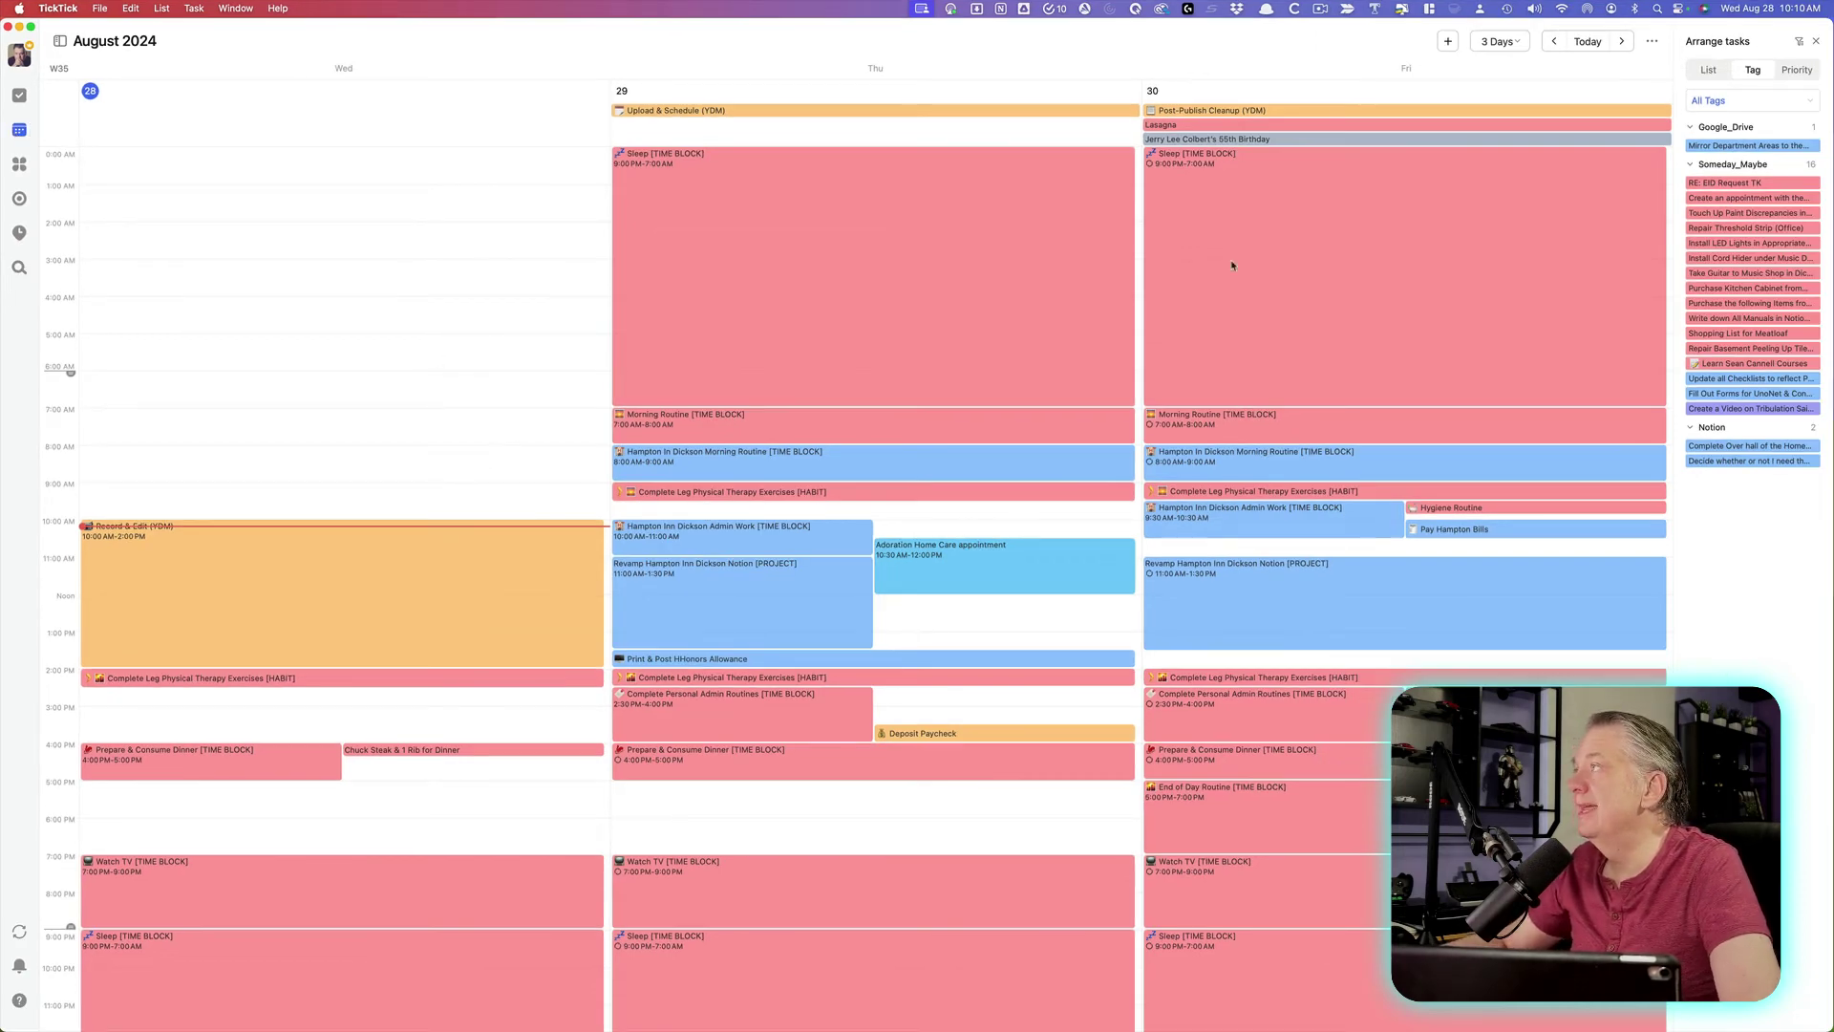
View the calendar's new-task form with its date and list options, and dismiss it without adding a task
left_click(1447, 43)
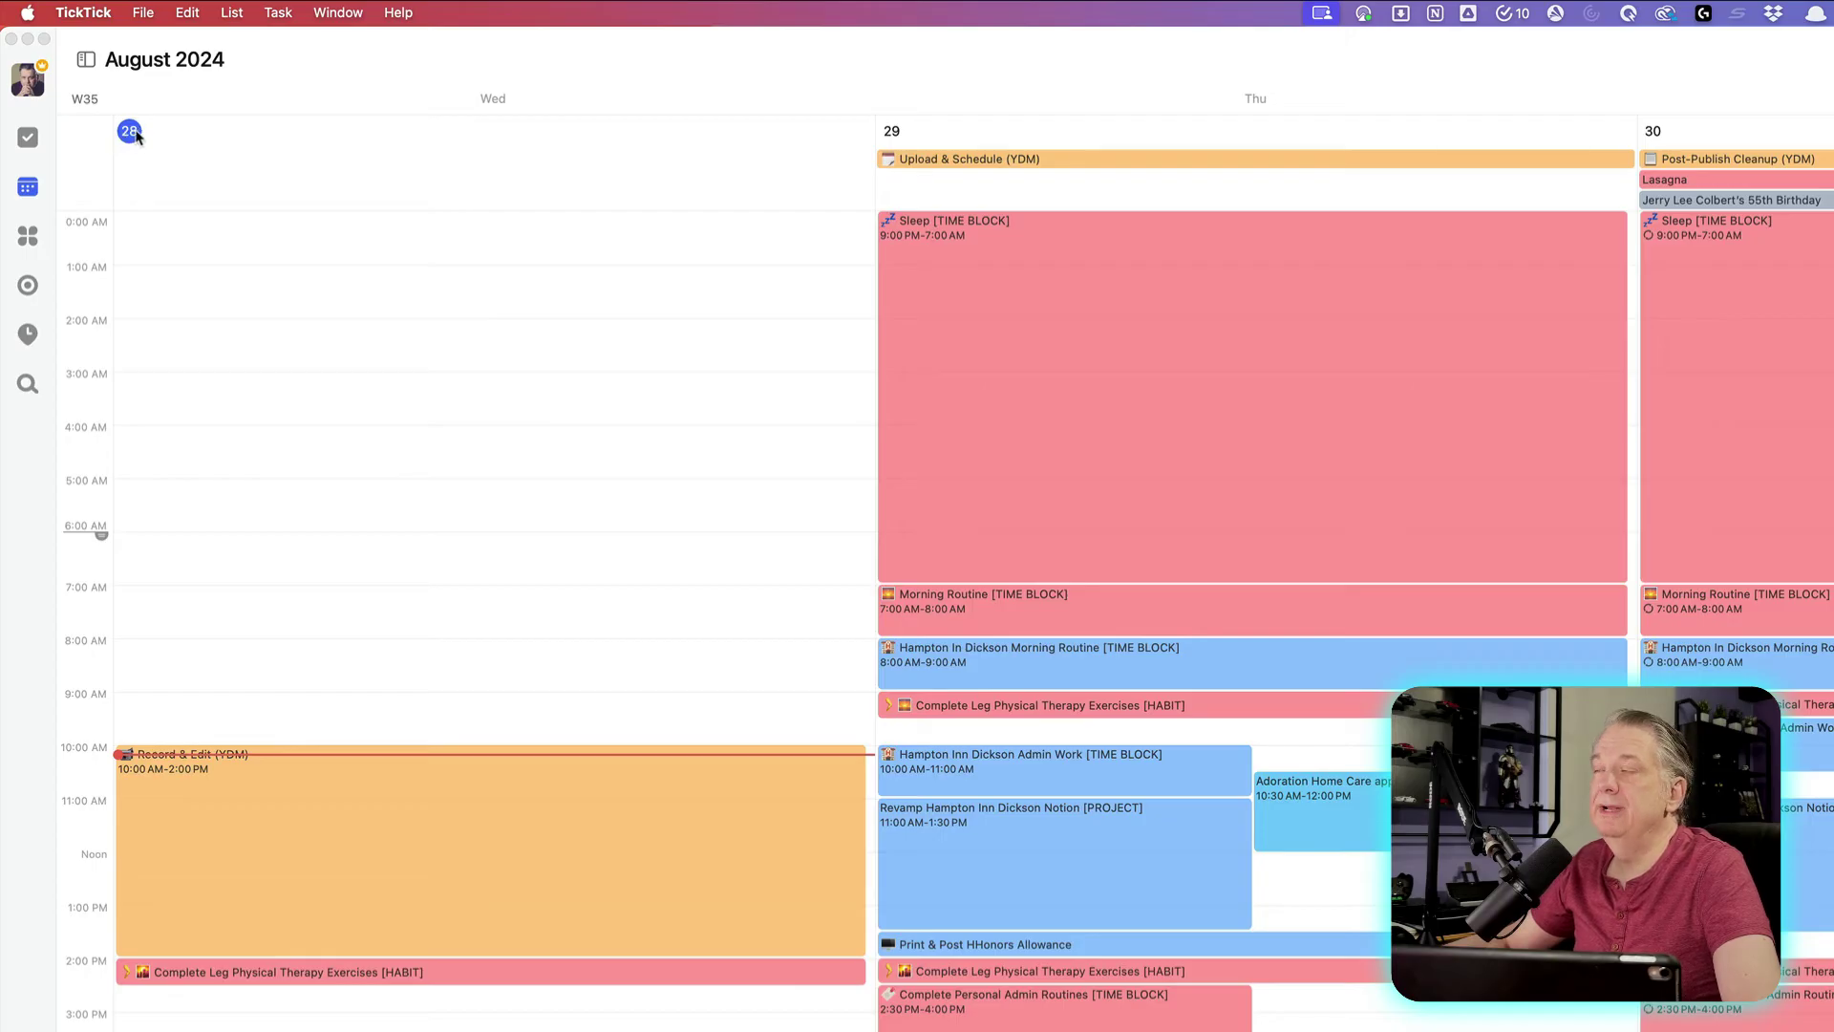
left_click(1281, 59)
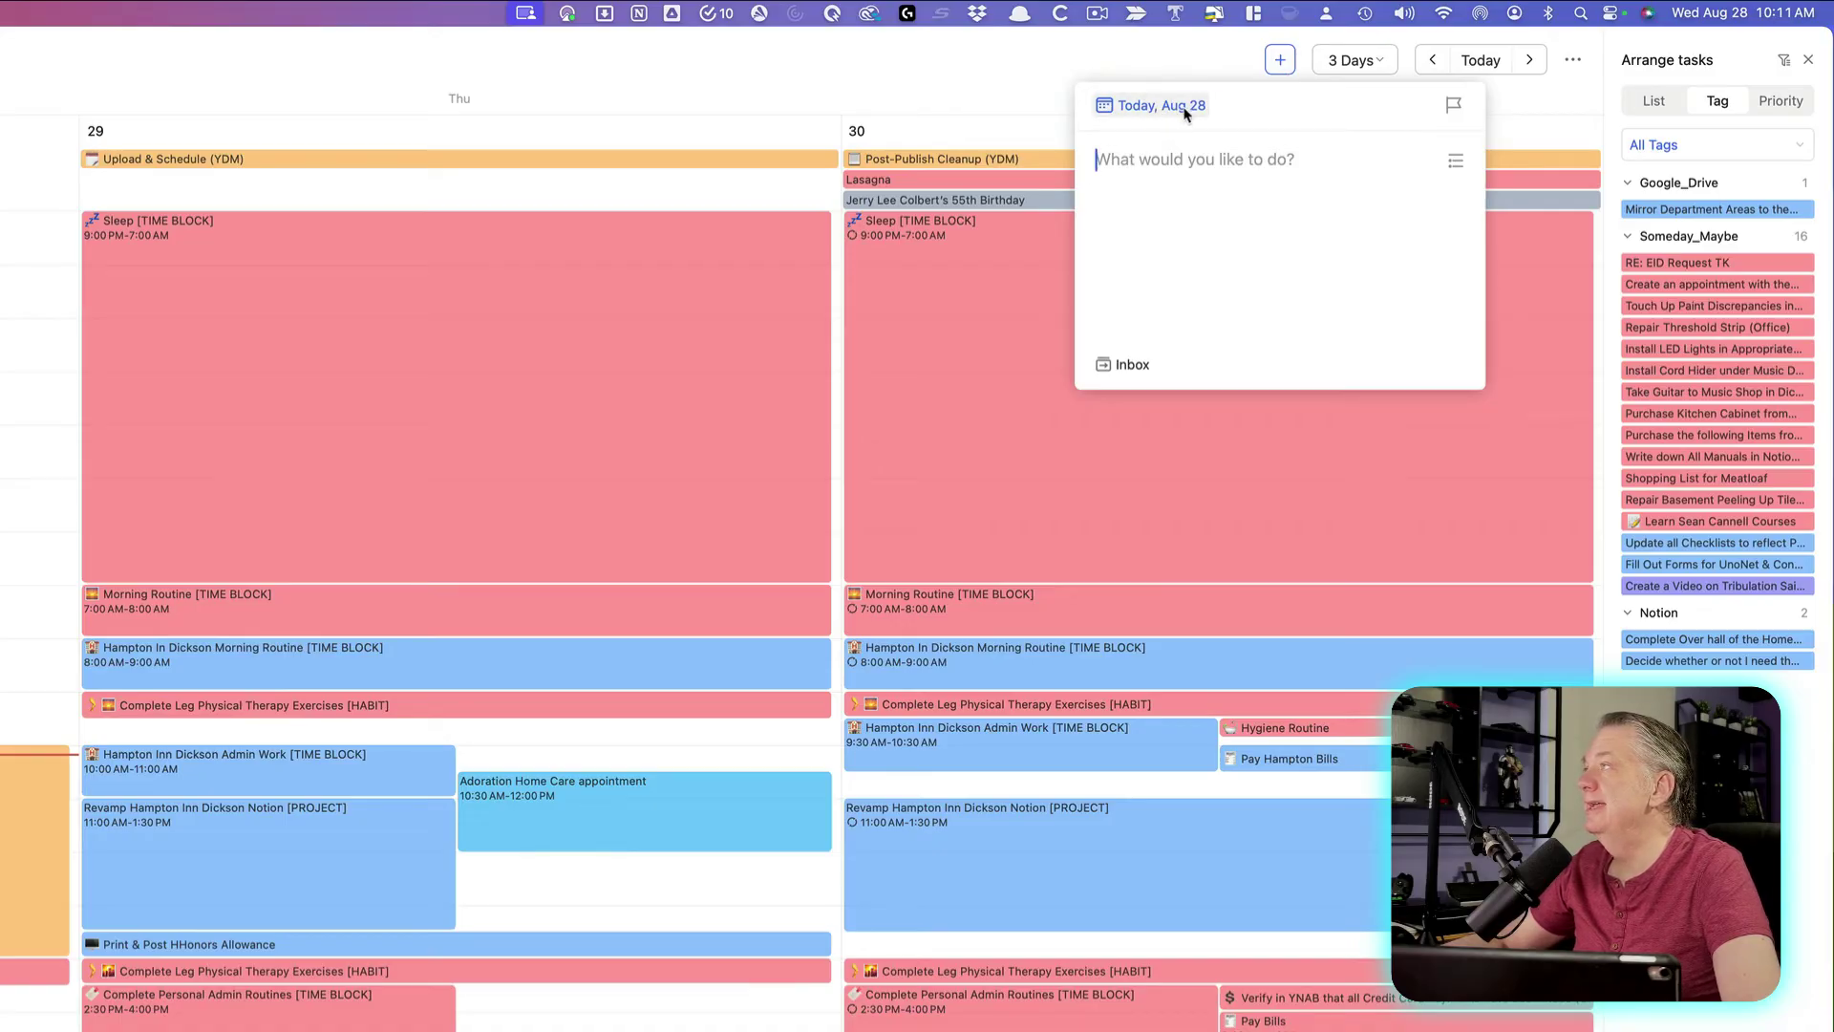
left_click(1203, 72)
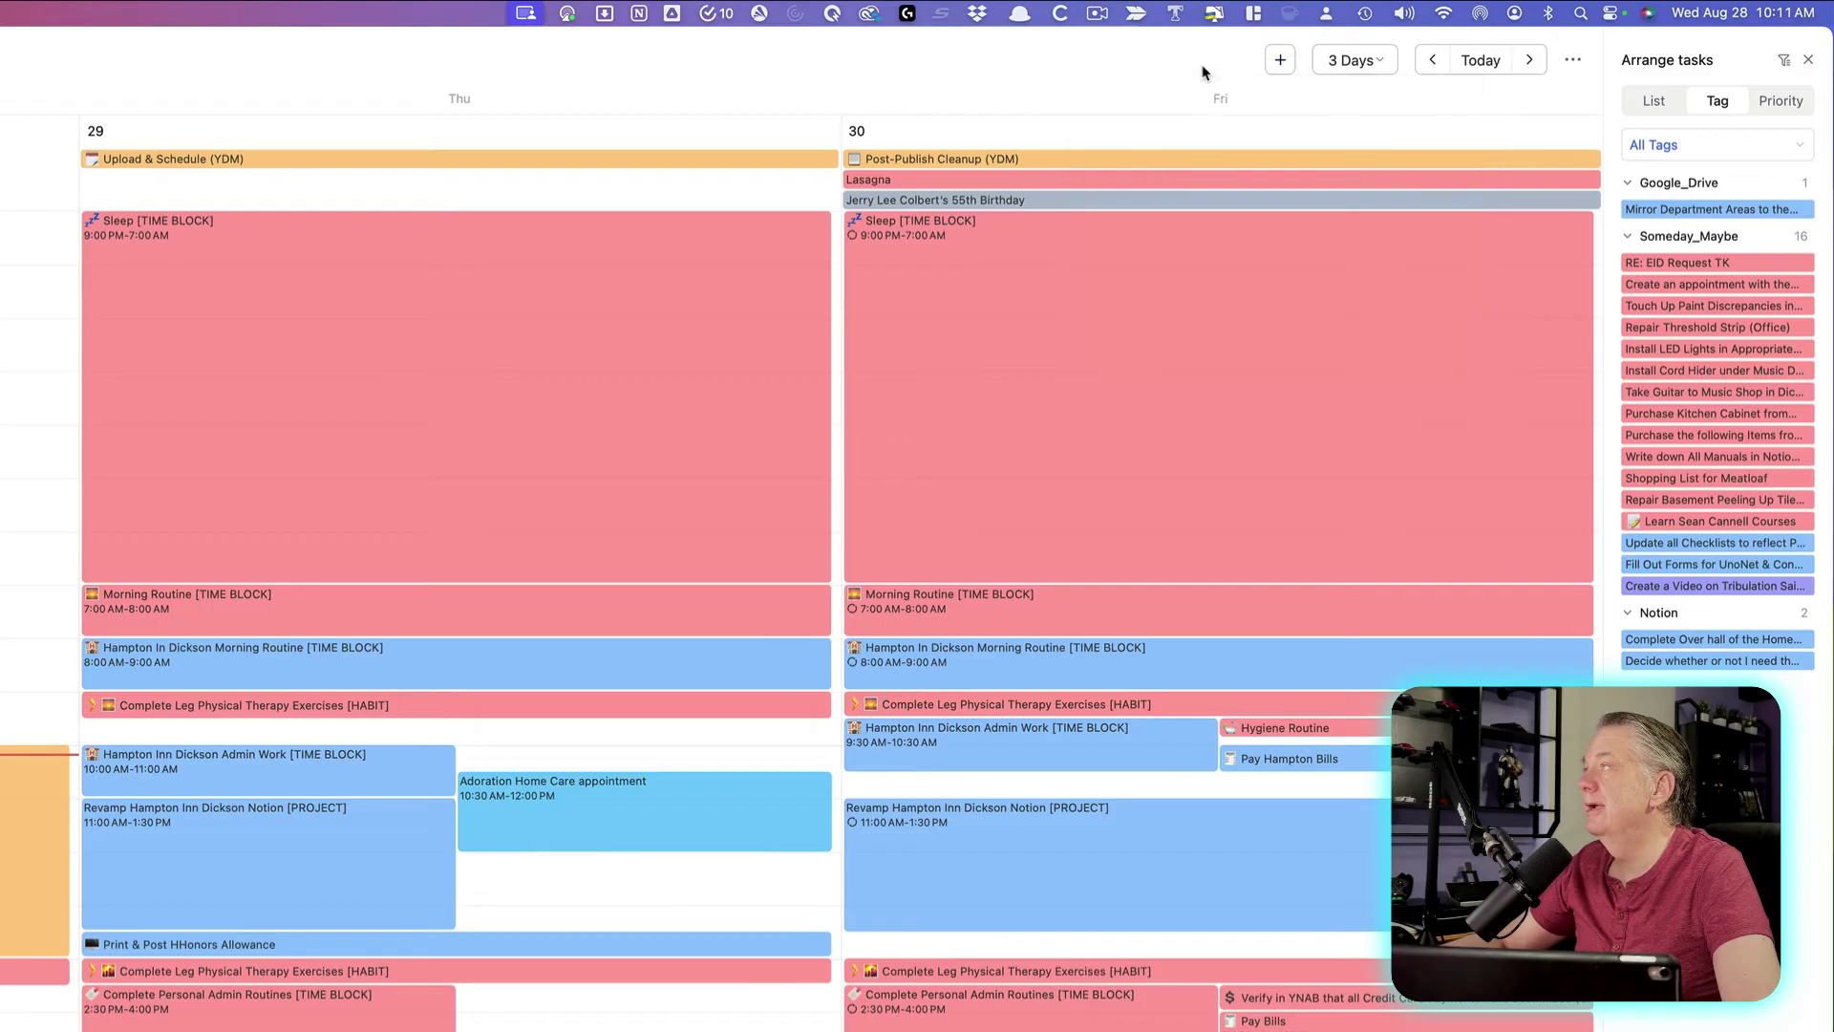
Show August 29 in Day view and return to the 3-day calendar starting today
left_click(96, 143)
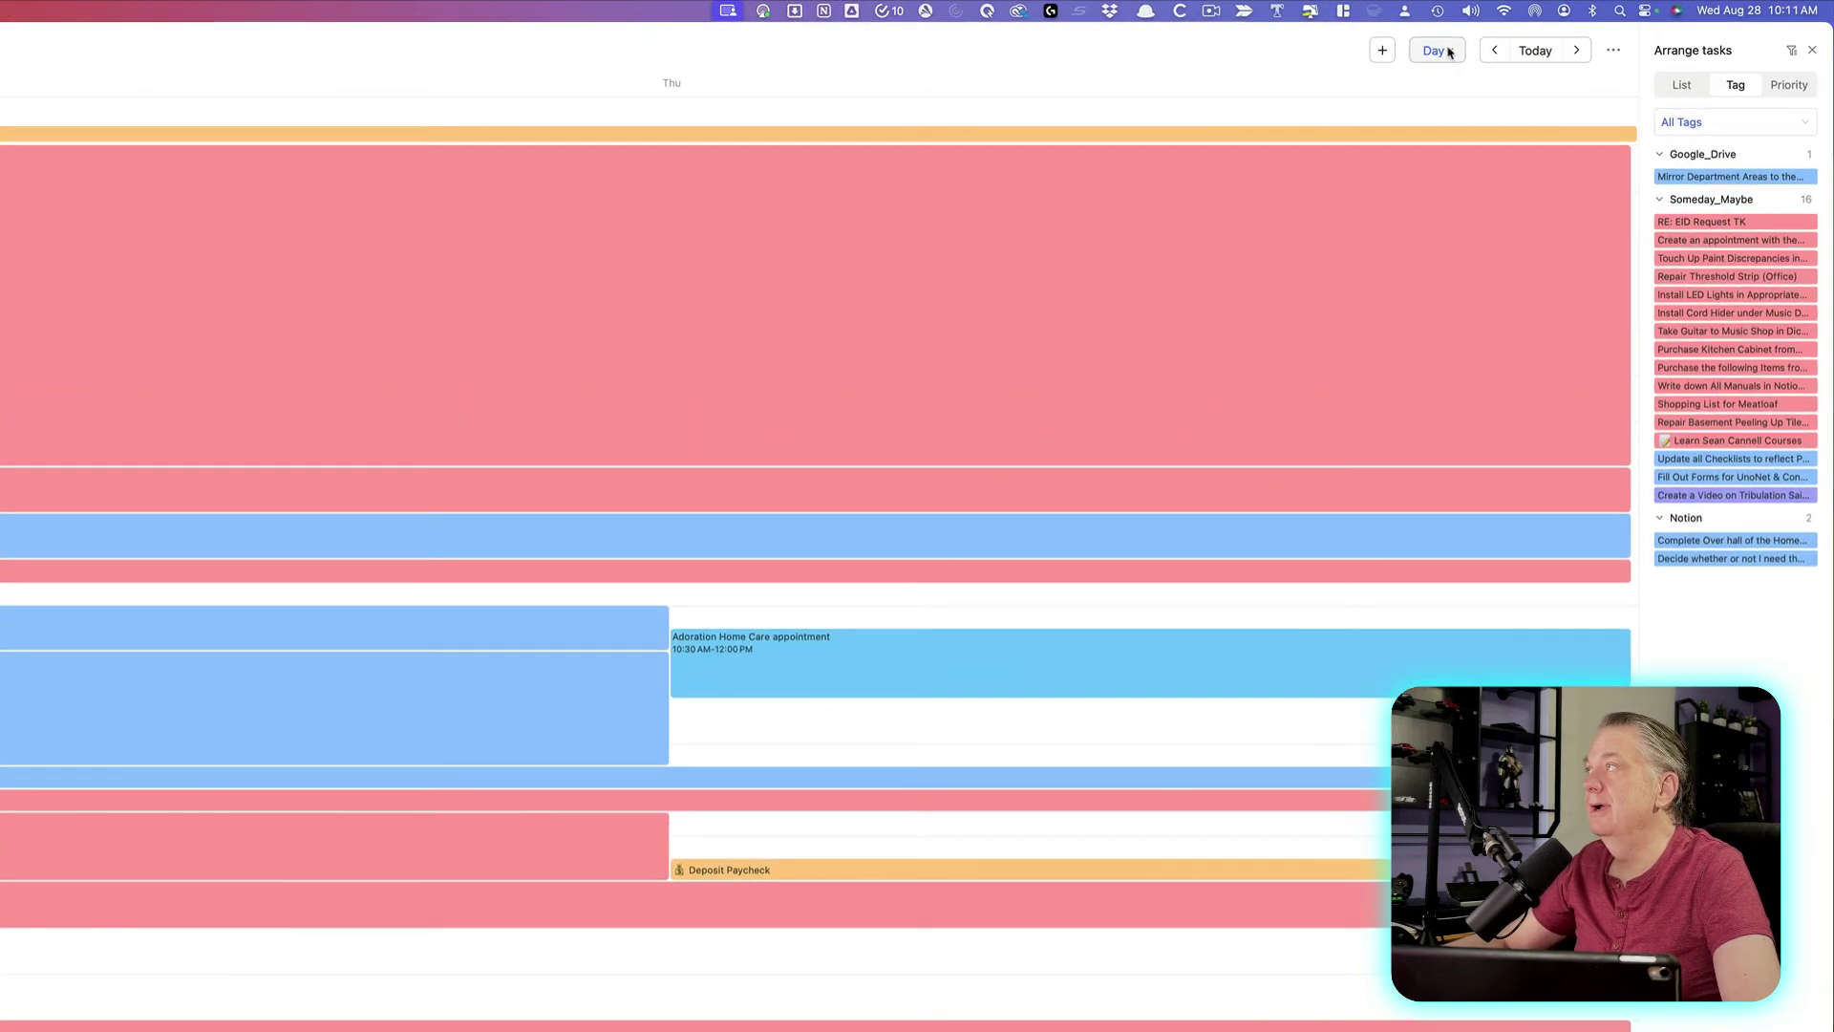
left_click(1509, 42)
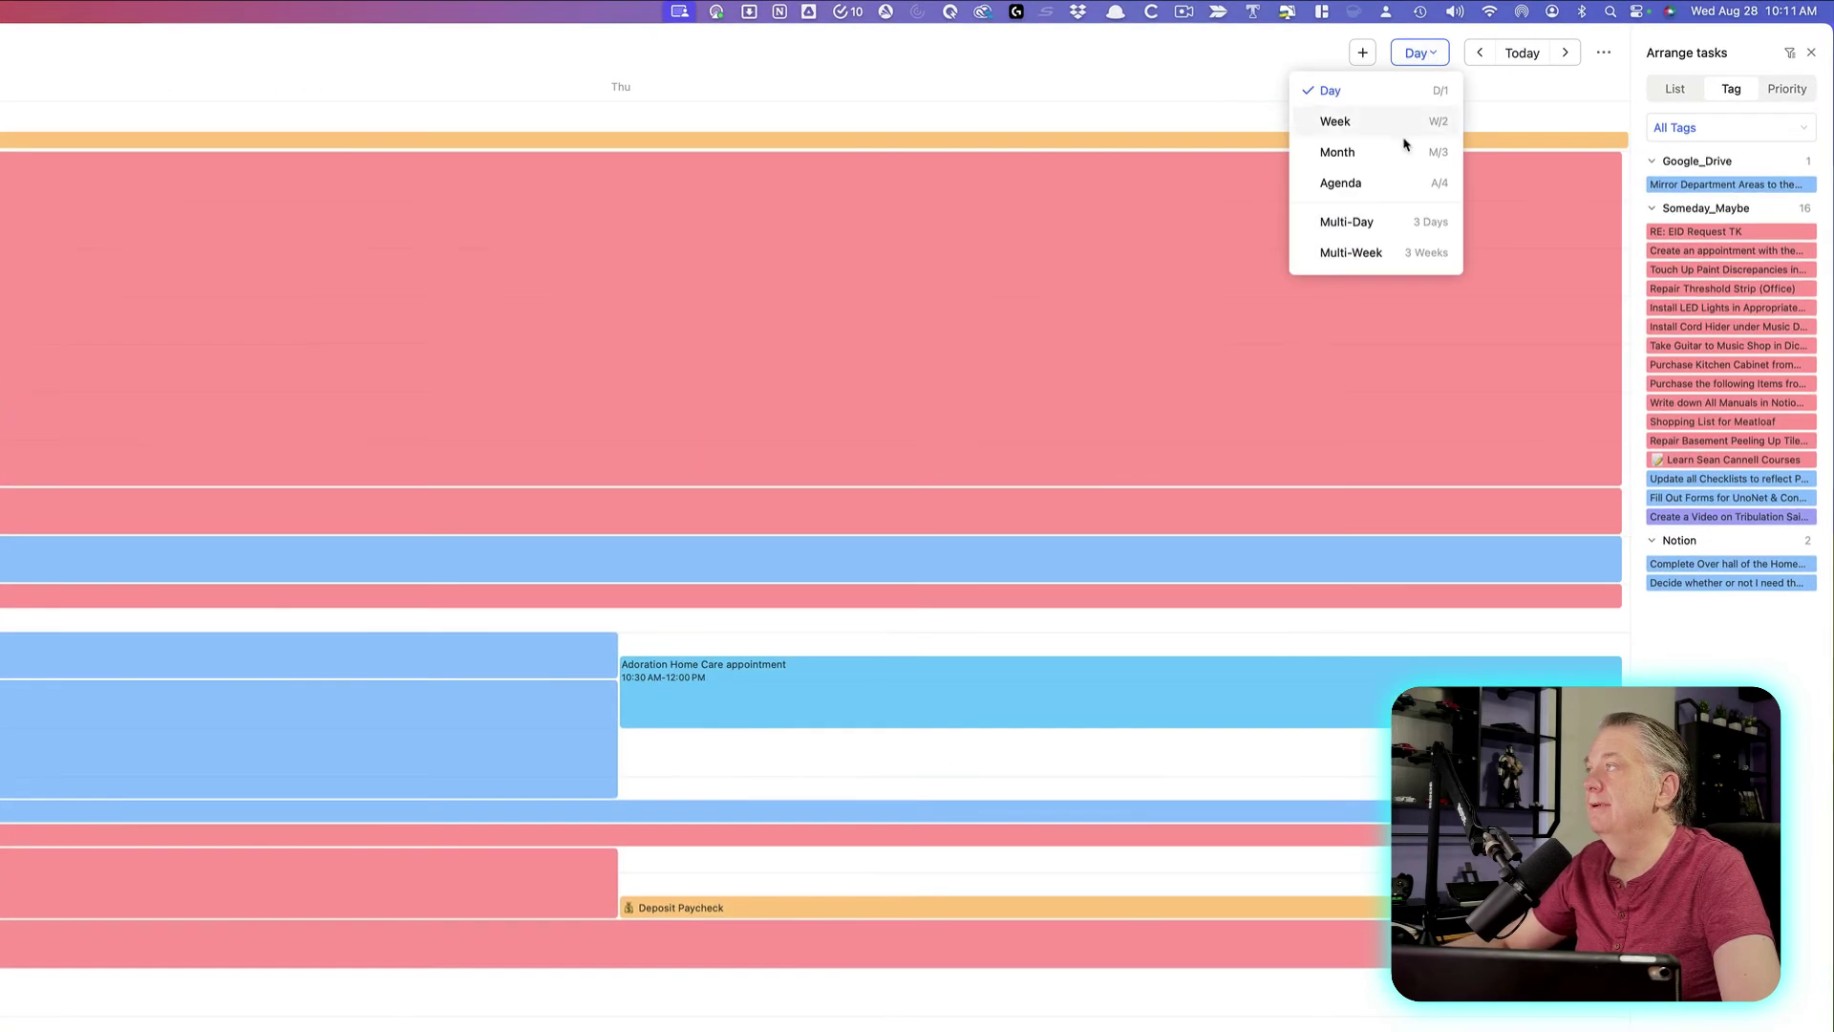
left_click(1476, 172)
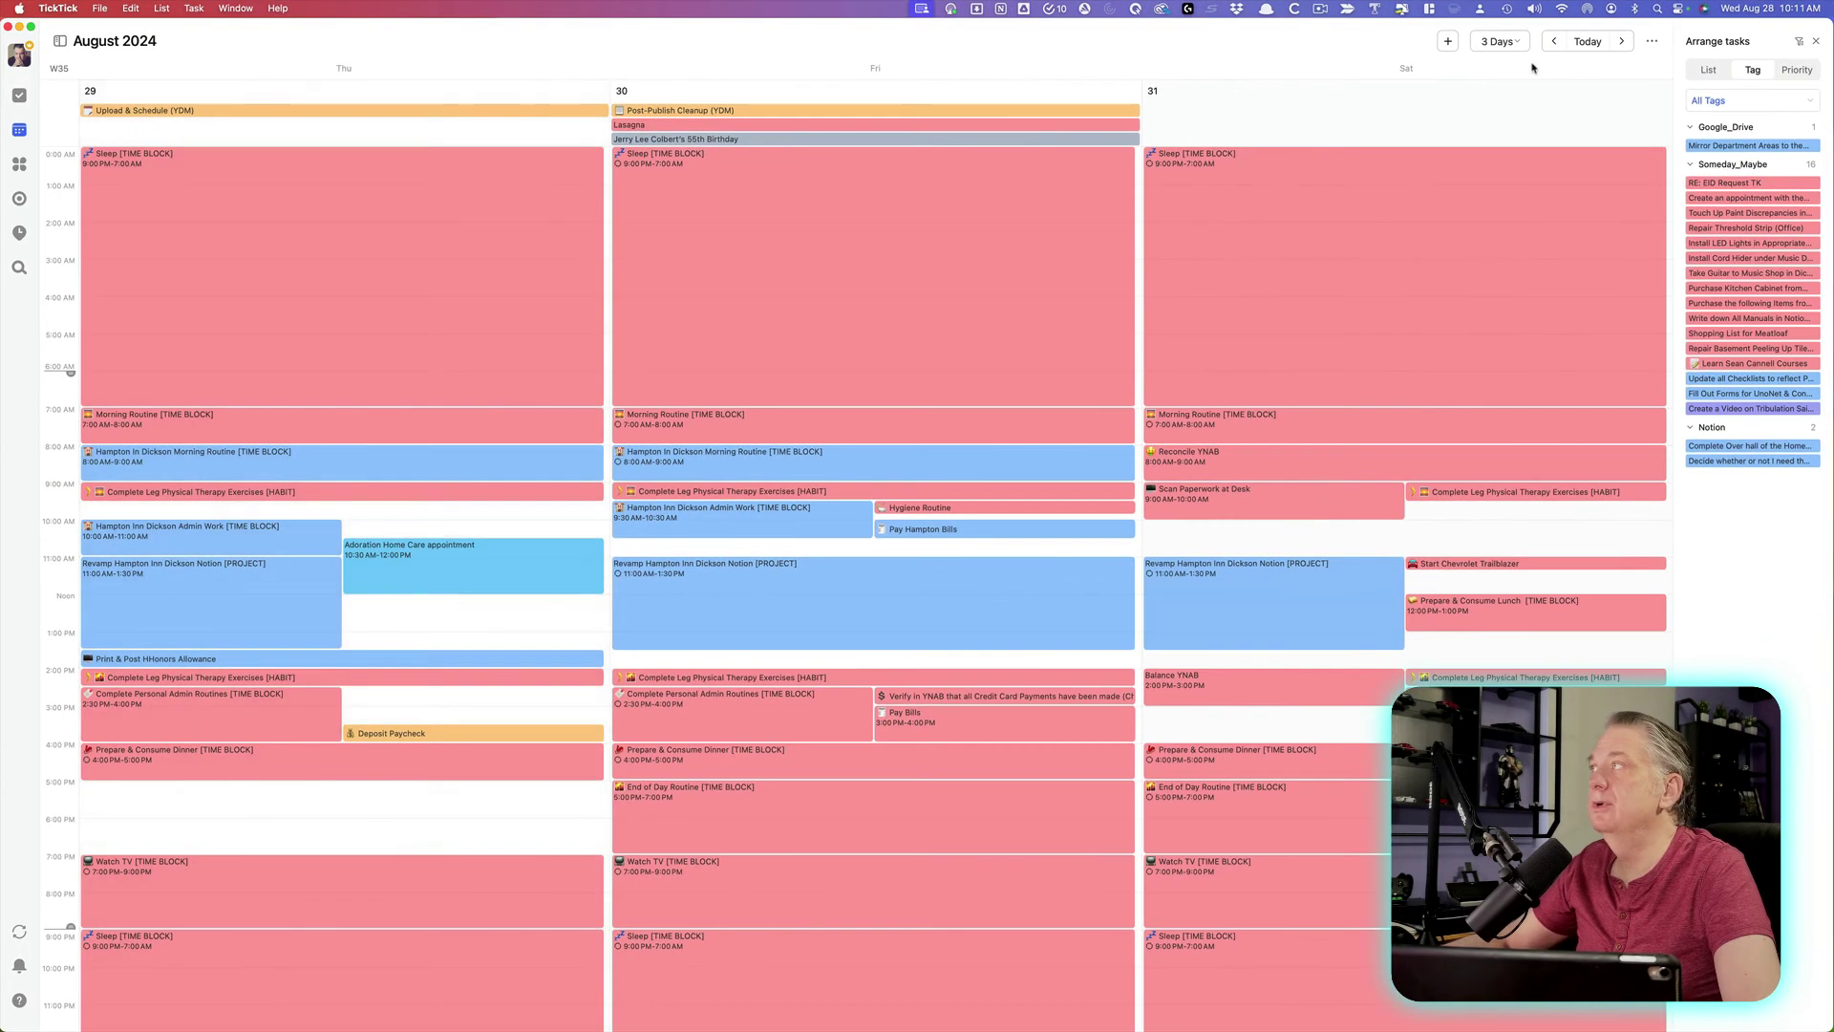
left_click(1588, 41)
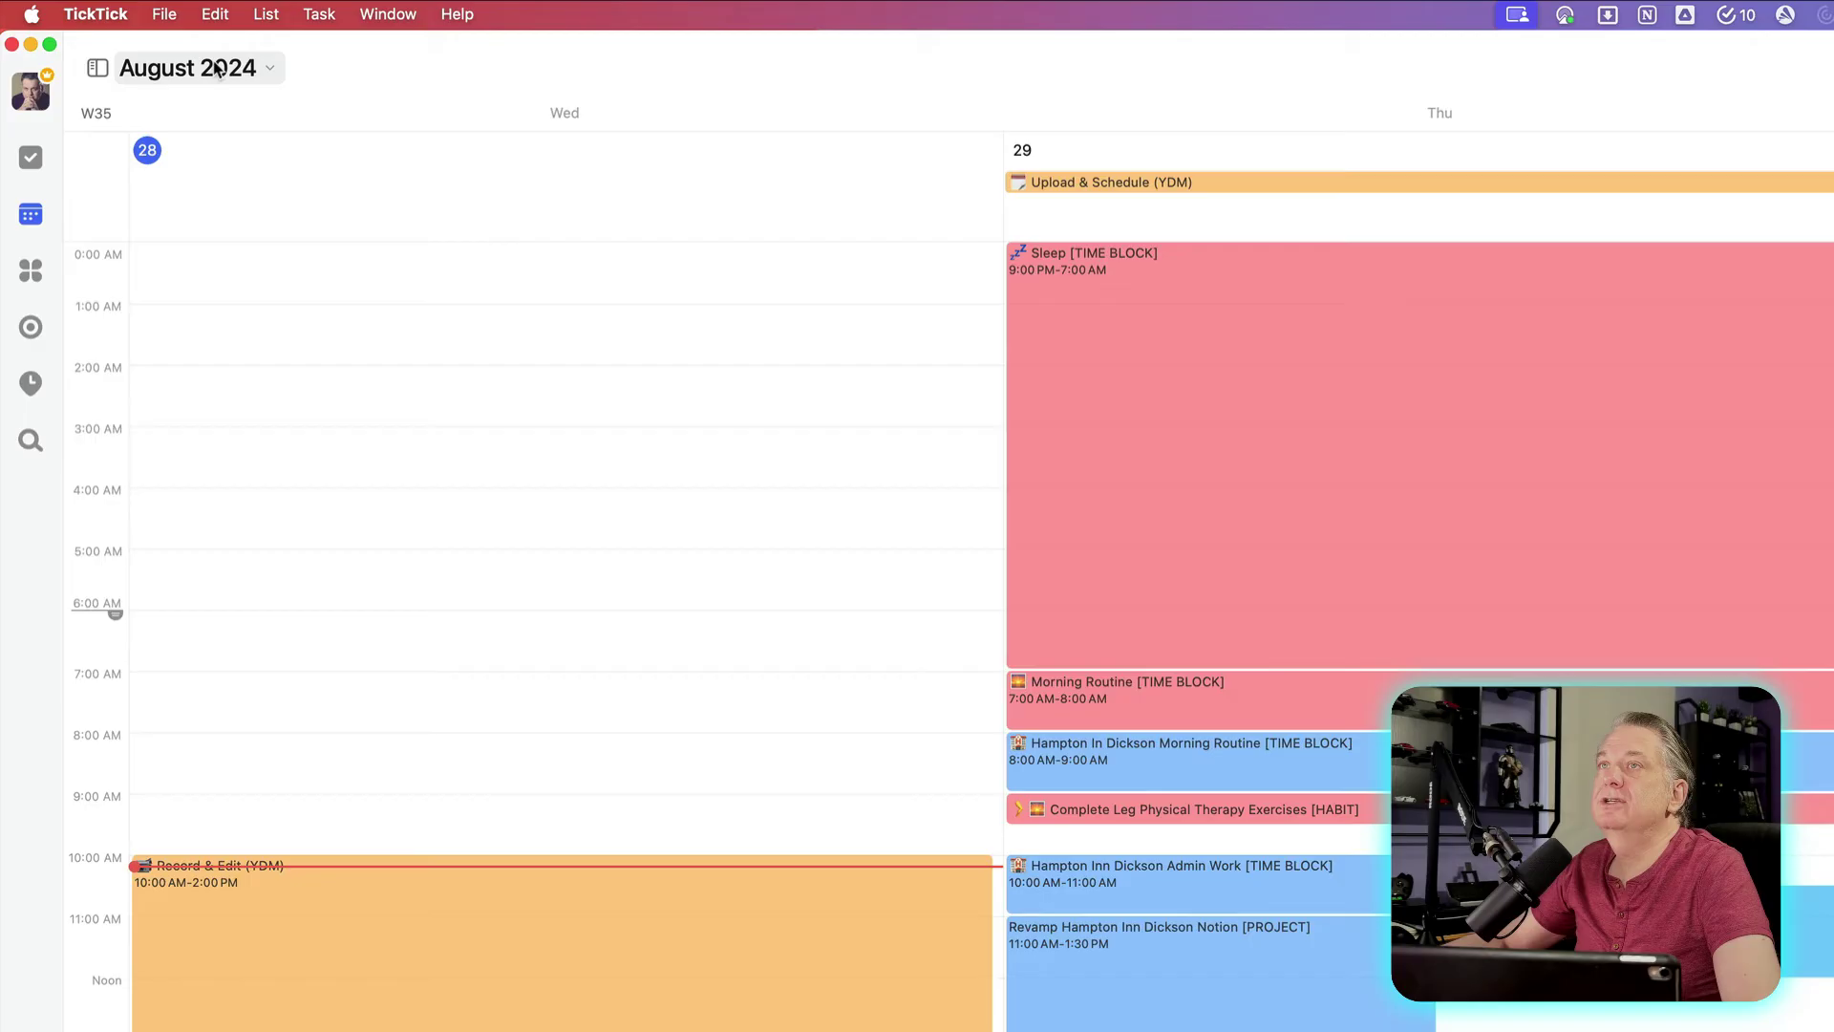
Jump the calendar to September 2024 with the month picker and go back to August
left_click(155, 43)
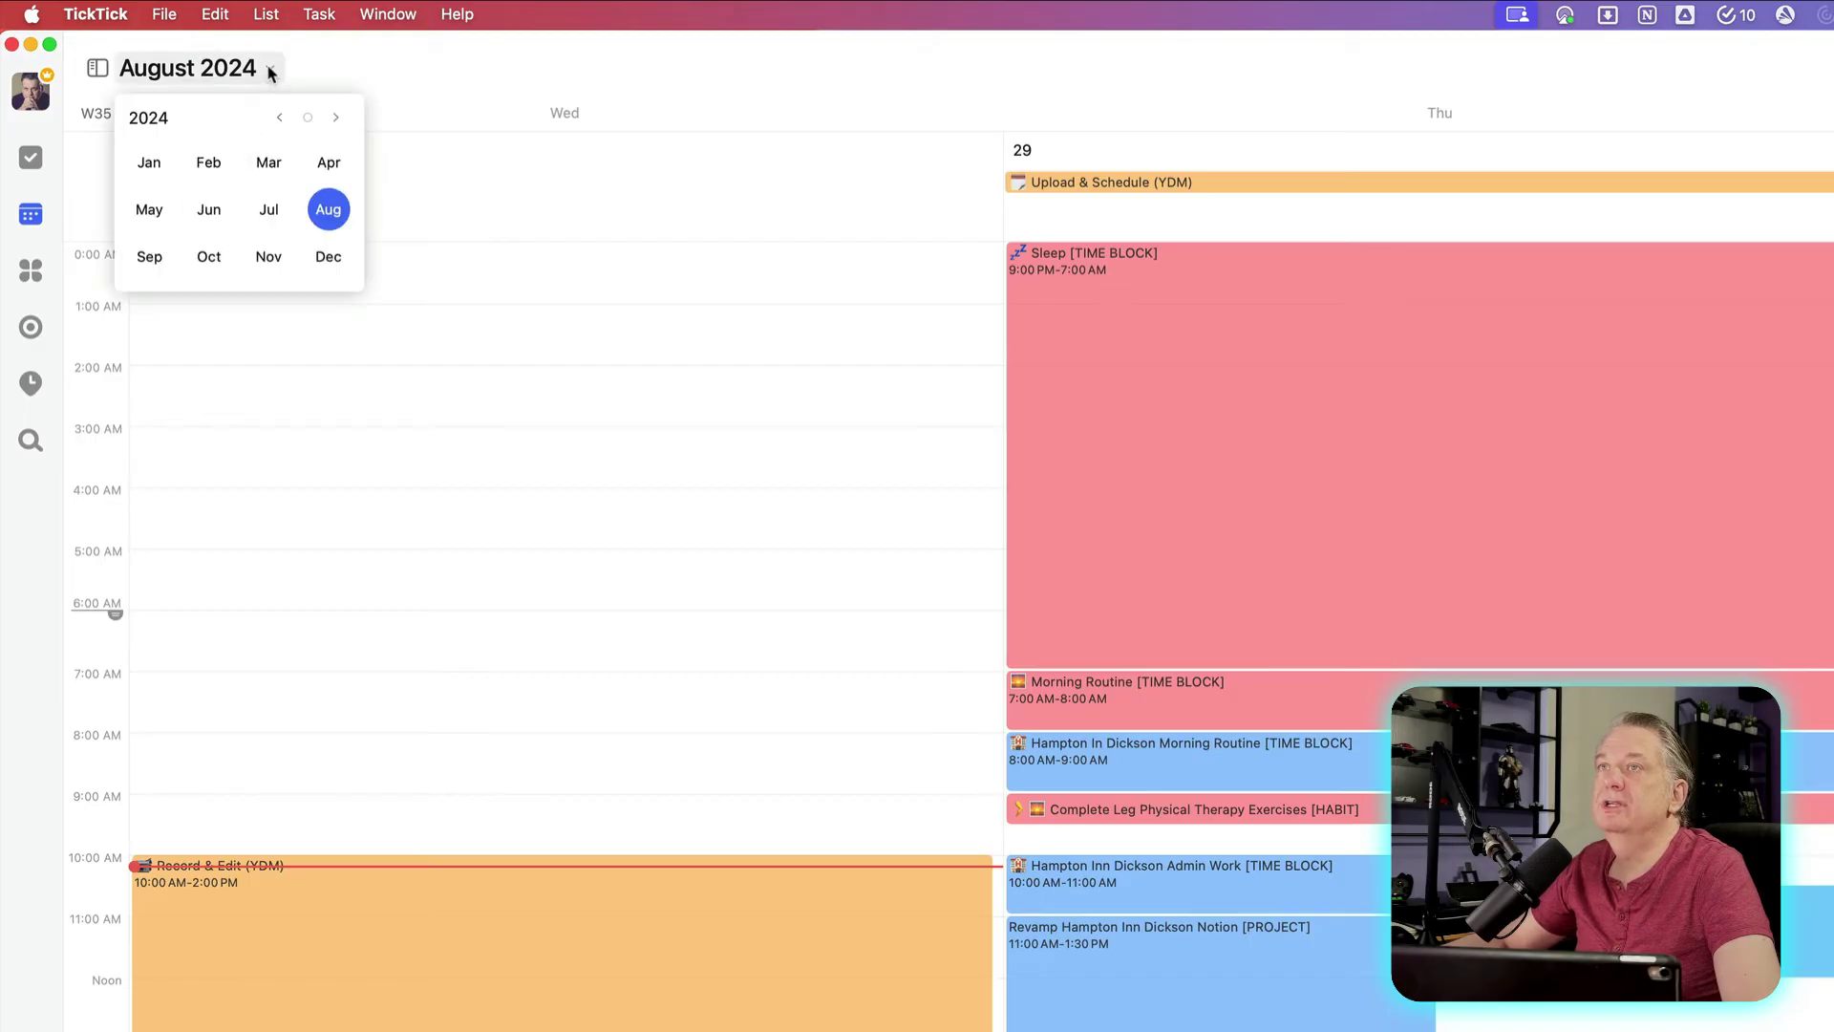
left_click(146, 256)
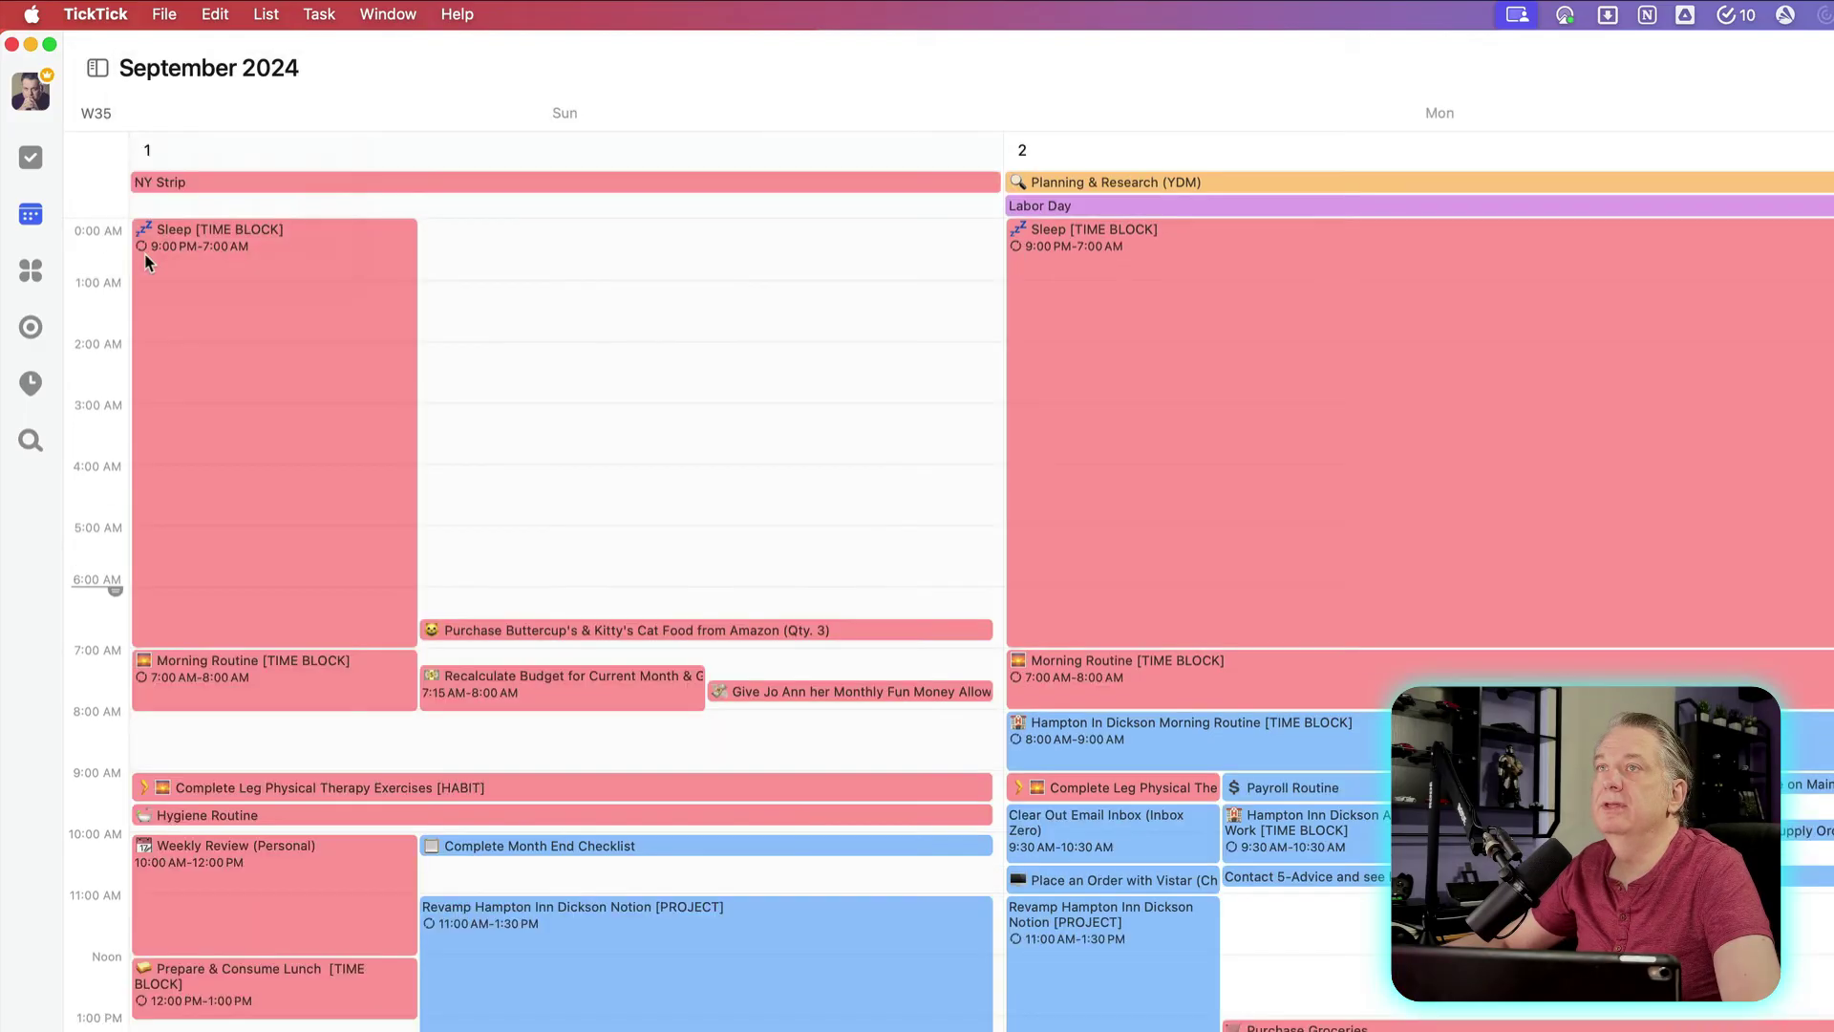
left_click(302, 69)
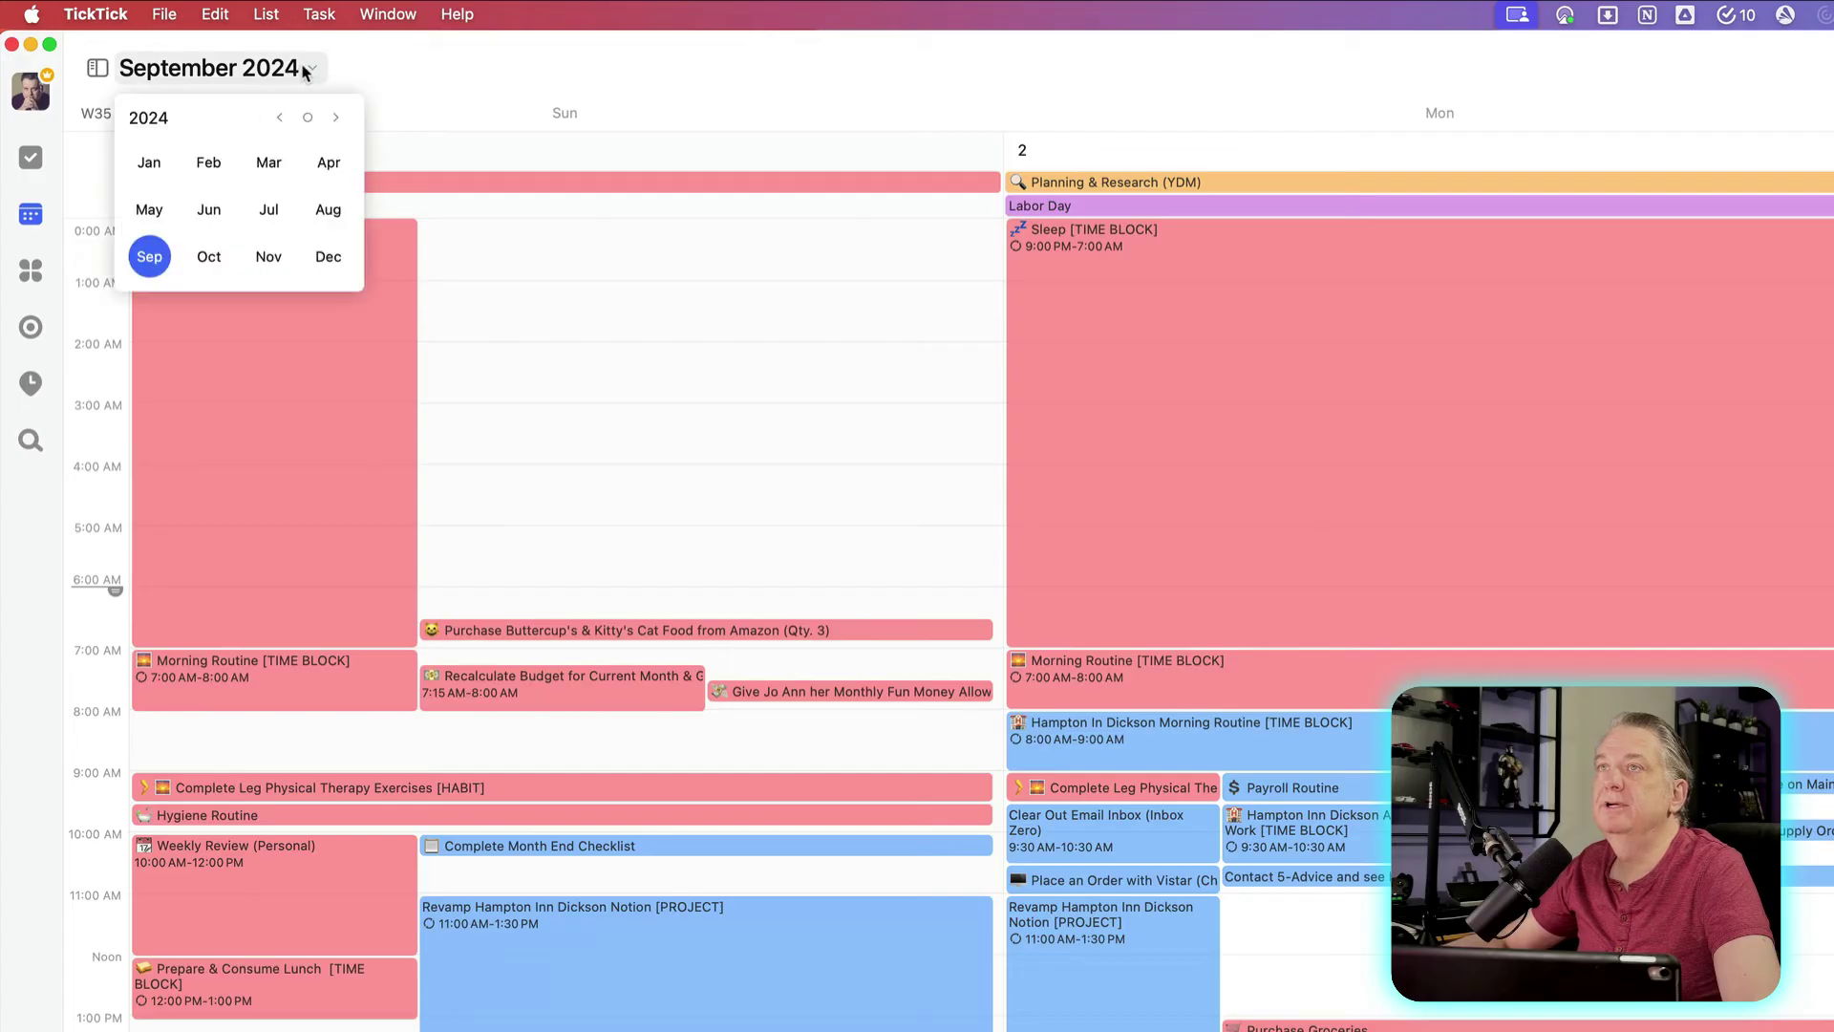
left_click(328, 210)
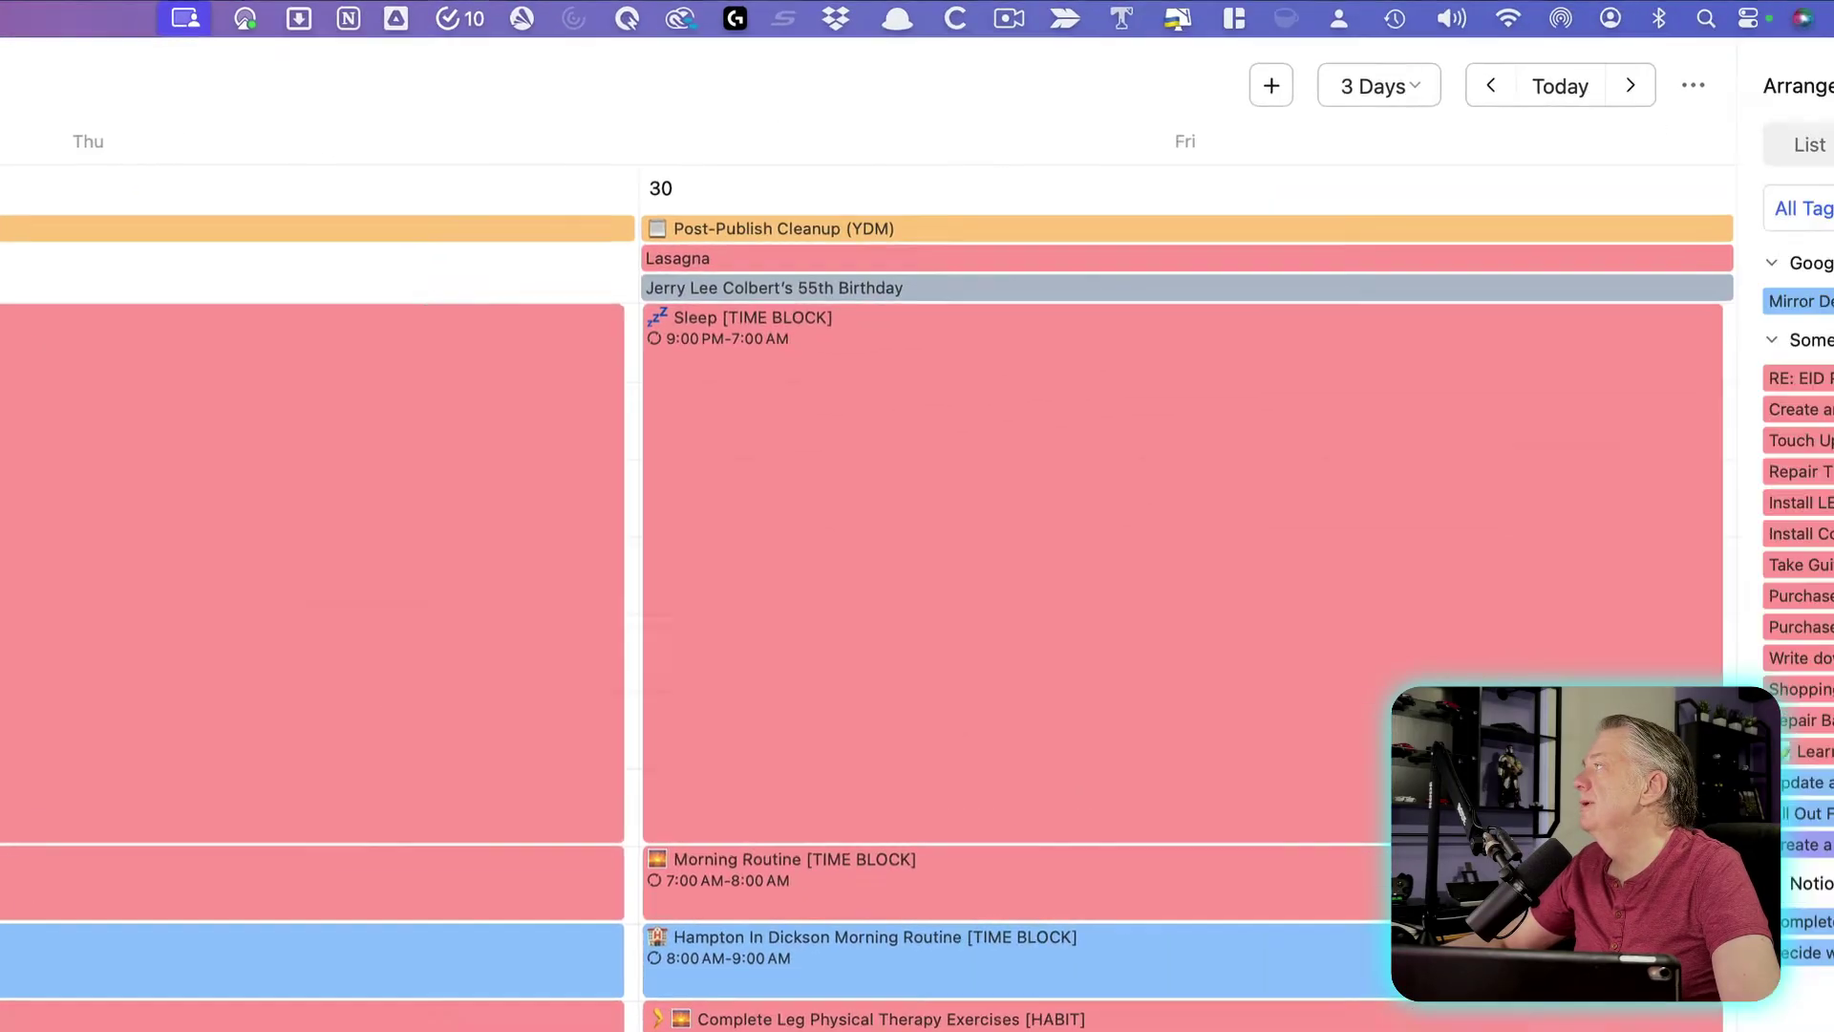
Display the calendar side by side with the Someday Maybe task list using Show with Task
left_click(1793, 91)
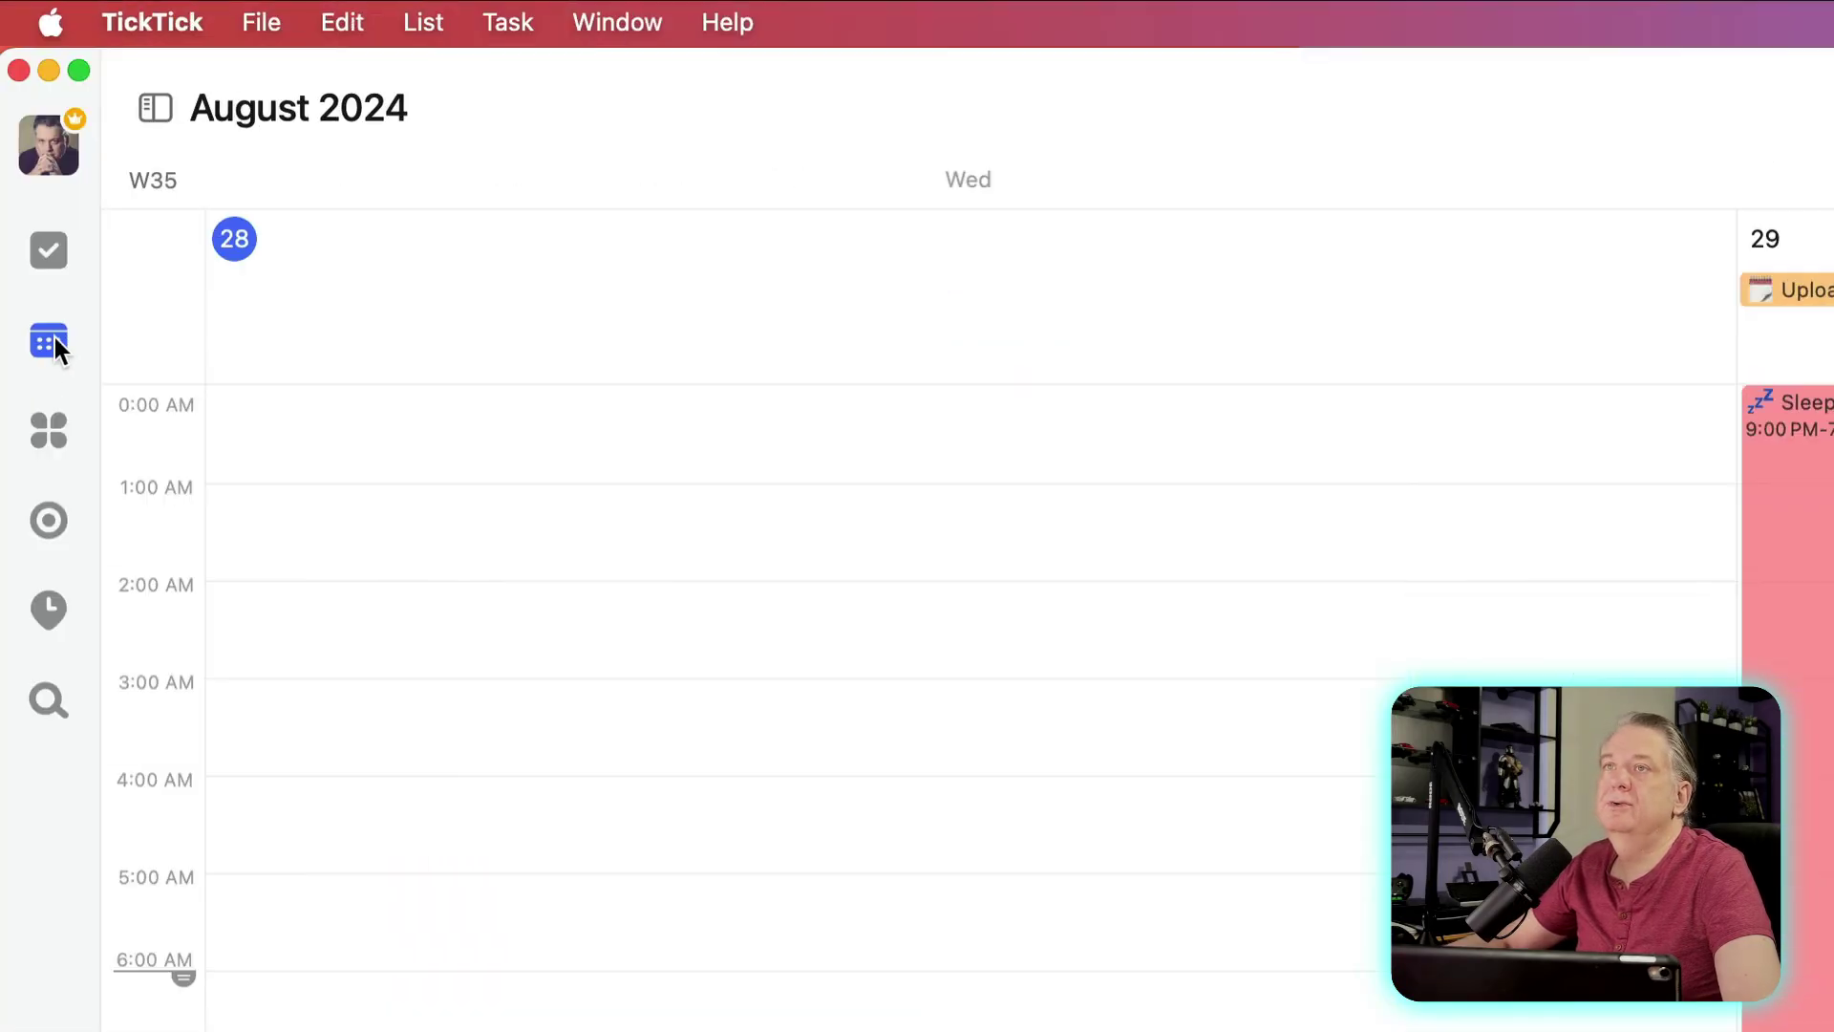
right_click(49, 341)
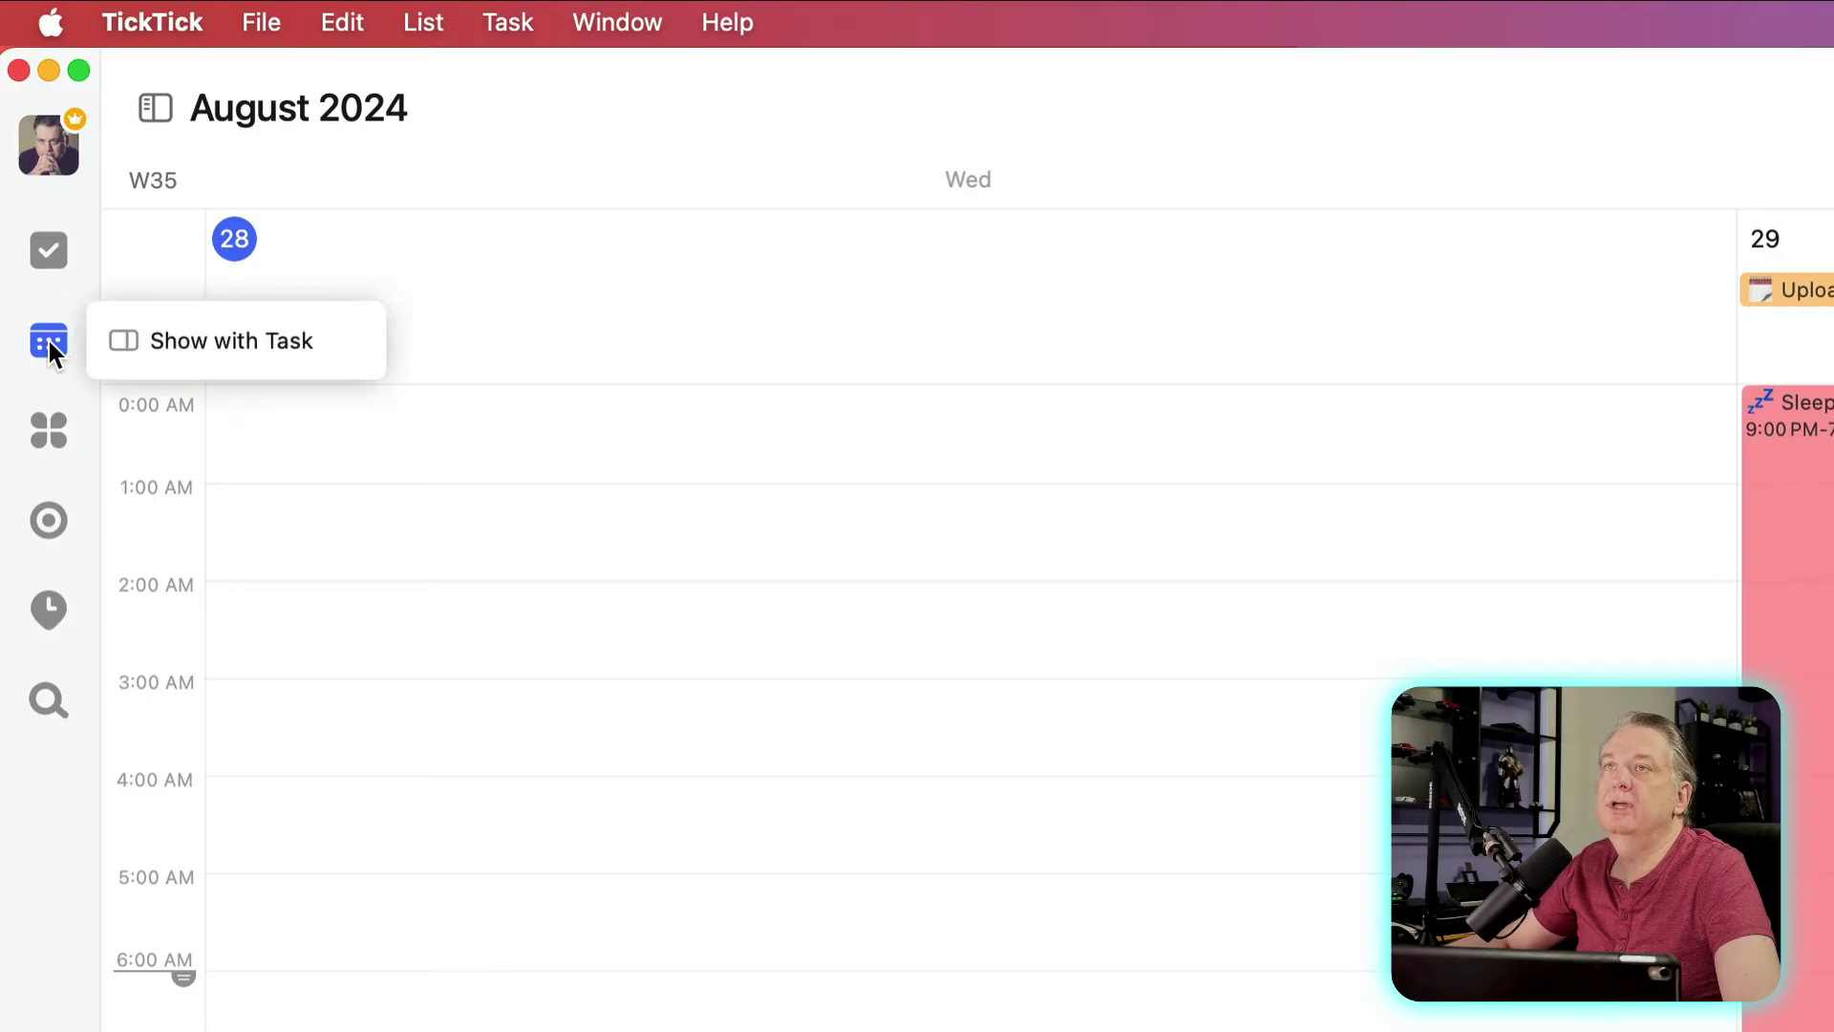
left_click(198, 342)
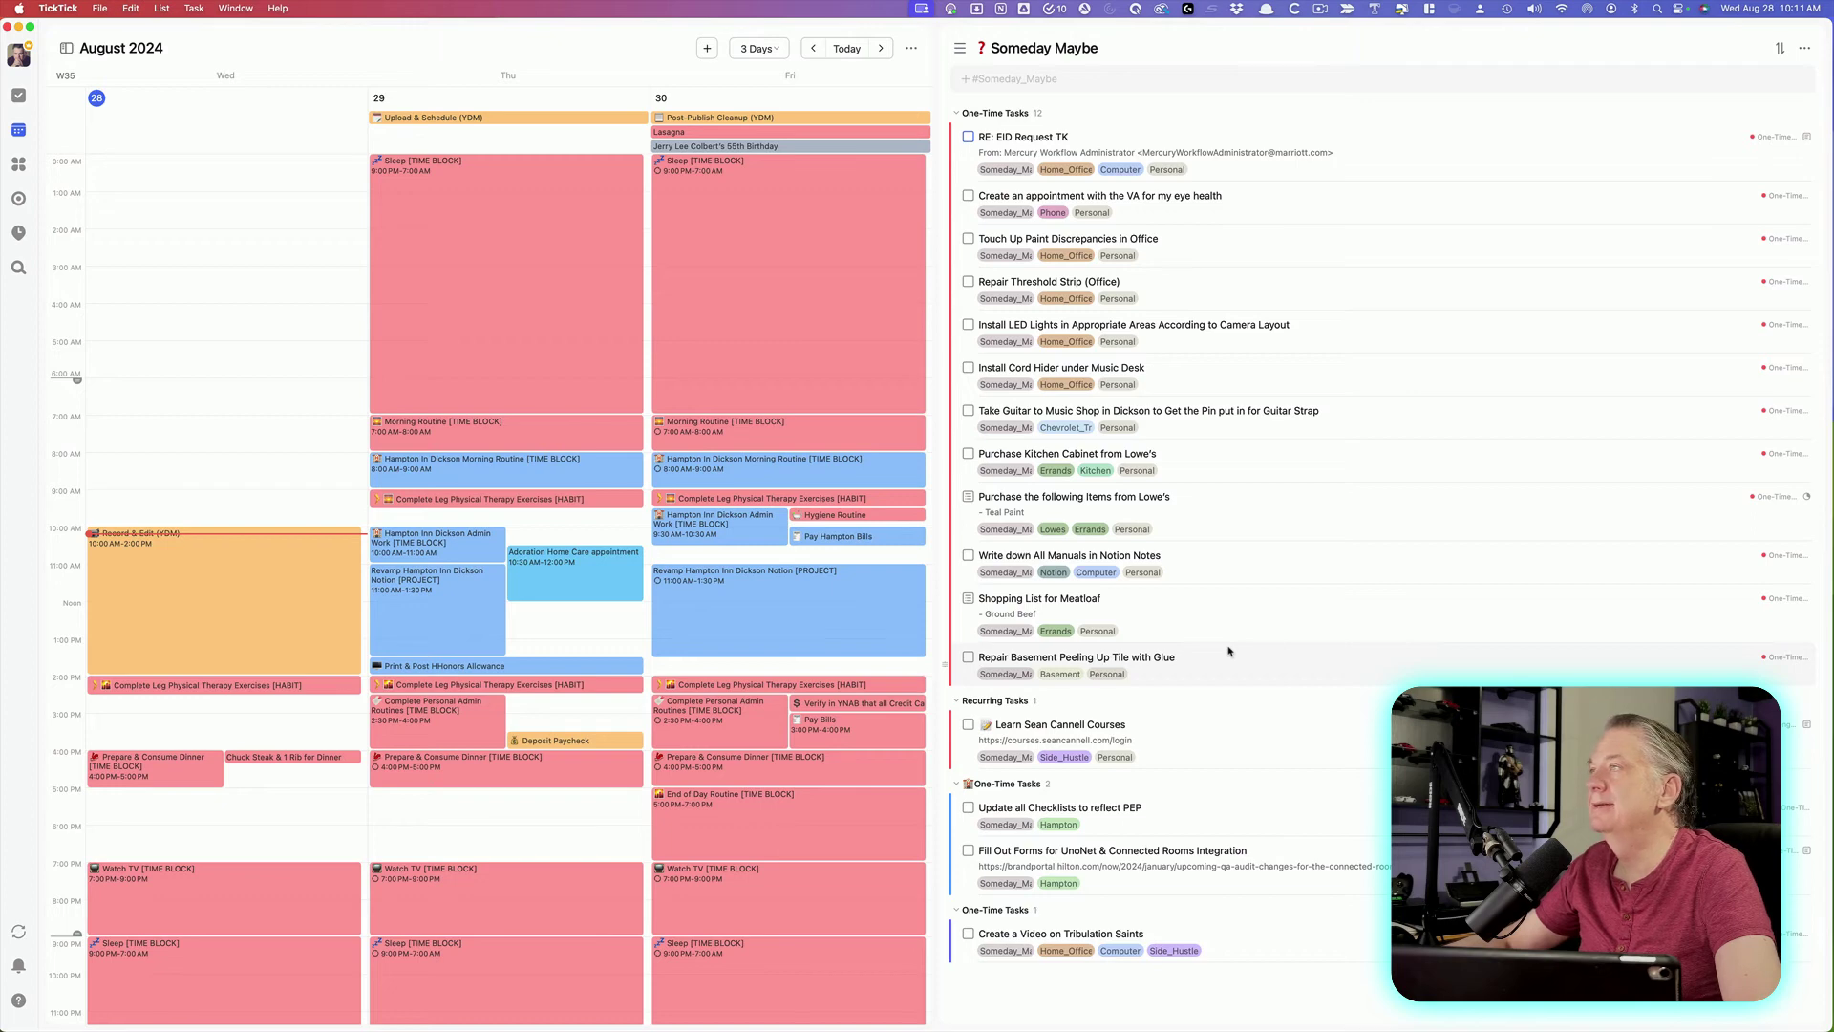
left_click(19, 97)
left_click(18, 131)
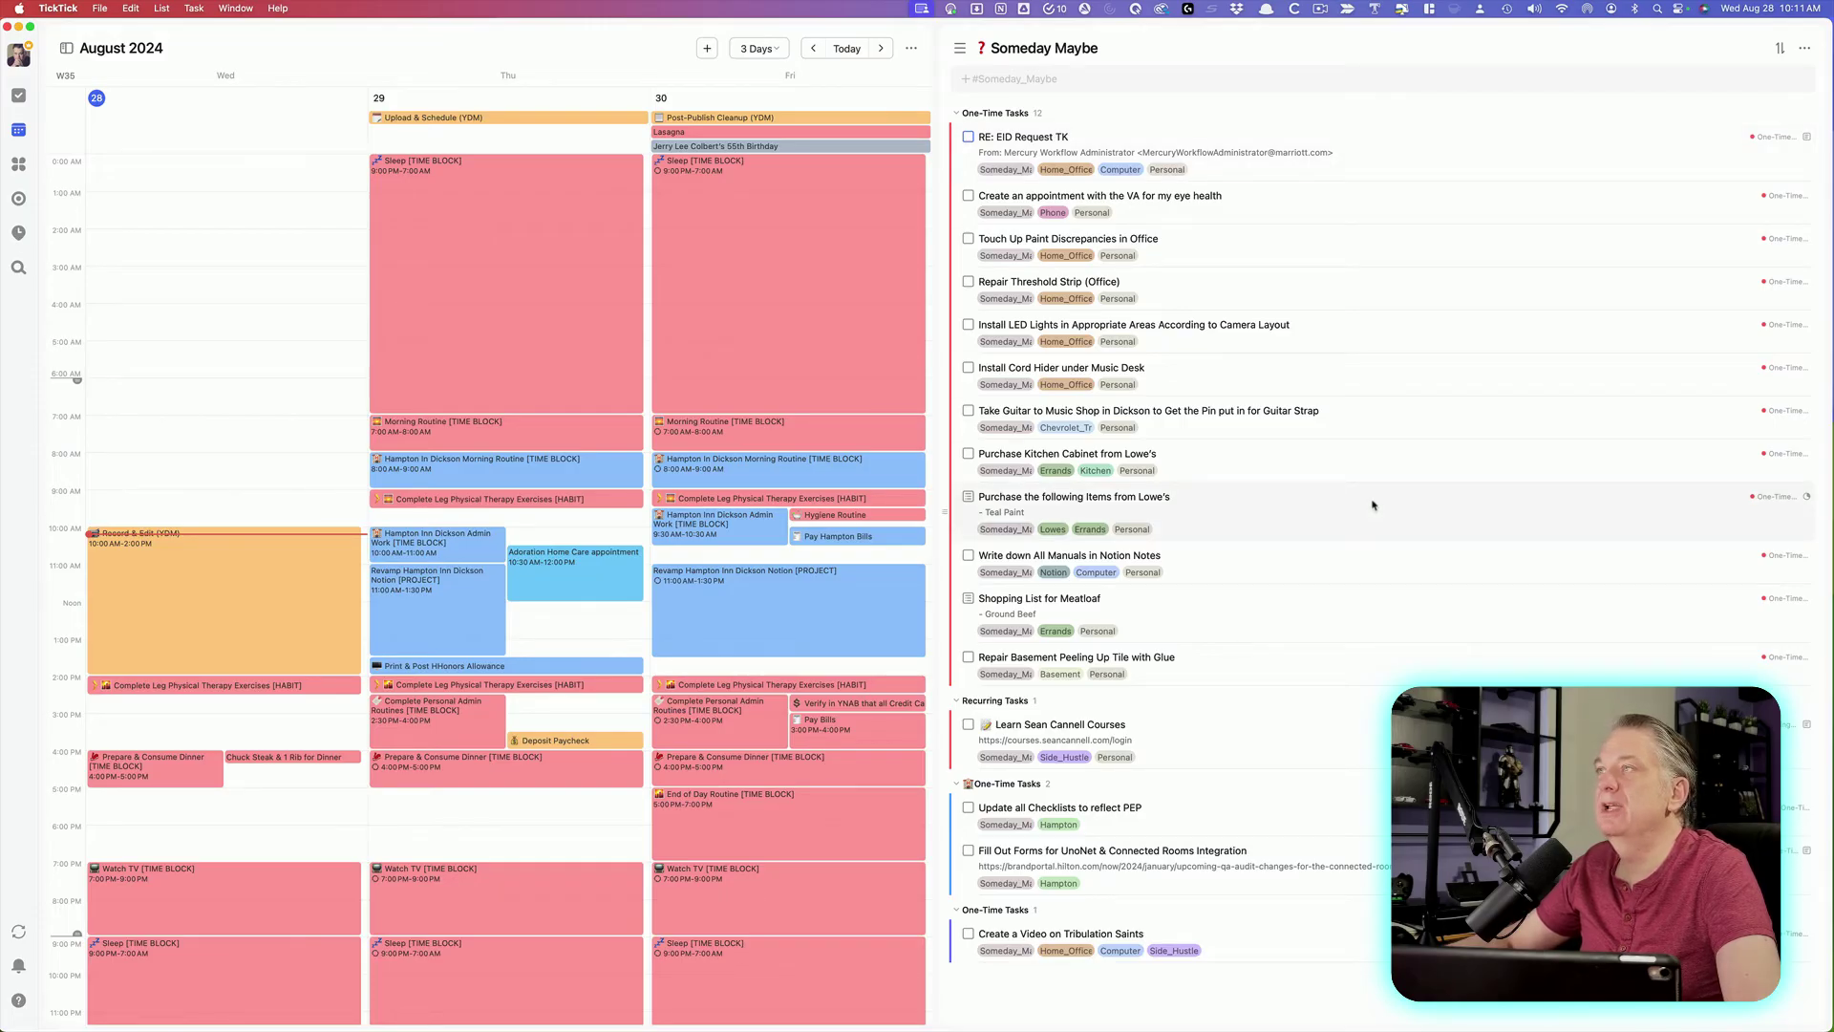
Return to the full-width calendar, then show the Arrange tasks list of undated tasks by tag and close it
left_click(18, 131)
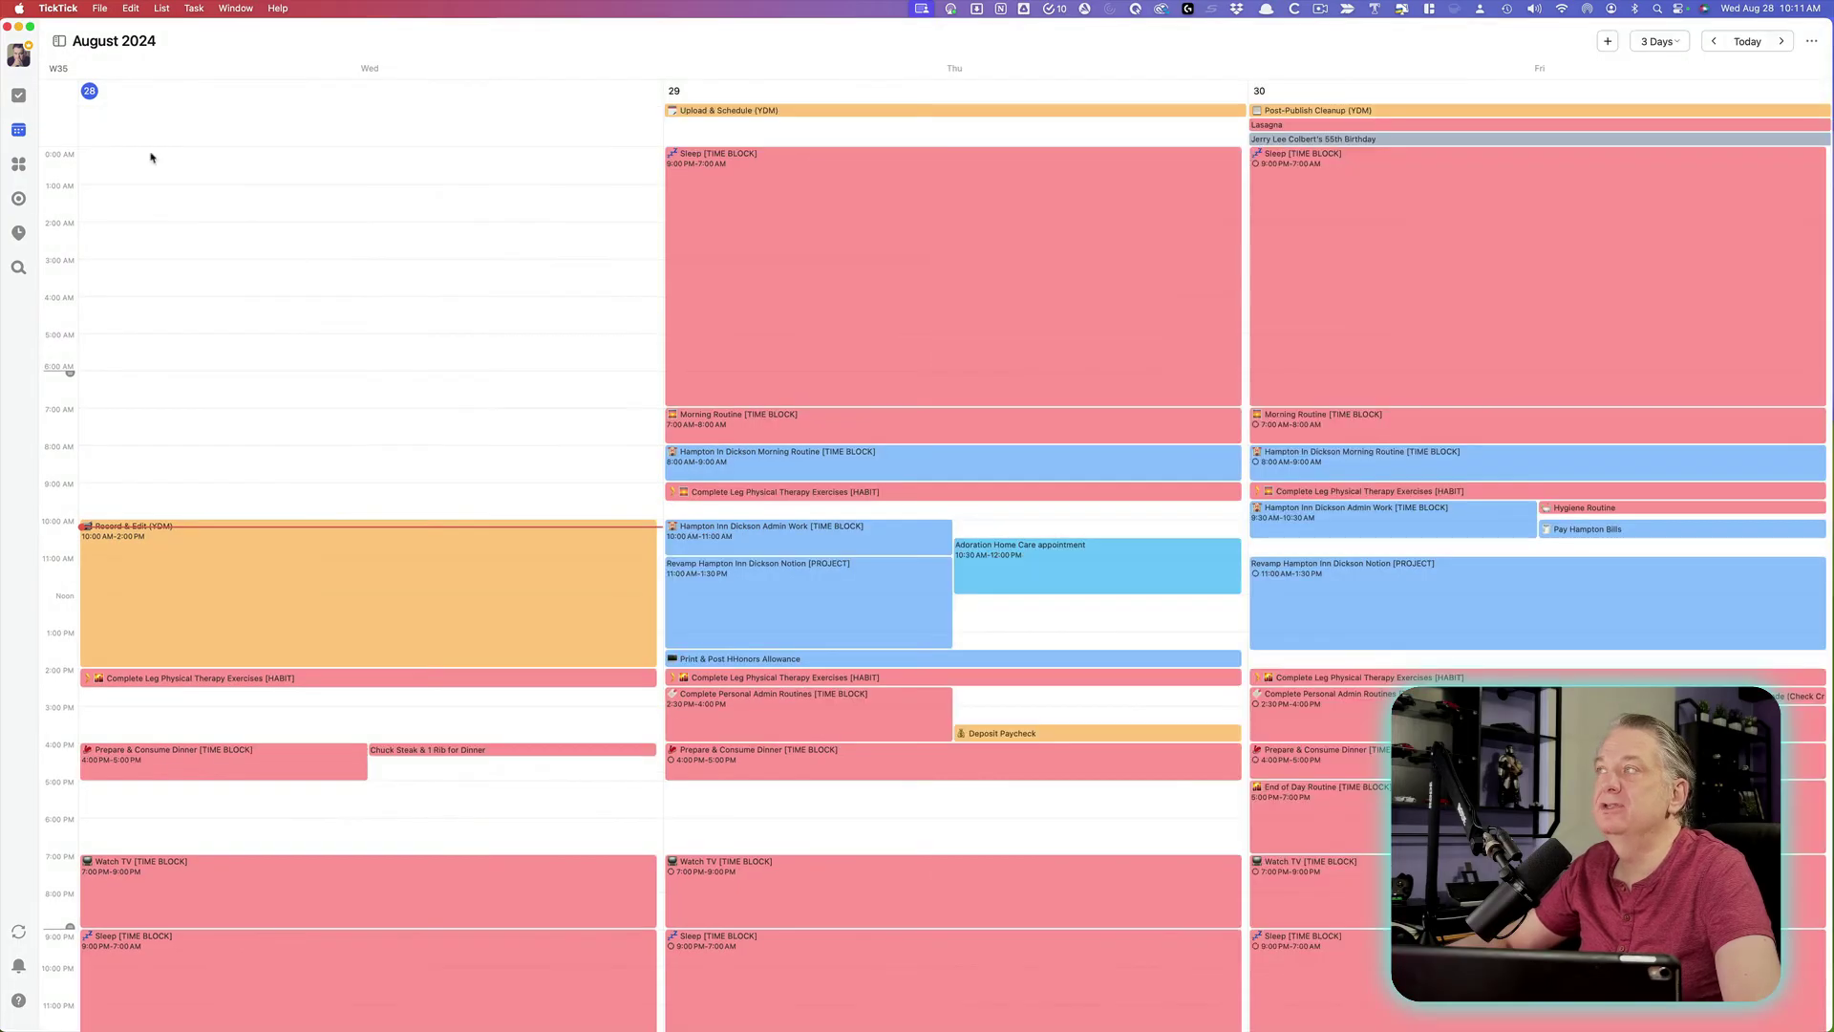
left_click(1811, 42)
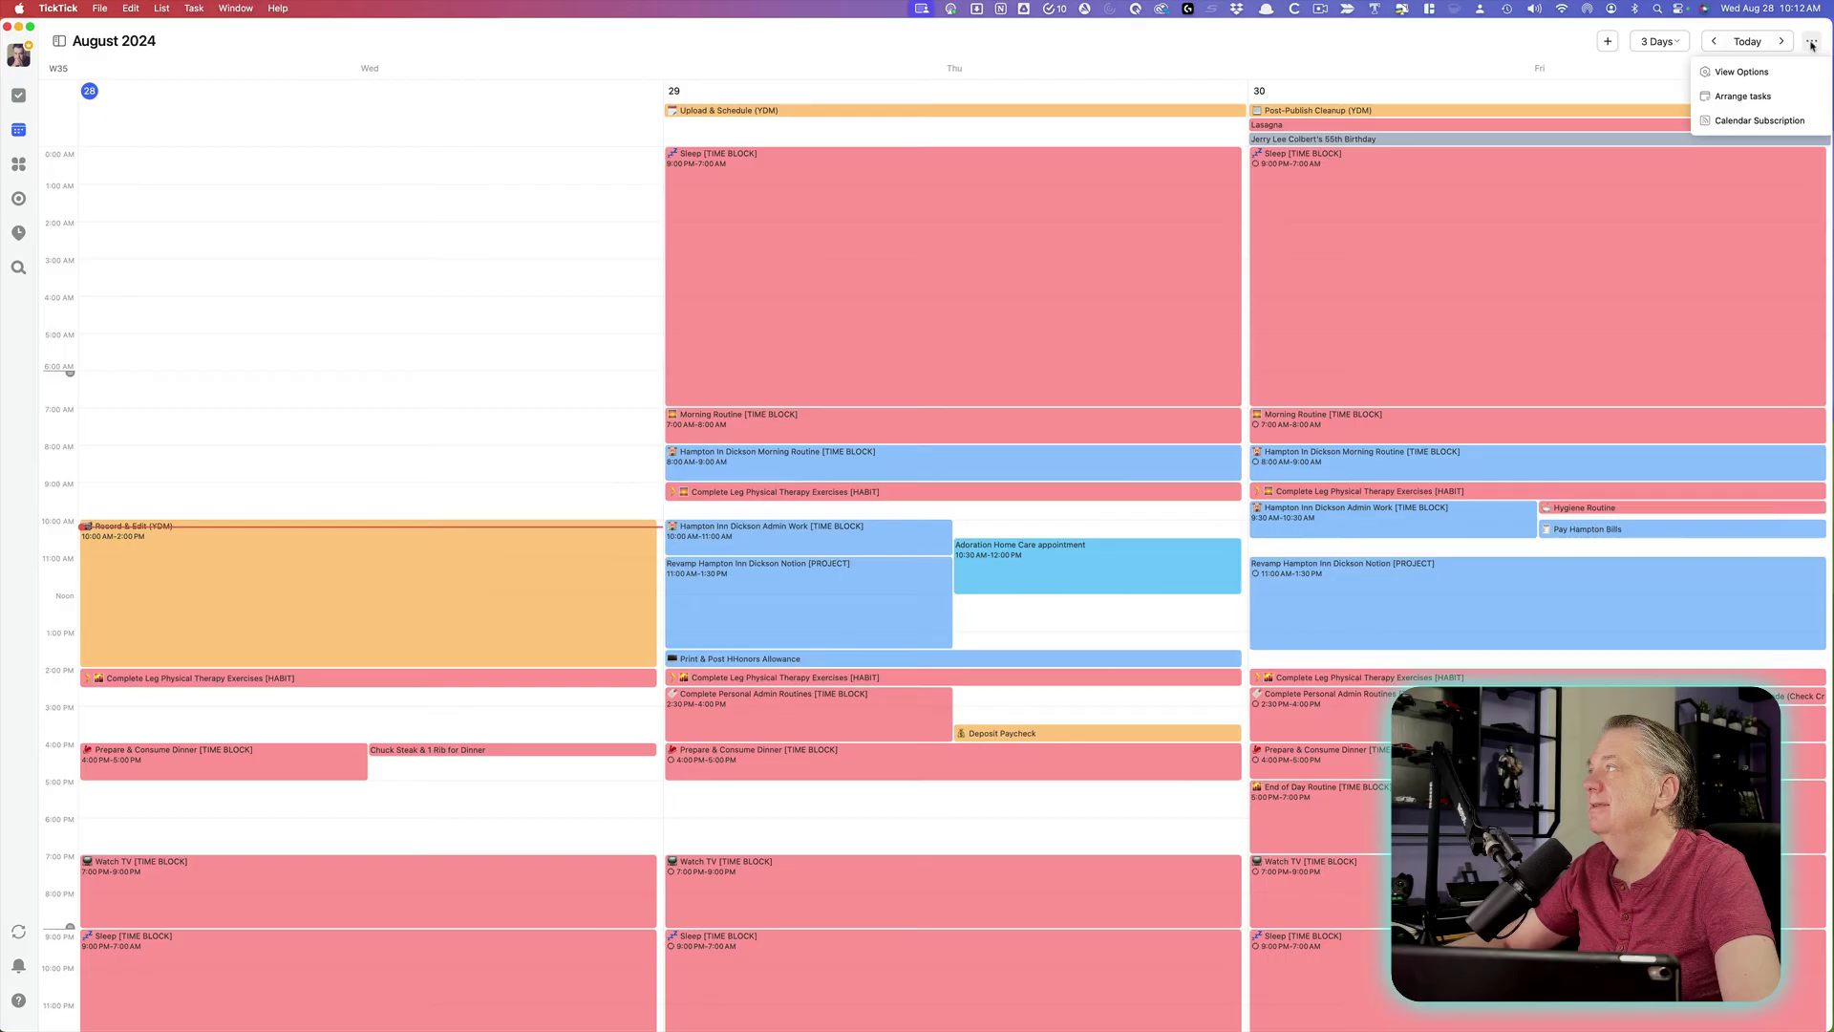
left_click(1758, 96)
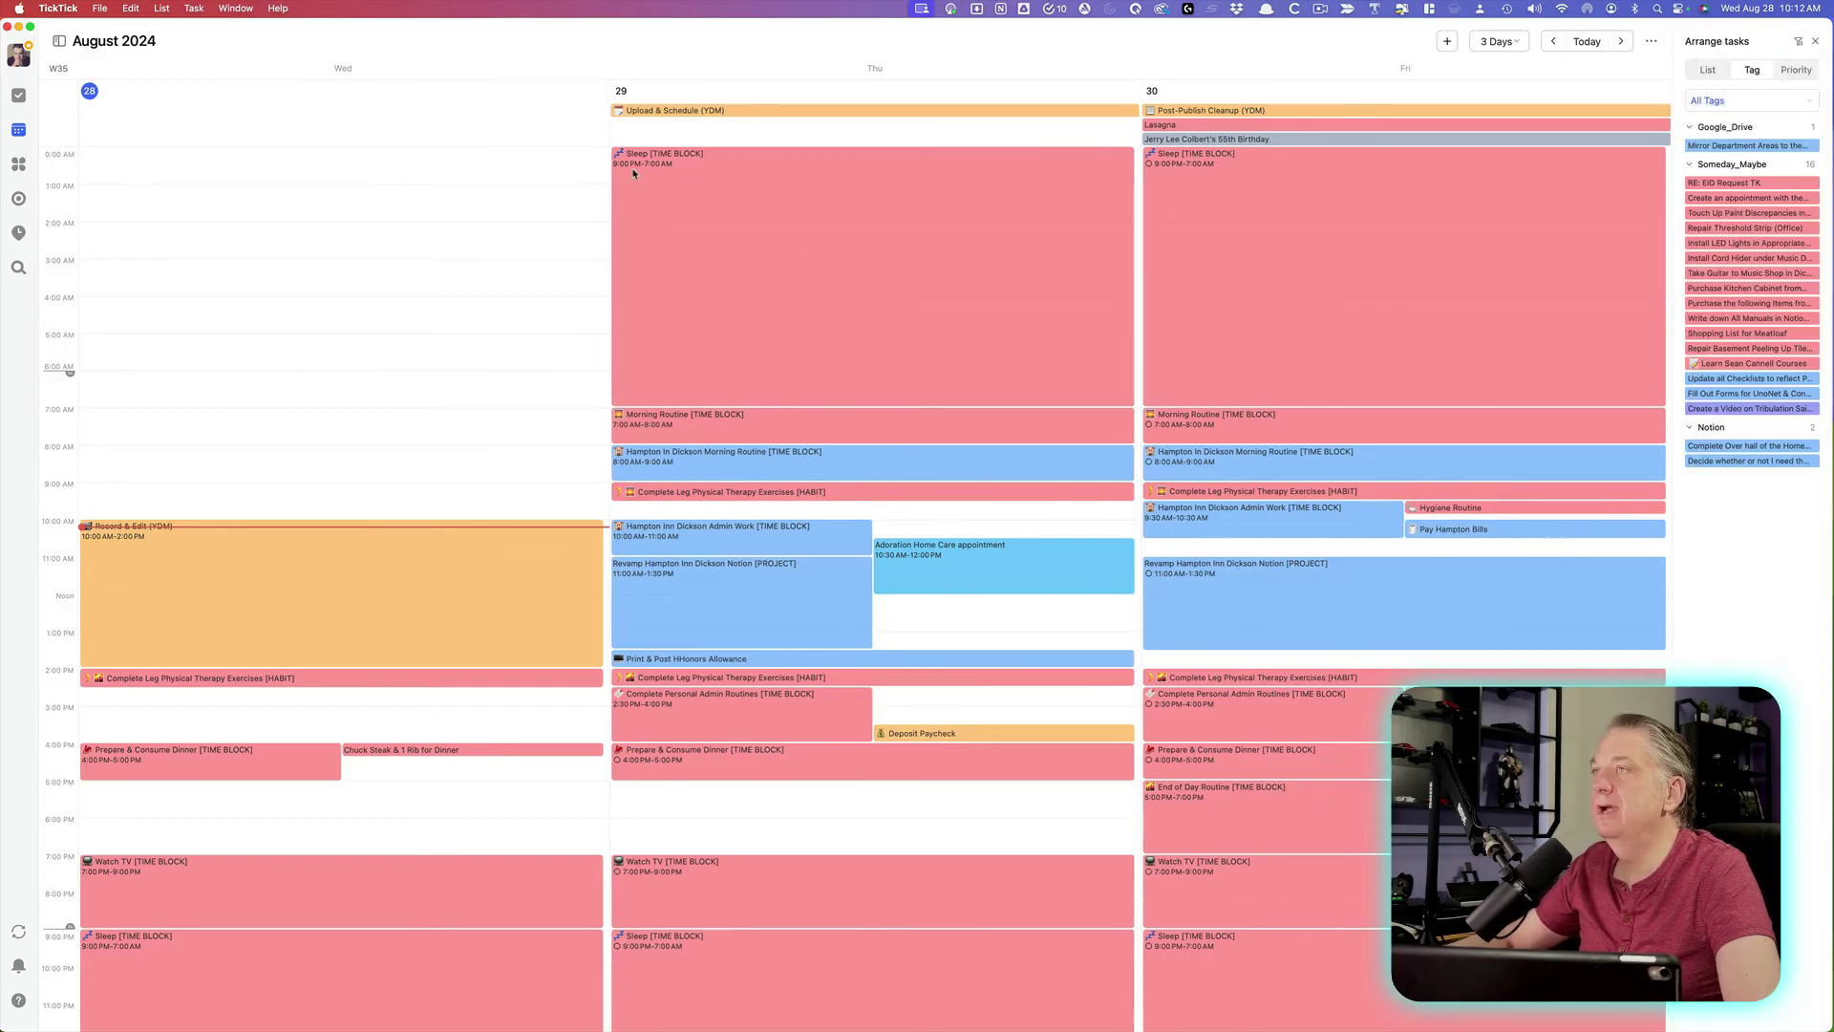
left_click(1817, 43)
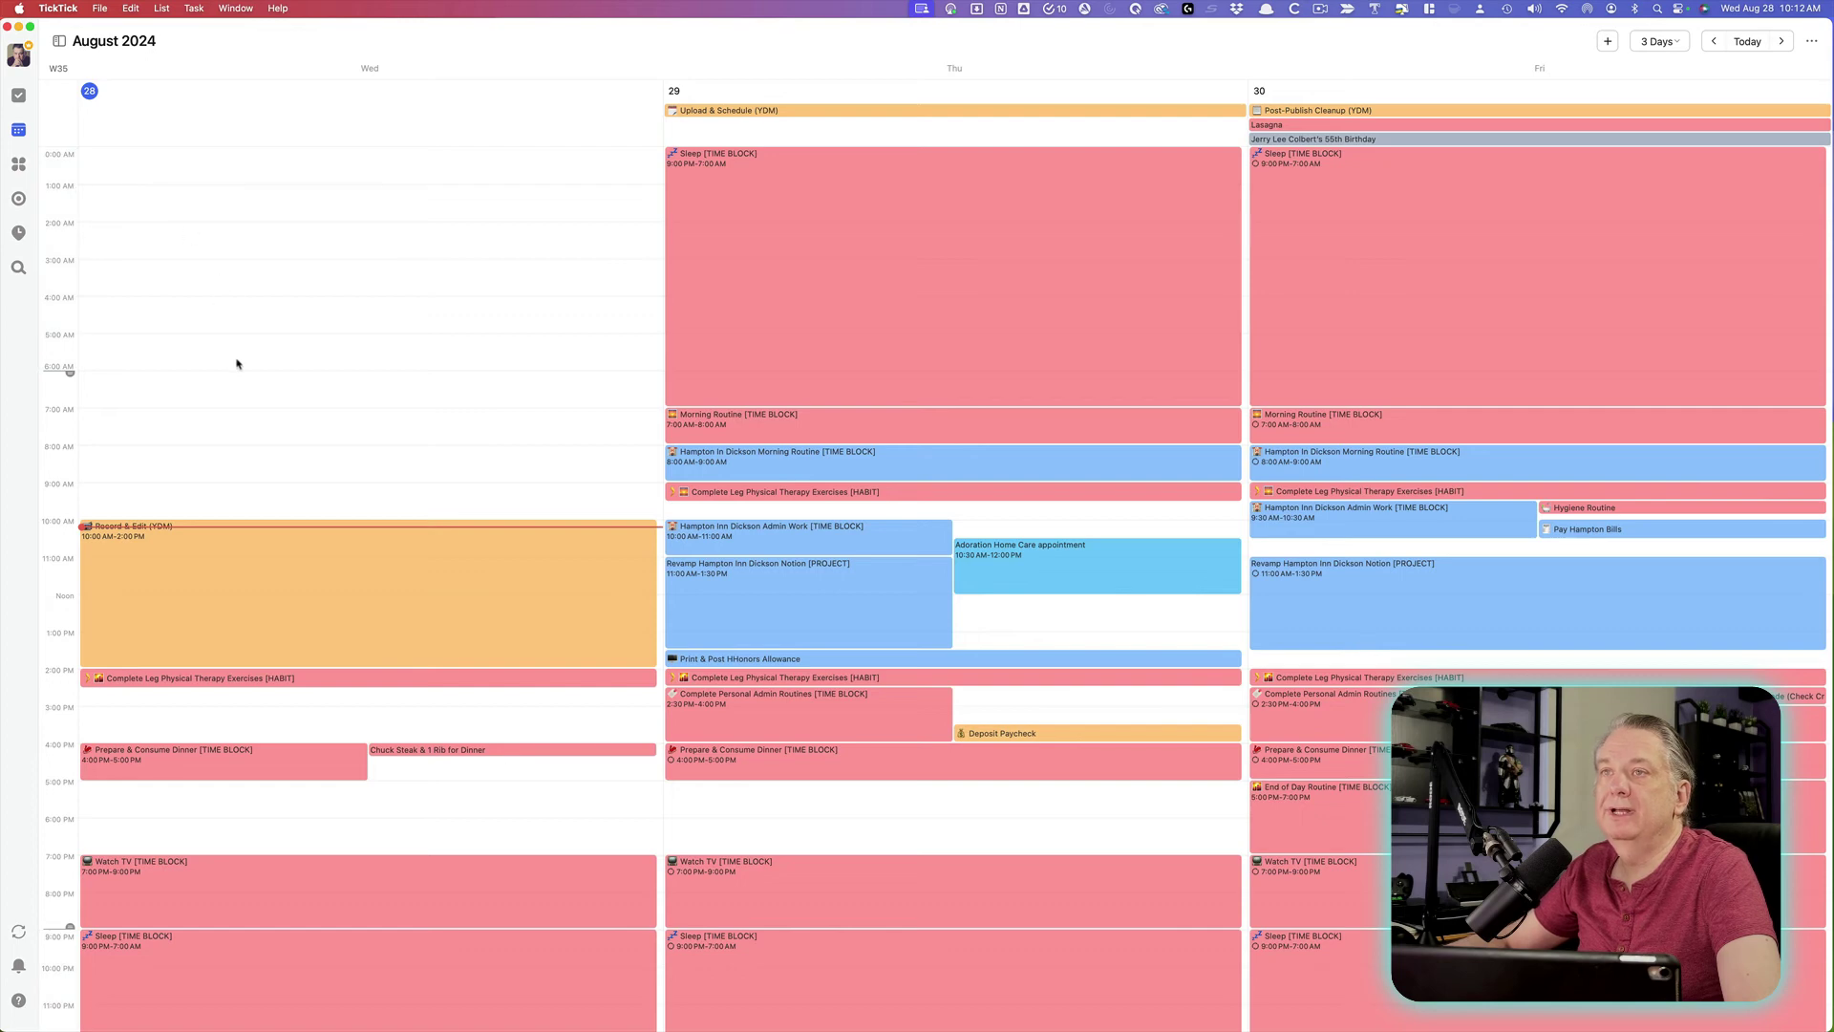
Open the Integrations & Import section of the account's settings to review the calendar integration options
scroll(237, 364, "down", 1)
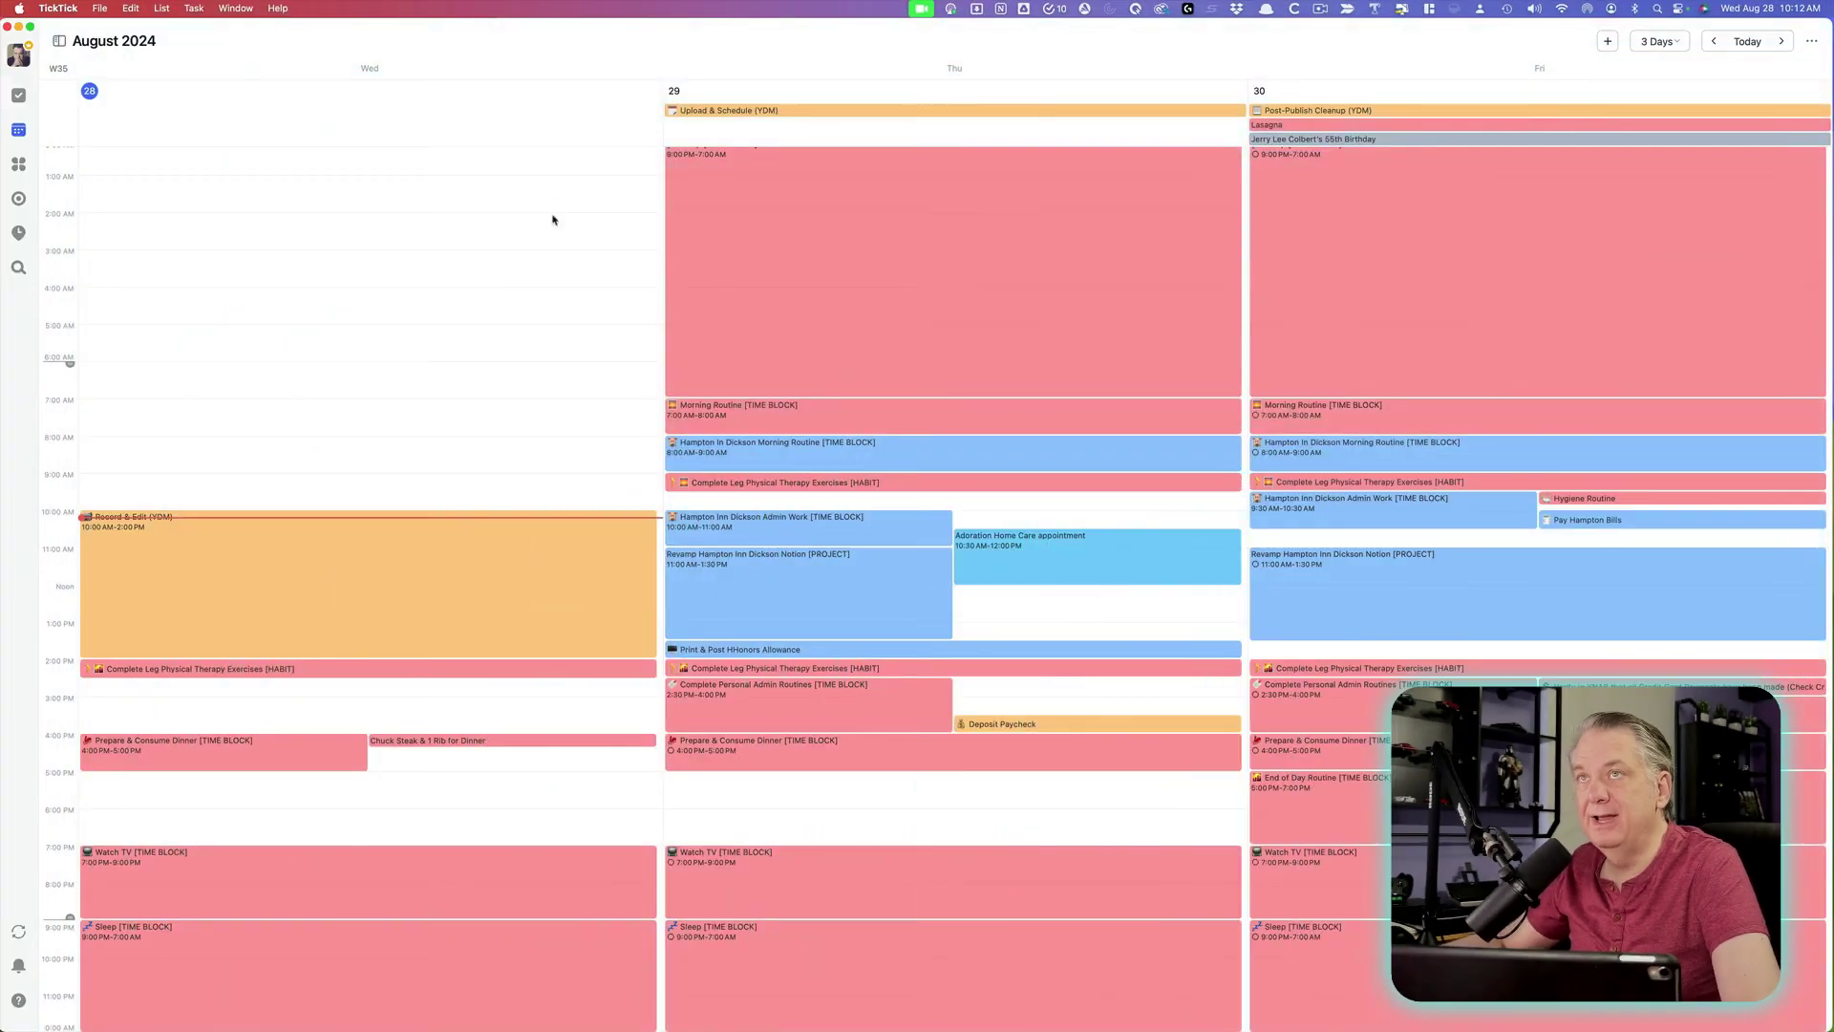
left_click(19, 54)
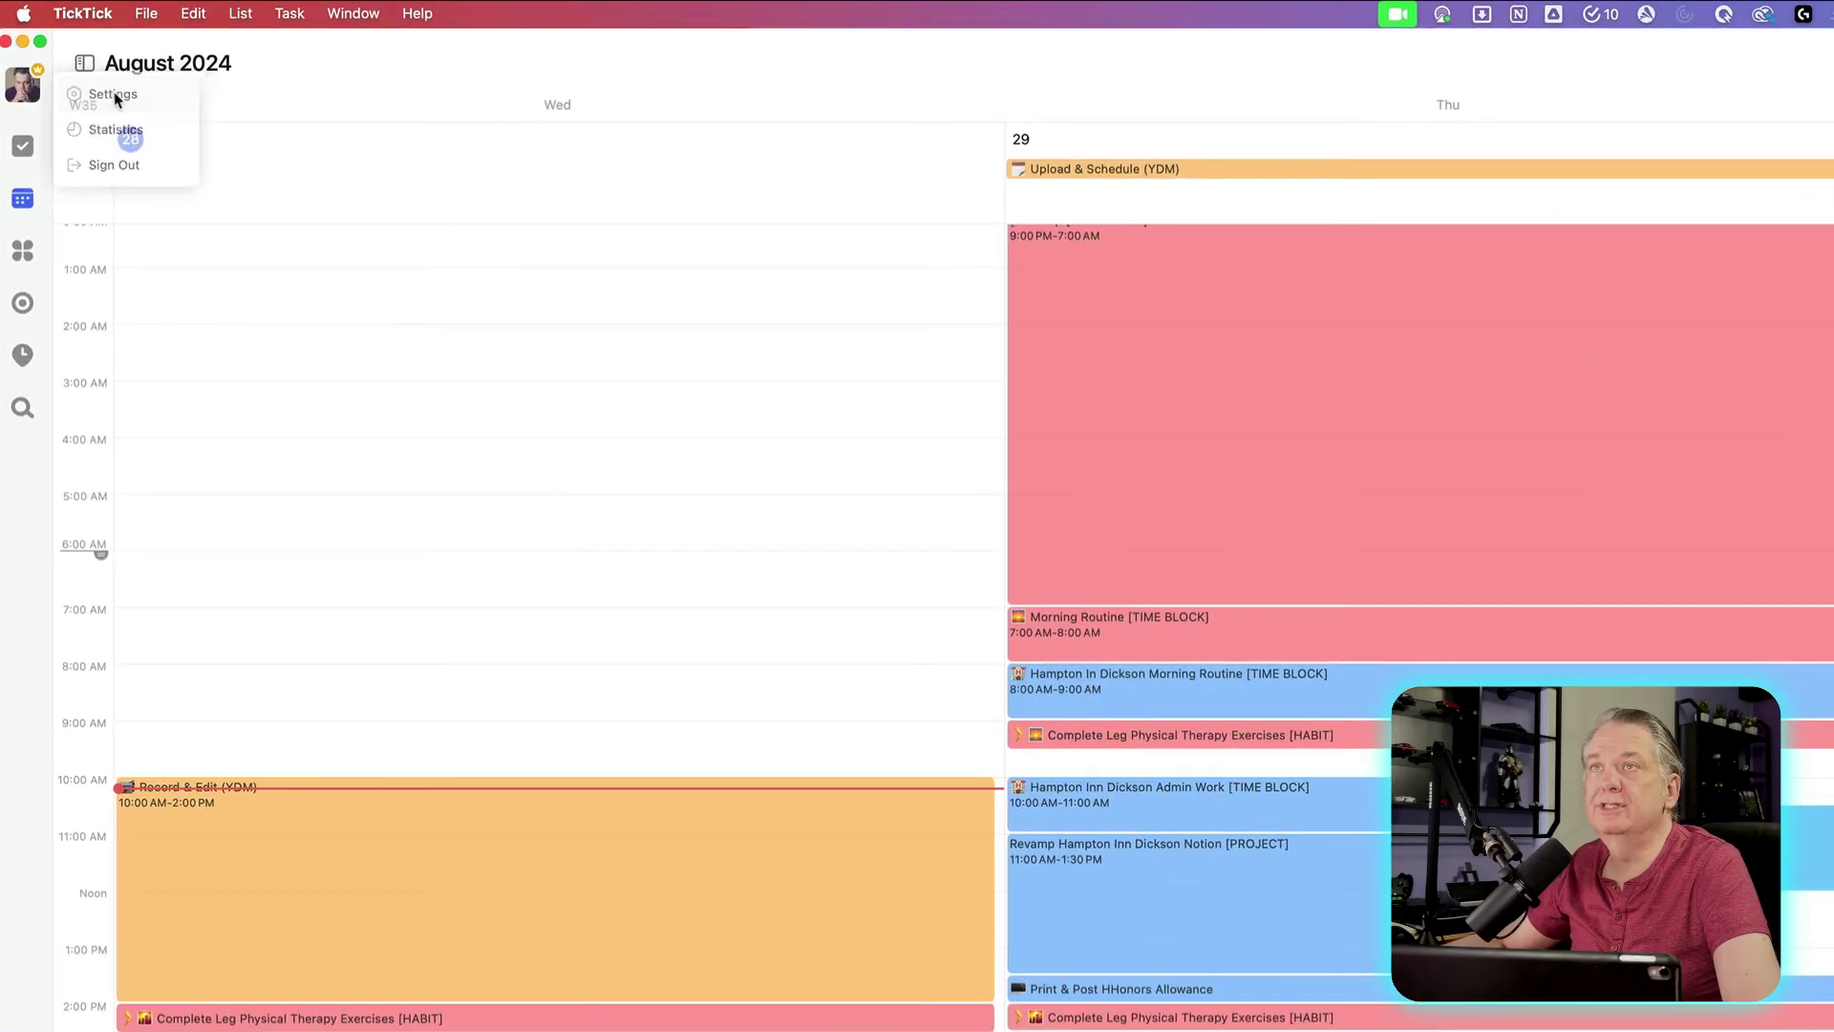
left_click(73, 97)
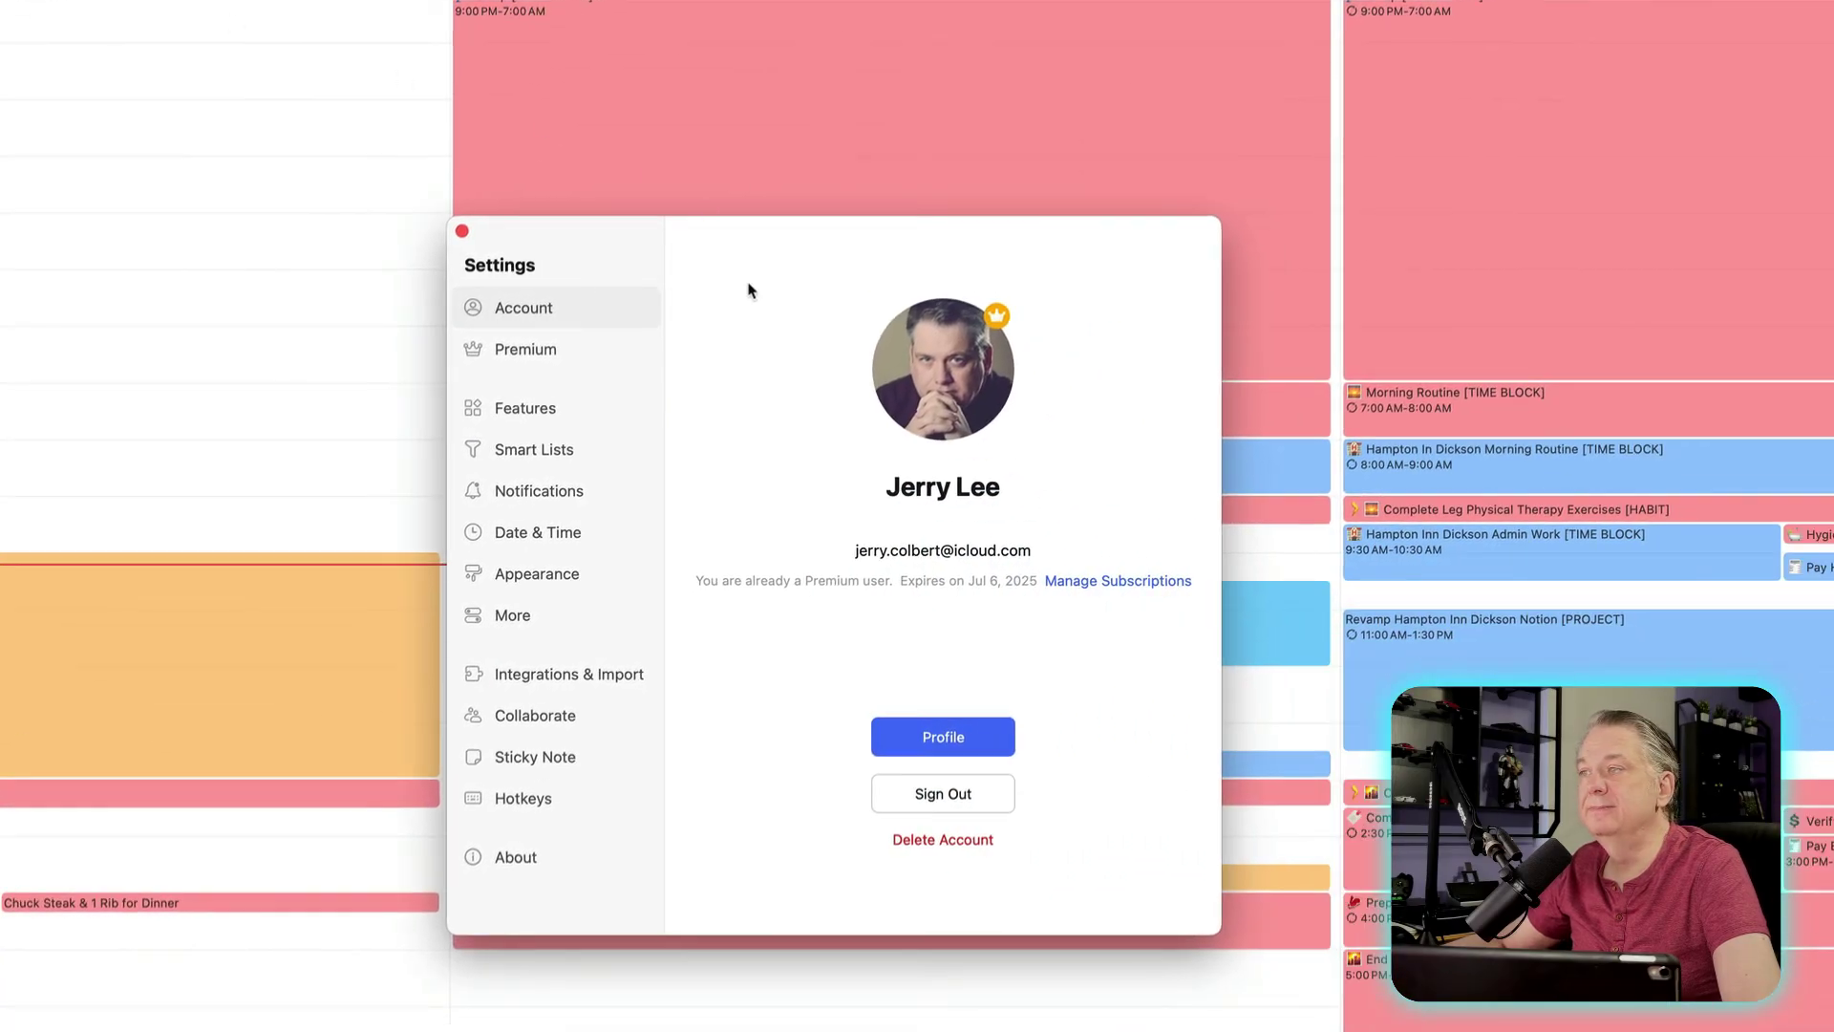
left_click(566, 678)
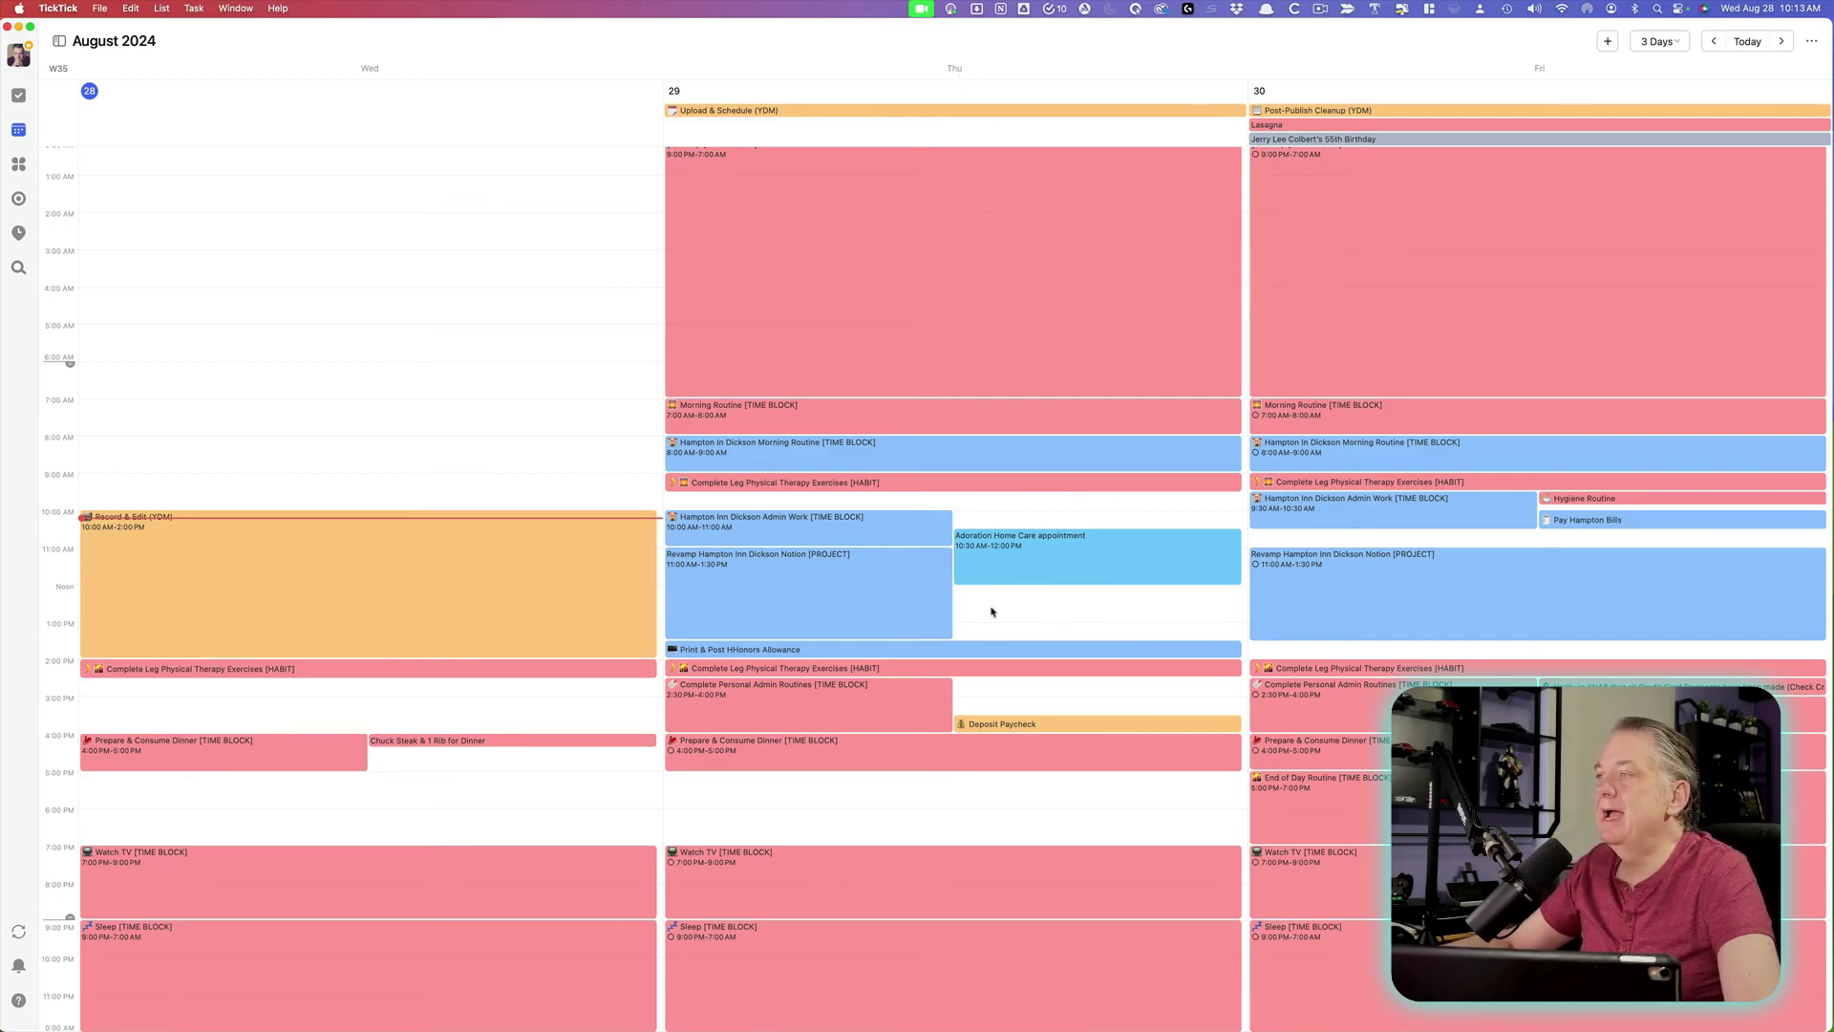
View the August 29 Adoration Home Care appointment's details and its Archive option, and dismiss them without adding a task
left_click(1041, 561)
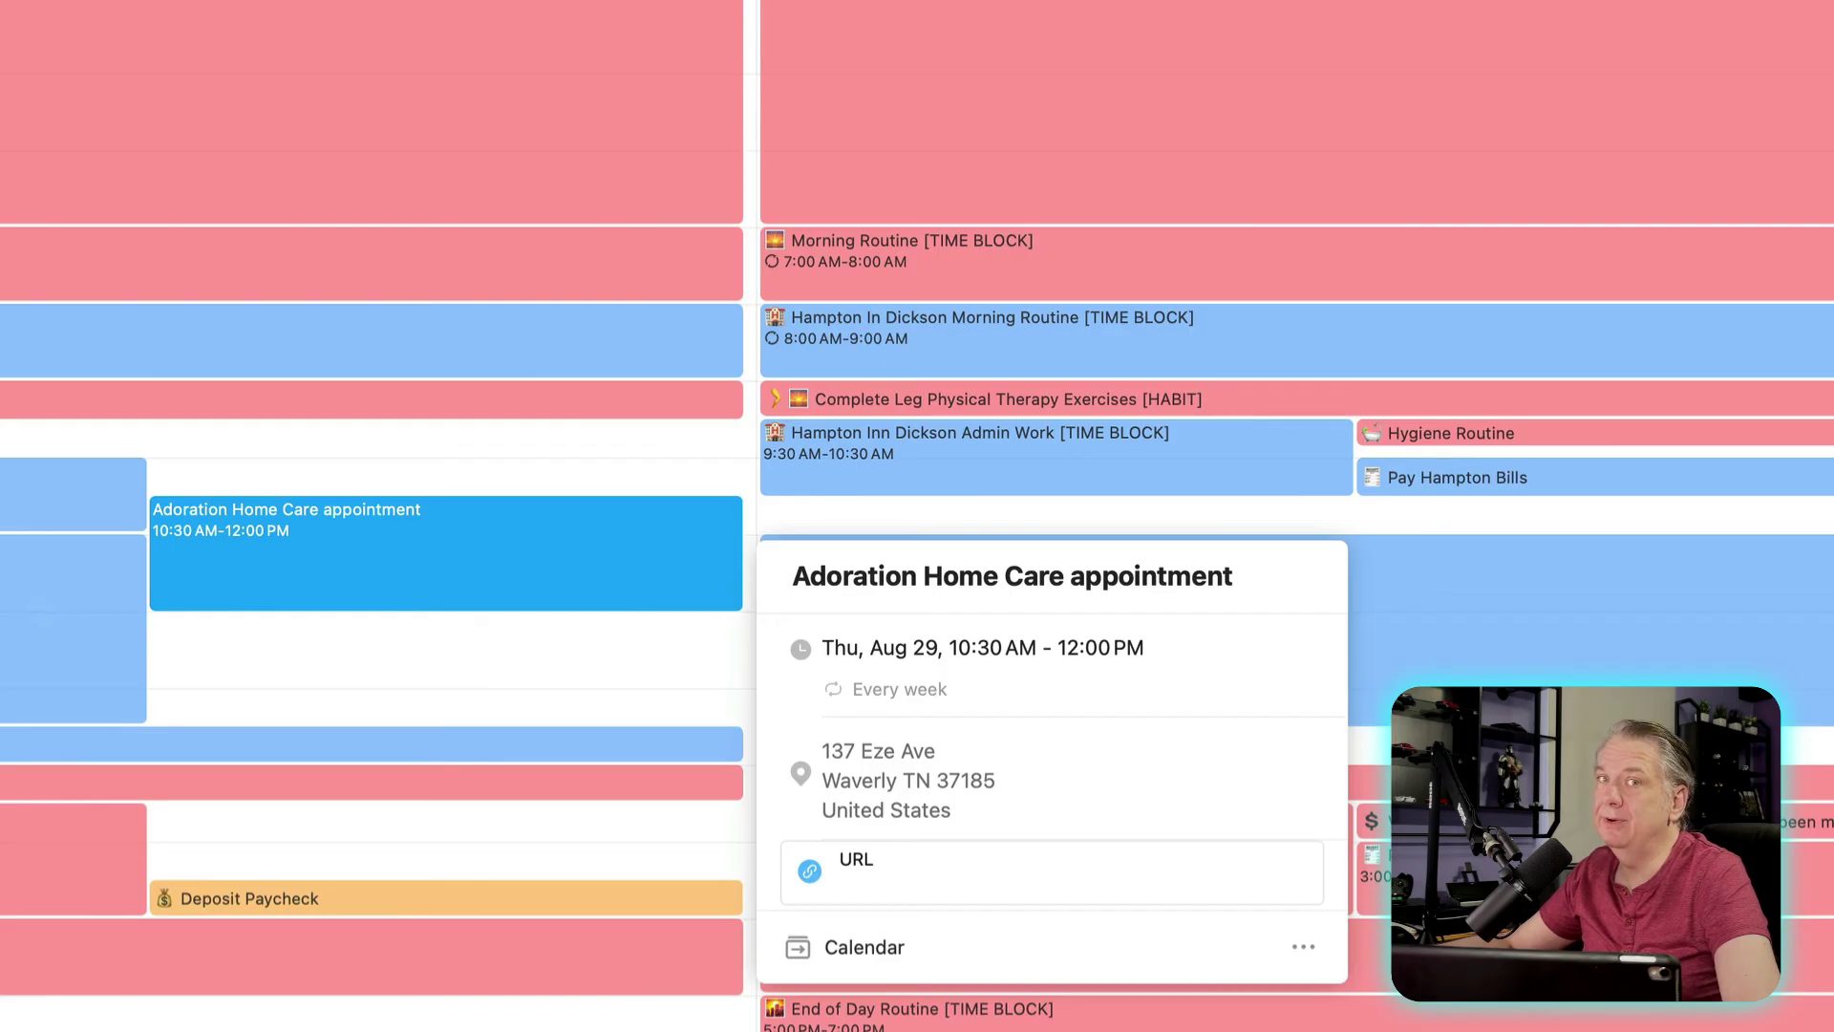
key("Escape")
right_click(342, 567)
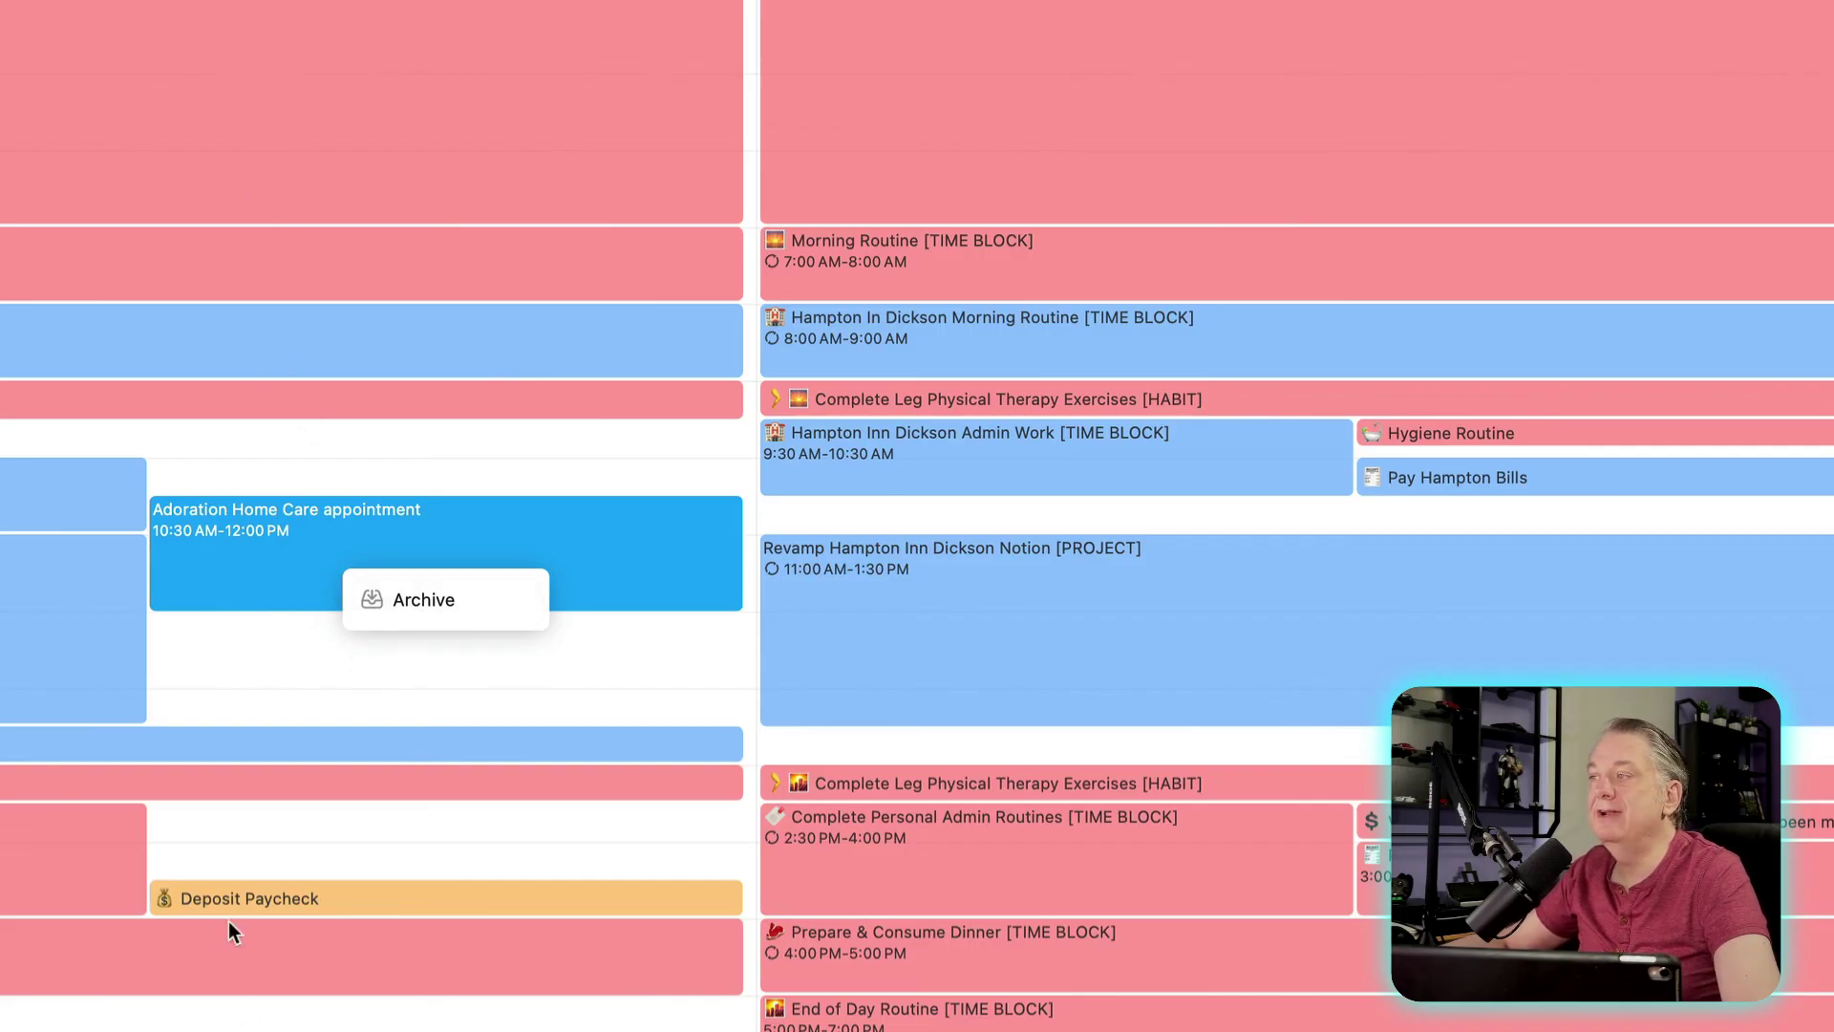
left_click(277, 684)
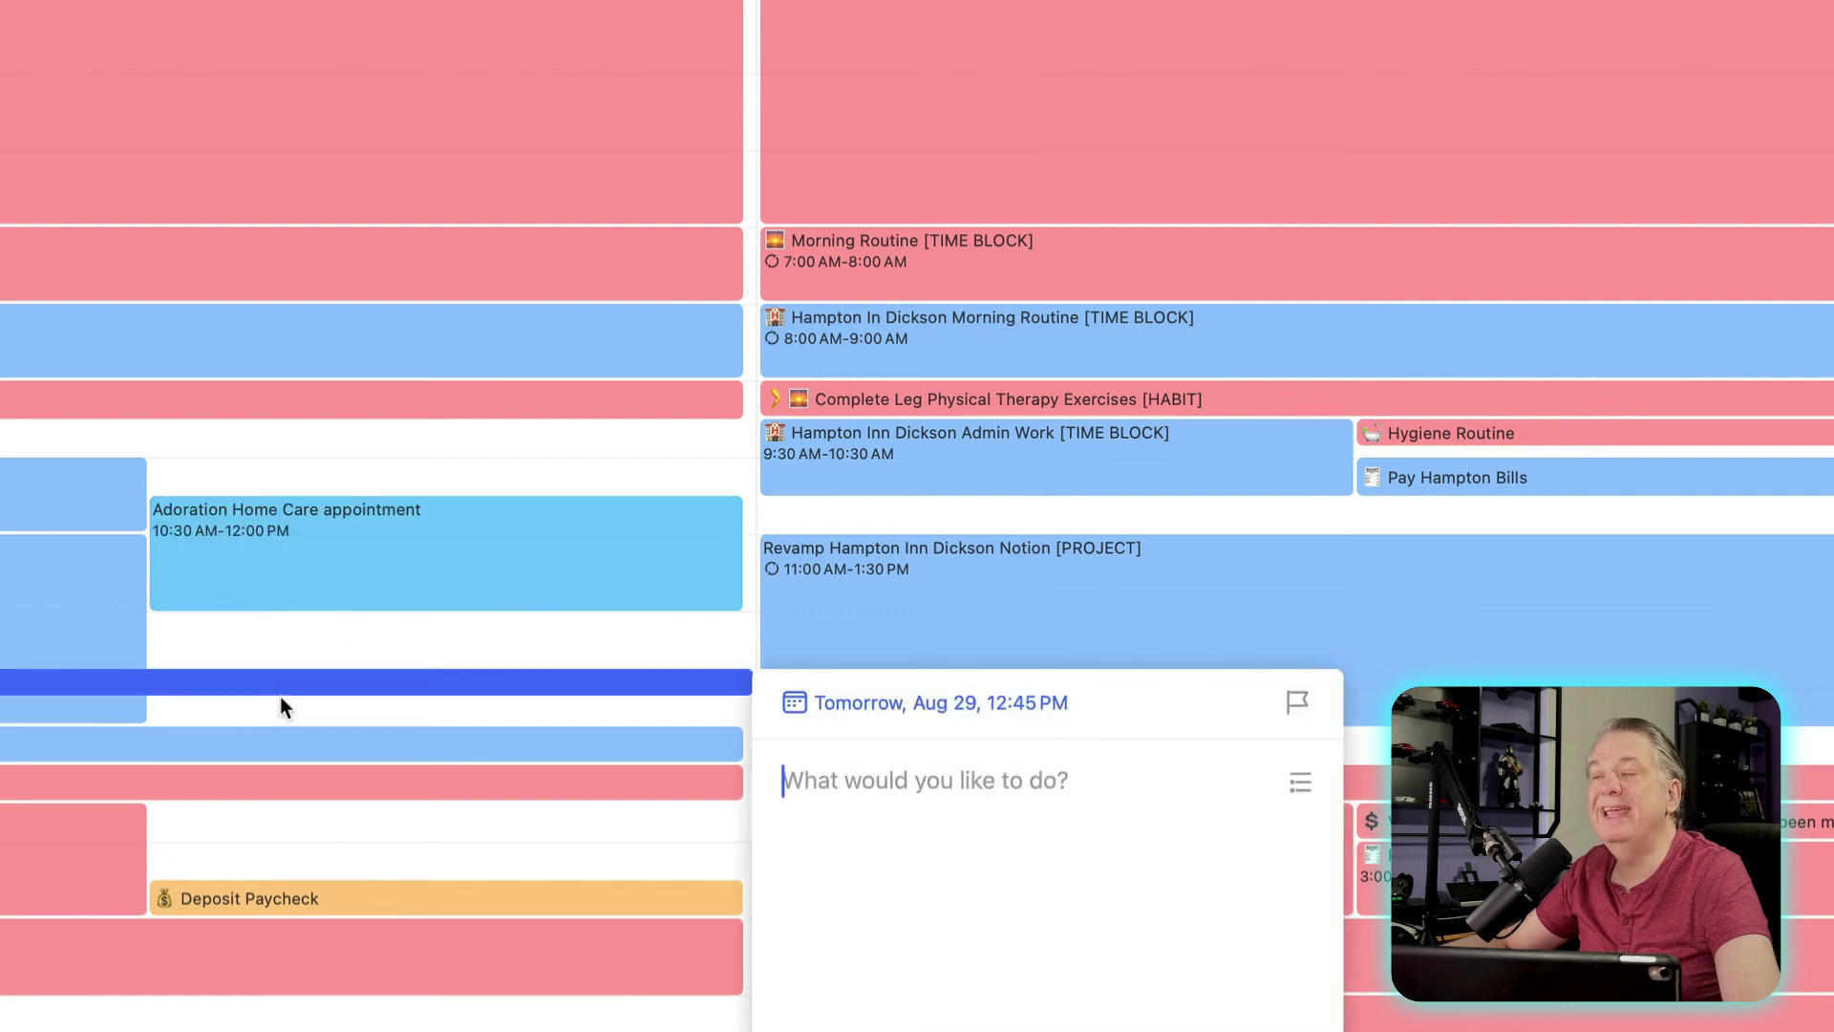
key("Escape")
Compare the Archive option with the details of the Adoration Home Care appointment again, leaving its details open
left_click(304, 561)
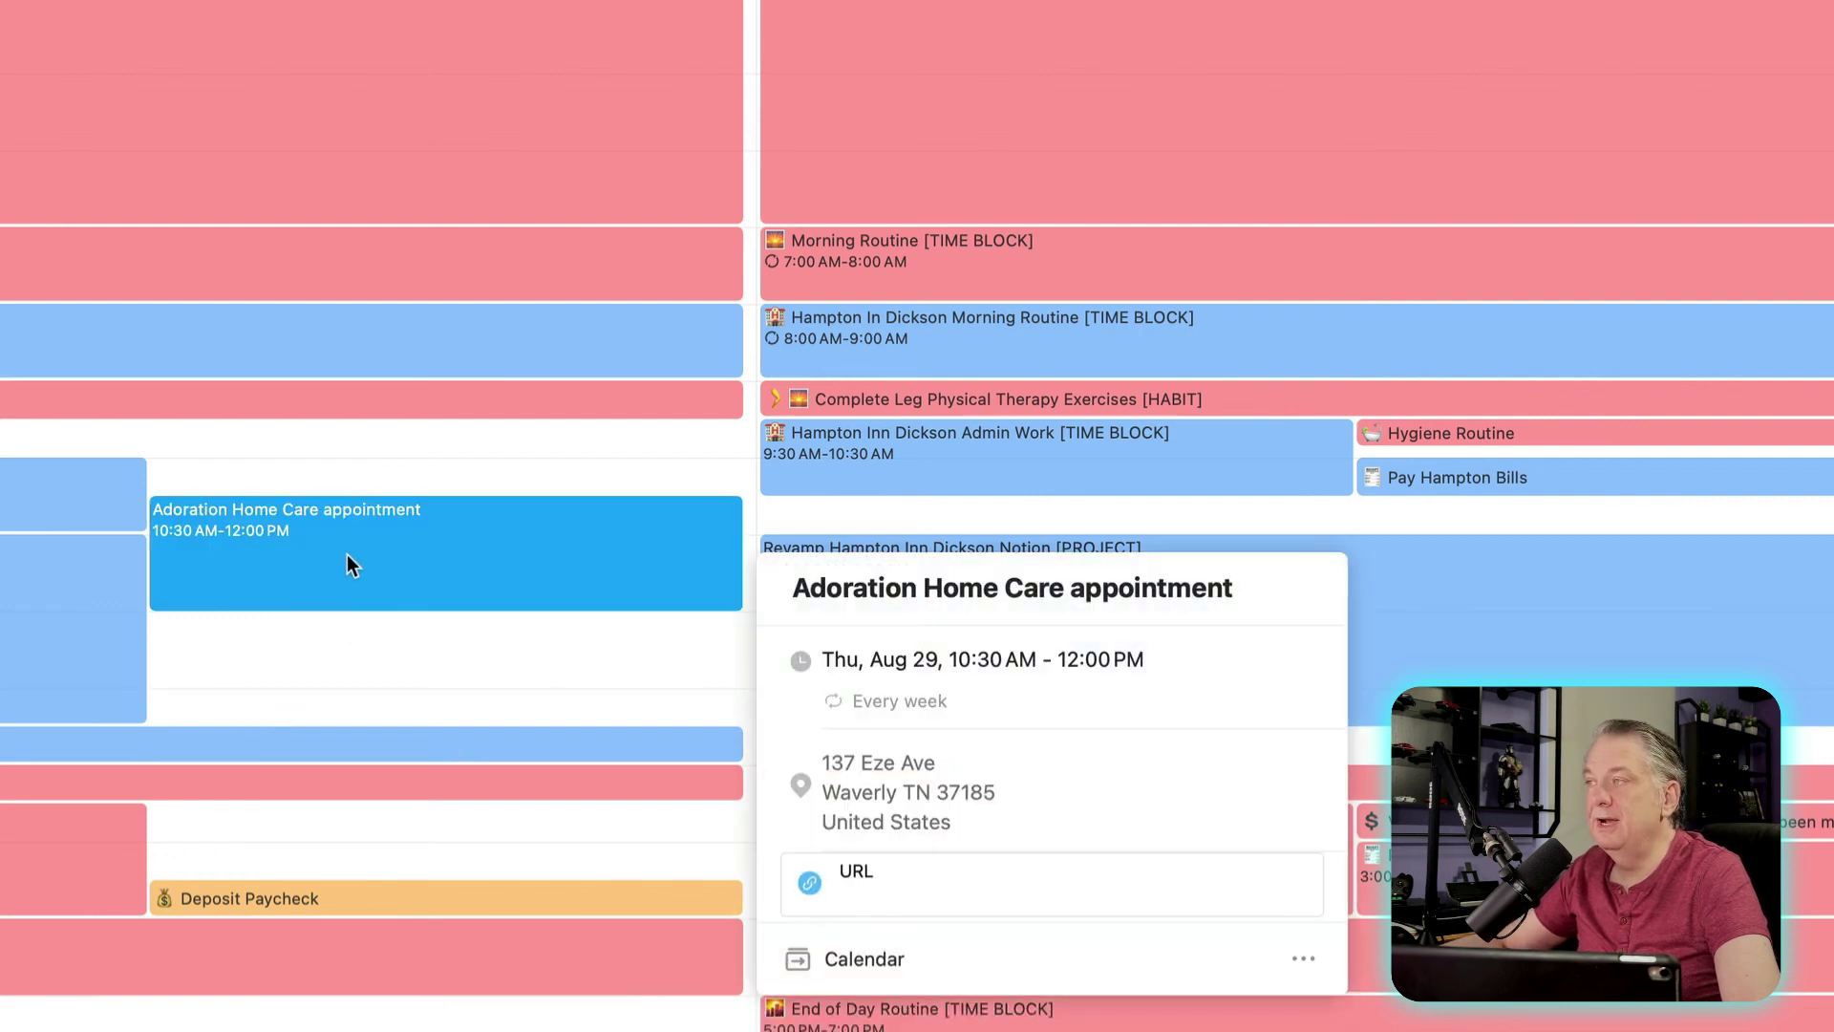
key("Escape")
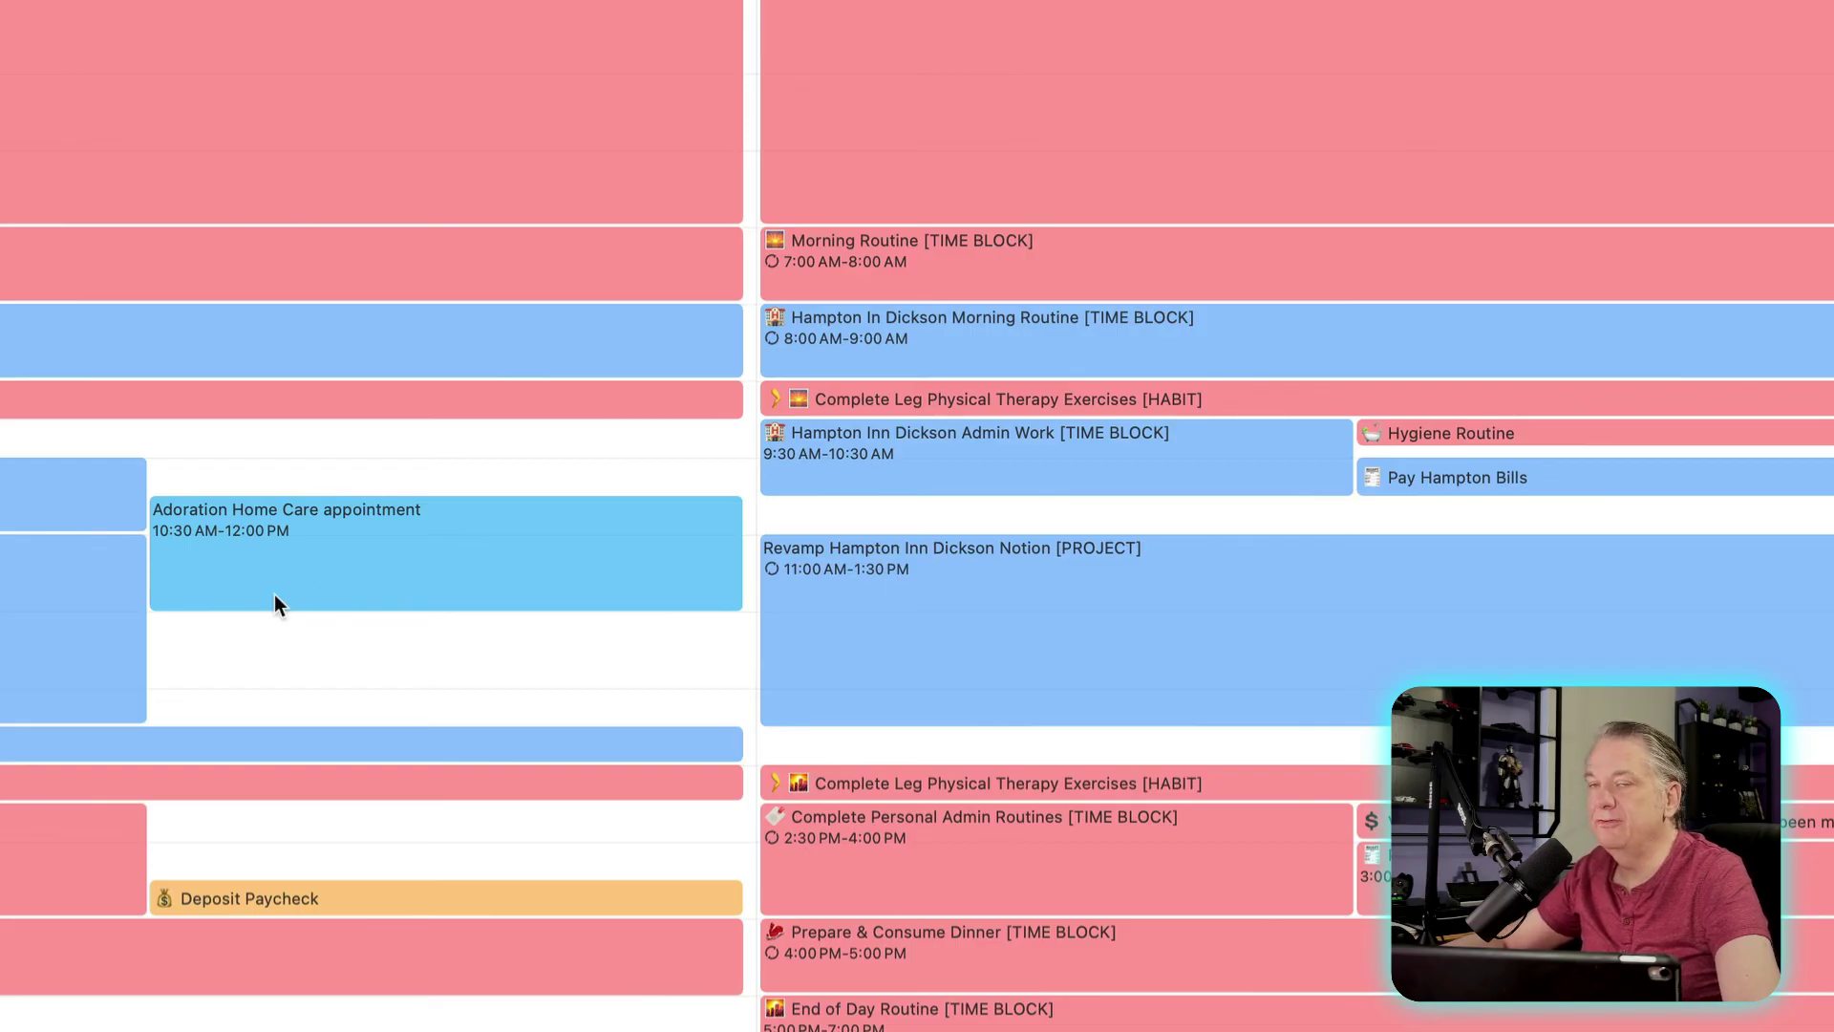
right_click(351, 535)
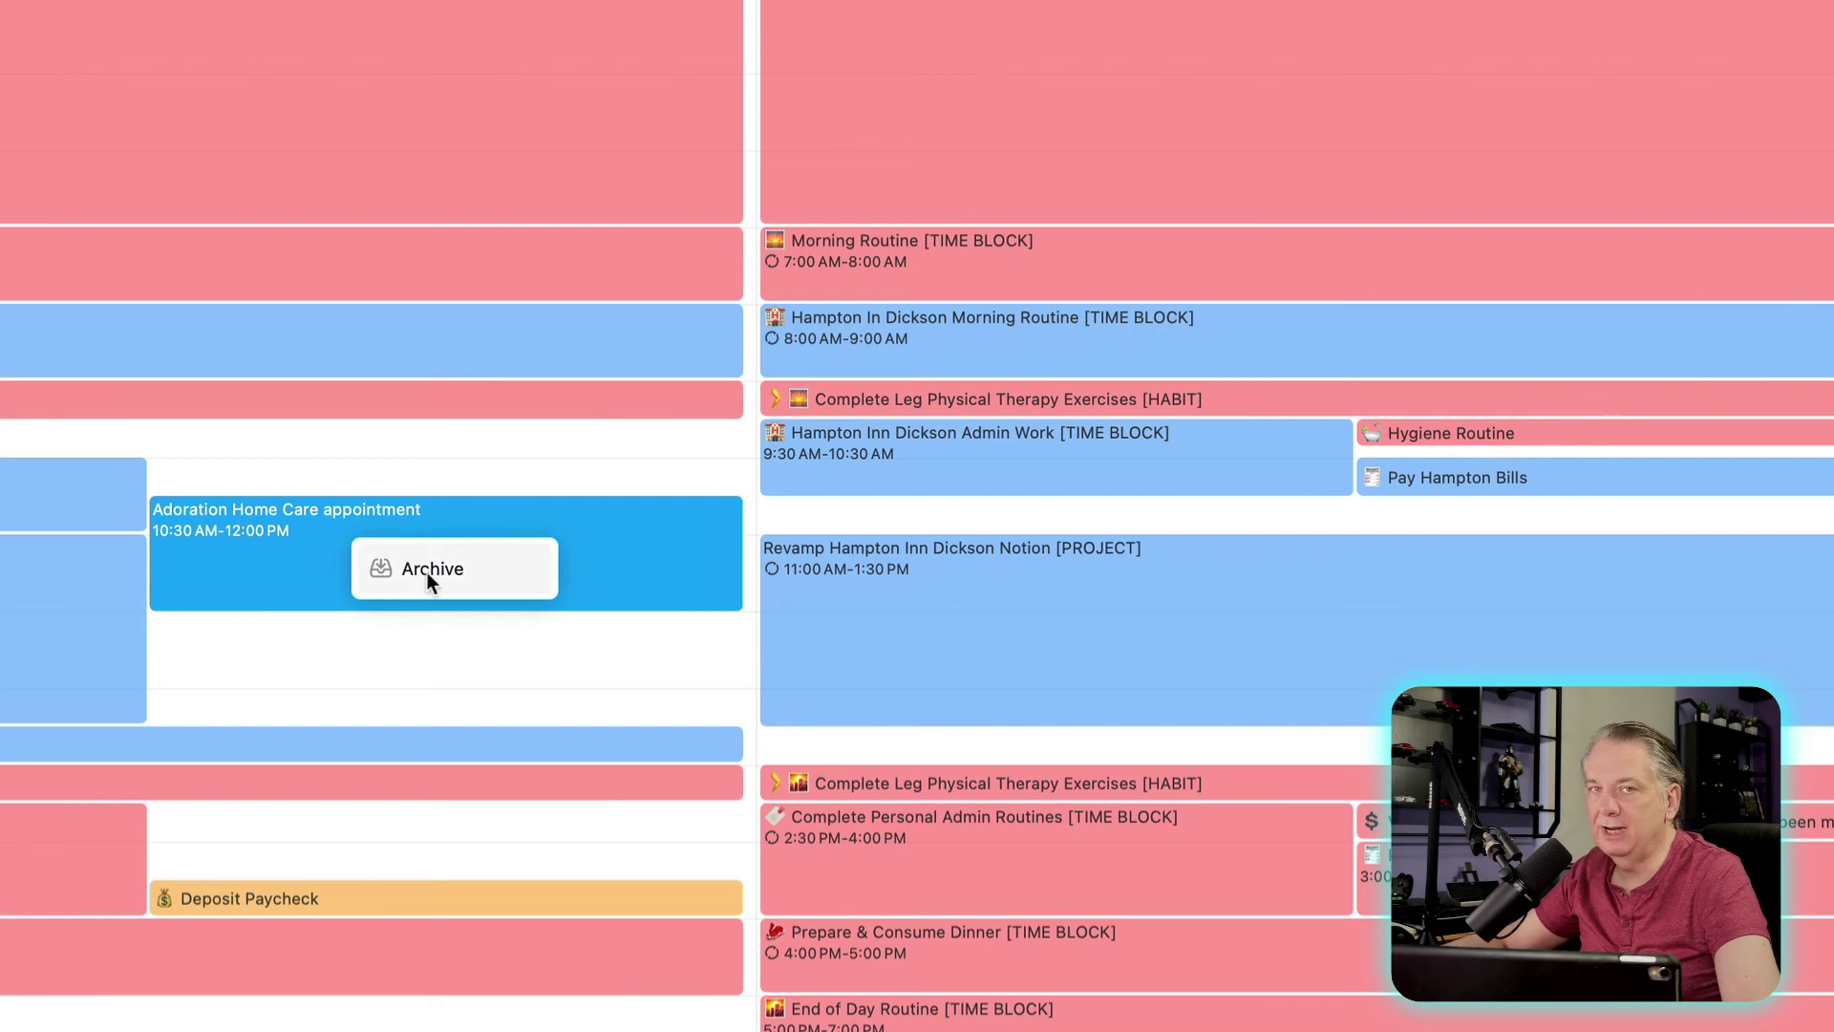
left_click(266, 559)
left_click(265, 558)
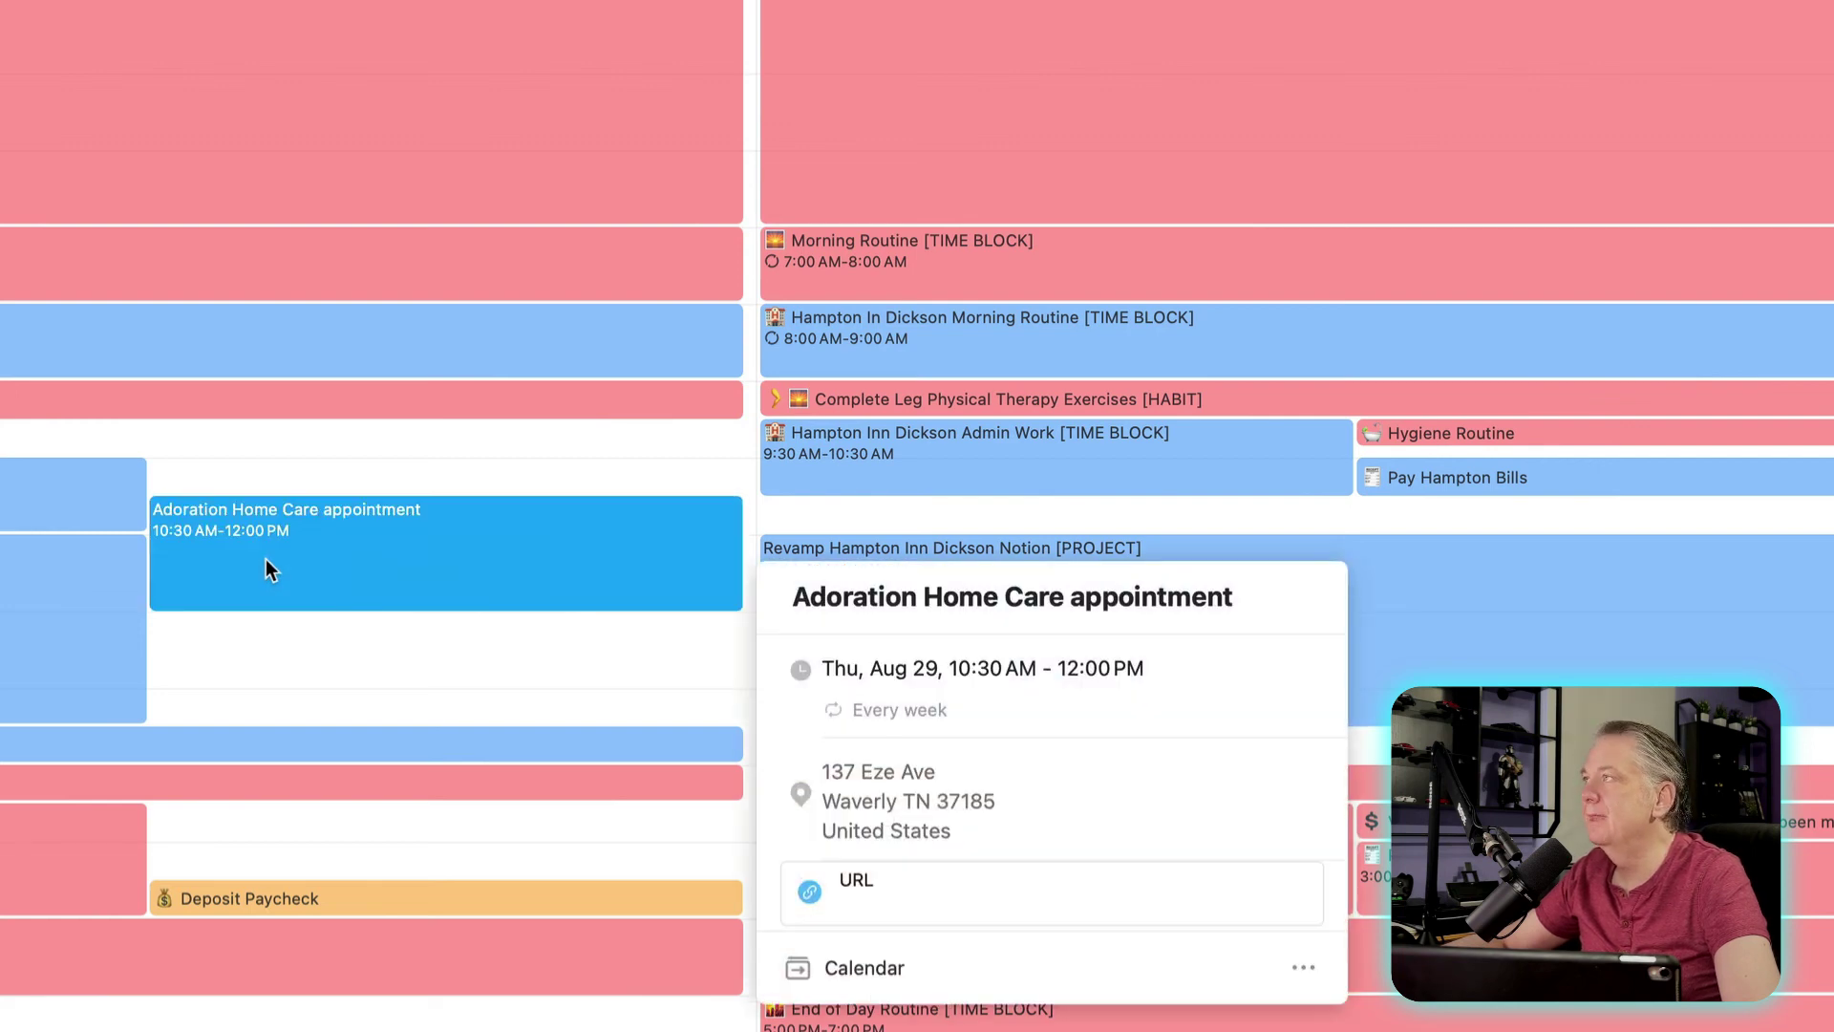
left_click(330, 449)
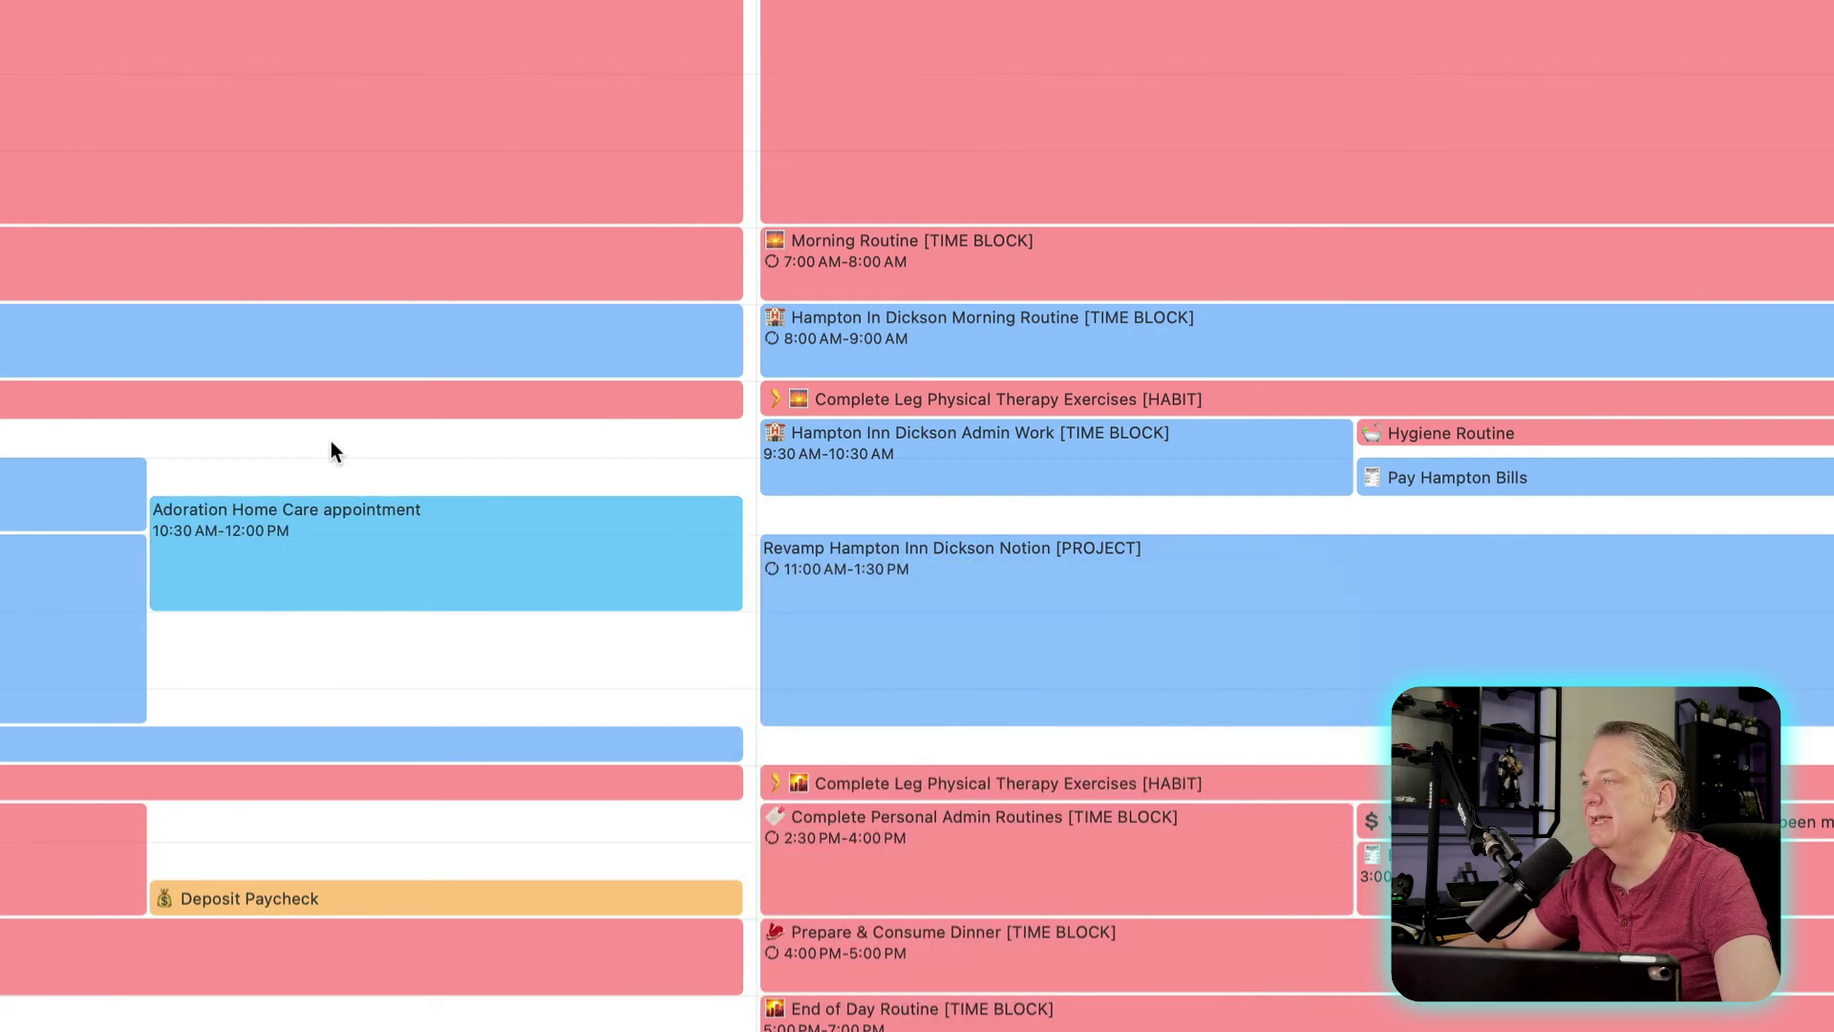
left_click(331, 542)
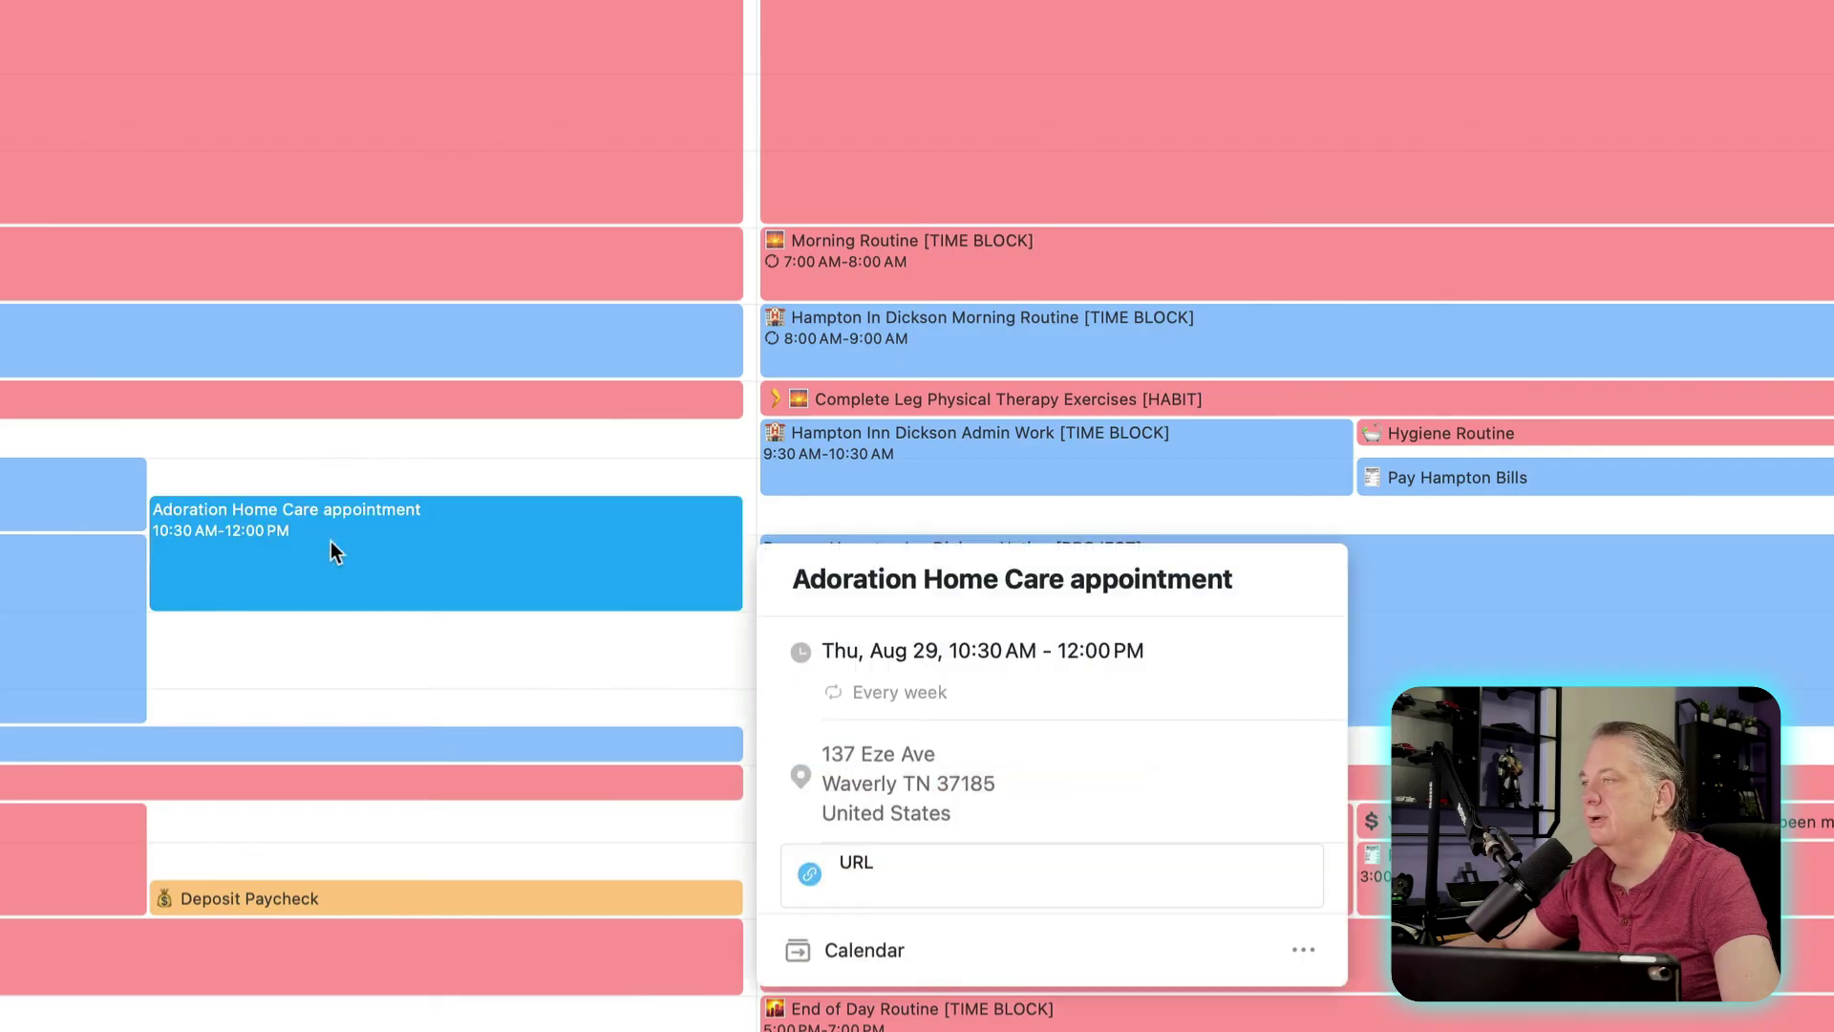